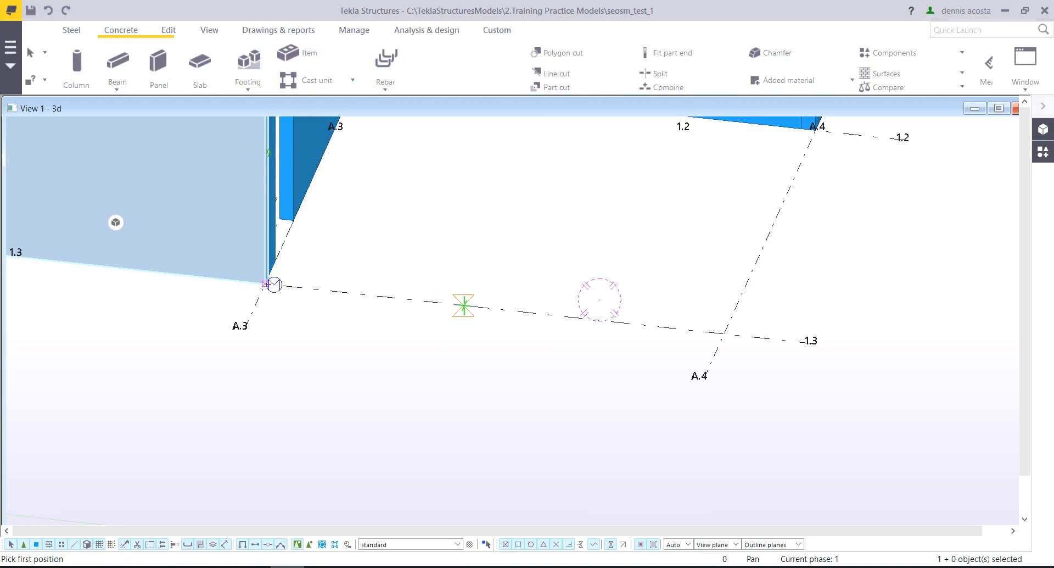
# - Place a 3500 mm long concrete panel along grid line 1.3, crossing grid line A.4
pyautogui.click(494, 308)
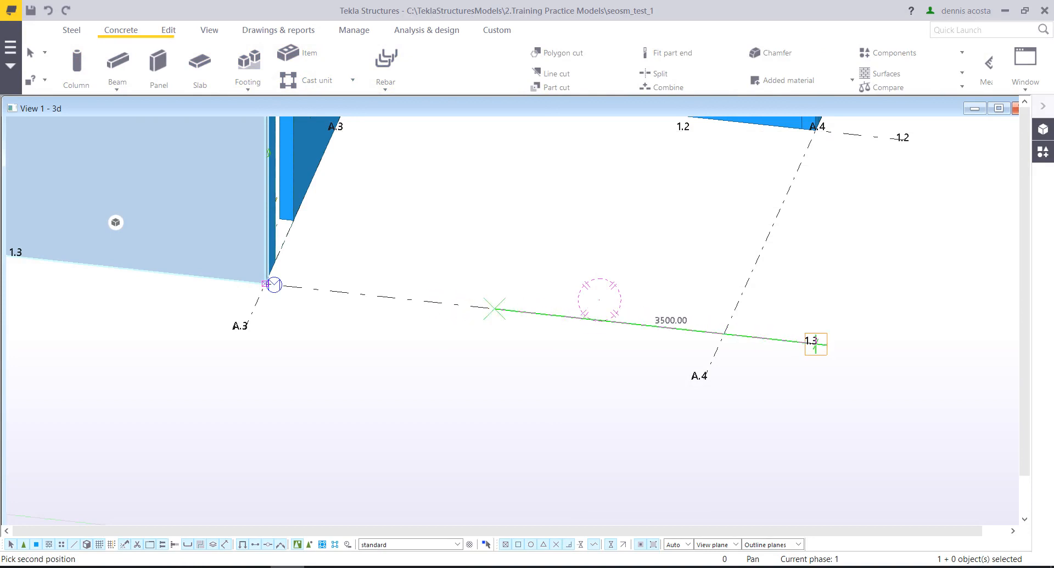
pyautogui.click(816, 344)
pyautogui.moveTo(816, 344); pyautogui.dragTo(704, 390, button='middle')
pyautogui.scroll(-4, 703, 390)
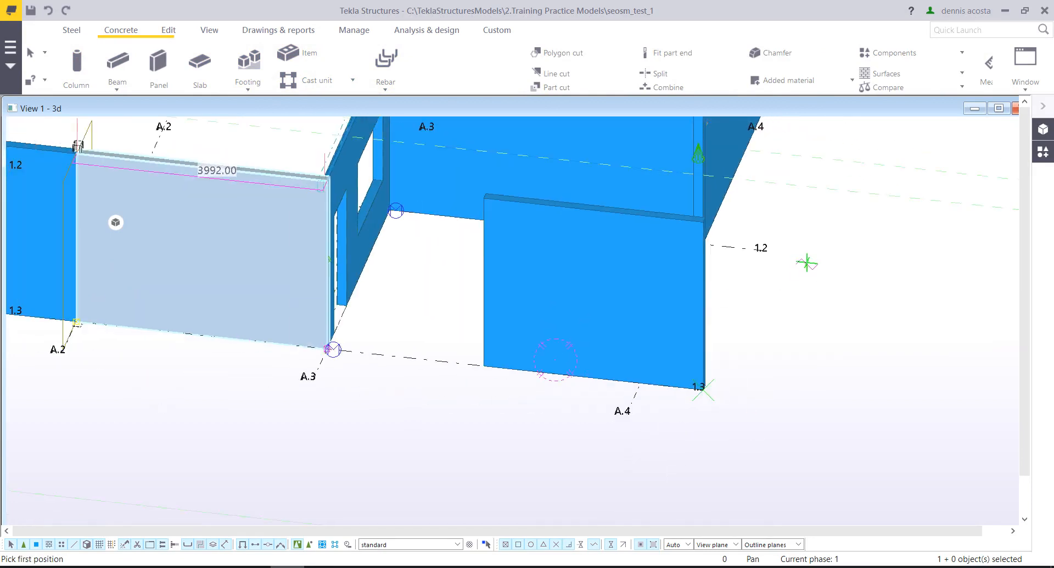
pyautogui.rightClick(808, 258)
pyautogui.click(823, 265)
# - Create a part basic view that shows the new panel on grid line 1.3 from the front
pyautogui.keyDown('ctrl'); pyautogui.moveTo(631, 292); pyautogui.dragTo(742, 290, button='middle'); pyautogui.keyUp('ctrl')
pyautogui.click(587, 316)
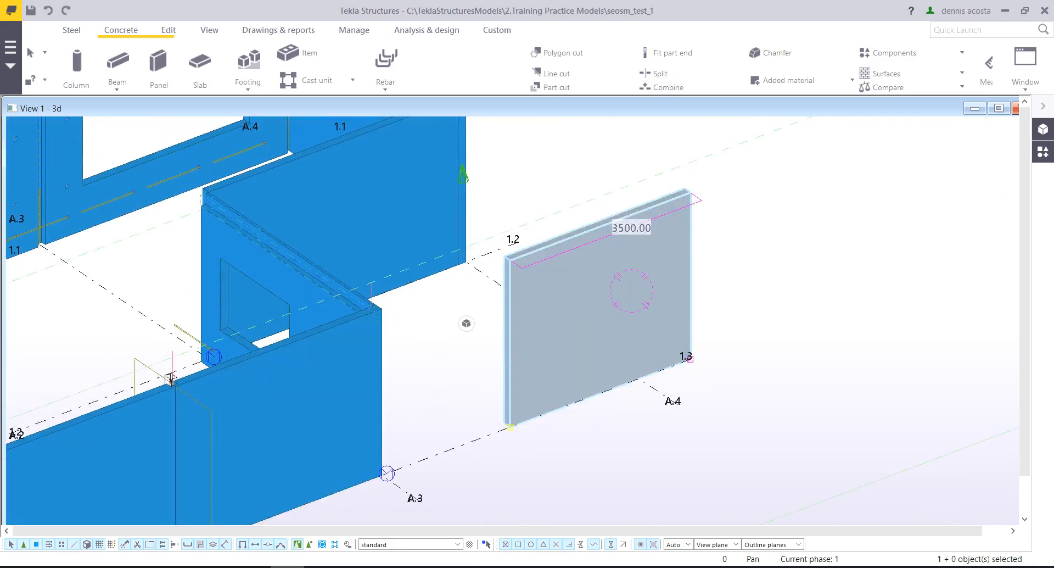
pyautogui.rightClick(587, 315)
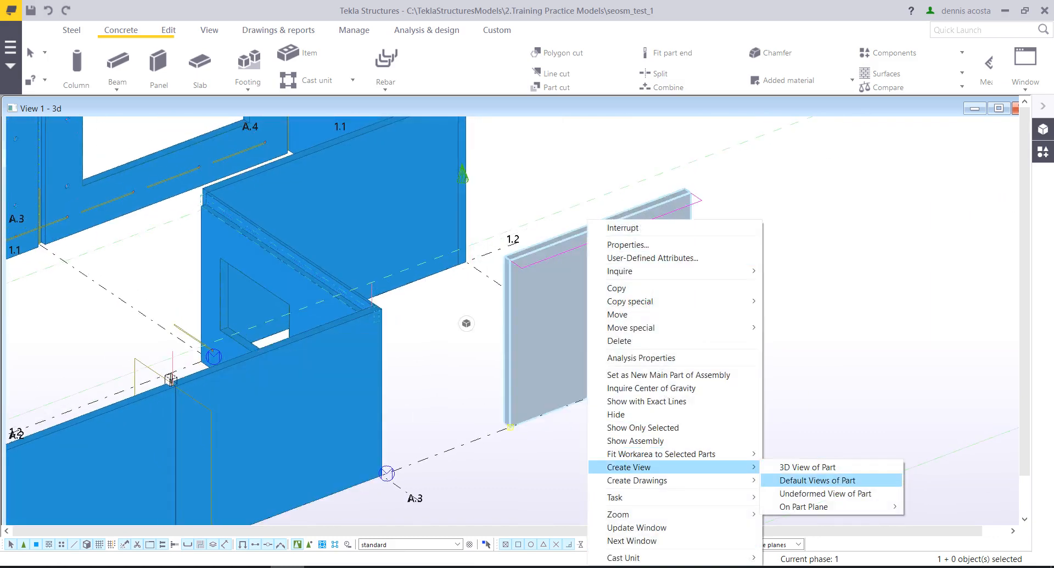
pyautogui.click(807, 466)
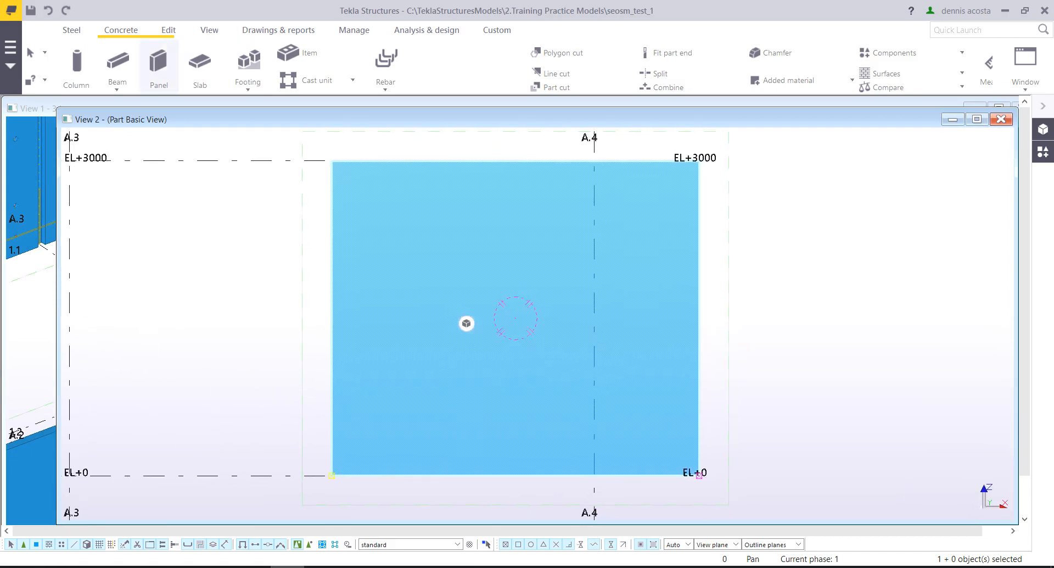
# - Cut a 2400 by 1500 mm rectangular opening in the panel, offset 600 mm from its top and 600 mm from its A.3-side edge
pyautogui.click(169, 29)
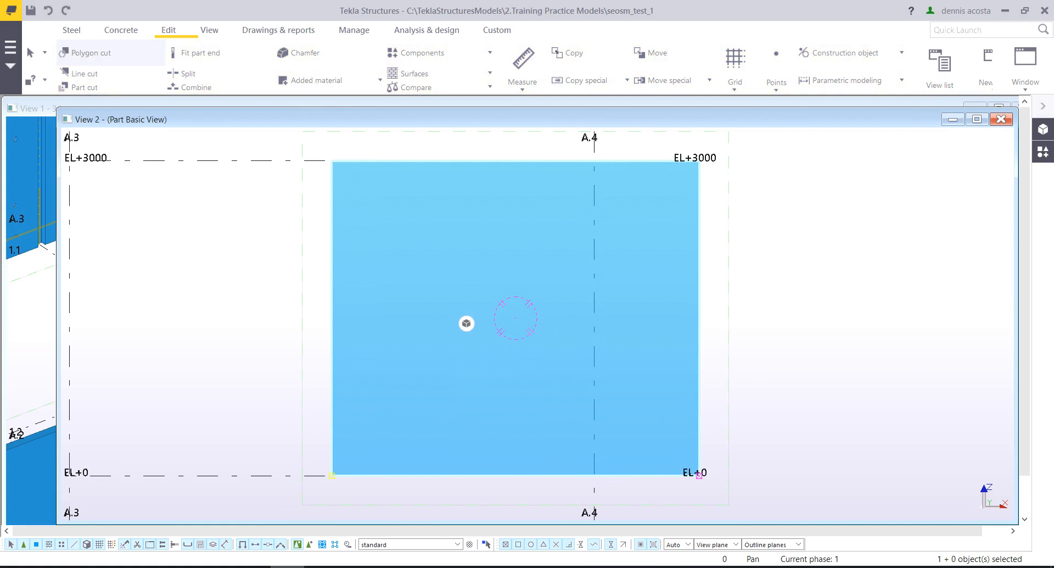
pyautogui.click(88, 53)
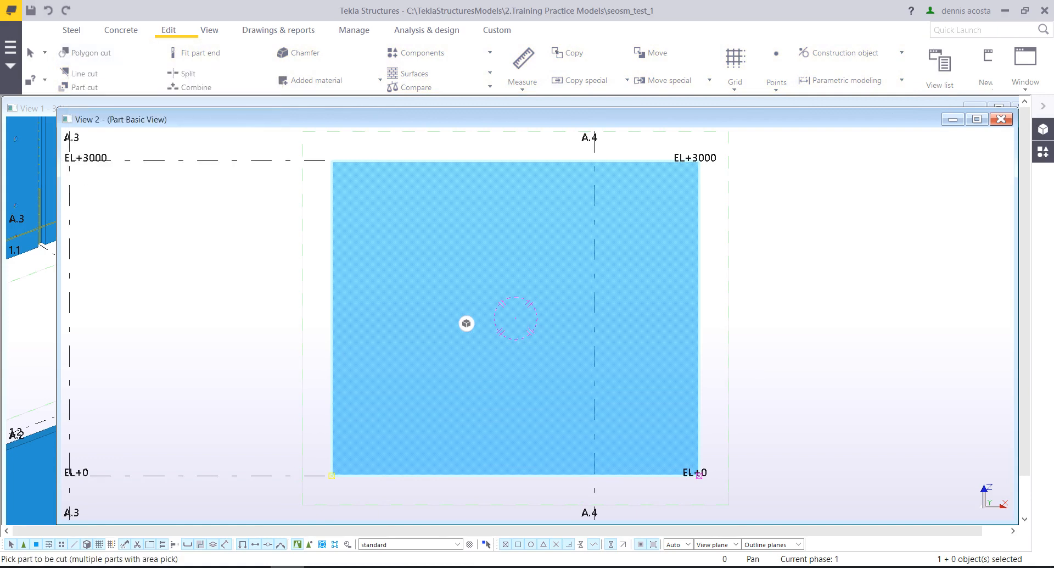
pyautogui.click(347, 176)
pyautogui.click(332, 160)
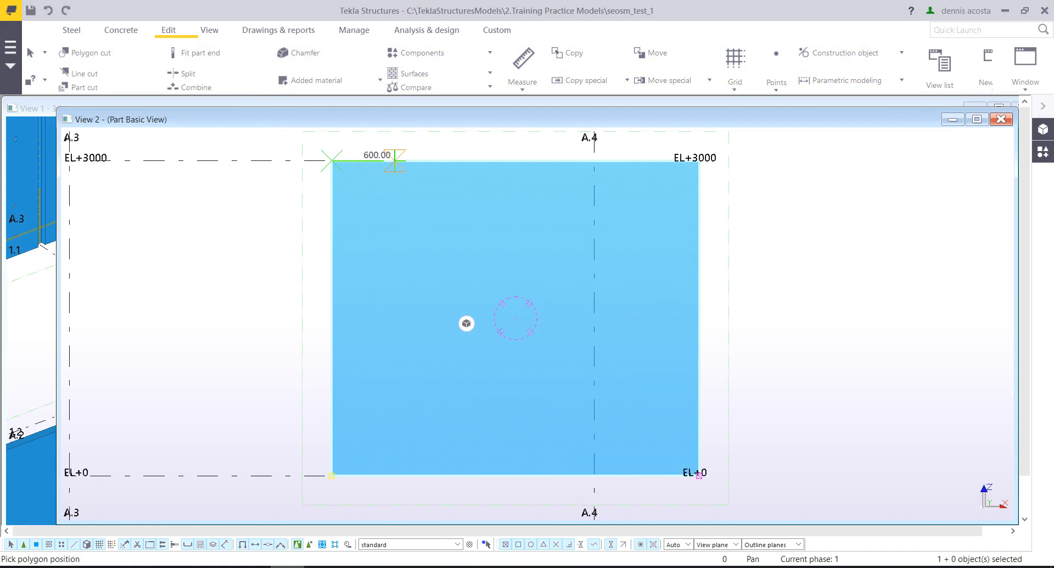
pyautogui.click(394, 160)
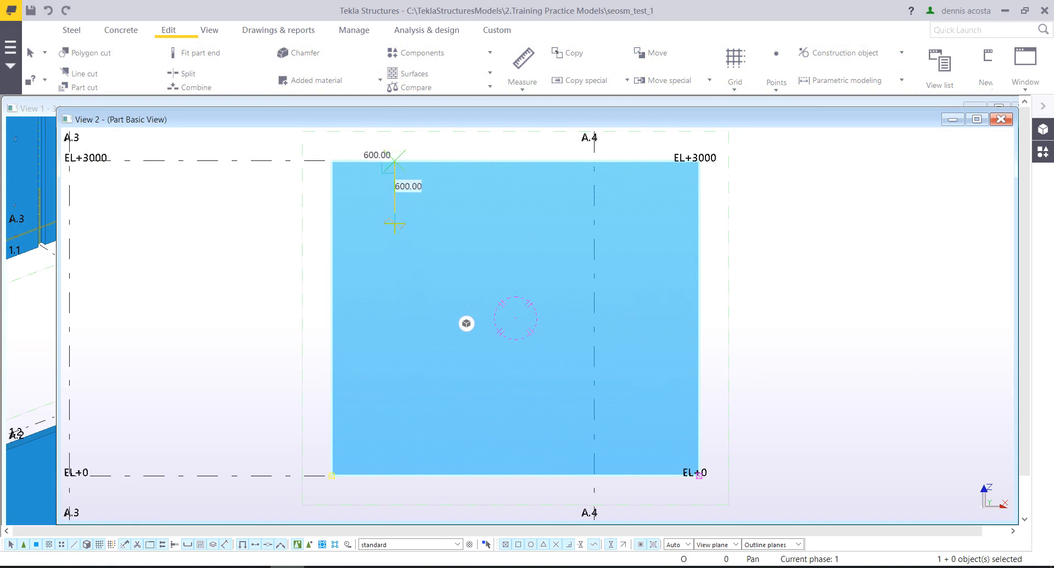
pyautogui.click(395, 223)
pyautogui.click(647, 224)
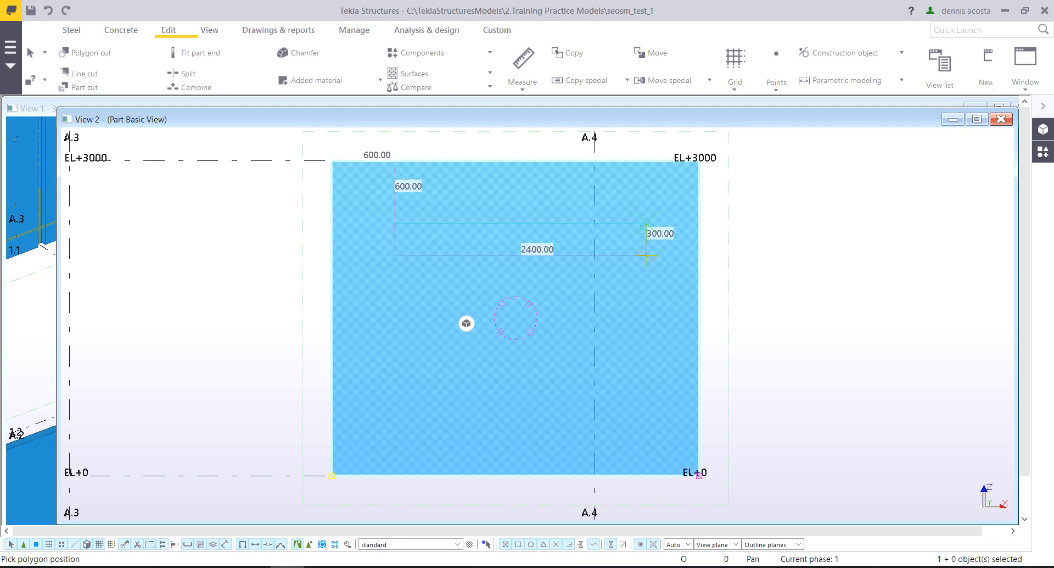
pyautogui.click(647, 382)
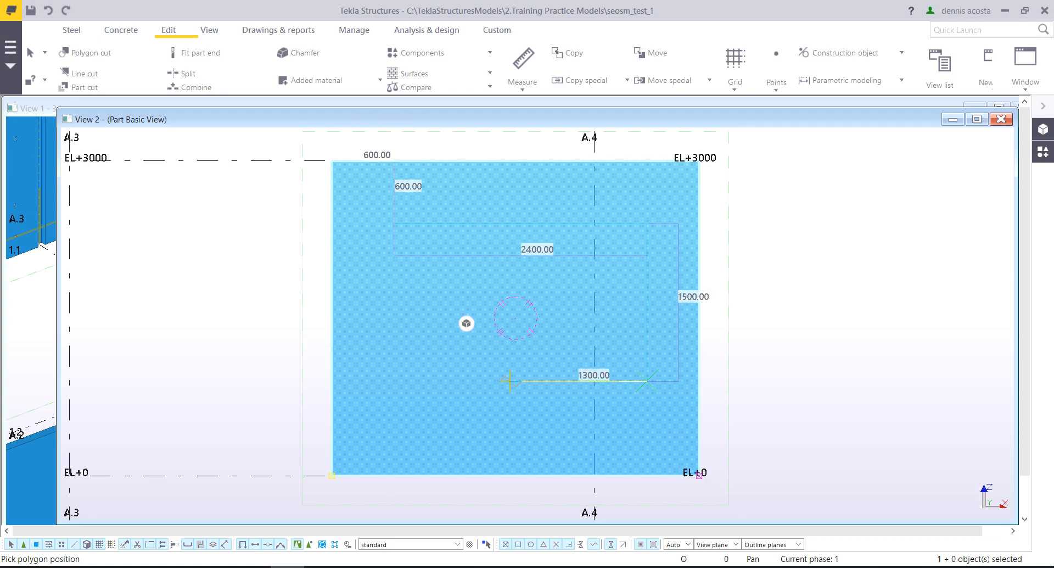
pyautogui.click(394, 382)
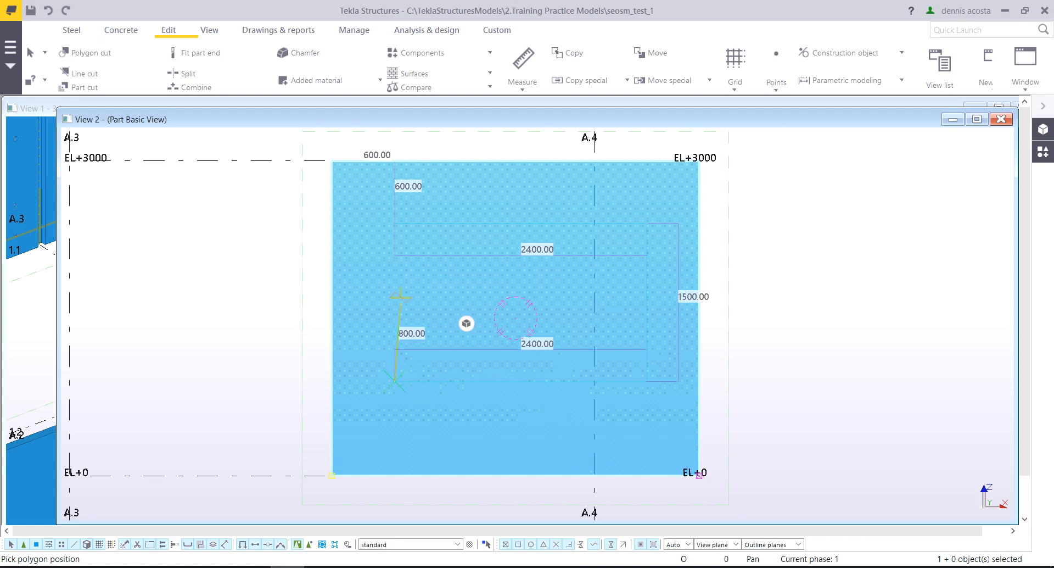
pyautogui.middleClick(400, 296)
pyautogui.click(400, 298)
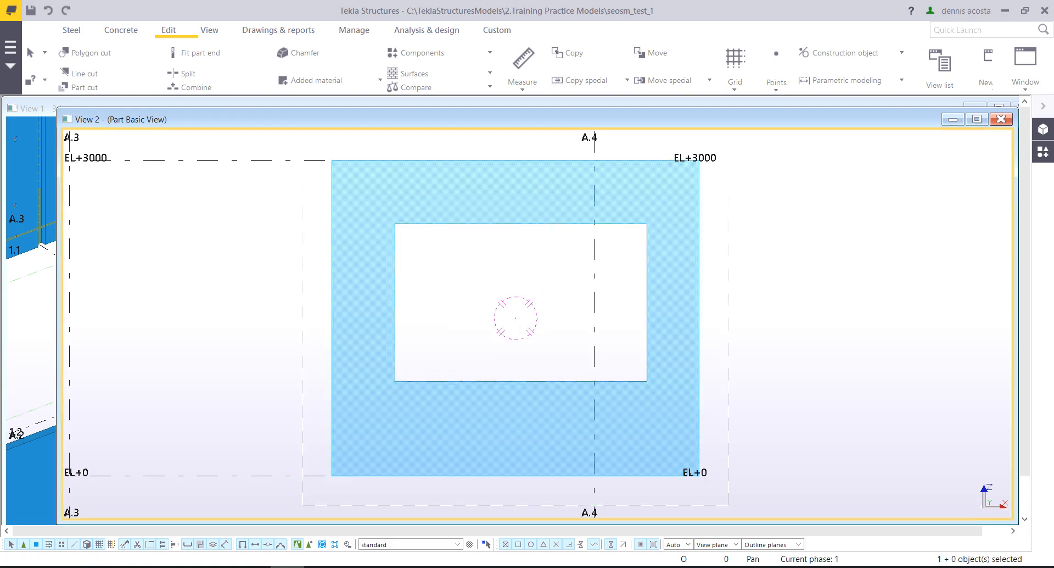
# - Create the default views of the panel, close its front and top views, and enlarge the part end view
pyautogui.rightClick(427, 160)
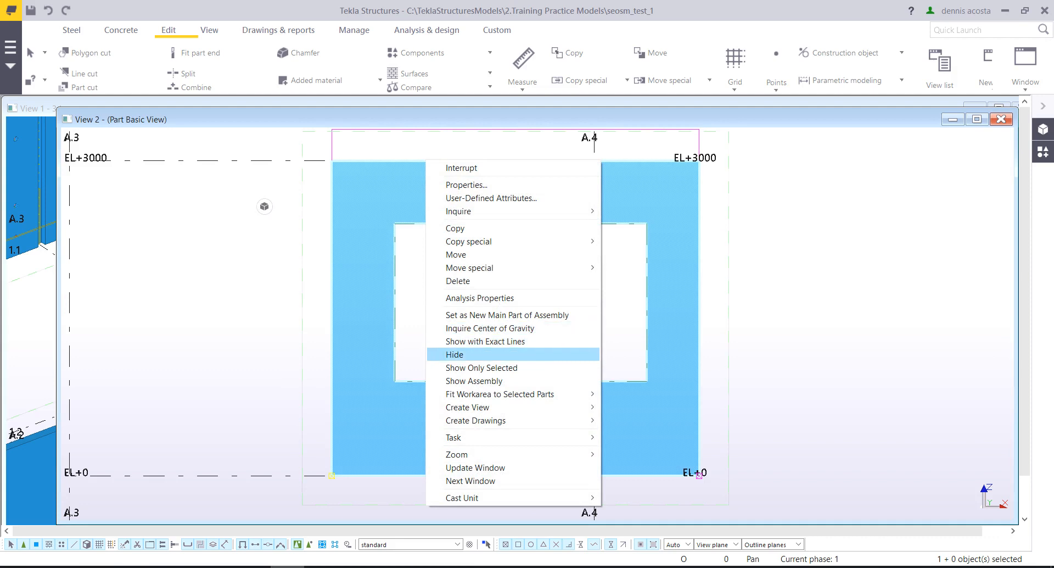
pyautogui.moveTo(494, 407)
pyautogui.click(656, 420)
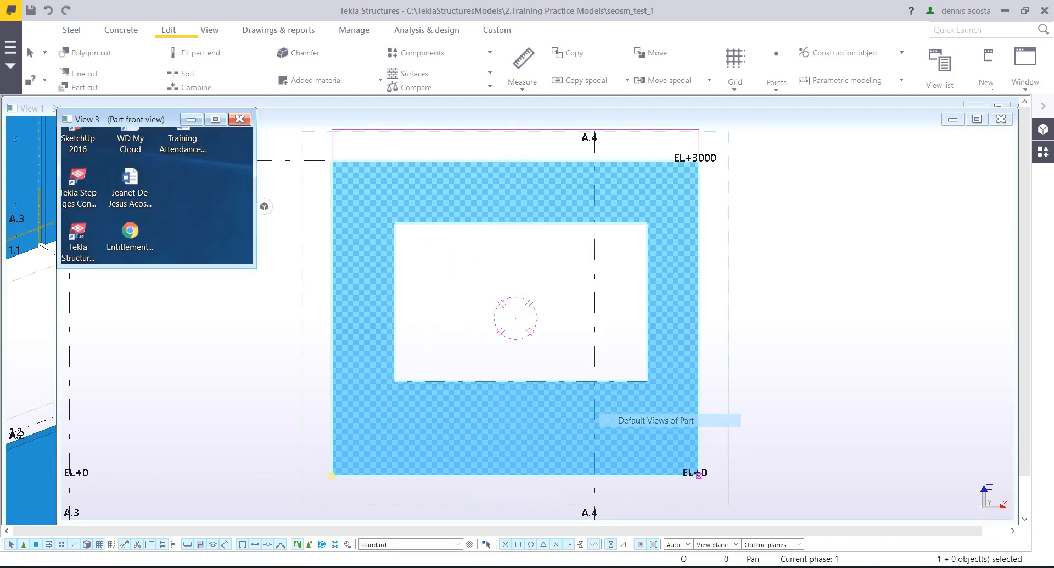
pyautogui.click(438, 272)
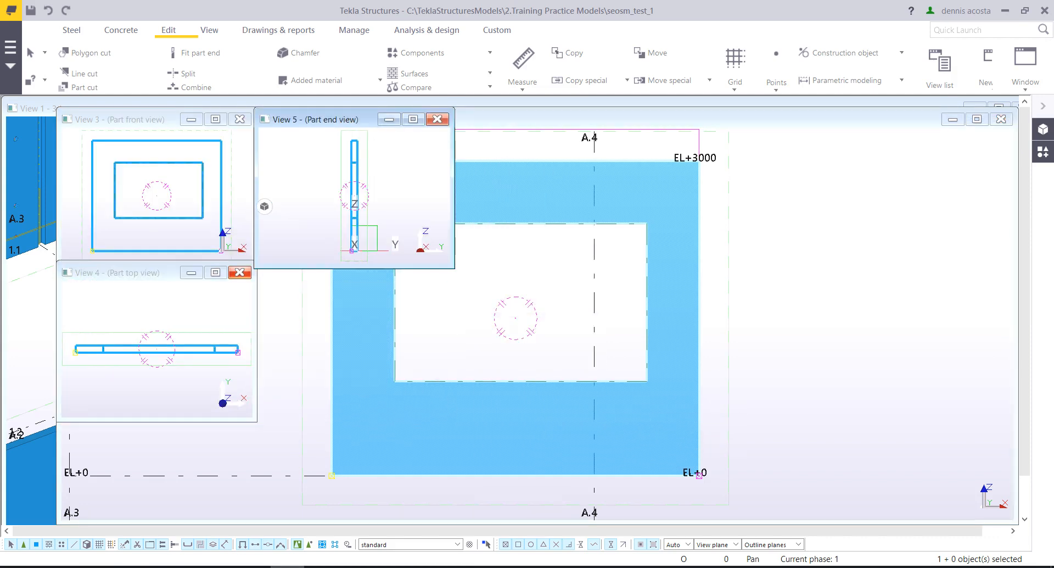
pyautogui.click(239, 273)
pyautogui.click(239, 119)
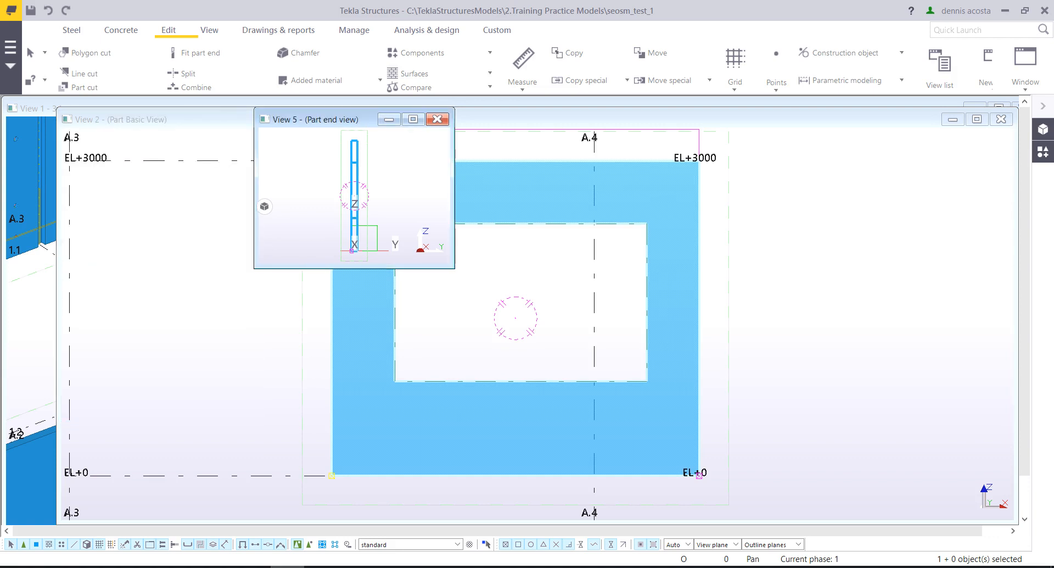
pyautogui.moveTo(455, 268); pyautogui.dragTo(885, 493)
# - Cut a notch 100 mm wide and 200 mm deep into the panel's top edge in the end view, leaving 50 mm of thickness
pyautogui.moveTo(575, 168); pyautogui.dragTo(519, 234, button='middle')
pyautogui.scroll(8, 519, 234)
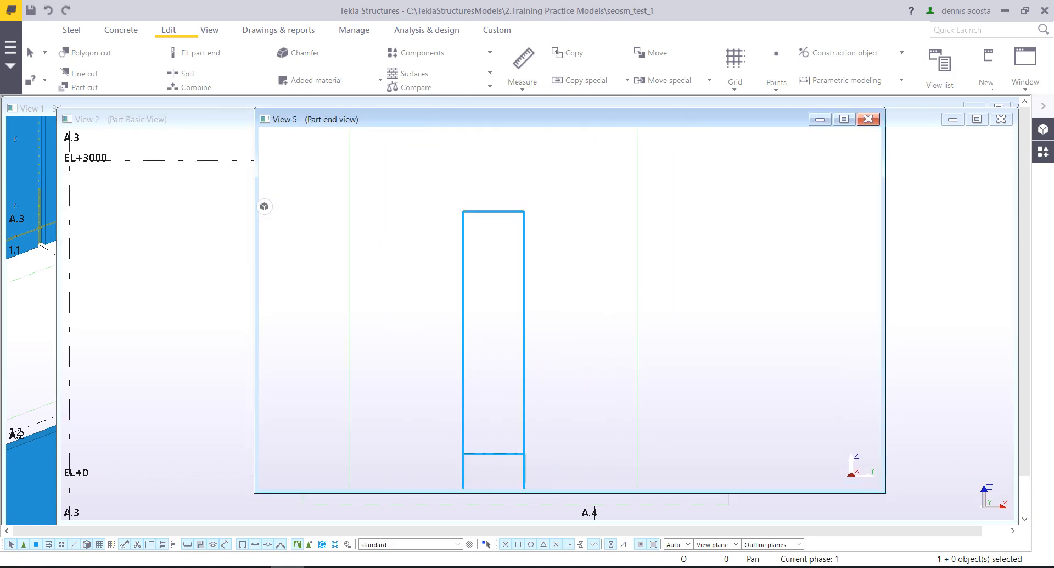
pyautogui.scroll(5, 519, 234)
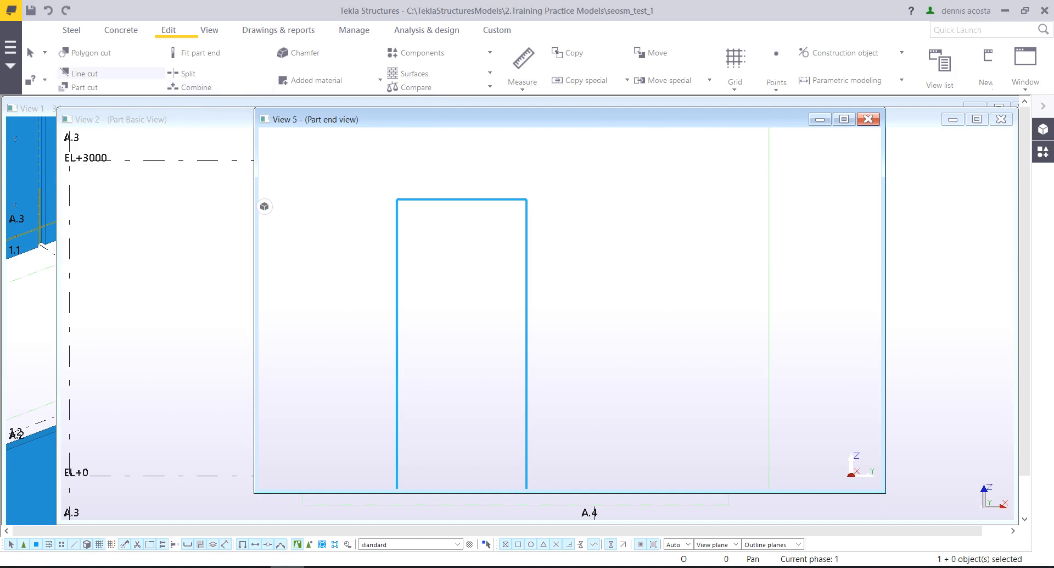
pyautogui.click(88, 53)
pyautogui.click(447, 196)
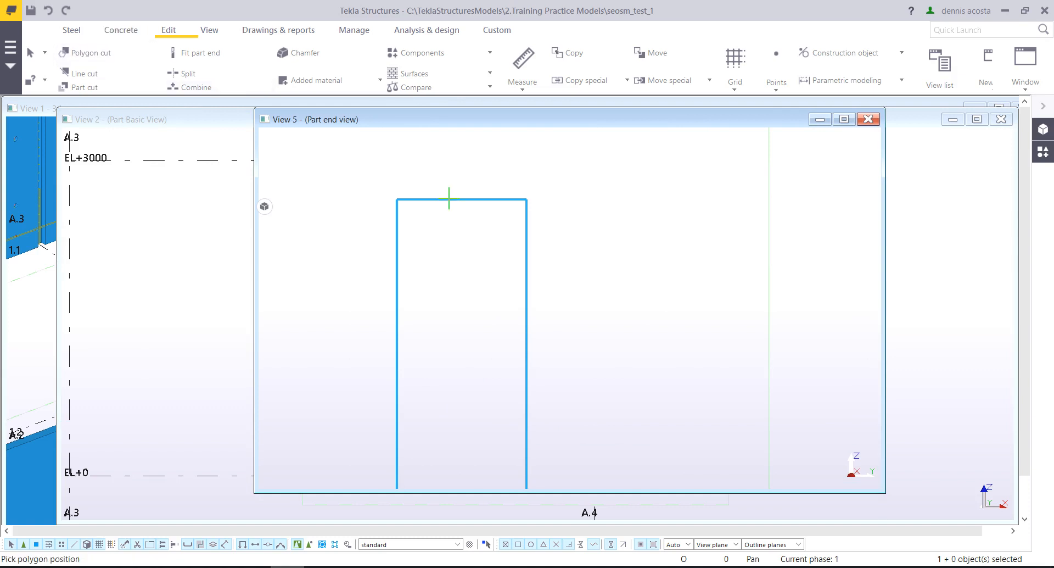
pyautogui.scroll(2, 399, 200)
pyautogui.click(393, 196)
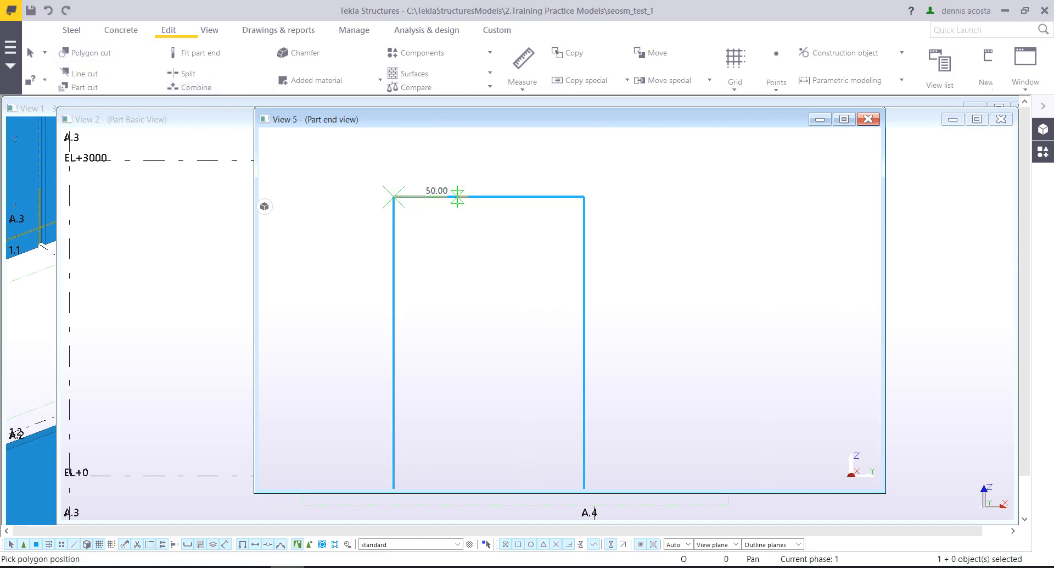
pyautogui.click(457, 196)
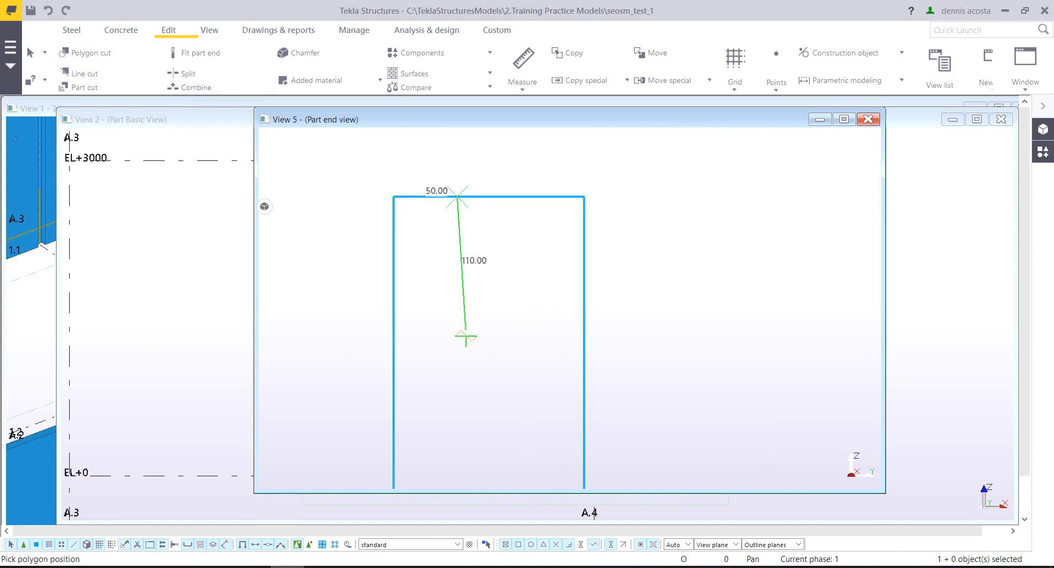
pyautogui.click(457, 450)
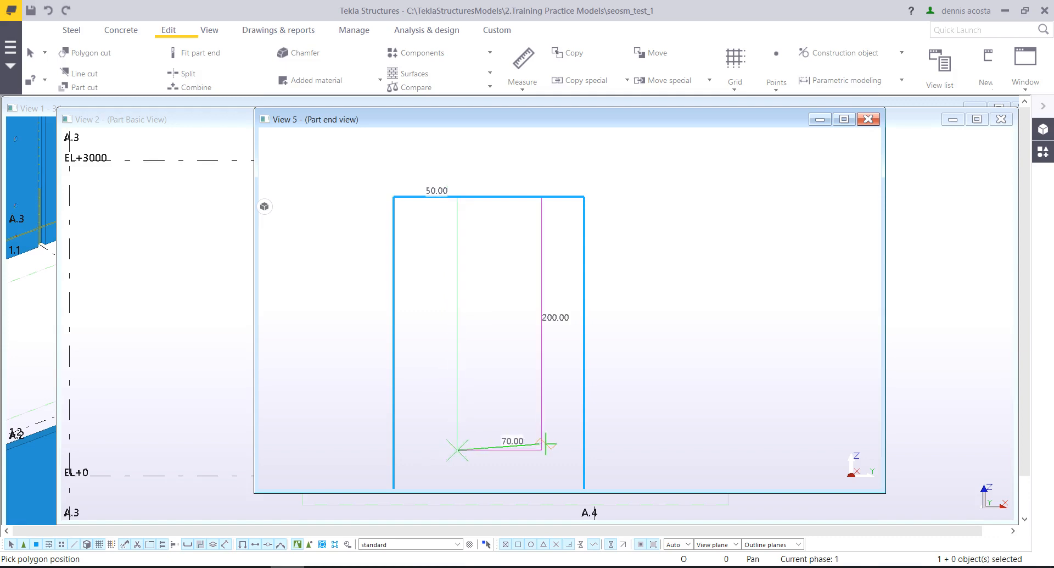
pyautogui.click(584, 449)
pyautogui.click(584, 196)
pyautogui.middleClick(544, 172)
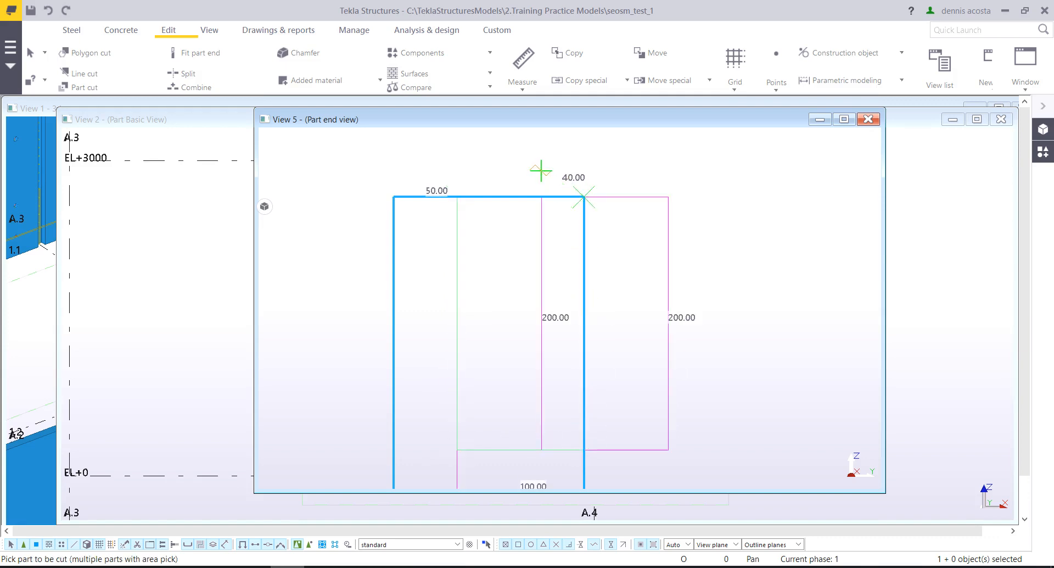
pyautogui.rightClick(542, 168)
pyautogui.click(516, 177)
pyautogui.scroll(-7, 516, 196)
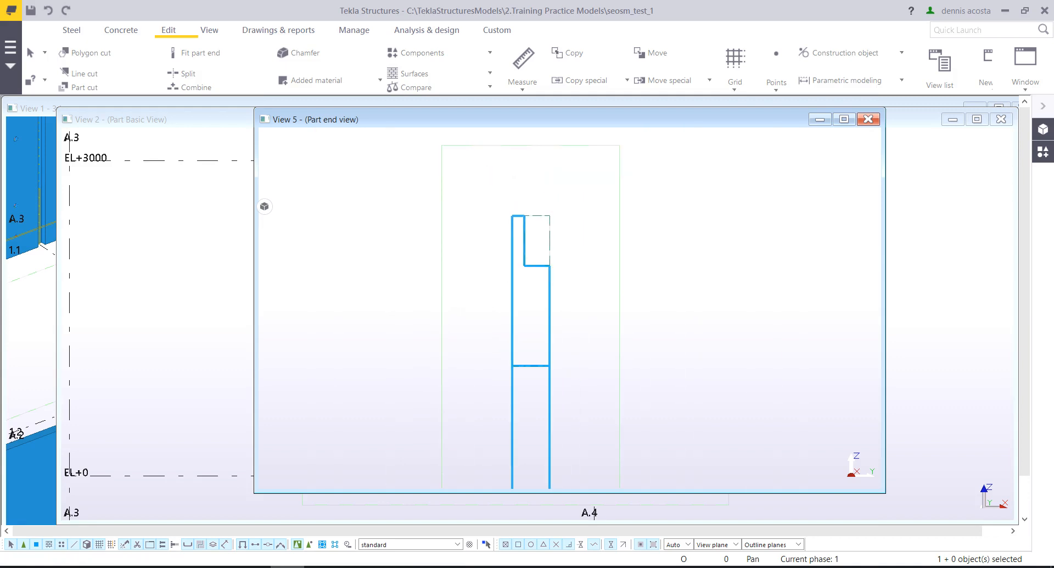
# - Move the window opening's cut from its mid-thickness point to the panel face opposite the top notch in the end view
pyautogui.moveTo(554, 232); pyautogui.dragTo(518, 178, button='middle')
pyautogui.scroll(-5, 527, 189)
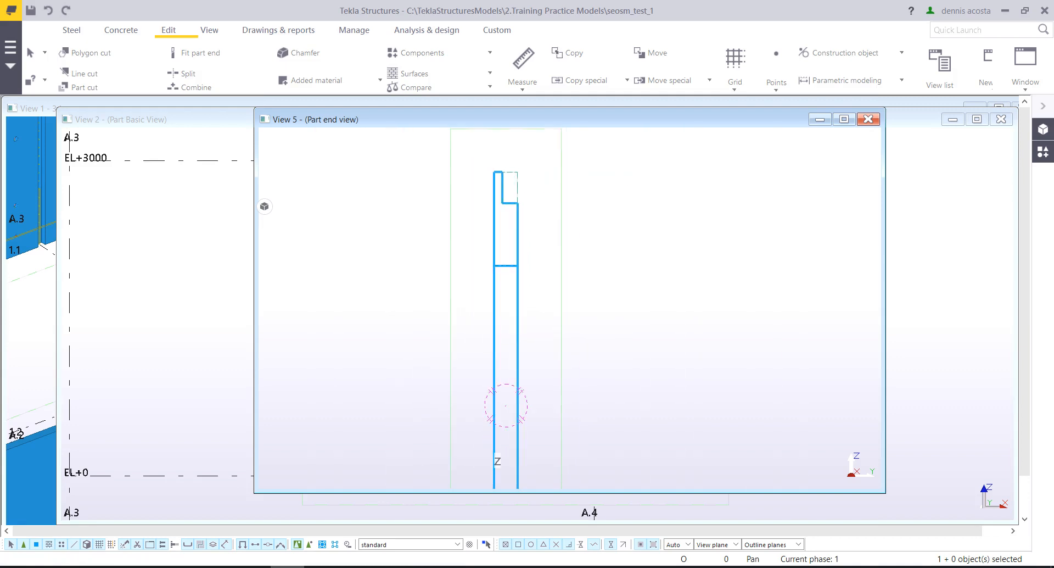
pyautogui.scroll(-5, 554, 352)
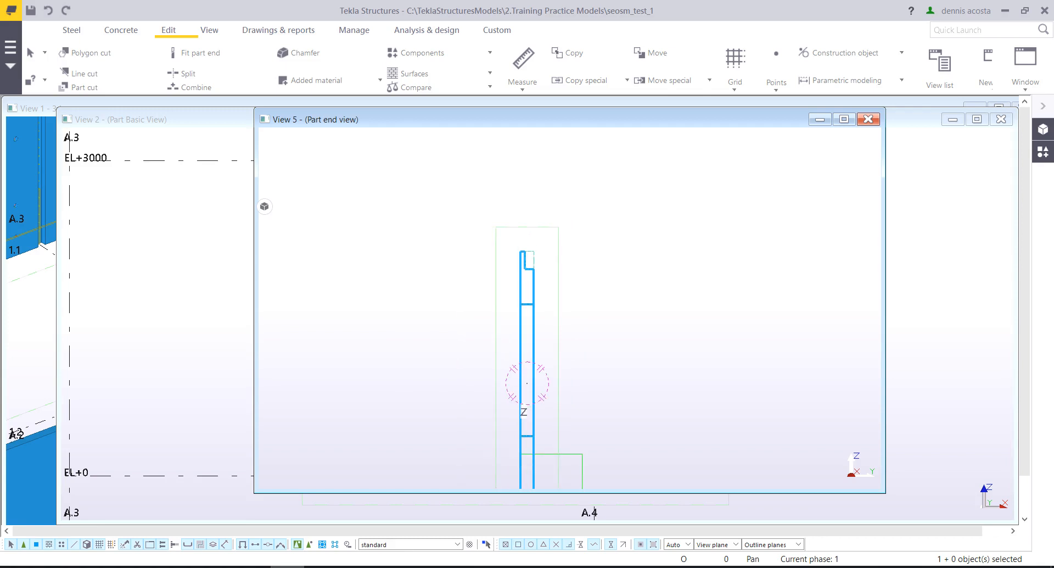
pyautogui.keyDown('ctrl'); pyautogui.moveTo(604, 331); pyautogui.dragTo(551, 323, button='middle'); pyautogui.keyUp('ctrl')
pyautogui.scroll(4, 565, 338)
pyautogui.hotkey('ctrl', 'p')
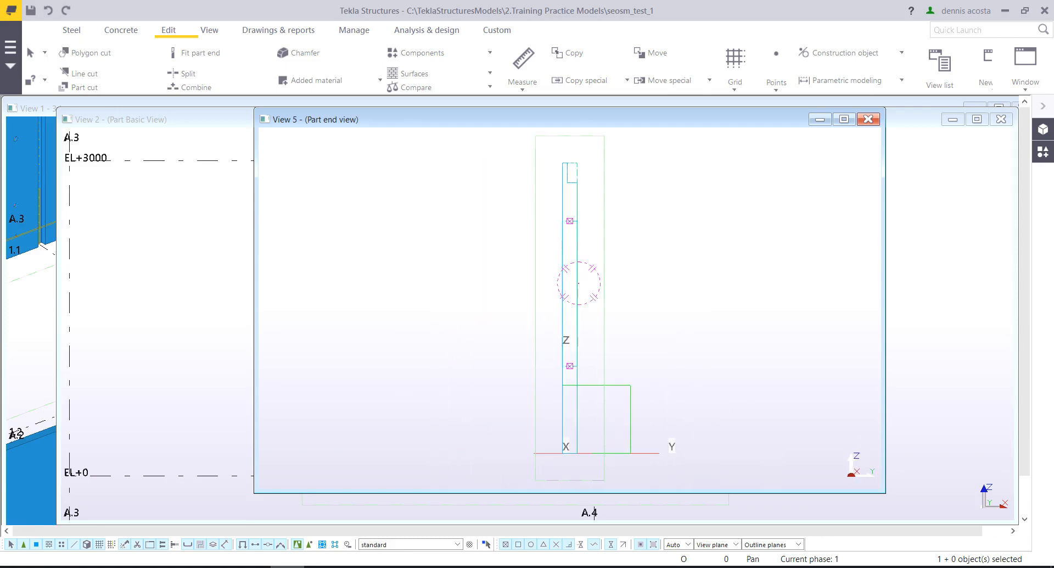
pyautogui.scroll(3, 555, 215)
pyautogui.scroll(5, 576, 219)
pyautogui.scroll(-5, 511, 234)
pyautogui.moveTo(639, 323); pyautogui.dragTo(507, 307, button='middle')
pyautogui.scroll(3, 516, 319)
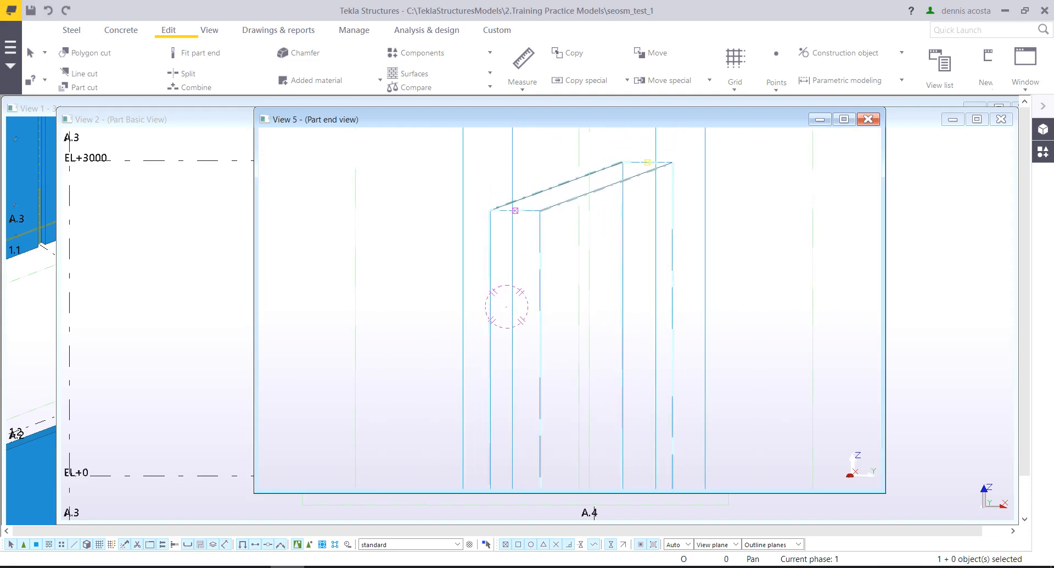
pyautogui.hotkey('ctrl', 'p')
pyautogui.scroll(8, 594, 215)
pyautogui.rightClick(590, 184)
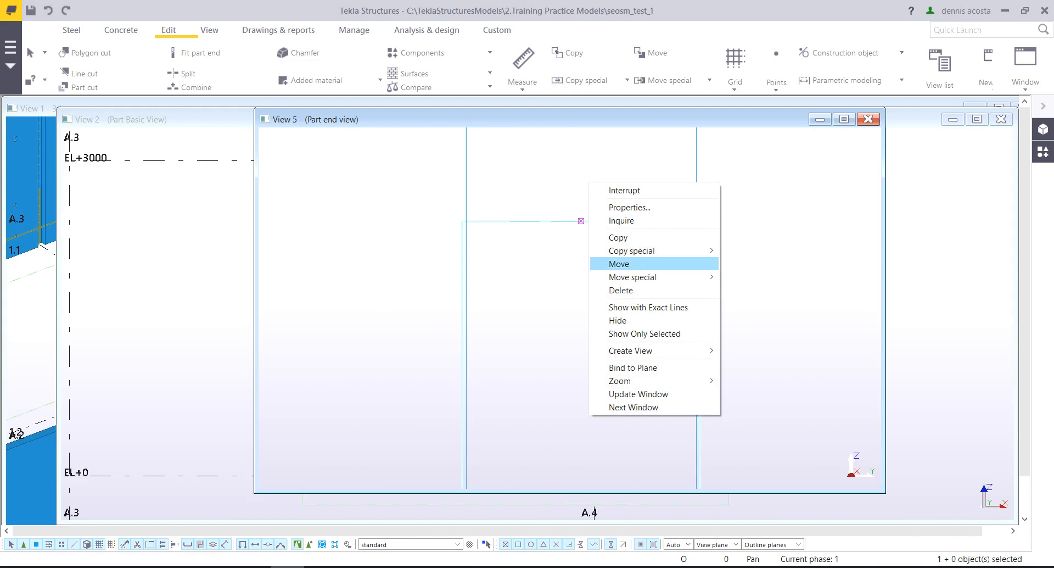
pyautogui.click(620, 264)
pyautogui.click(581, 220)
pyautogui.scroll(2, 494, 226)
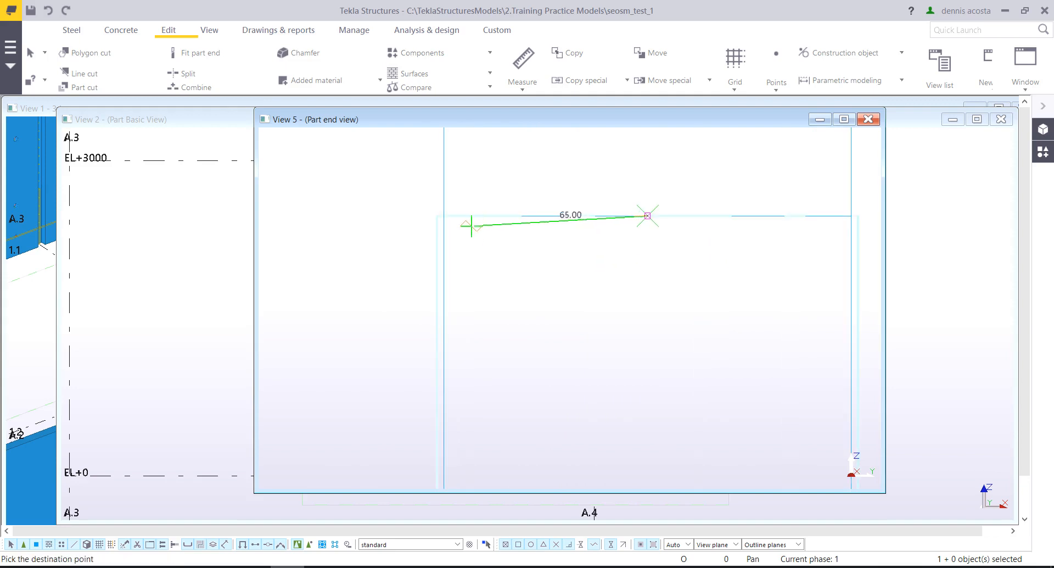
pyautogui.click(443, 216)
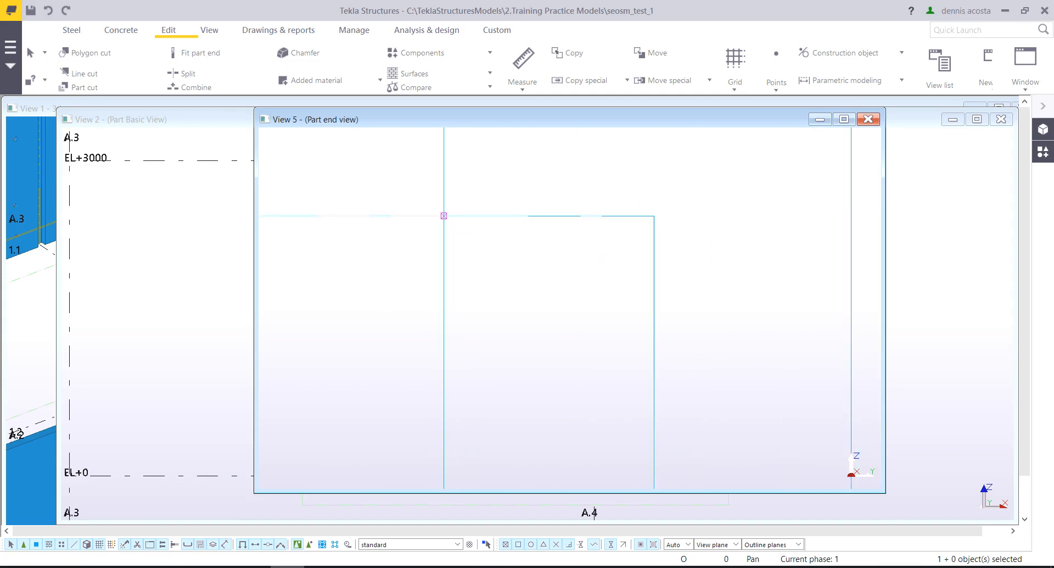
# - Set the opening cut's depth position to Front and apply the modification
pyautogui.doubleClick(444, 216)
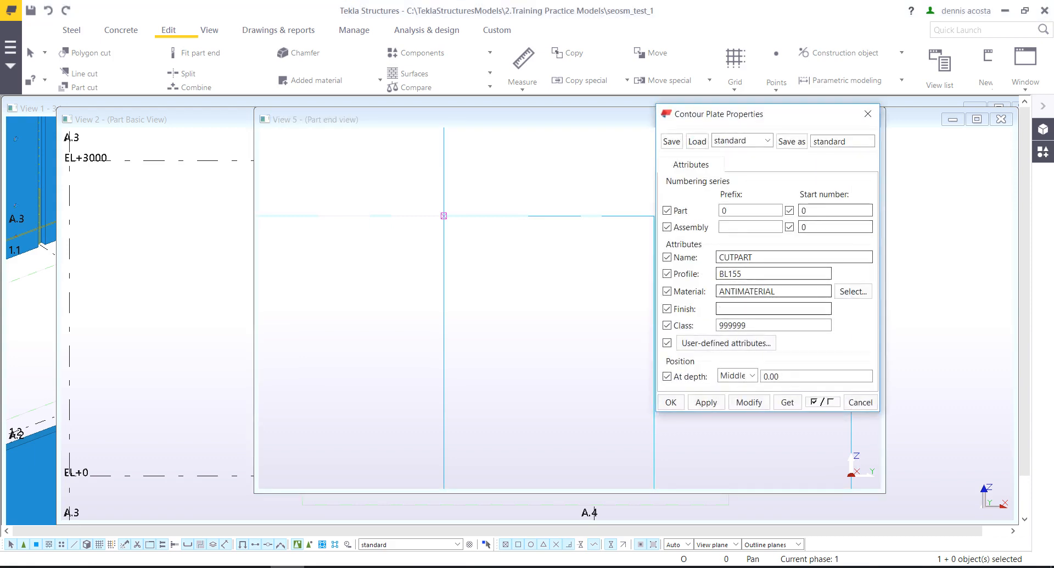
pyautogui.click(737, 376)
pyautogui.click(729, 399)
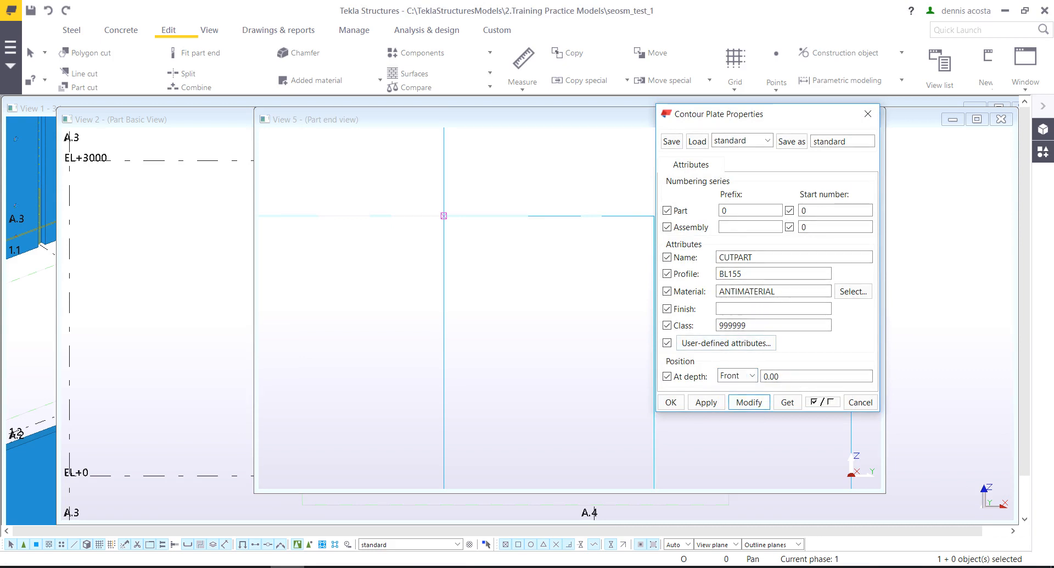
pyautogui.click(749, 401)
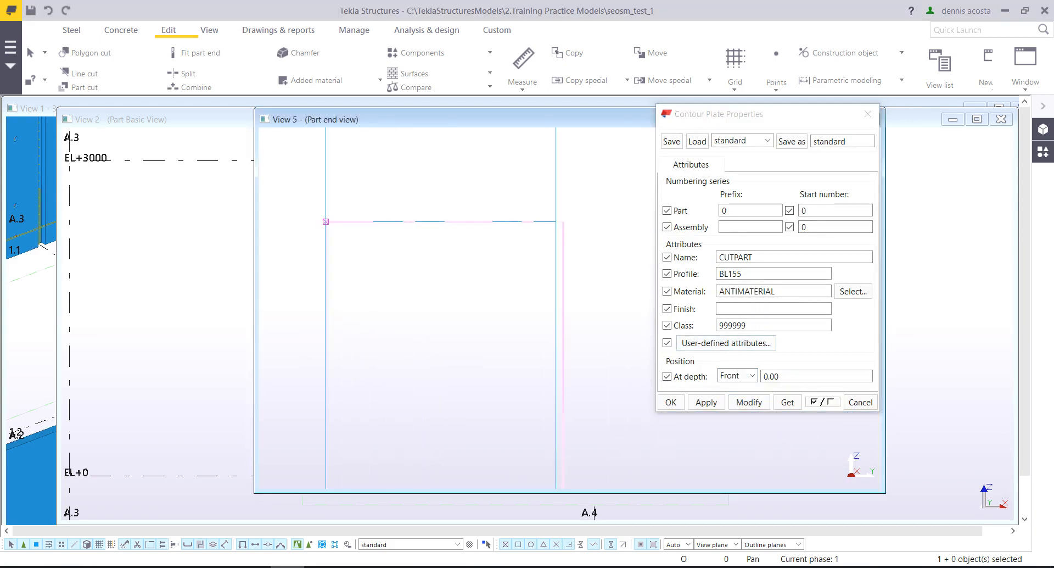
# - Set the window opening cut's profile to BL150 and apply the modification
pyautogui.moveTo(737, 273); pyautogui.dragTo(743, 274)
pyautogui.write('0')
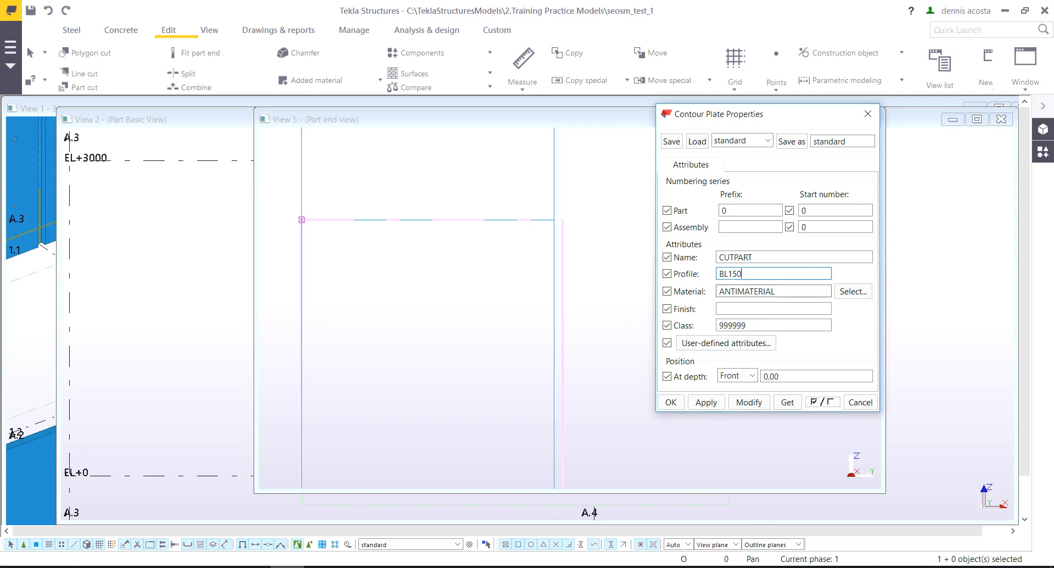
pyautogui.click(749, 402)
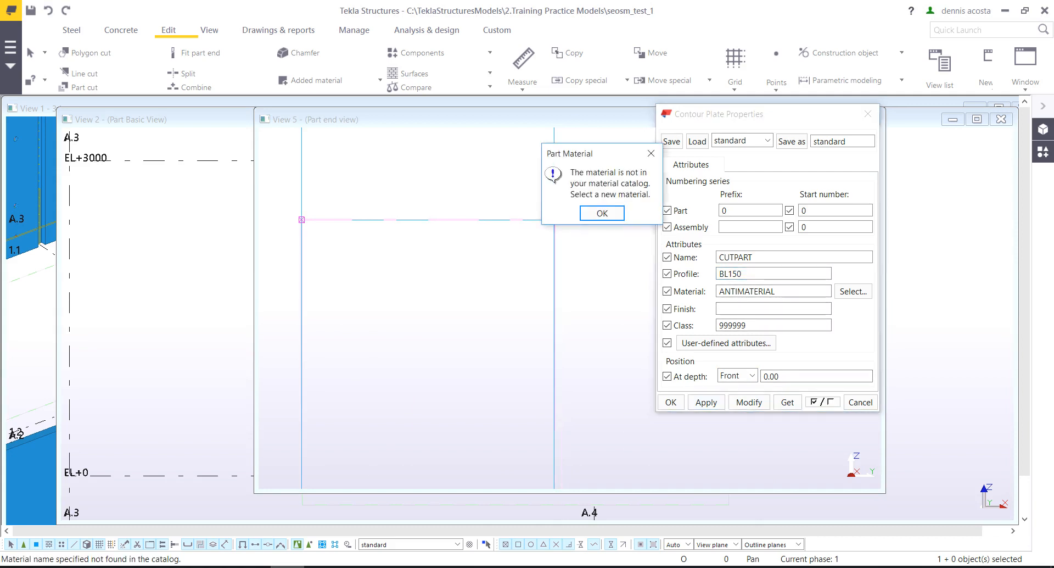
pyautogui.click(603, 213)
pyautogui.click(861, 402)
# - Set the top notch cut's depth position to Front with an offset of 0 and apply the modification
pyautogui.scroll(-3, 702, 249)
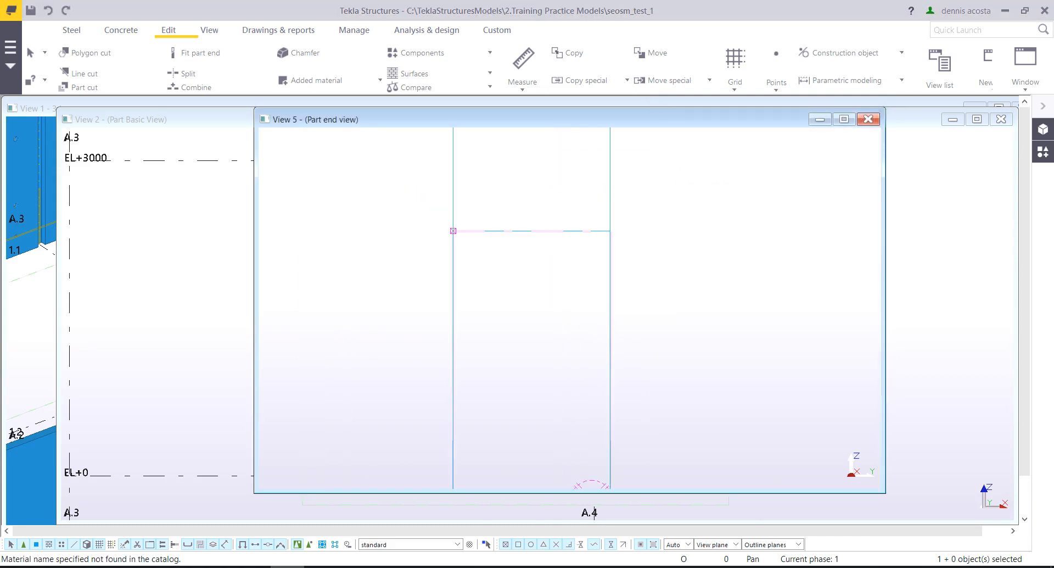
pyautogui.scroll(-15, 616, 278)
pyautogui.moveTo(606, 228); pyautogui.dragTo(579, 253, button='middle')
pyautogui.scroll(8, 580, 253)
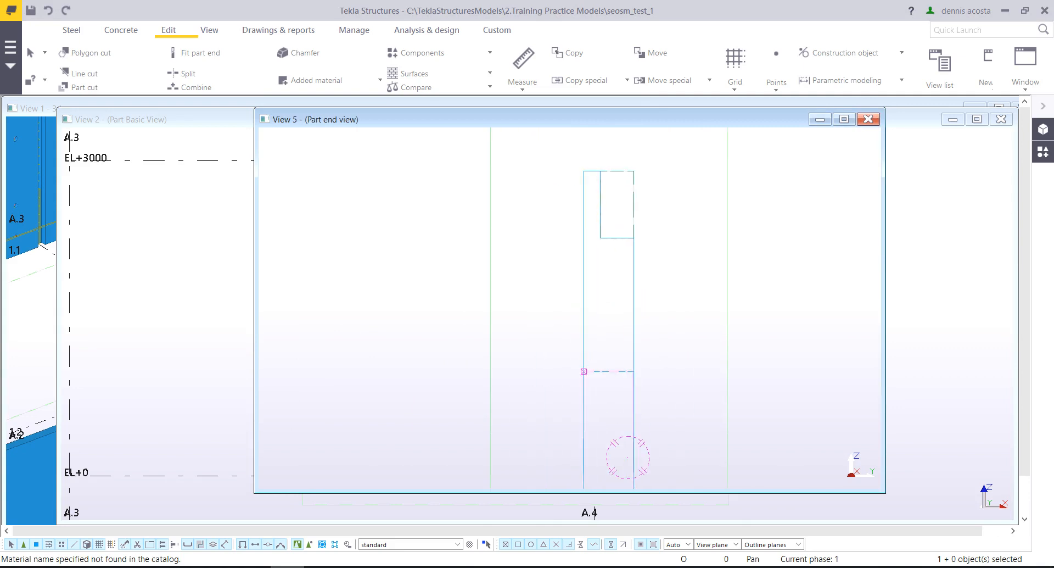
pyautogui.click(632, 171)
pyautogui.scroll(9, 632, 172)
pyautogui.moveTo(632, 172); pyautogui.dragTo(604, 190, button='middle')
pyautogui.scroll(1, 604, 190)
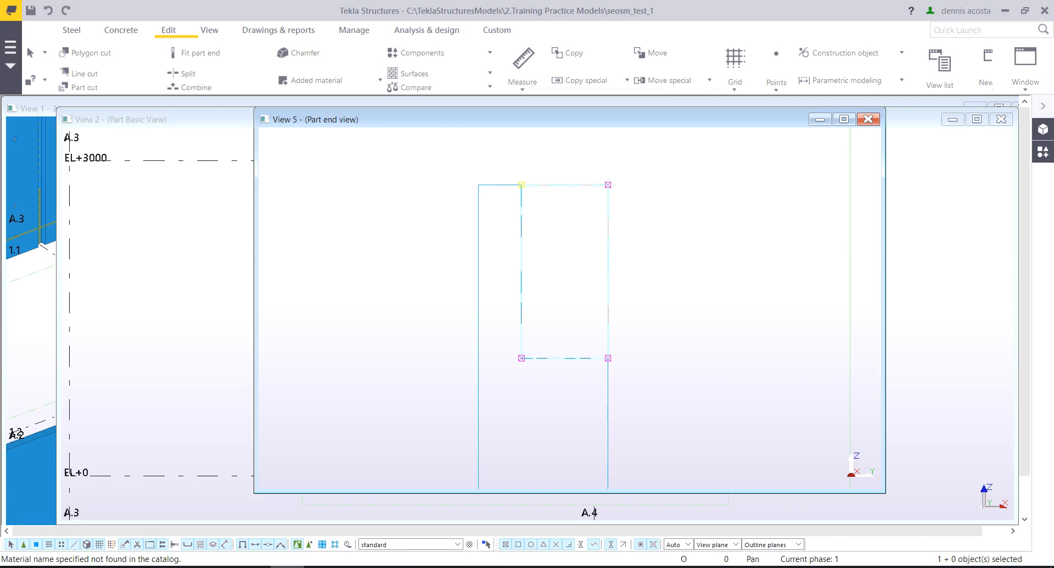
pyautogui.keyDown('ctrl'); pyautogui.moveTo(608, 217); pyautogui.dragTo(469, 377, button='middle'); pyautogui.keyUp('ctrl')
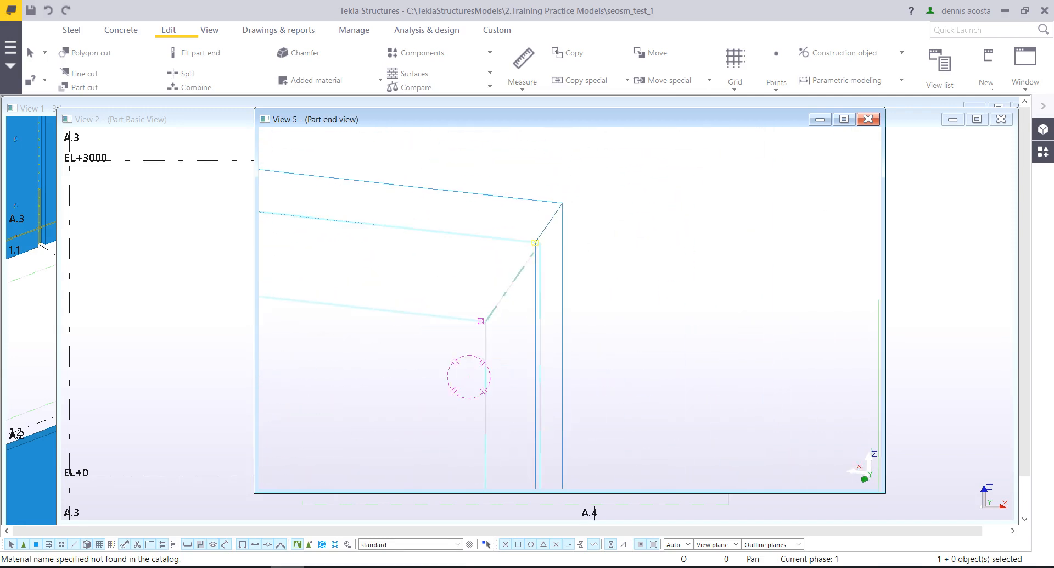
pyautogui.scroll(8, 549, 273)
pyautogui.moveTo(520, 217); pyautogui.dragTo(521, 319, button='middle')
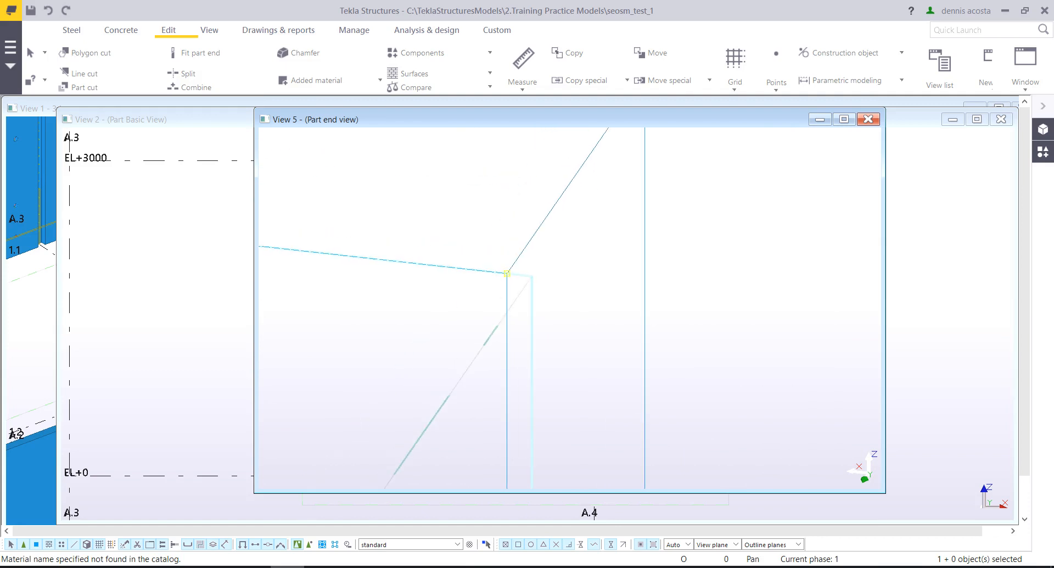
pyautogui.scroll(4, 509, 273)
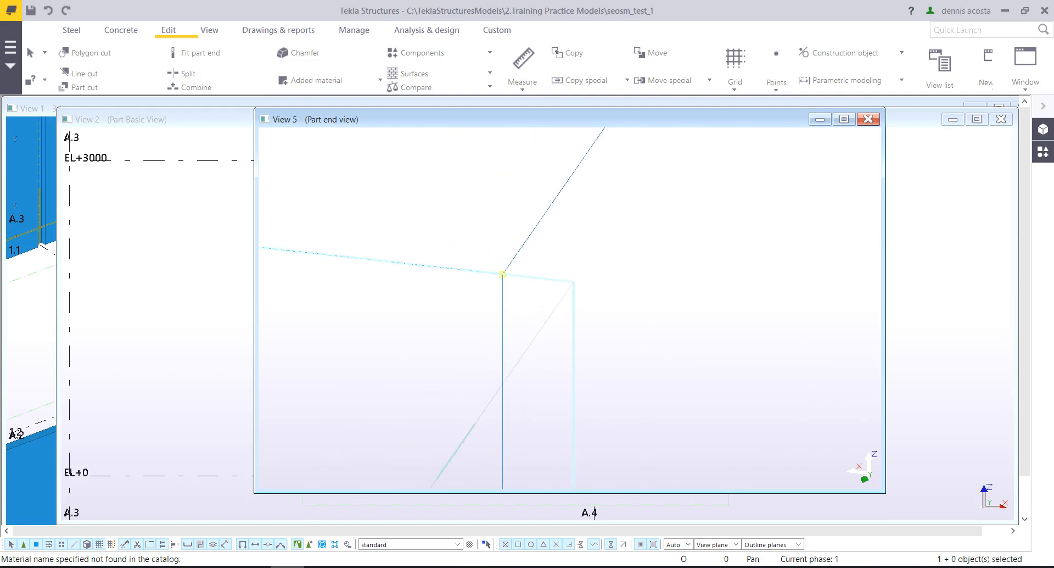
pyautogui.doubleClick(574, 324)
pyautogui.moveTo(799, 376); pyautogui.dragTo(754, 377)
pyautogui.write('0')
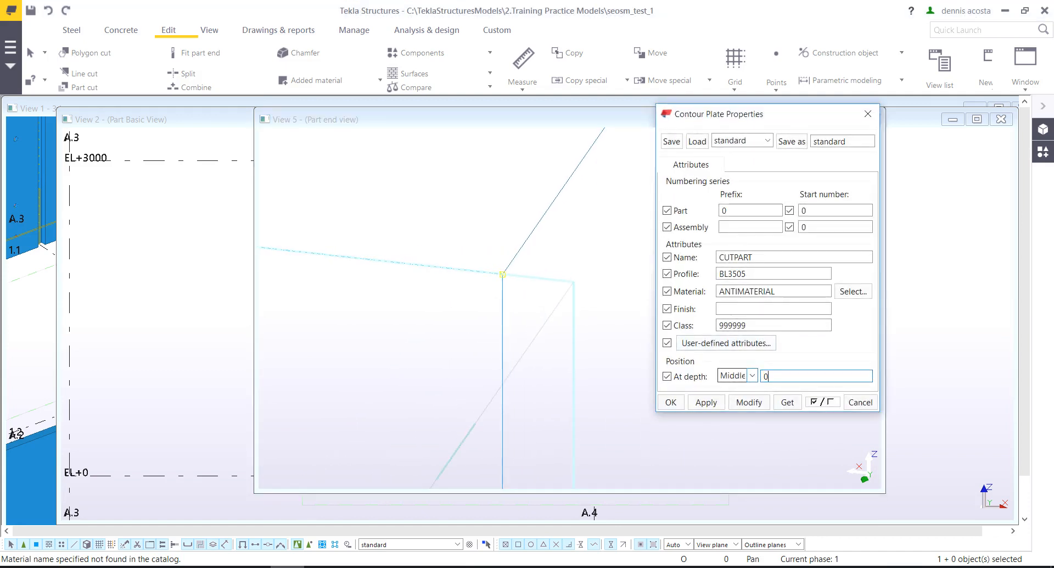
pyautogui.click(737, 376)
pyautogui.click(733, 396)
pyautogui.click(749, 402)
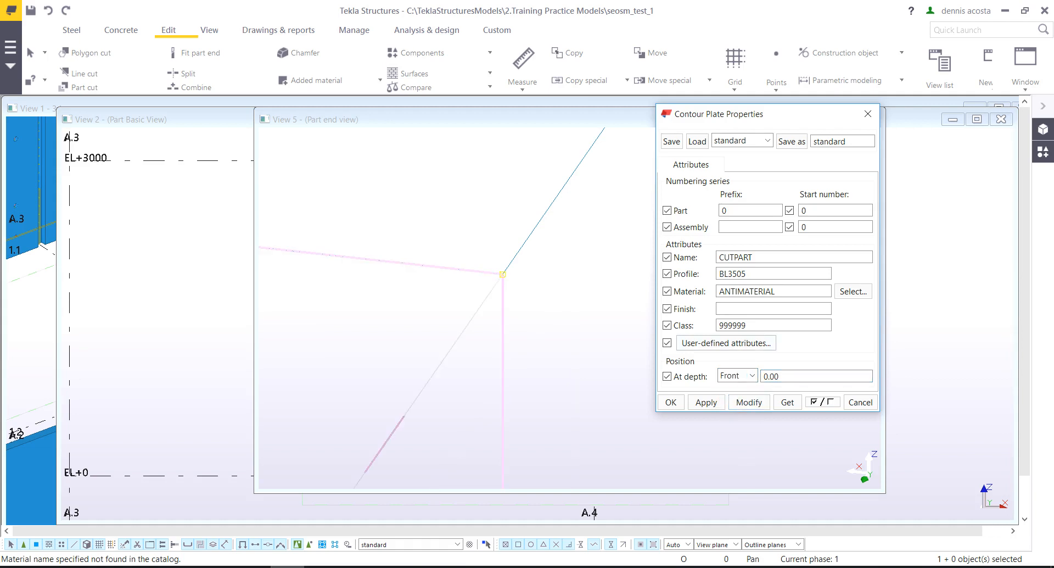
# - Set the top notch cut's profile to BL3500, apply the modification and close its properties
pyautogui.moveTo(753, 273); pyautogui.dragTo(742, 274)
pyautogui.write('0')
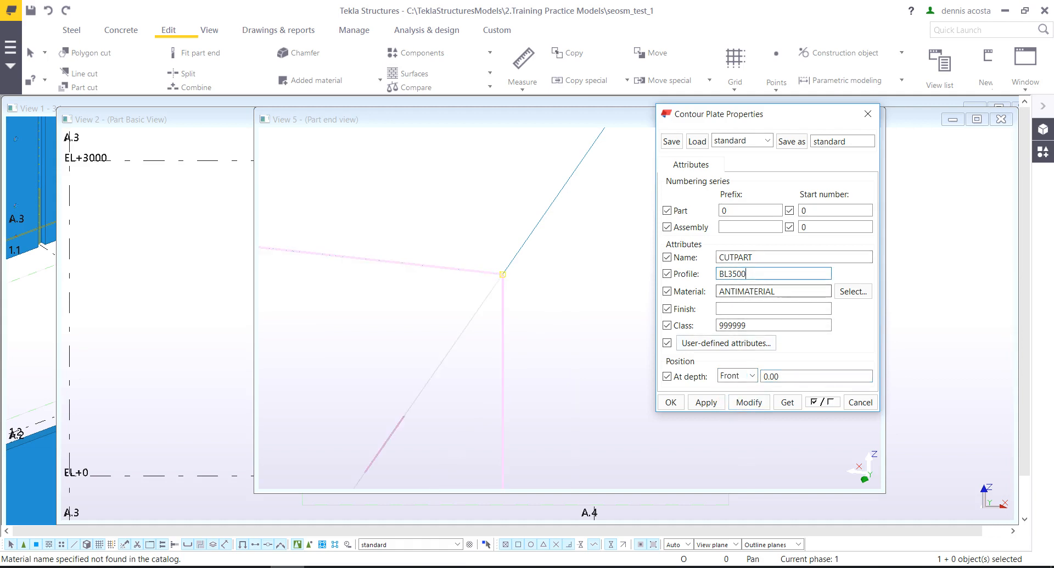
pyautogui.click(749, 402)
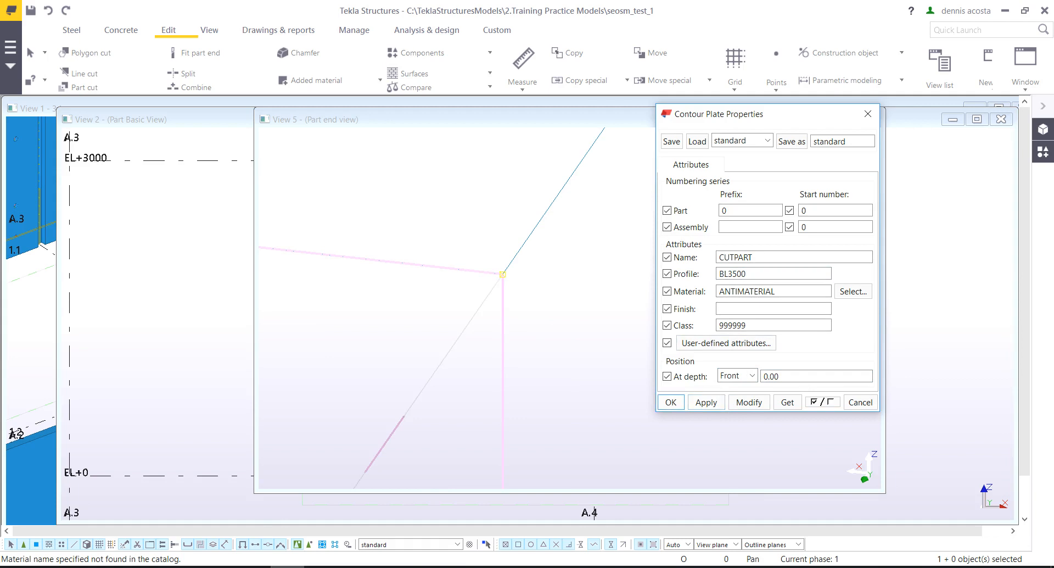
pyautogui.press('Return')
pyautogui.press('Return')
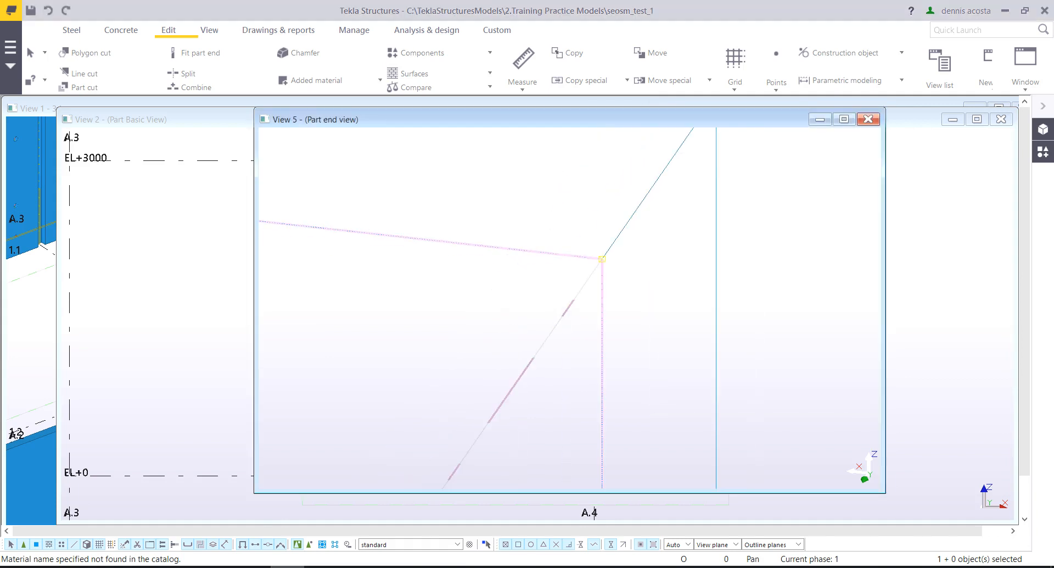
# - Close the part end view and switch the part basic view of the panel from plane to 3D
pyautogui.click(868, 119)
pyautogui.scroll(-13, 699, 276)
pyautogui.scroll(11, 699, 271)
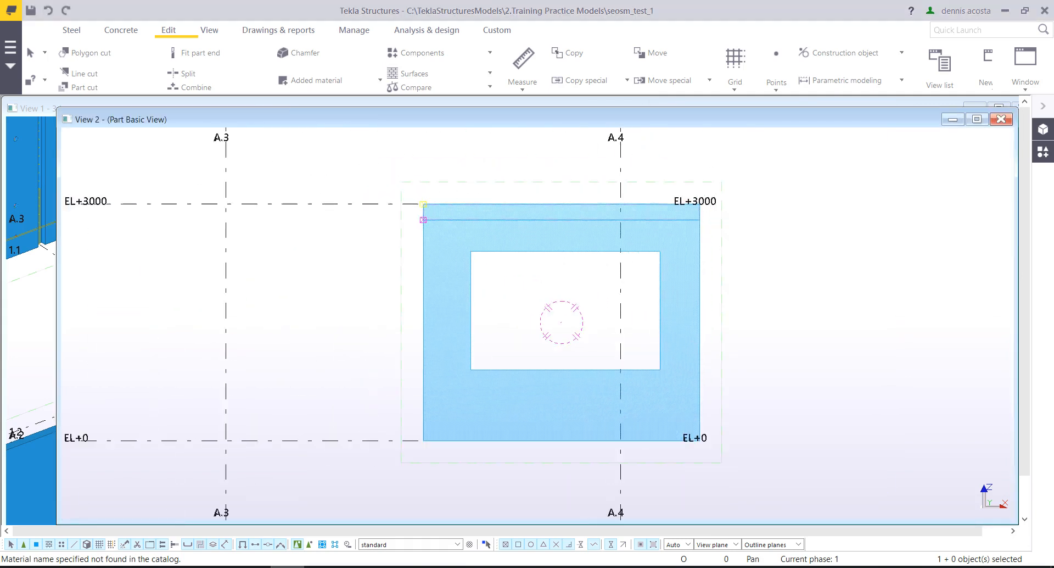
pyautogui.click(752, 270)
pyautogui.hotkey('ctrl', 'p')
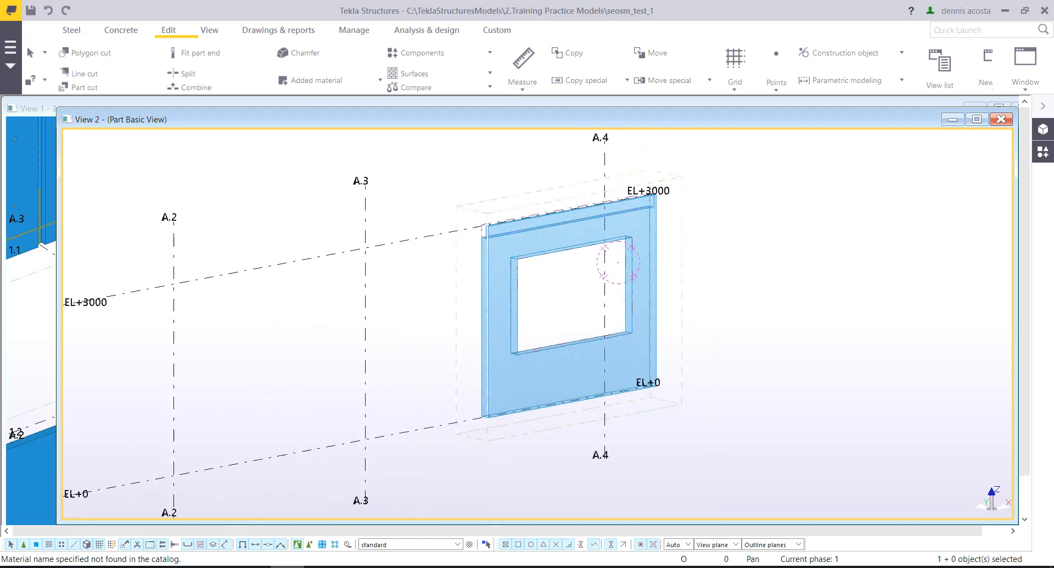
# - Select the panel together with its two cuts and start defining a custom component of type Part
pyautogui.moveTo(440, 155); pyautogui.dragTo(709, 425)
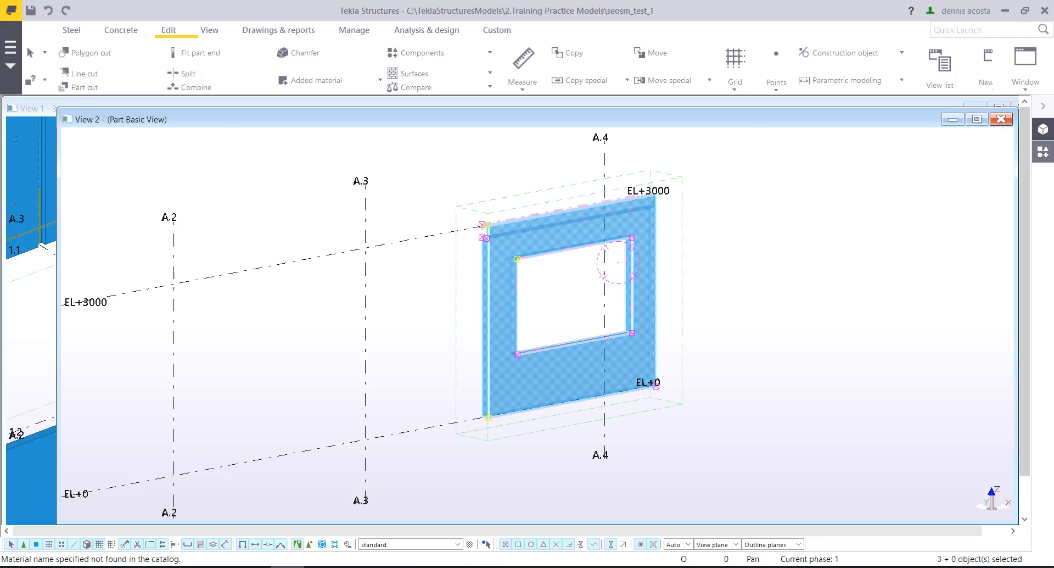
pyautogui.click(1043, 152)
pyautogui.click(990, 140)
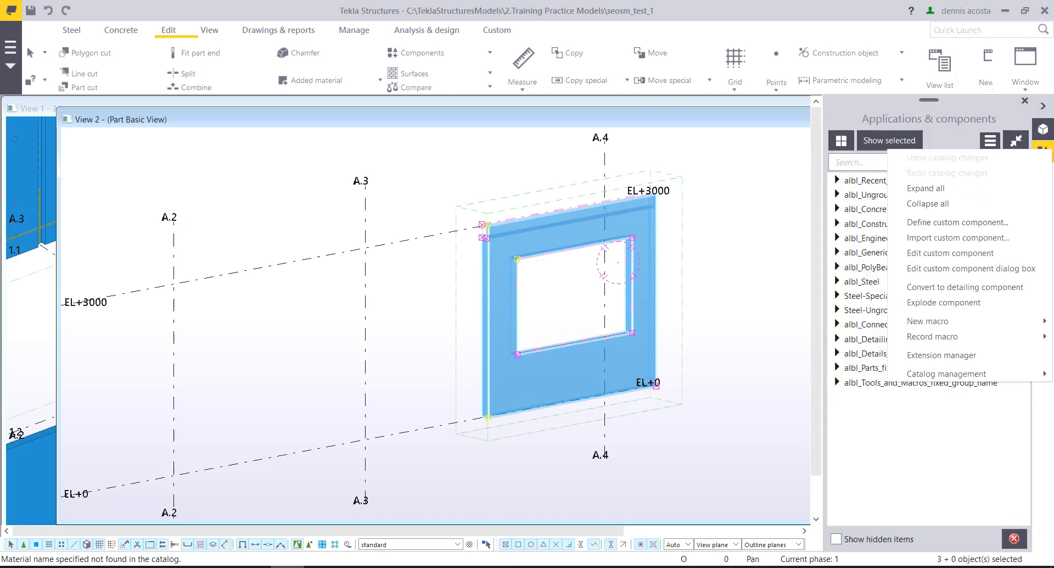
pyautogui.click(957, 222)
pyautogui.click(634, 189)
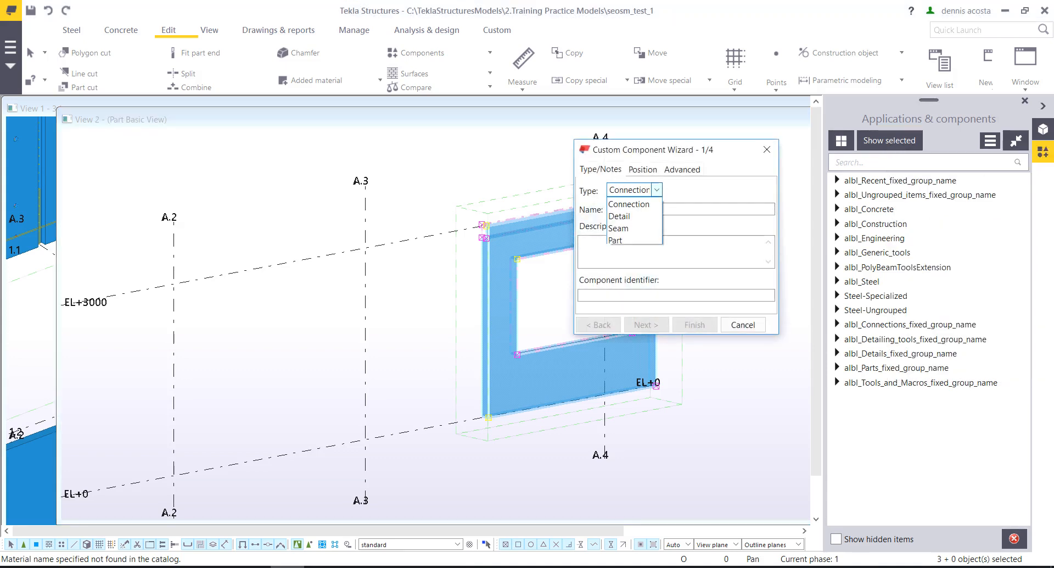
pyautogui.click(634, 240)
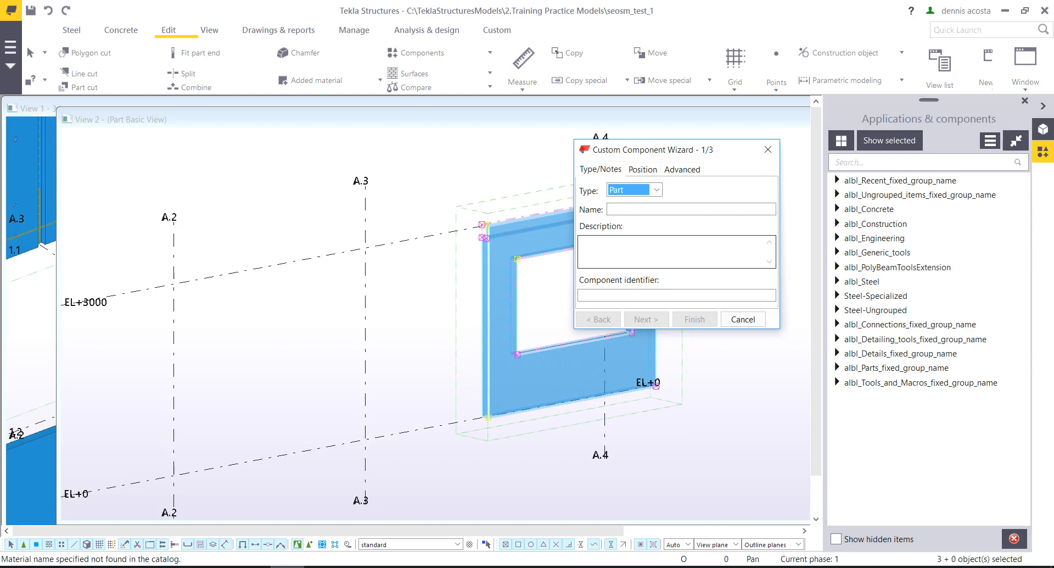
# - Name the custom component TS_Wall_w_opening and accept the selected panel and cuts as its component objects
pyautogui.click(648, 209)
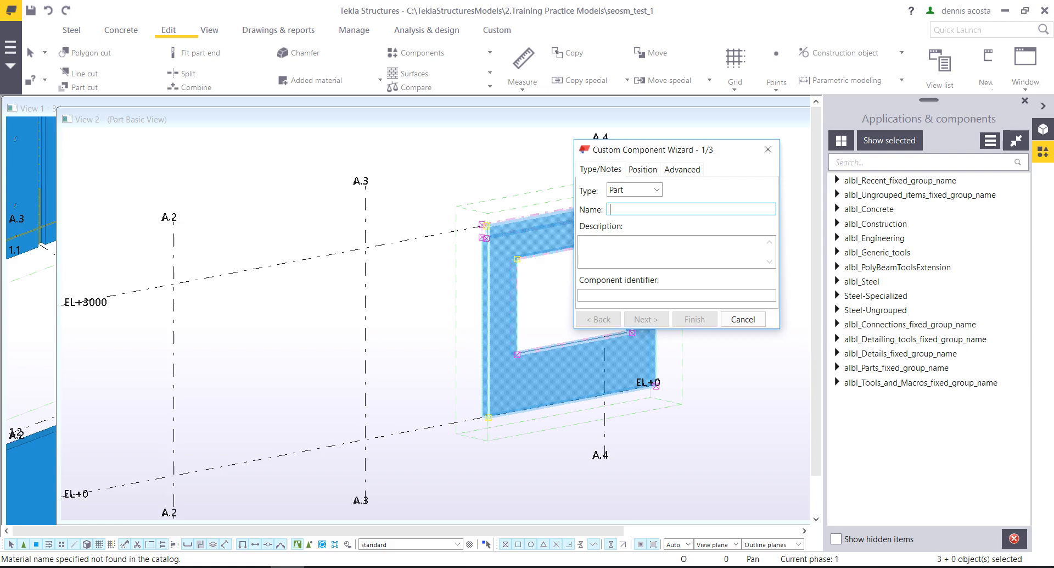
pyautogui.write('TS')
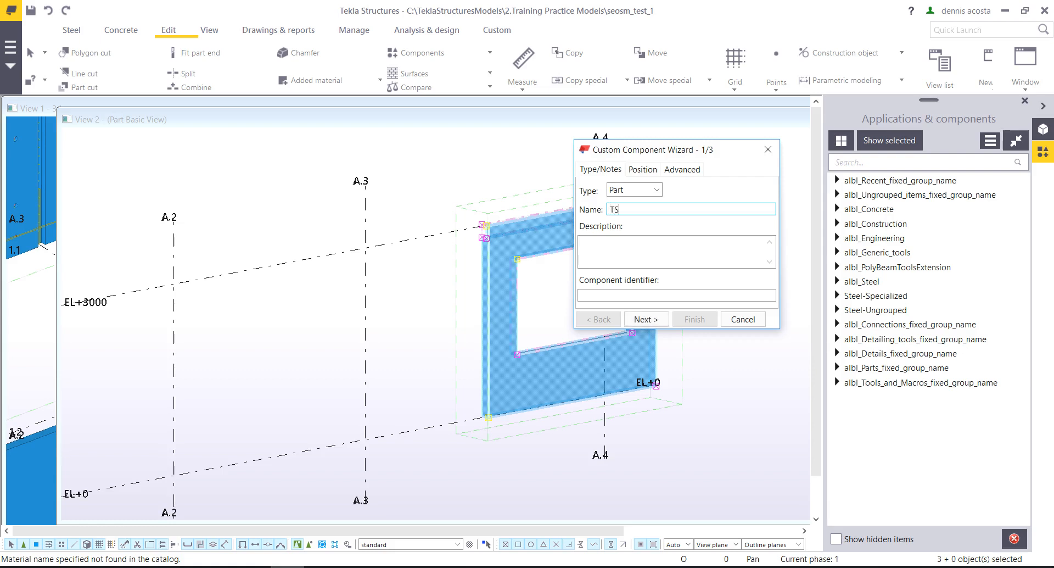
pyautogui.write('_Wall')
pyautogui.write('_ope')
pyautogui.press('BackSpace')
pyautogui.press('BackSpace')
pyautogui.press('BackSpace')
pyautogui.write('w_opening')
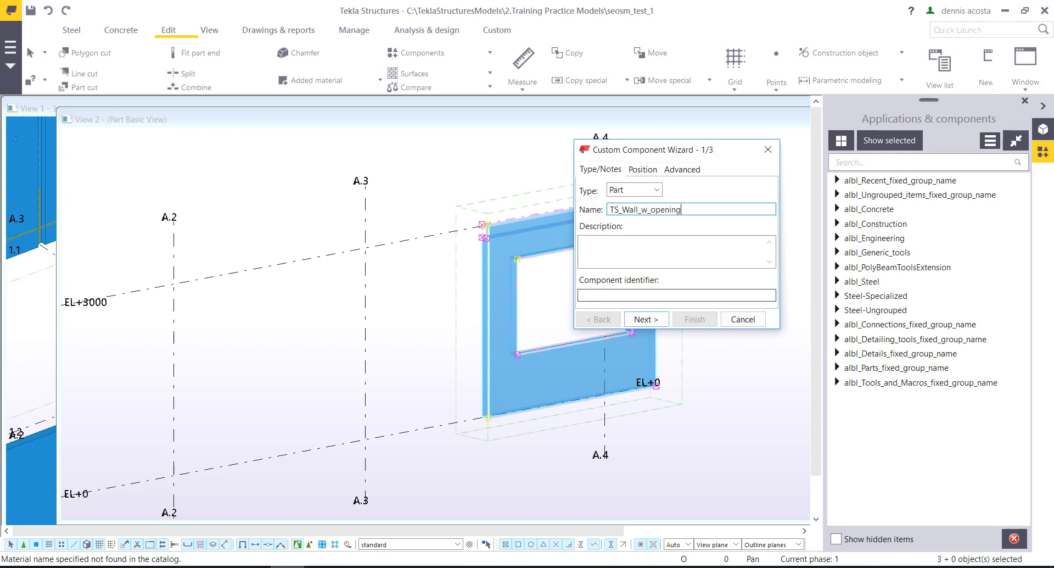
pyautogui.click(646, 319)
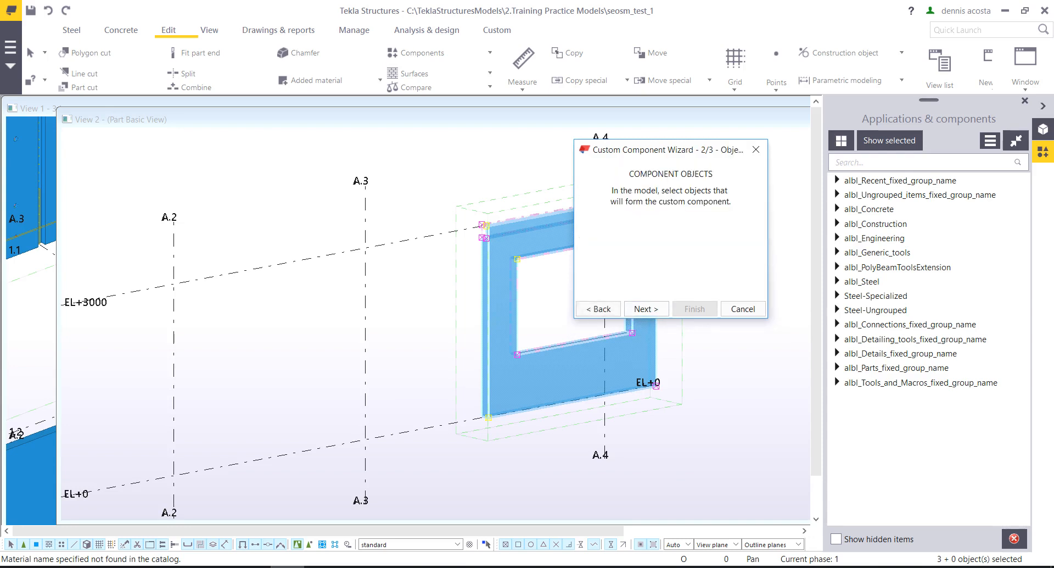
pyautogui.click(646, 309)
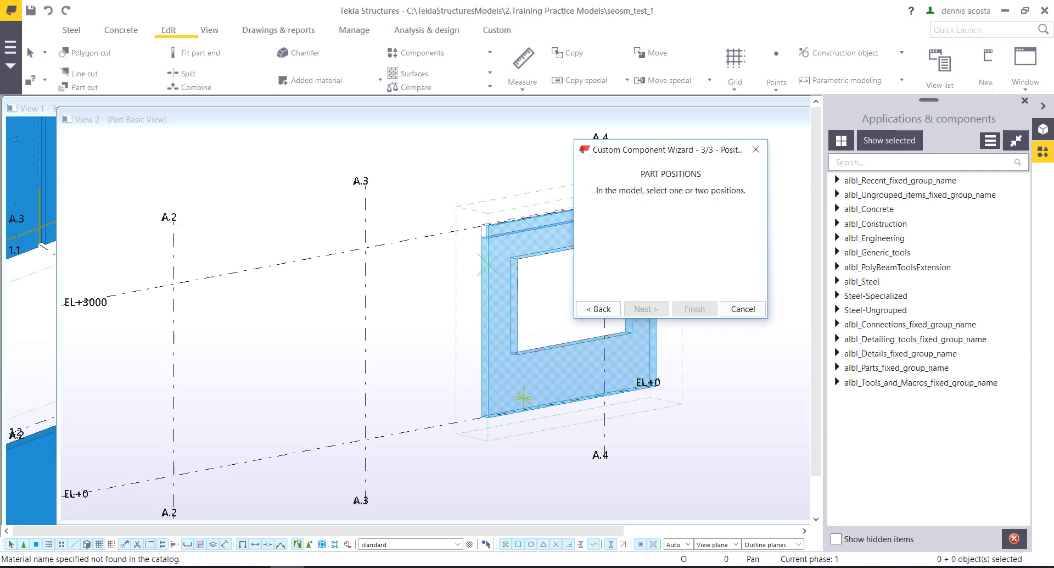
# - Define the component's two part positions at the panel's lower outer corners along its length and finish the custom component
pyautogui.moveTo(506, 432); pyautogui.dragTo(397, 393, button='middle')
pyautogui.scroll(5, 384, 387)
pyautogui.scroll(2, 372, 363)
pyautogui.moveTo(363, 356)
pyautogui.keyDown('ctrl'); pyautogui.mouseDown(button='middle')
pyautogui.moveTo(366, 379)
pyautogui.moveTo(360, 363)
pyautogui.moveTo(357, 373)
pyautogui.mouseUp(button='middle'); pyautogui.keyUp('ctrl')
pyautogui.click(357, 374)
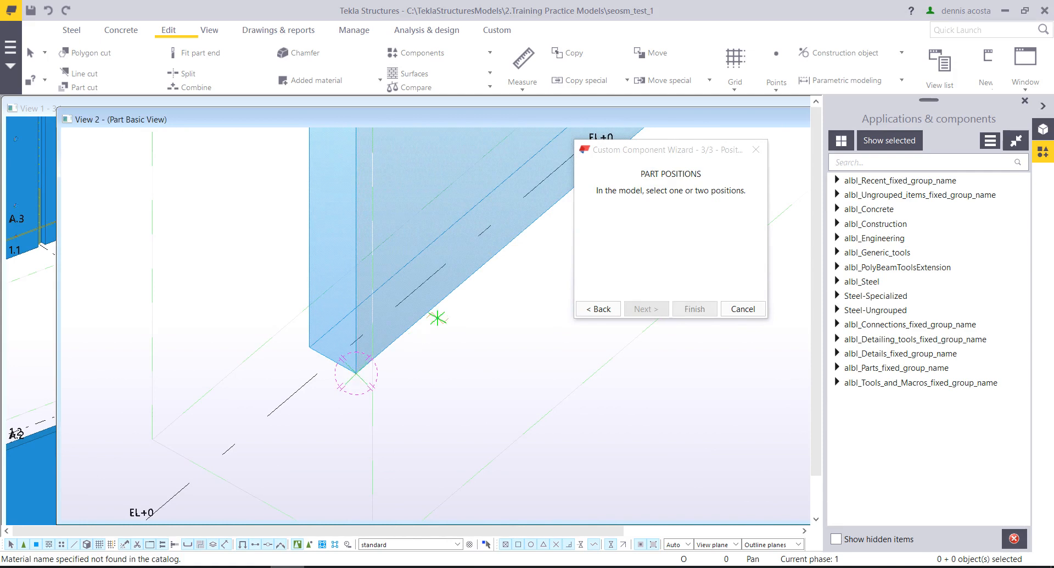
pyautogui.moveTo(442, 315); pyautogui.dragTo(249, 393, button='middle')
pyautogui.scroll(-4, 307, 367)
pyautogui.scroll(3, 385, 233)
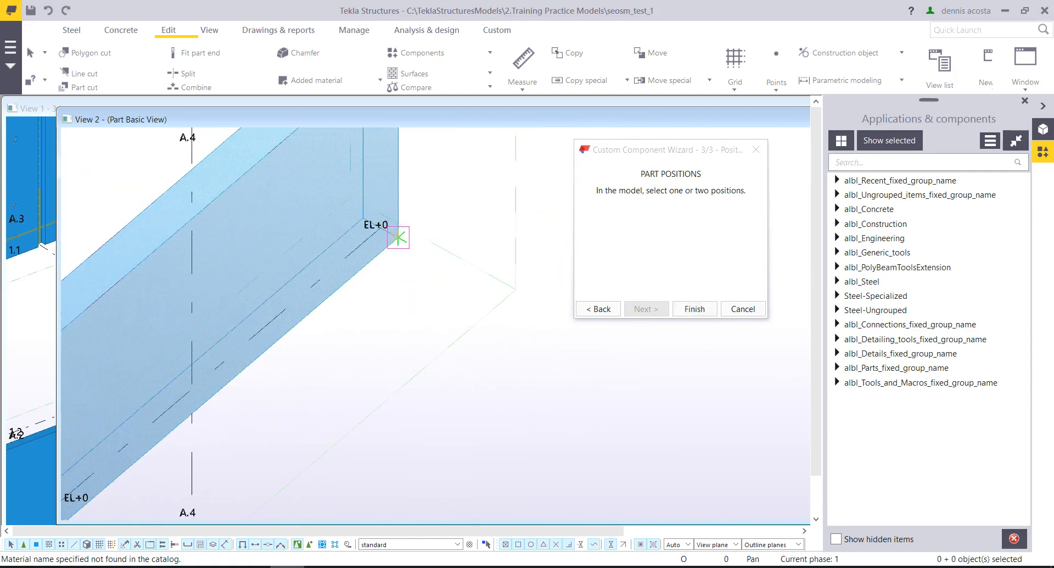
pyautogui.click(399, 238)
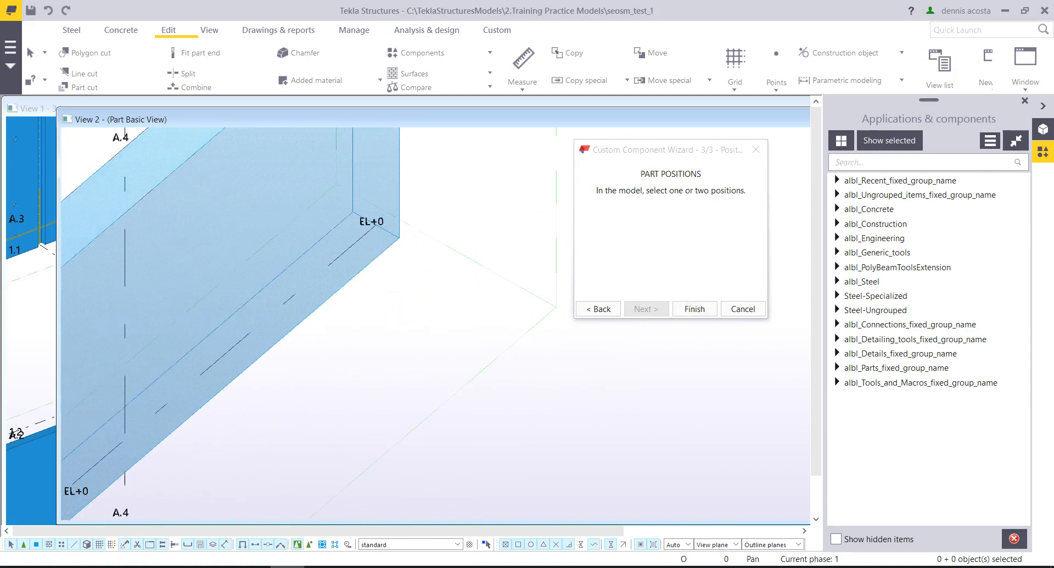
pyautogui.click(694, 309)
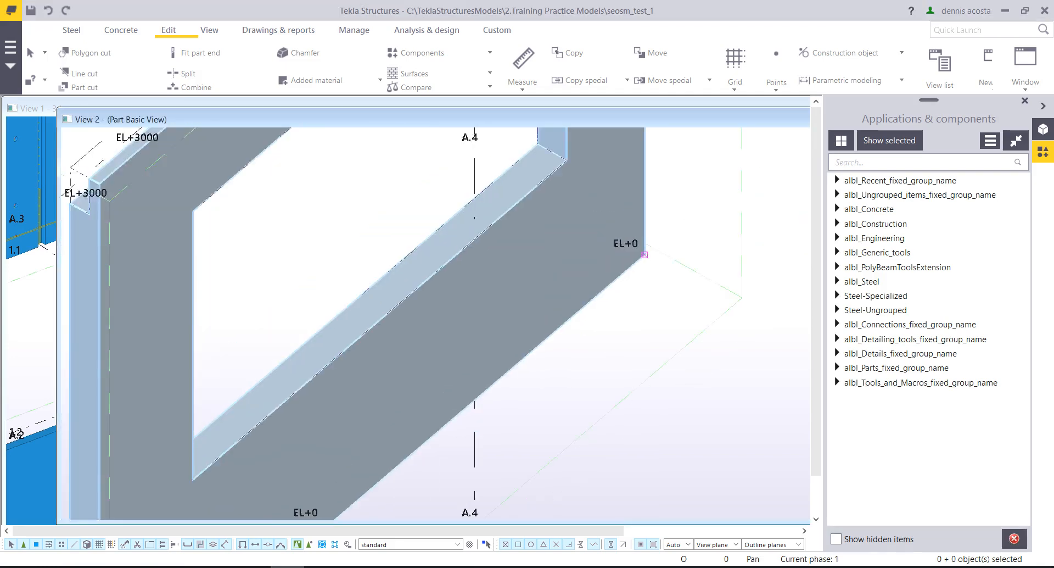
# - Examine the new wall component and its start point at the bottom corner, changing the component selection mode
pyautogui.scroll(-3, 645, 255)
pyautogui.moveTo(319, 511); pyautogui.dragTo(366, 384, button='middle')
pyautogui.scroll(3, 360, 415)
pyautogui.click(363, 399)
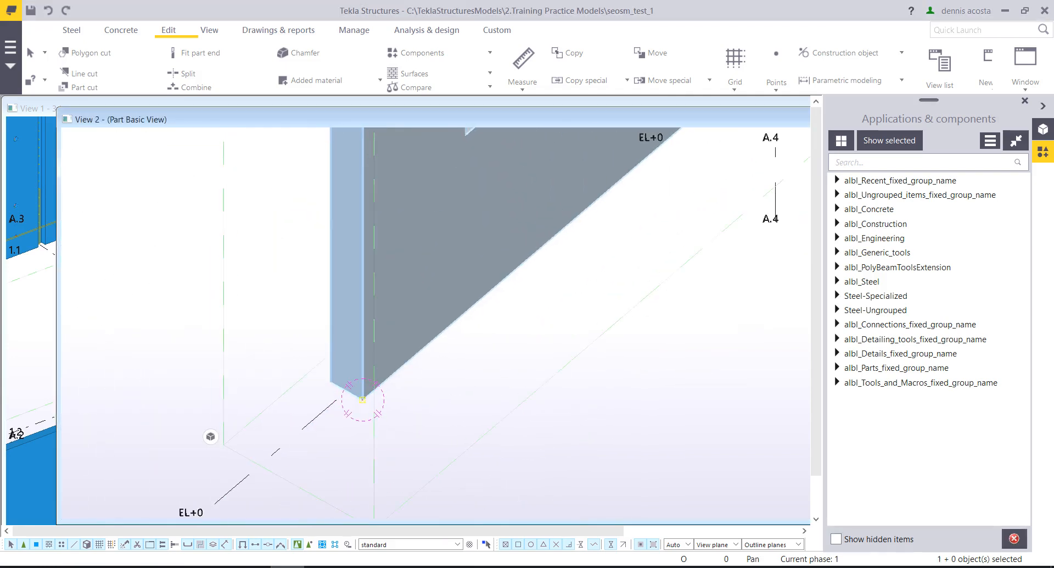
pyautogui.click(309, 544)
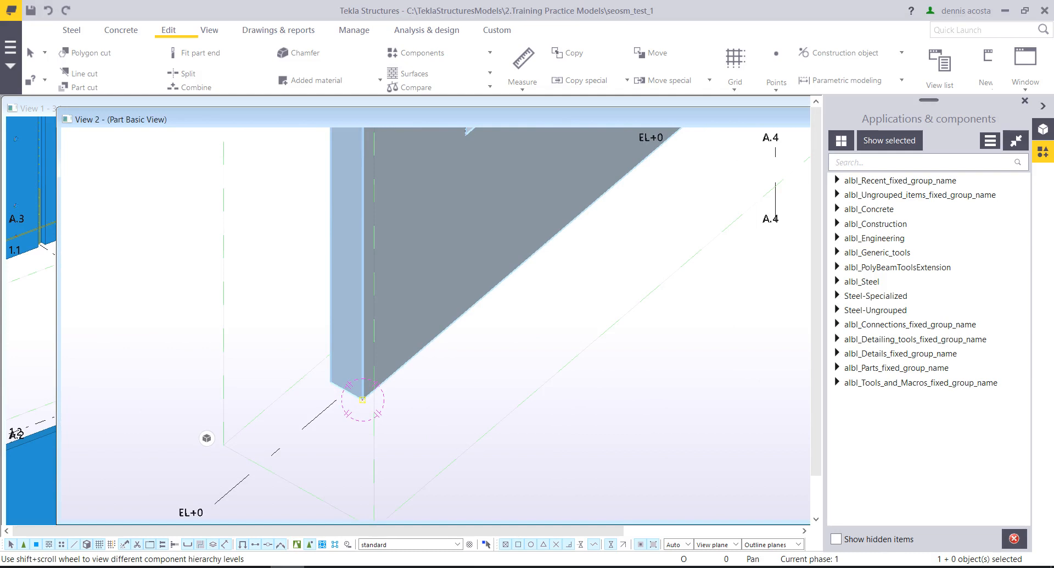
pyautogui.click(308, 379)
pyautogui.click(362, 379)
pyautogui.click(308, 379)
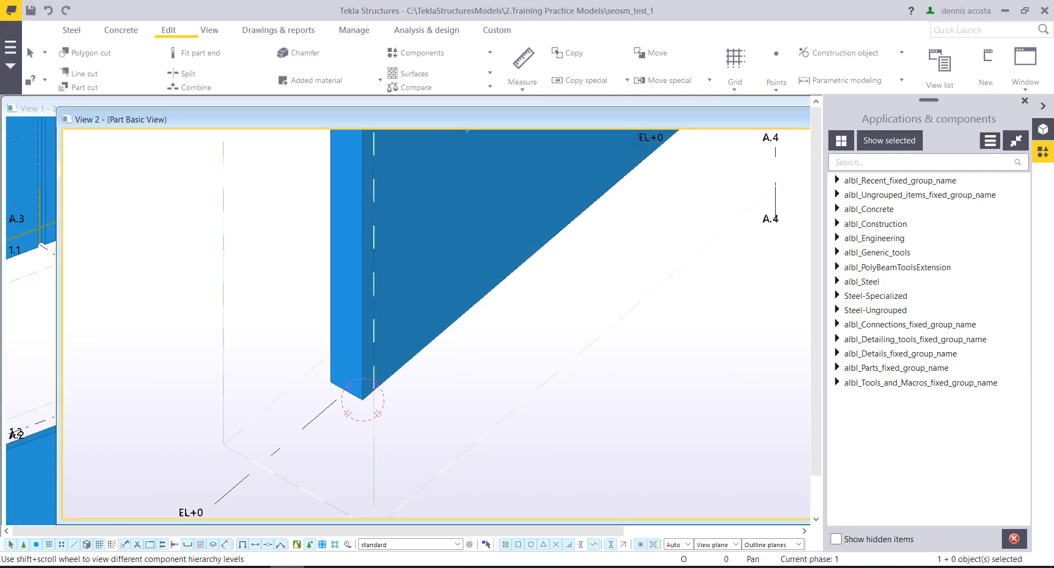
pyautogui.scroll(-5, 433, 428)
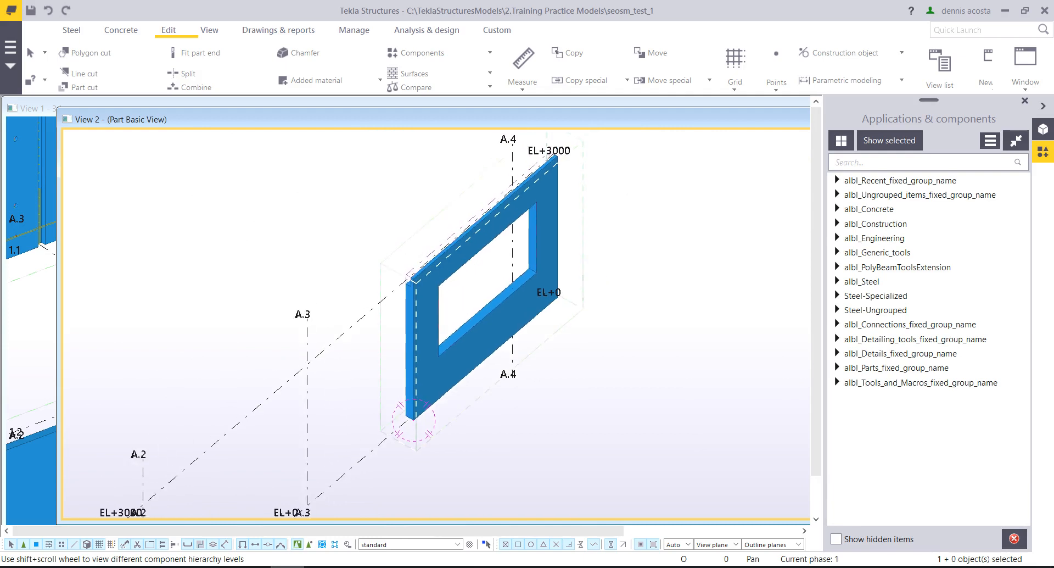
pyautogui.scroll(-4, 475, 242)
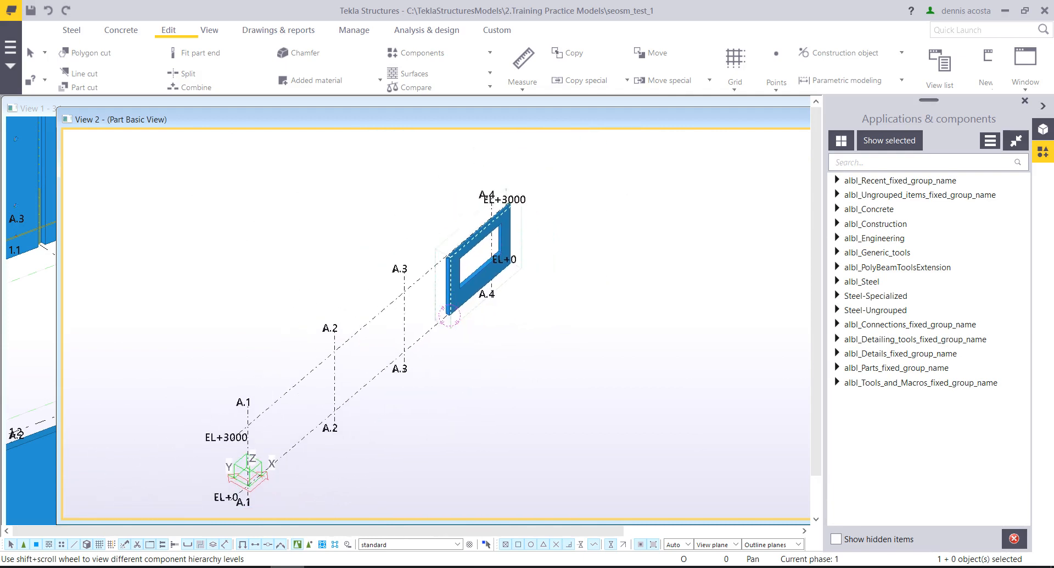
# - Bring View 1 - 3d into view and select the new wall component on grid line 1.3
pyautogui.moveTo(648, 119); pyautogui.dragTo(216, 129)
pyautogui.click(571, 128)
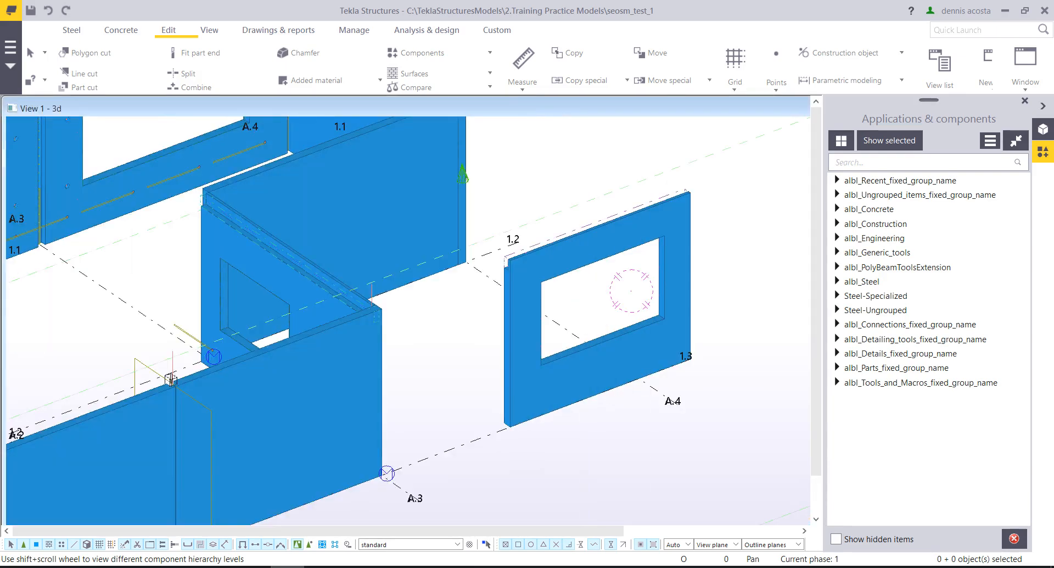
pyautogui.moveTo(527, 320); pyautogui.dragTo(465, 291, button='middle')
pyautogui.click(466, 291)
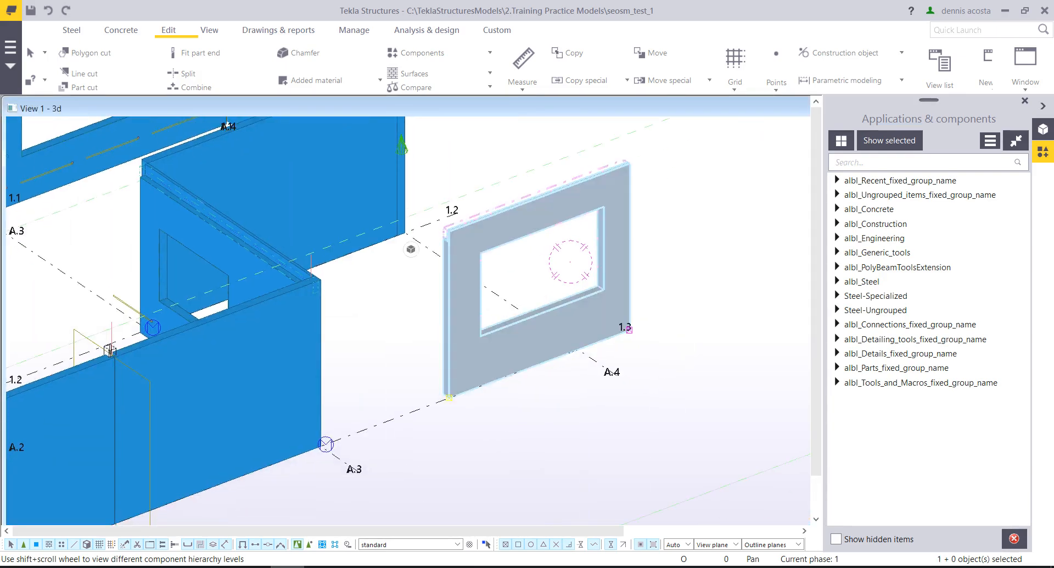
# - Delete the selected wall component and insert TS_Wall_w_opening from the component catalog's parts group along grid line 1.3
pyautogui.press('Delete')
pyautogui.click(895, 163)
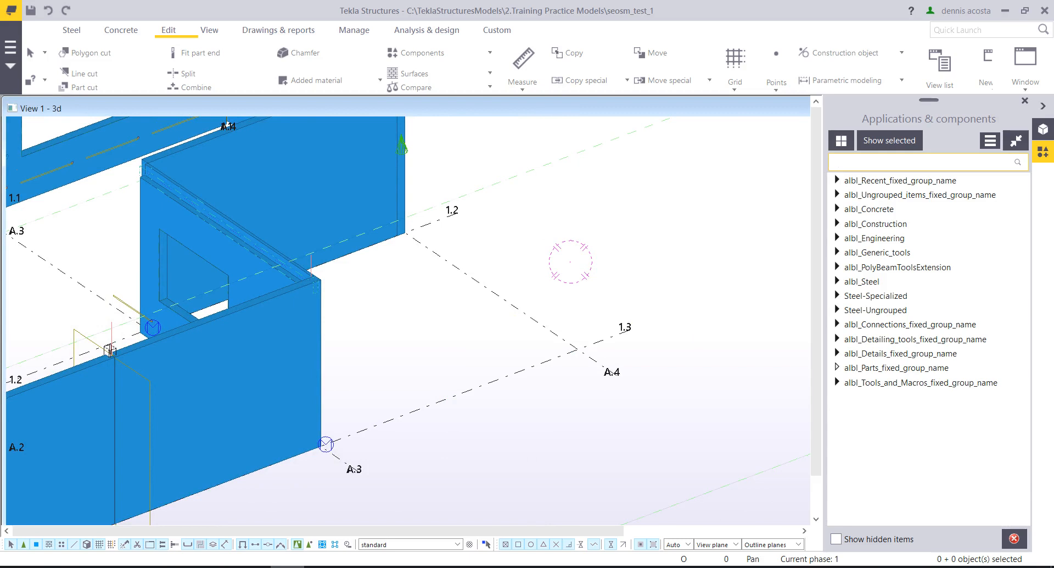
pyautogui.click(837, 367)
pyautogui.click(837, 367)
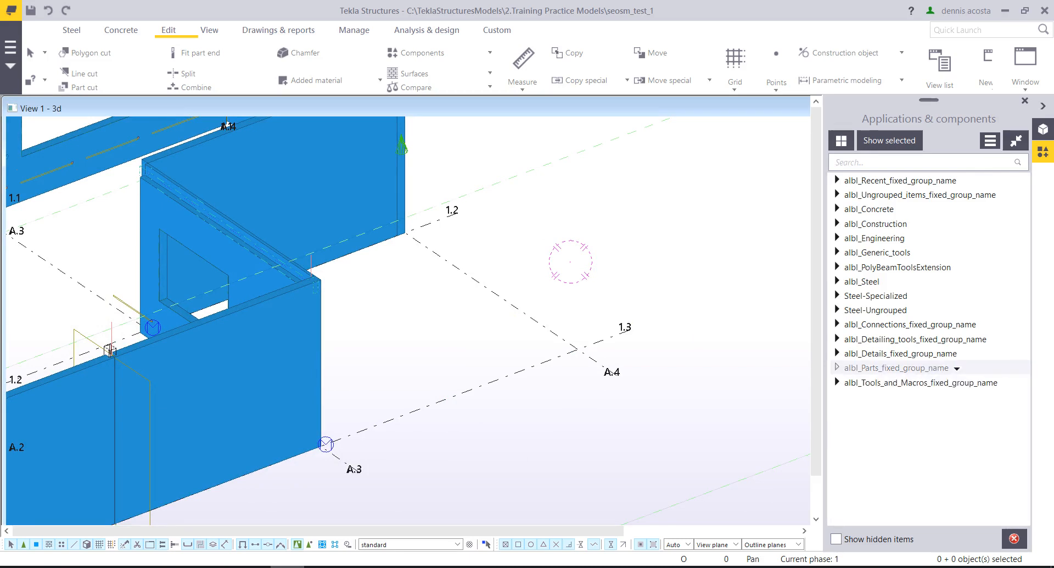
pyautogui.click(836, 367)
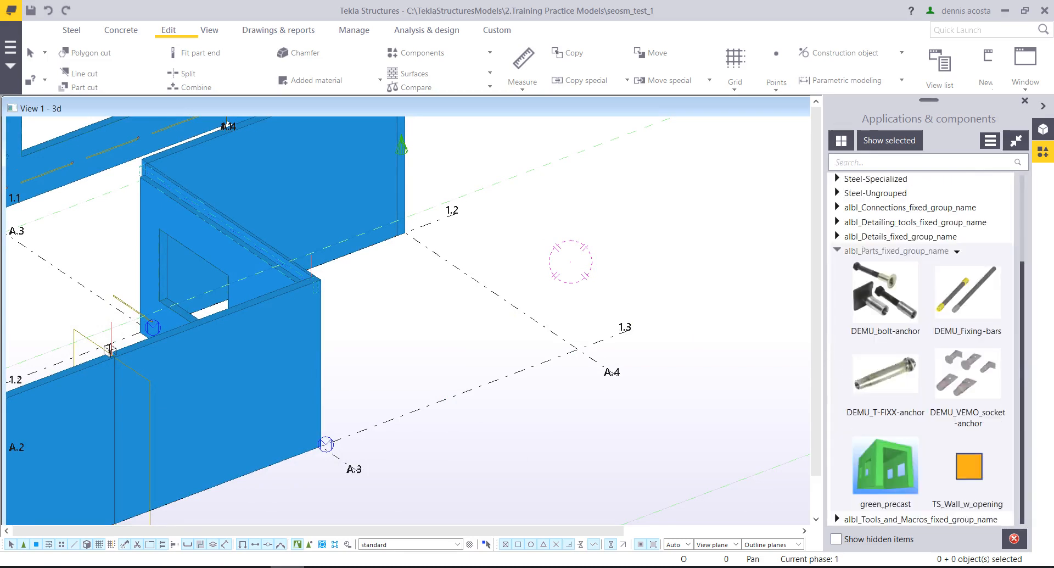
pyautogui.click(1002, 504)
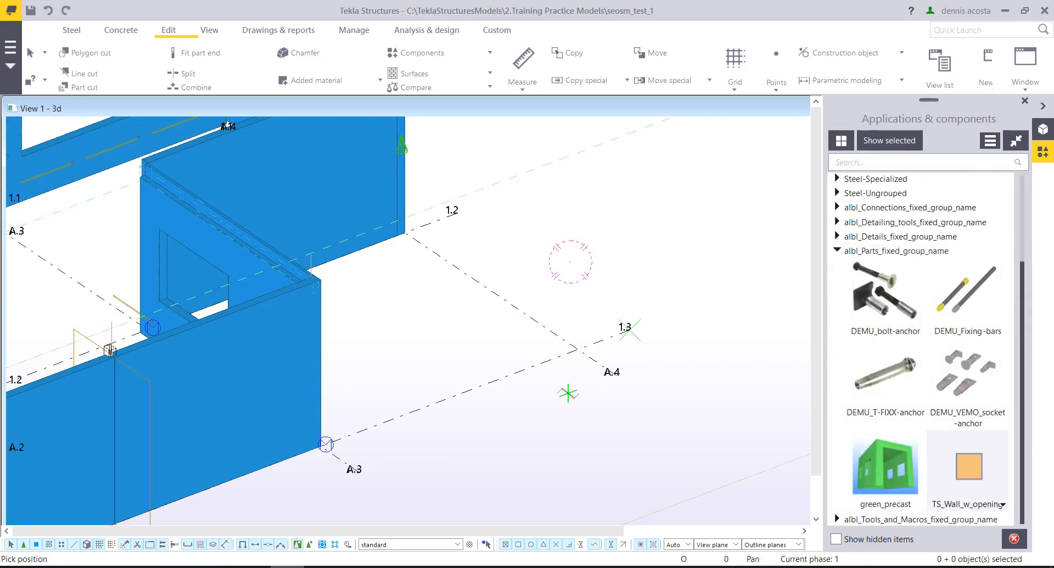
pyautogui.click(449, 398)
pyautogui.click(628, 329)
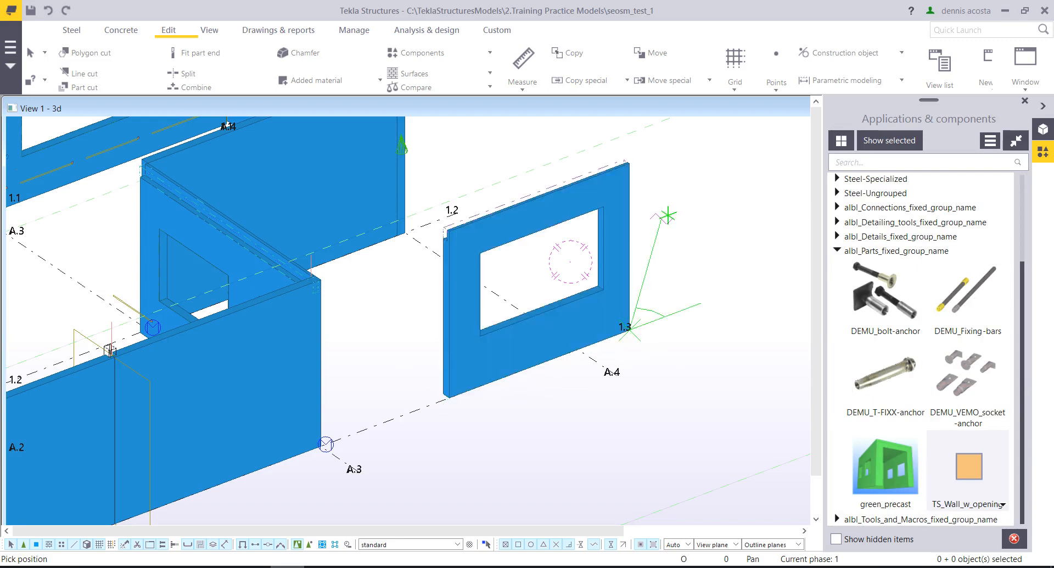
# - Examine the inserted wall's geometry and its position properties, leaving the settings as they are
pyautogui.scroll(5, 501, 233)
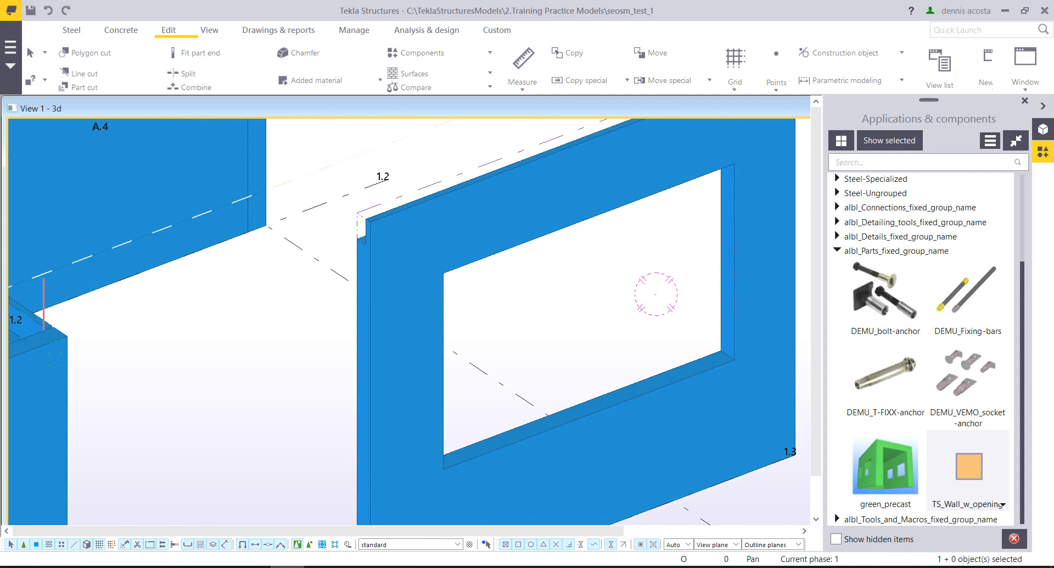
pyautogui.scroll(-2, 656, 294)
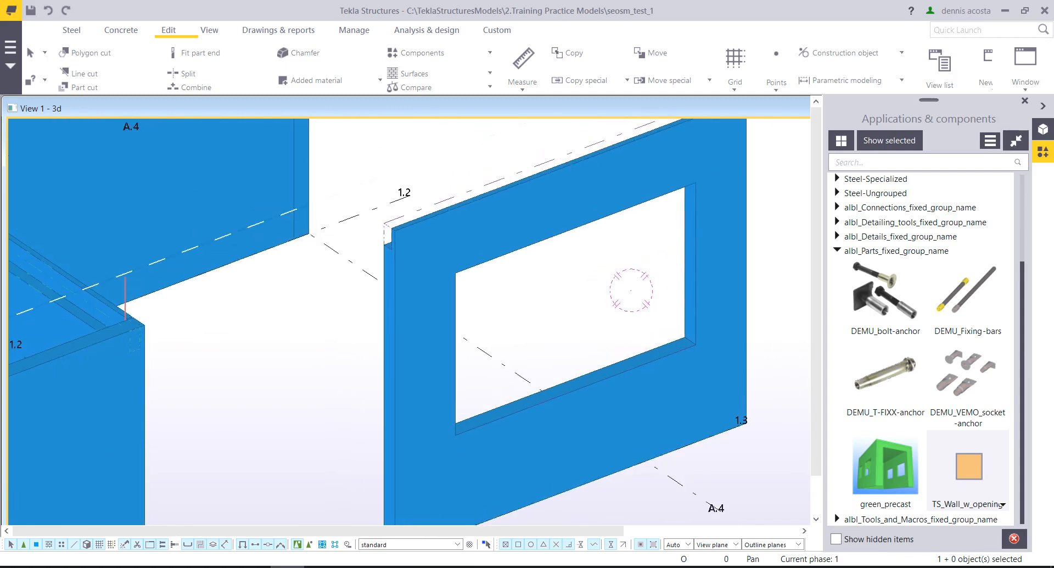
pyautogui.doubleClick(509, 237)
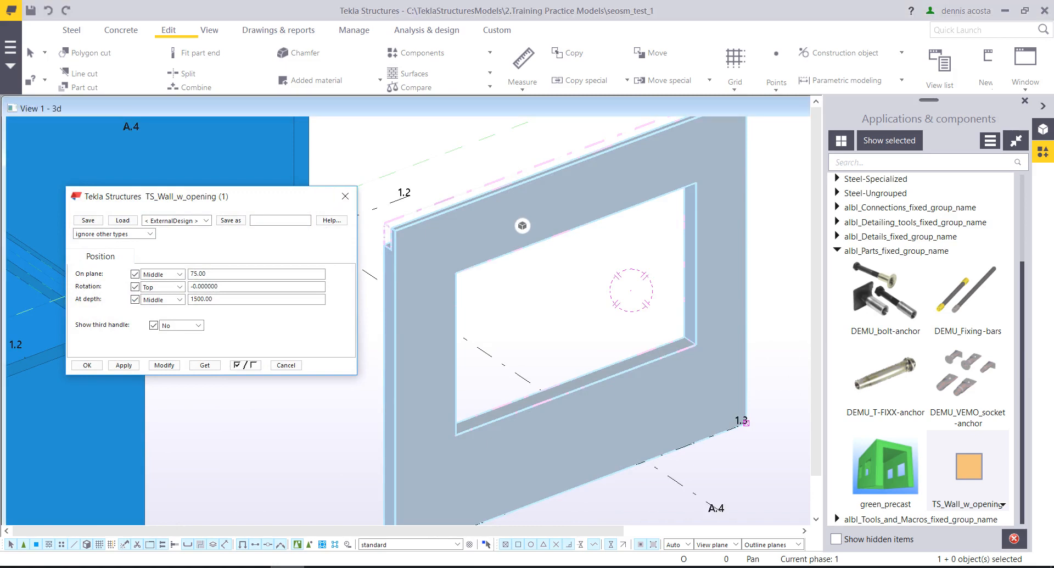
pyautogui.click(345, 196)
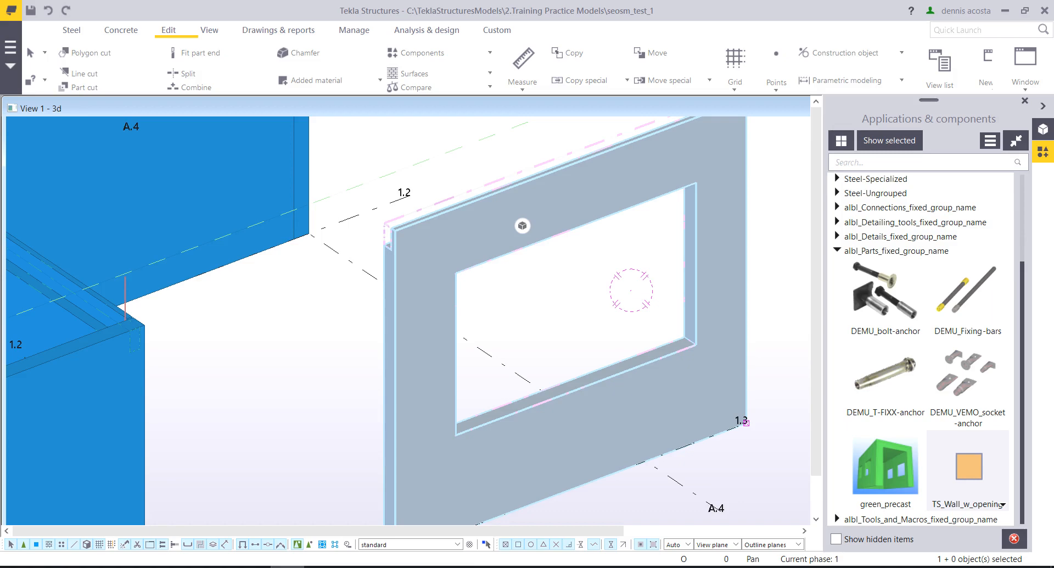
# - Open the wall component in the custom component editor and enlarge its perspective view over the other editor views
pyautogui.scroll(-3, 522, 225)
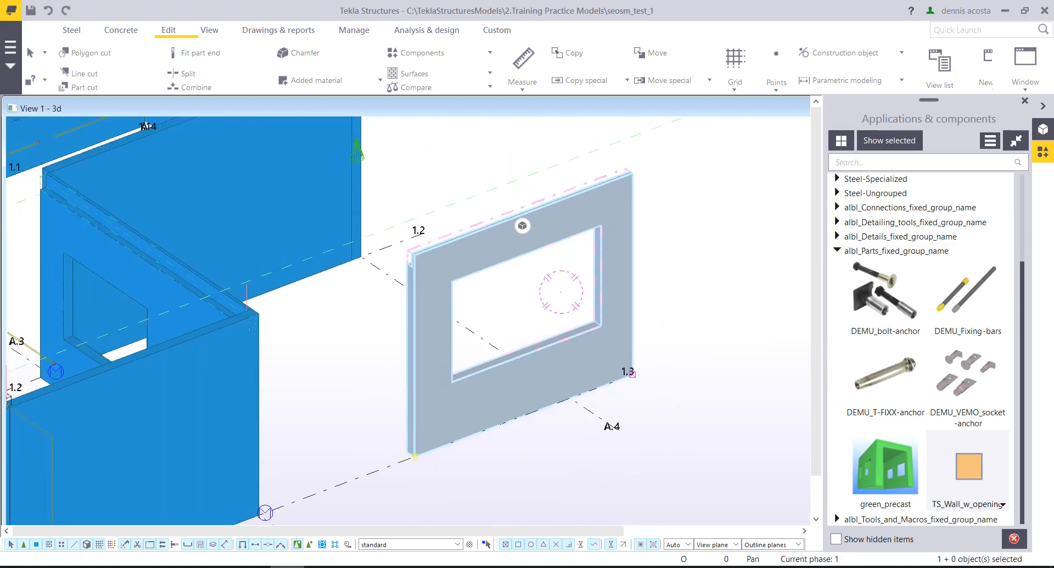
pyautogui.rightClick(581, 222)
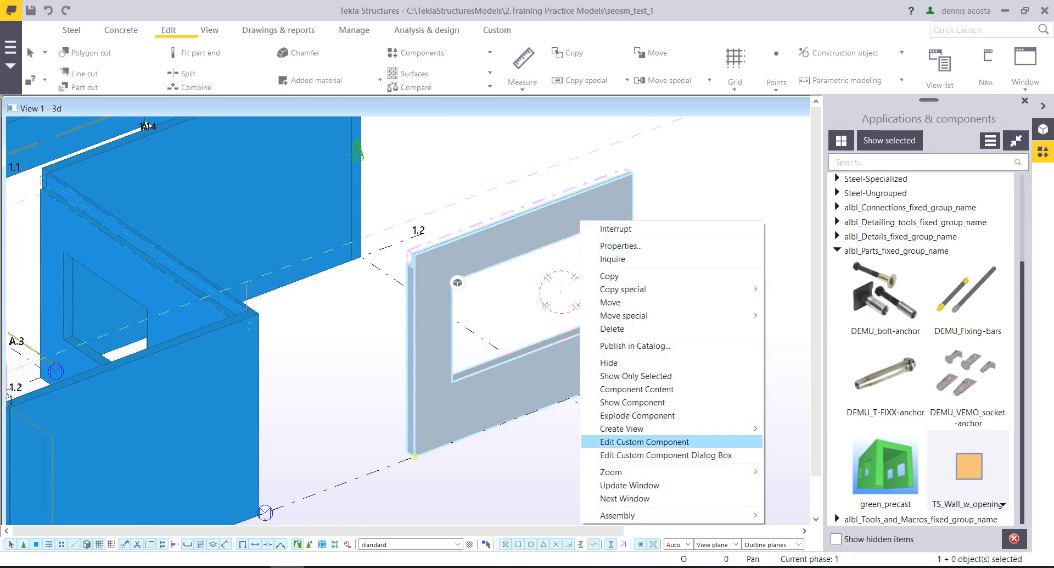
pyautogui.click(644, 441)
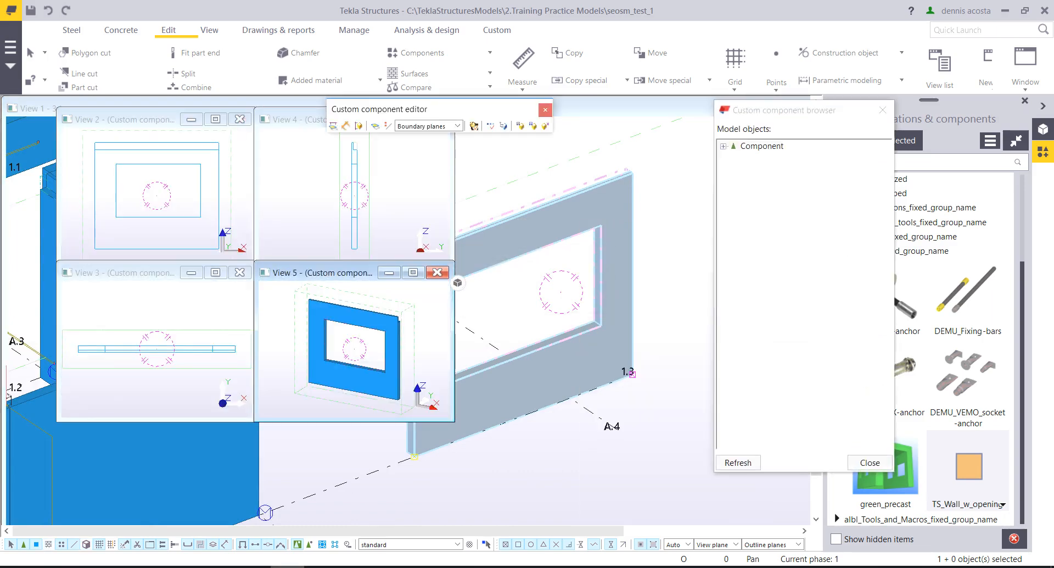
pyautogui.moveTo(318, 272); pyautogui.dragTo(108, 109)
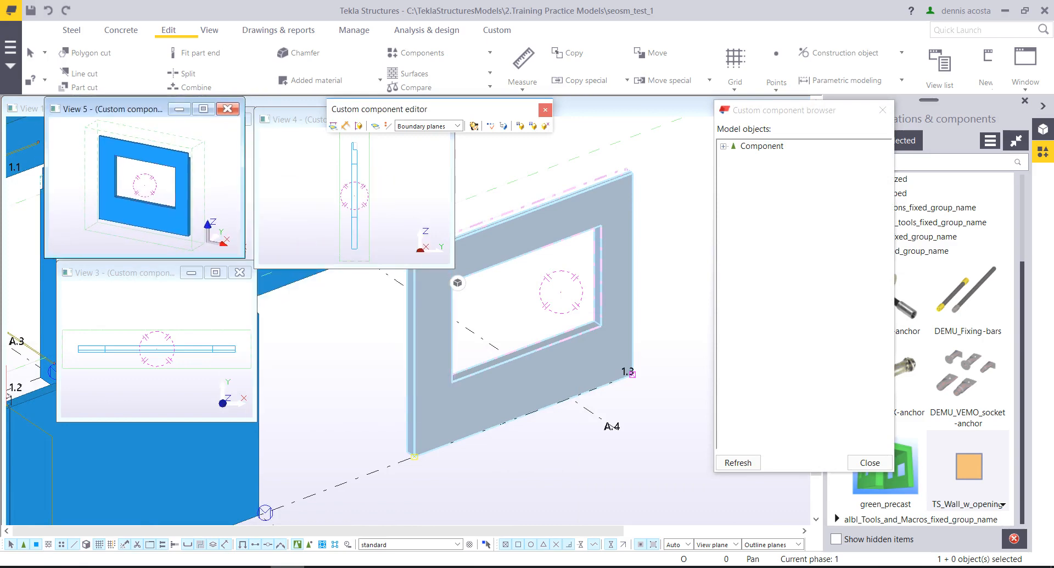
pyautogui.moveTo(244, 258); pyautogui.dragTo(708, 355)
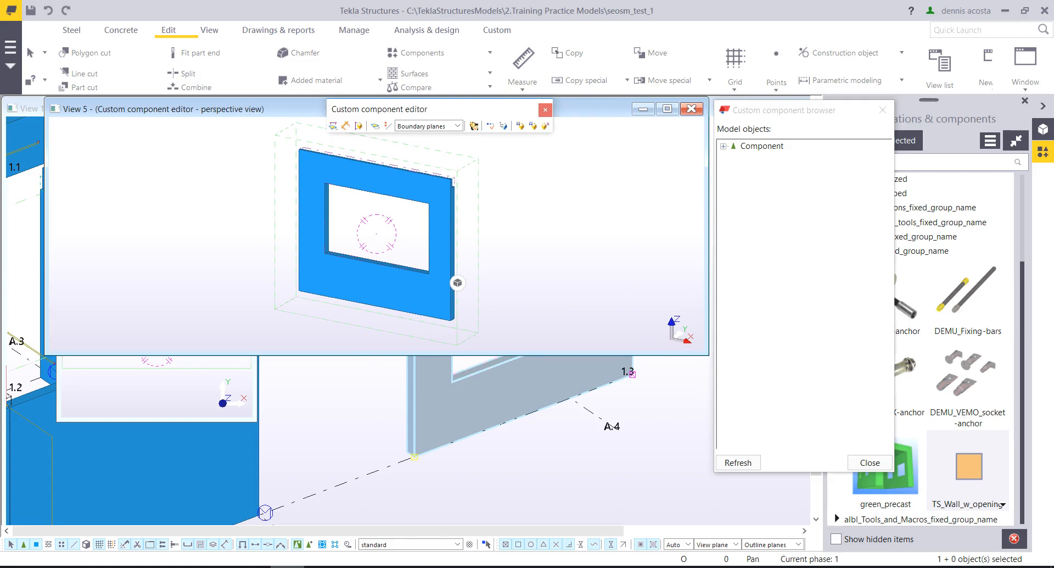
# - Display the component's variables and arrange the variables, browser and editor windows around a widened perspective view
pyautogui.click(491, 126)
pyautogui.moveTo(483, 80); pyautogui.dragTo(483, 345)
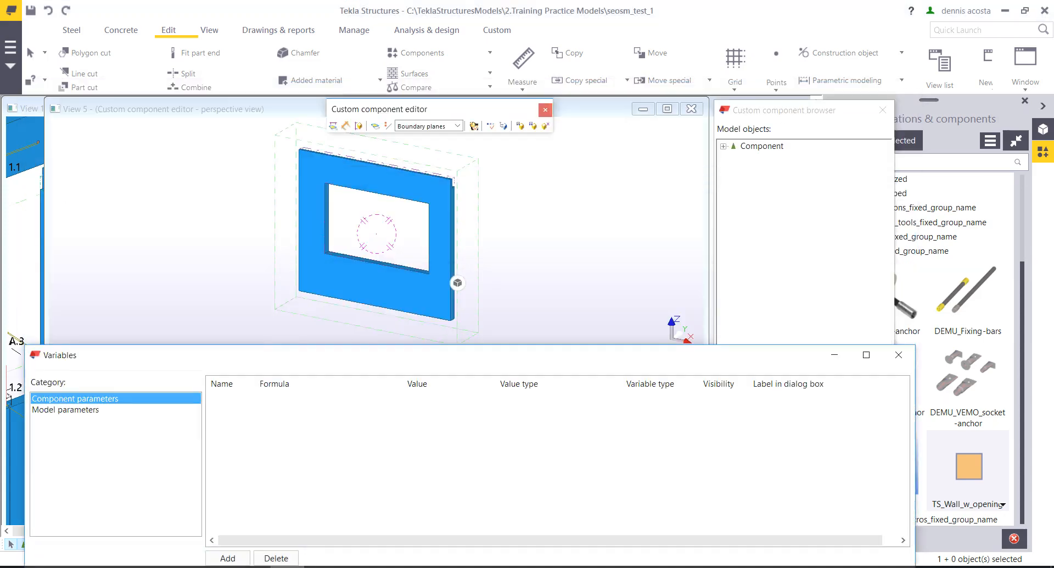
pyautogui.moveTo(439, 108); pyautogui.dragTo(386, 66)
pyautogui.moveTo(396, 108)
pyautogui.mouseDown()
pyautogui.moveTo(366, 95)
pyautogui.moveTo(391, 103)
pyautogui.mouseUp()
pyautogui.moveTo(791, 110); pyautogui.dragTo(934, 100)
pyautogui.moveTo(494, 355); pyautogui.dragTo(483, 351)
pyautogui.moveTo(704, 220); pyautogui.dragTo(806, 219)
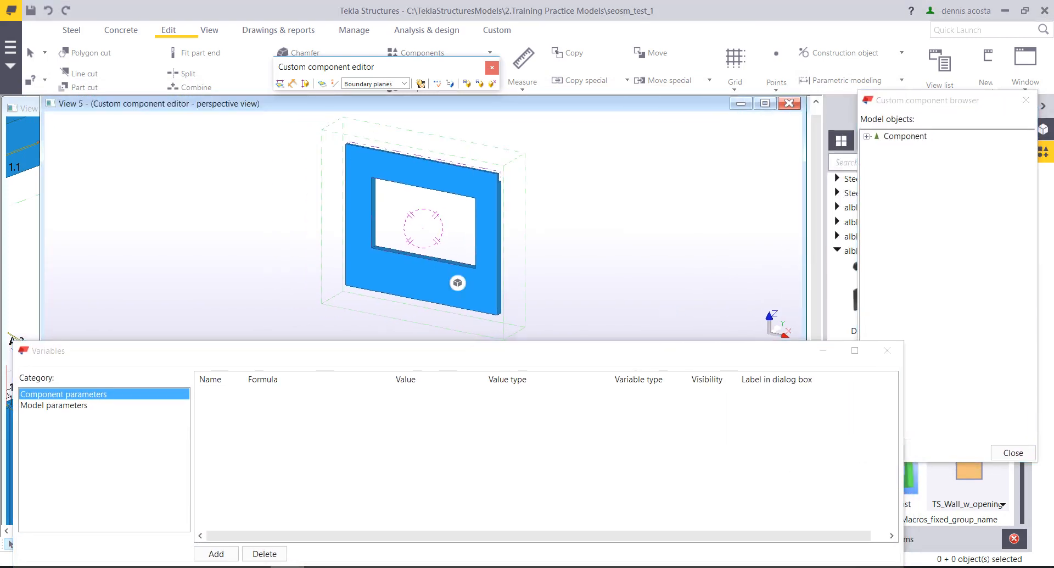
# - Orient the perspective view towards the panel's notched face and set the plane type for binding to Component planes
pyautogui.scroll(-3, 458, 282)
pyautogui.click(458, 283)
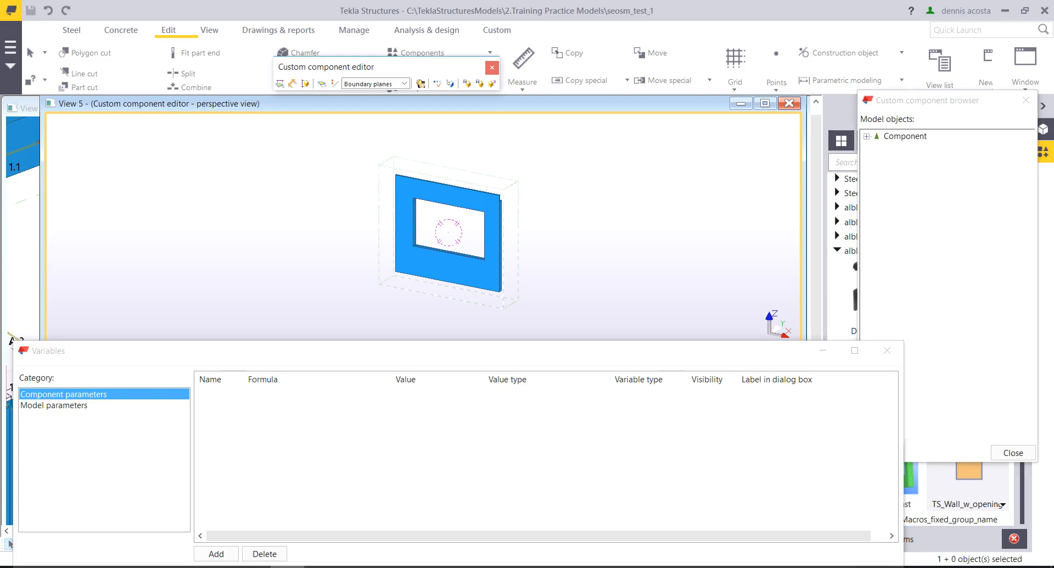
pyautogui.moveTo(455, 254); pyautogui.dragTo(544, 234, button='middle')
pyautogui.scroll(3, 486, 231)
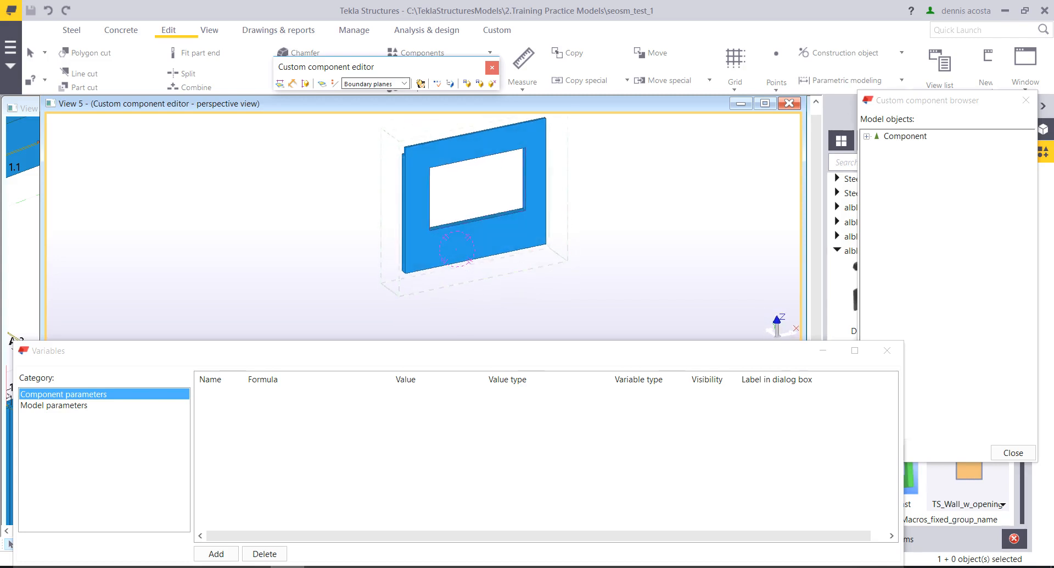
pyautogui.click(404, 83)
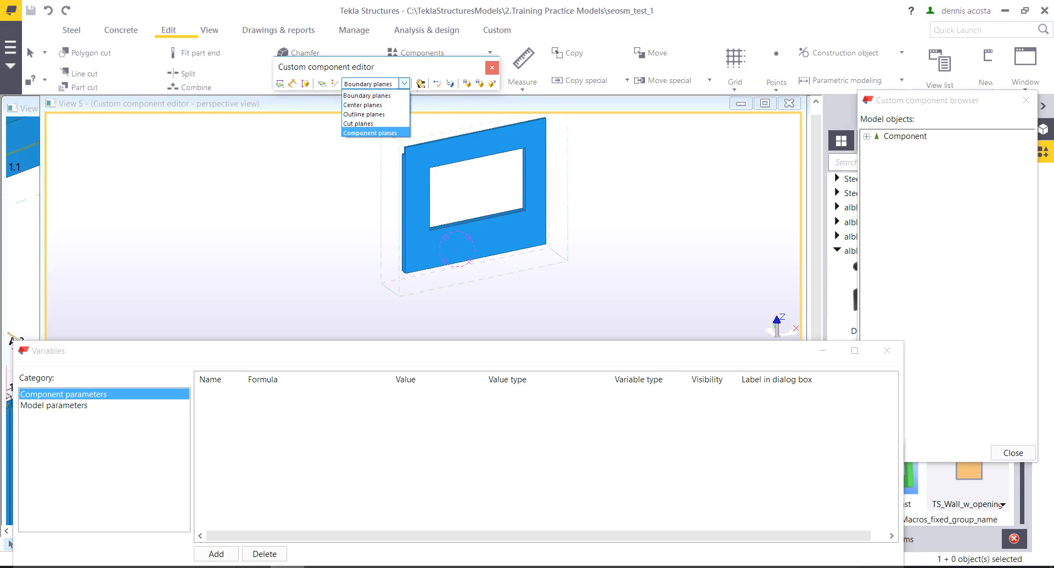
pyautogui.click(370, 133)
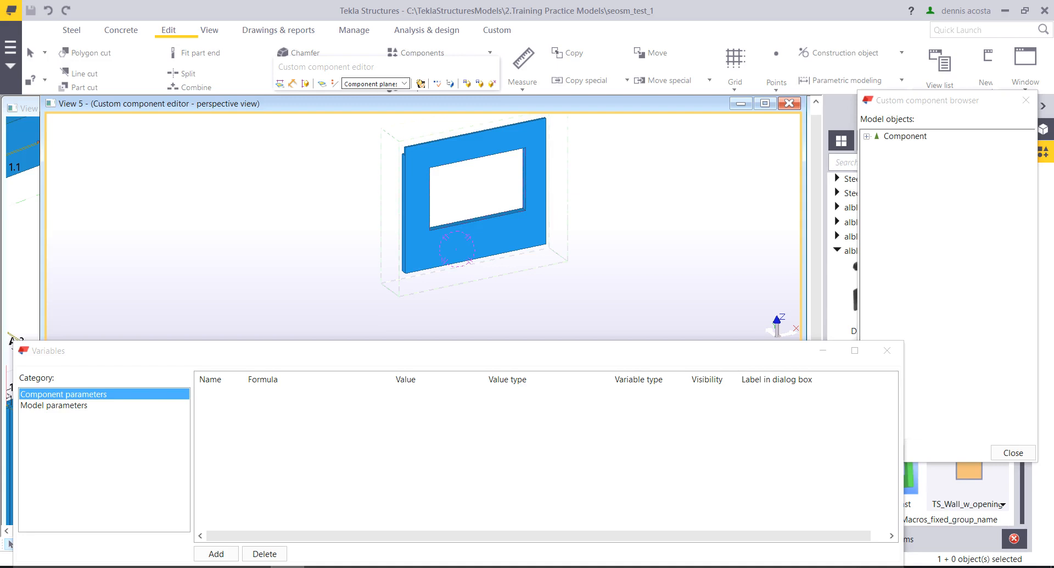
# - Bind the wall panel's start handle to the component plane at that end of the panel
pyautogui.keyDown('ctrl'); pyautogui.moveTo(393, 202); pyautogui.dragTo(417, 203, button='middle'); pyautogui.keyUp('ctrl')
pyautogui.click(420, 206)
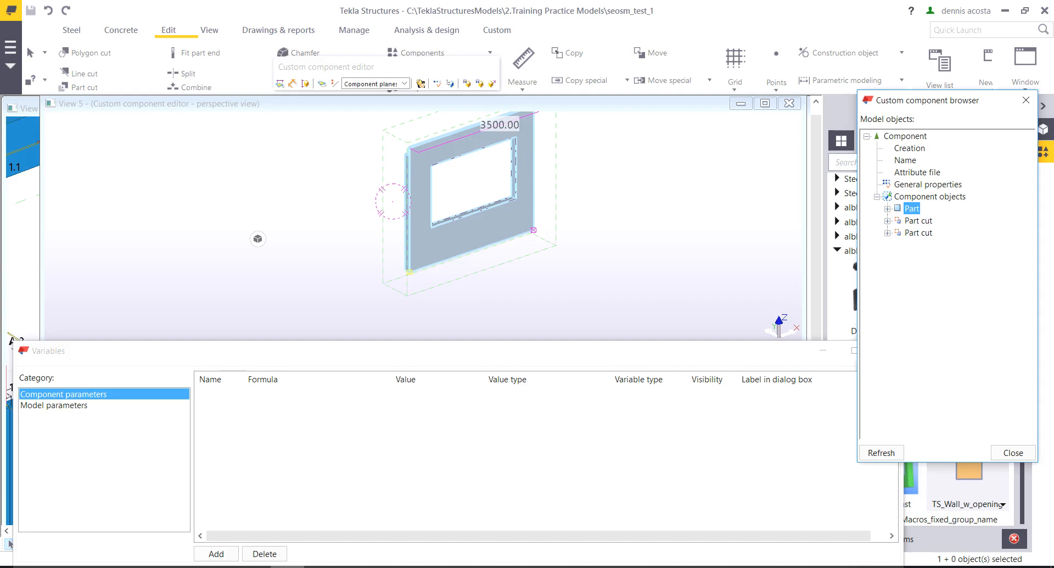
pyautogui.scroll(6, 415, 270)
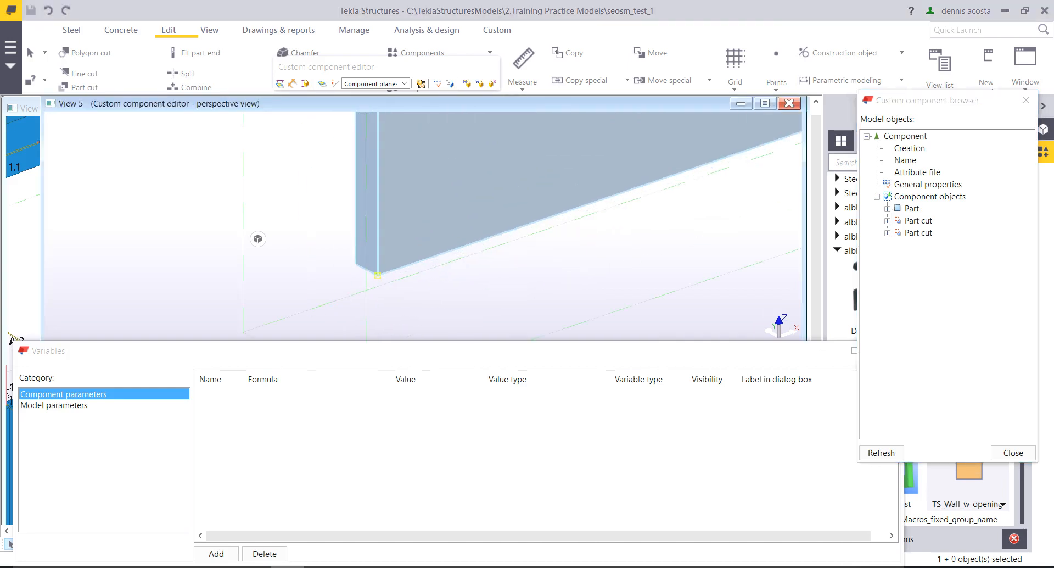
pyautogui.click(257, 239)
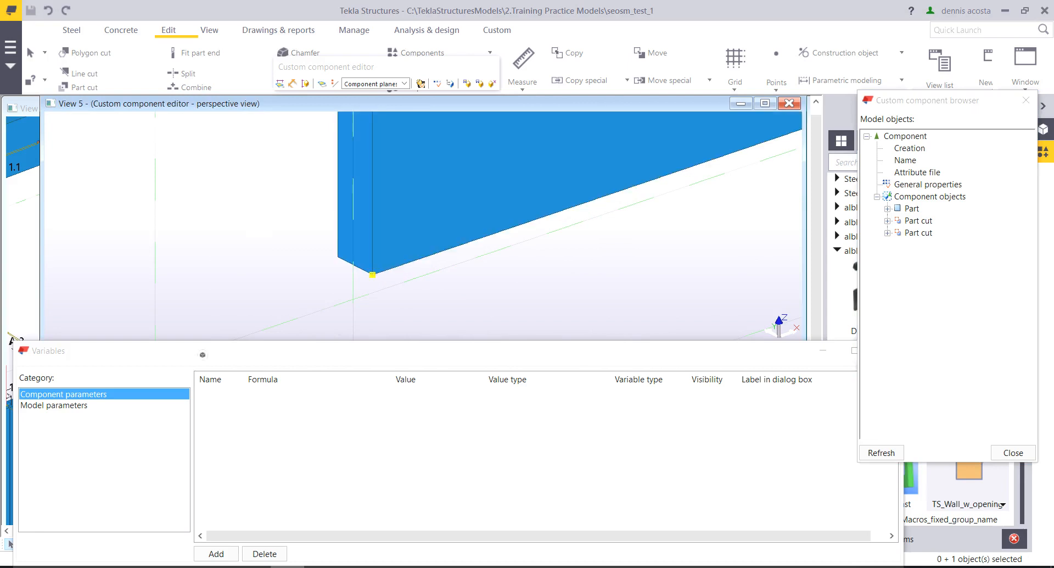
pyautogui.rightClick(374, 277)
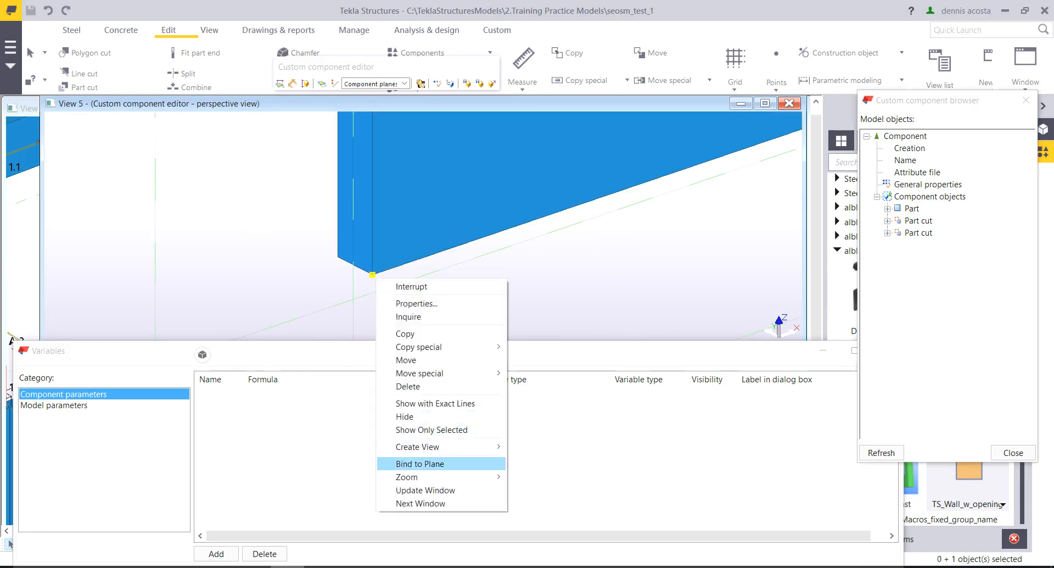
pyautogui.click(420, 464)
pyautogui.scroll(-6, 454, 285)
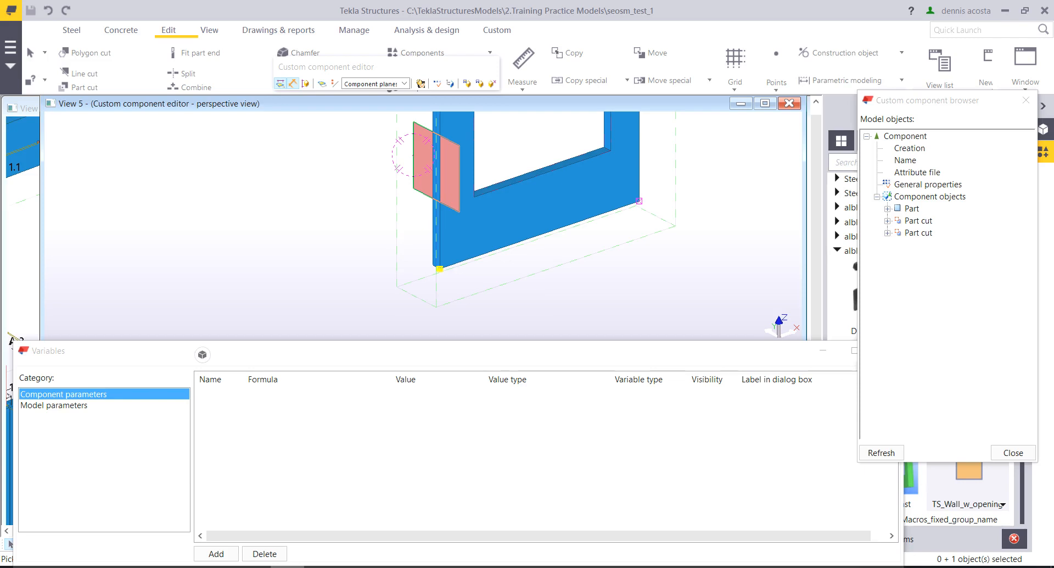
pyautogui.click(436, 166)
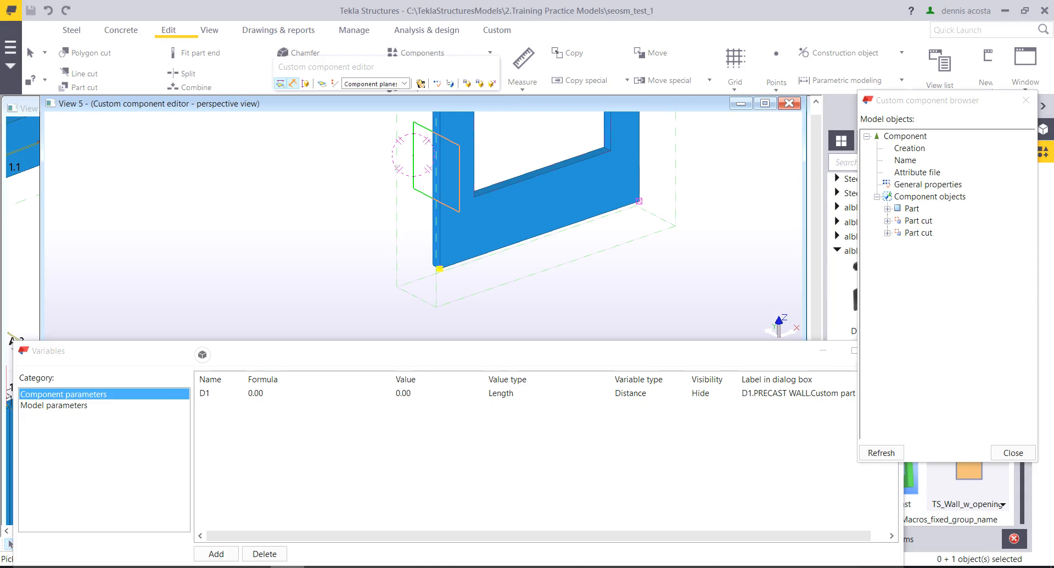
pyautogui.moveTo(700, 141); pyautogui.dragTo(609, 175, button='middle')
pyautogui.rightClick(609, 175)
pyautogui.click(645, 182)
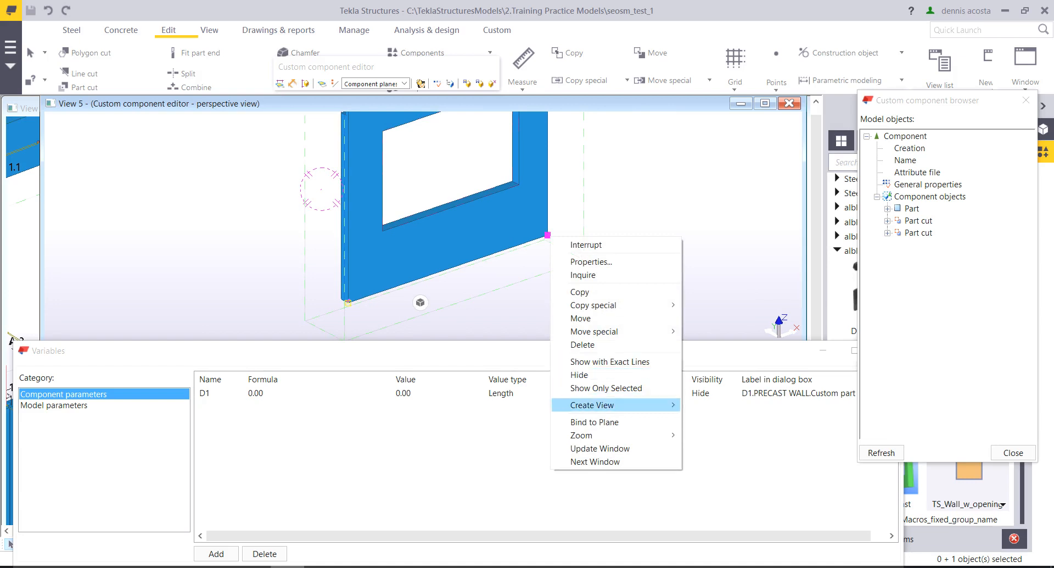
# - Bind the wall panel's end handle to the component plane at the opposite end
pyautogui.click(595, 422)
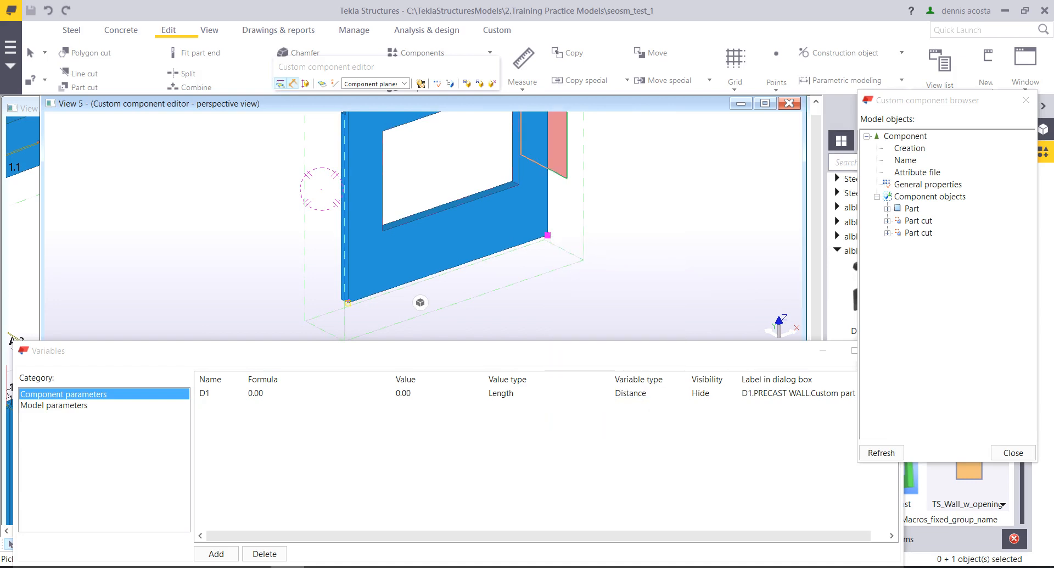
pyautogui.click(560, 154)
pyautogui.rightClick(611, 195)
pyautogui.click(642, 202)
# - Close the custom component editor and save the changes under the component's original name
pyautogui.scroll(-2, 468, 211)
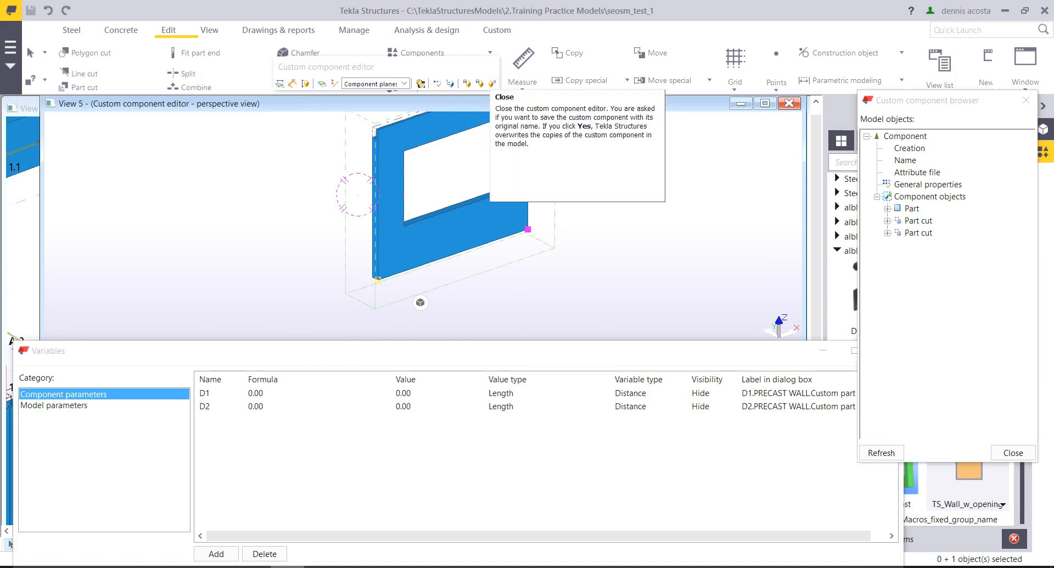
pyautogui.click(492, 83)
pyautogui.click(482, 318)
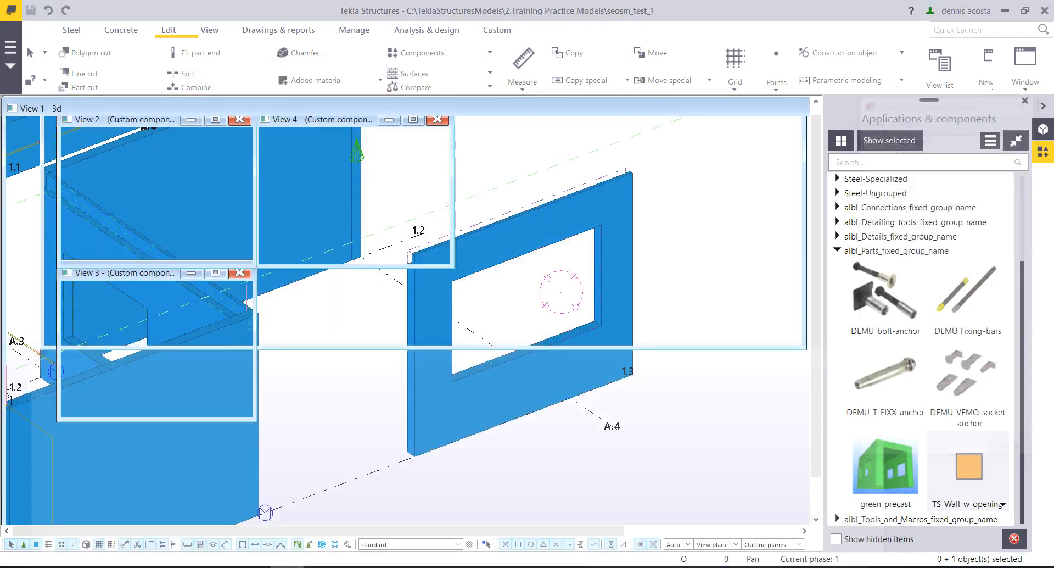
# - Delete the existing wall component and insert TS_Wall_w_opening with a length of 1500 mm along grid line 1.3
pyautogui.scroll(-4, 324, 382)
pyautogui.press('Delete')
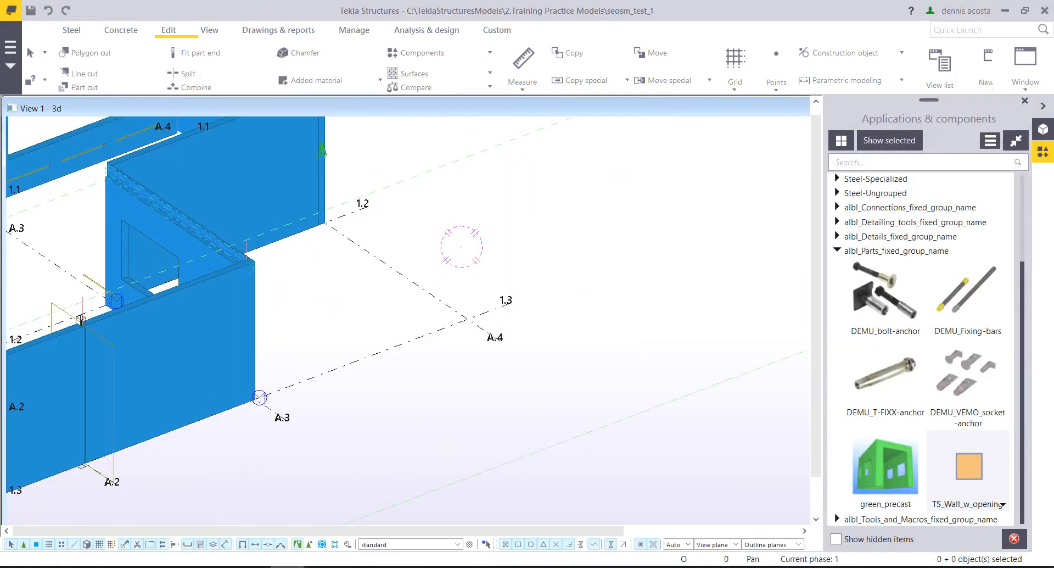
pyautogui.click(969, 467)
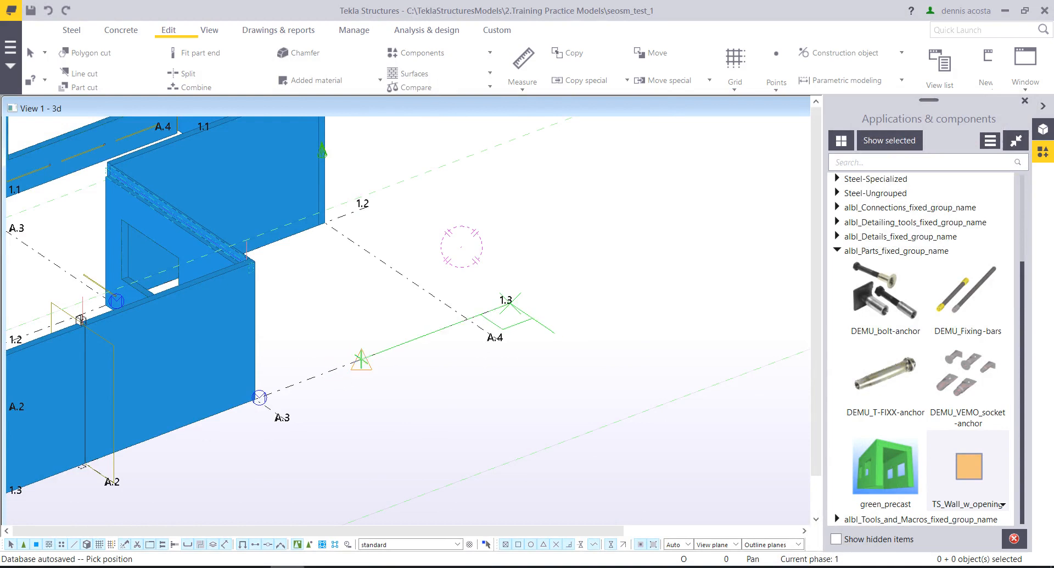
pyautogui.click(361, 358)
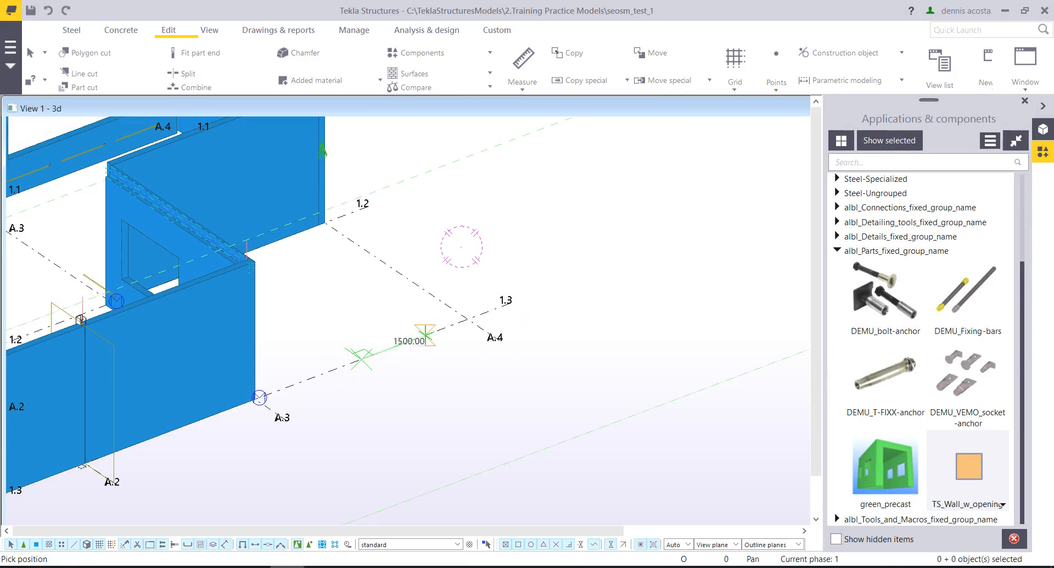
pyautogui.click(426, 334)
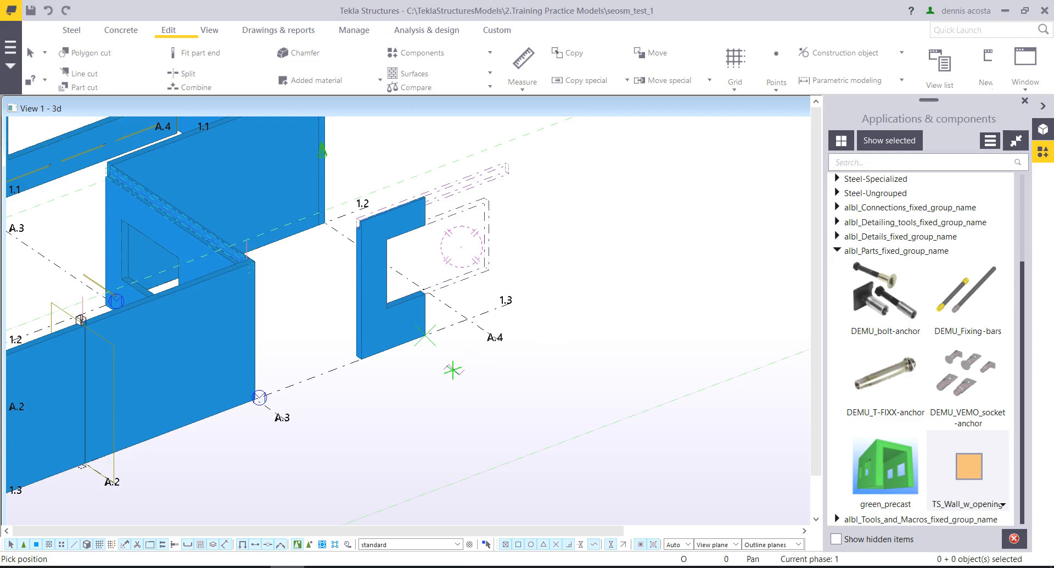
# - Insert a second TS_Wall_w_opening with a length of 5000 mm between the outer ends of grid lines A.3 and A.4
pyautogui.click(292, 418)
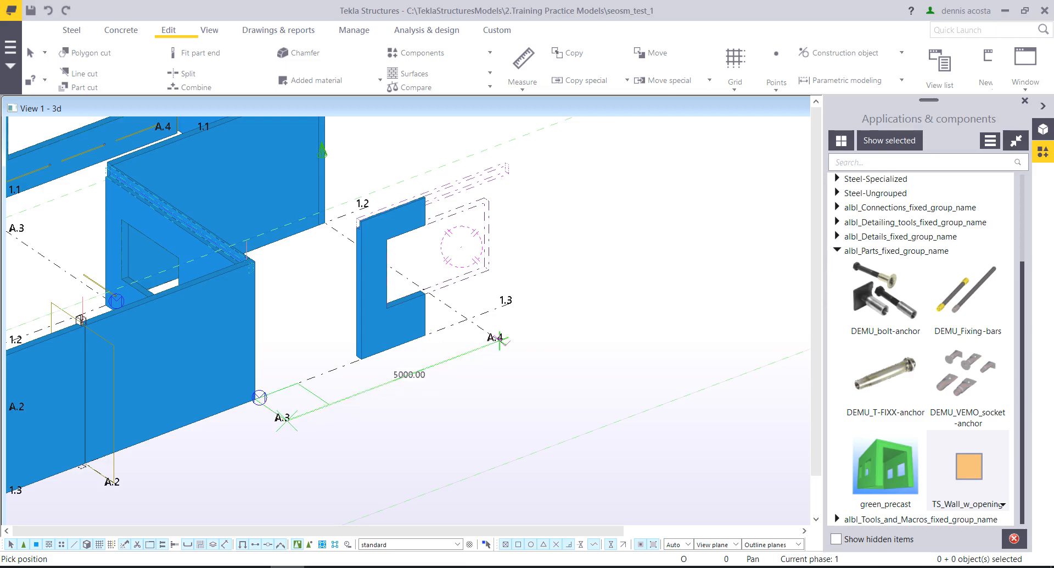
pyautogui.click(500, 339)
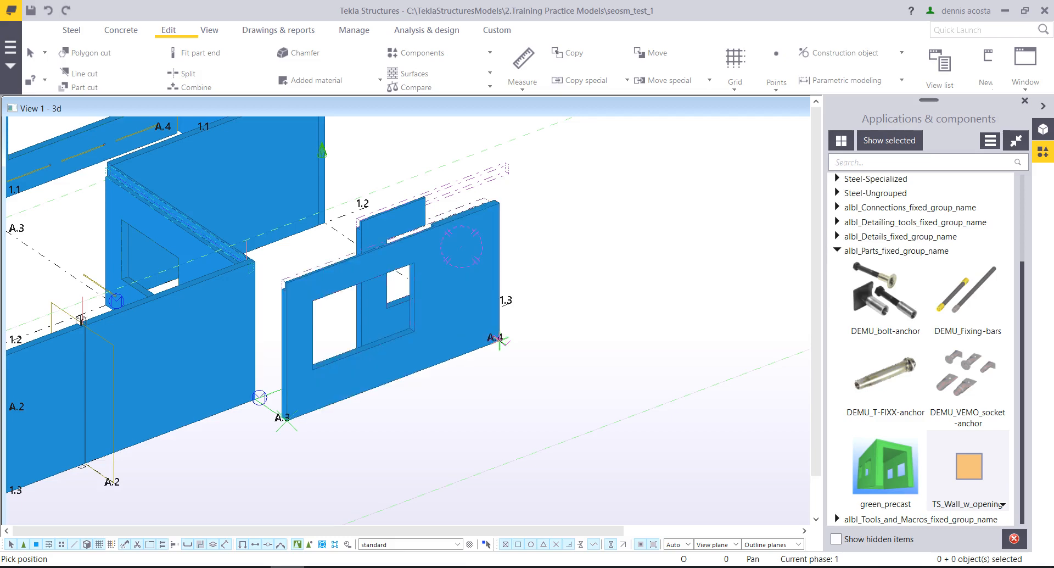
pyautogui.keyDown('ctrl'); pyautogui.moveTo(499, 340); pyautogui.dragTo(648, 373, button='middle'); pyautogui.keyUp('ctrl')
pyautogui.scroll(5, 566, 291)
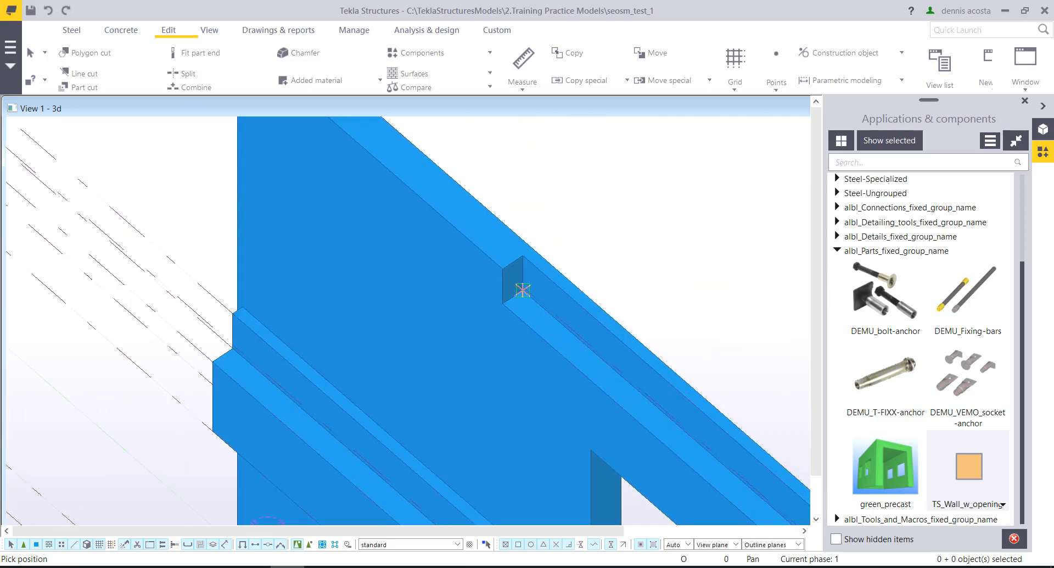
pyautogui.scroll(-3, 508, 294)
pyautogui.scroll(3, 363, 283)
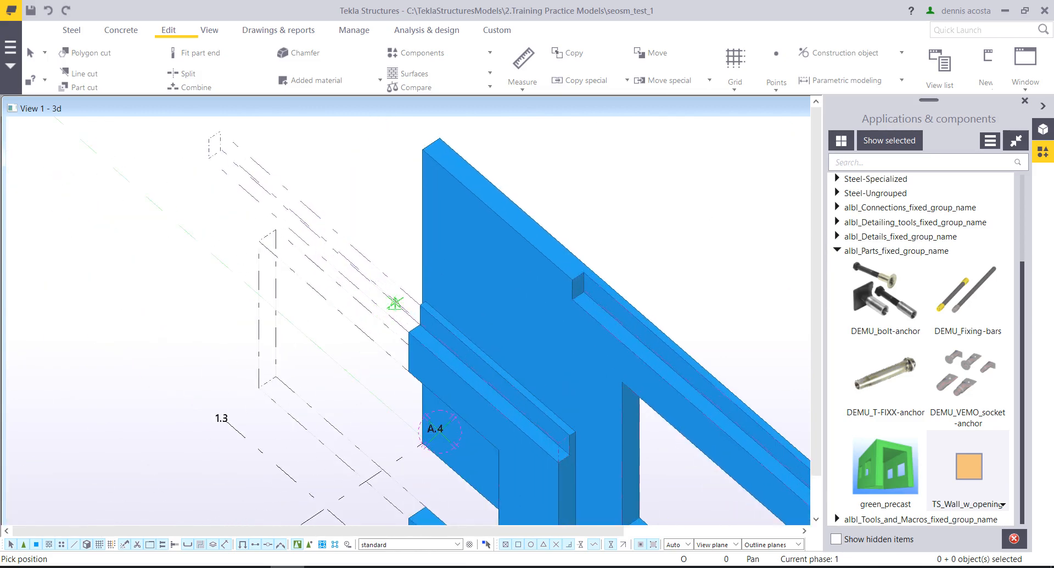
pyautogui.scroll(-3, 379, 288)
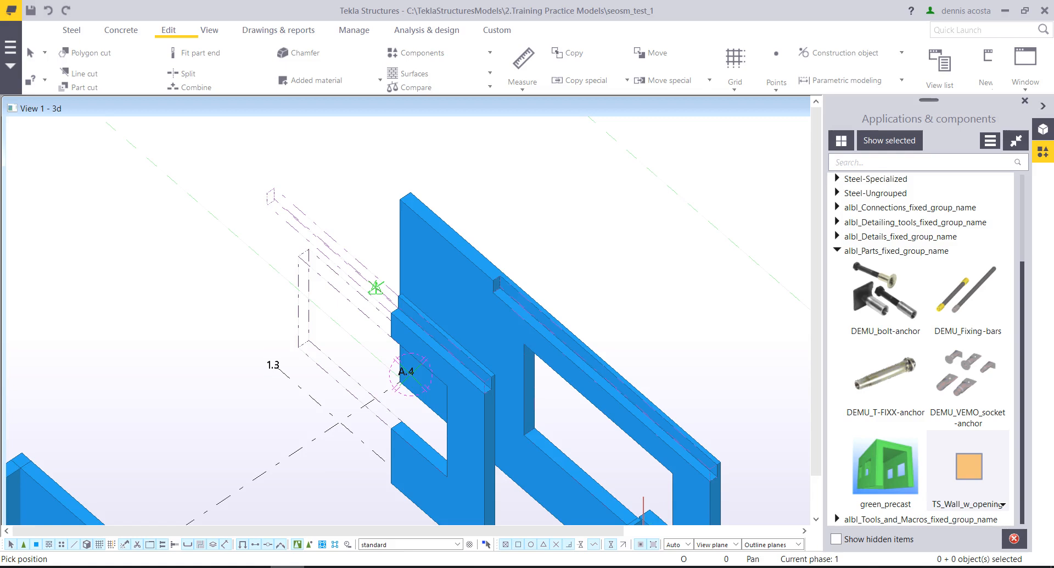
# - Delete both inserted TS_Wall_w_opening components at grid lines 1.3 and A.4
pyautogui.rightClick(474, 215)
pyautogui.moveTo(541, 199); pyautogui.dragTo(371, 365)
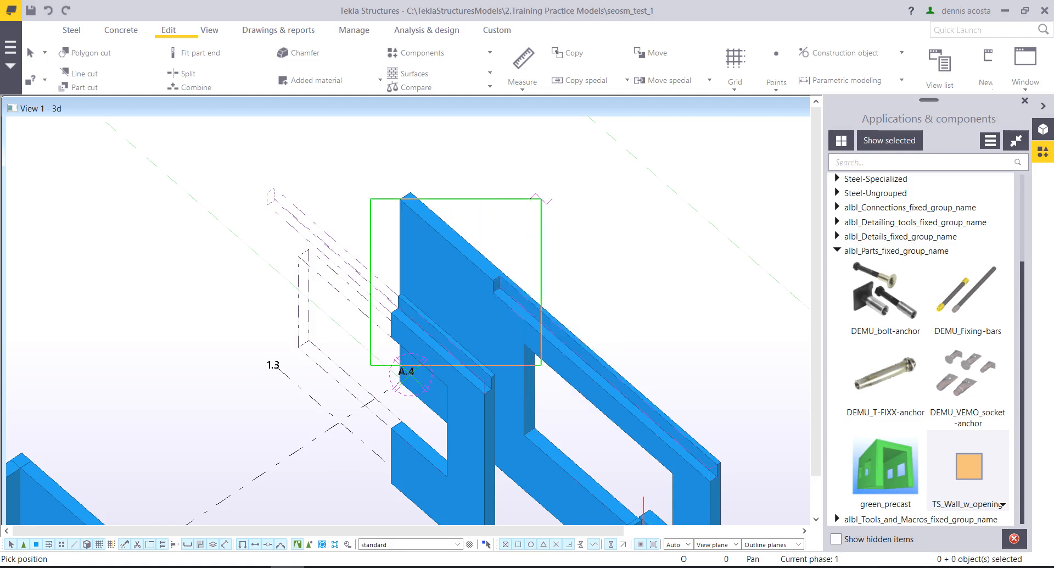
pyautogui.rightClick(434, 221)
pyautogui.click(454, 230)
pyautogui.moveTo(613, 179); pyautogui.dragTo(361, 370)
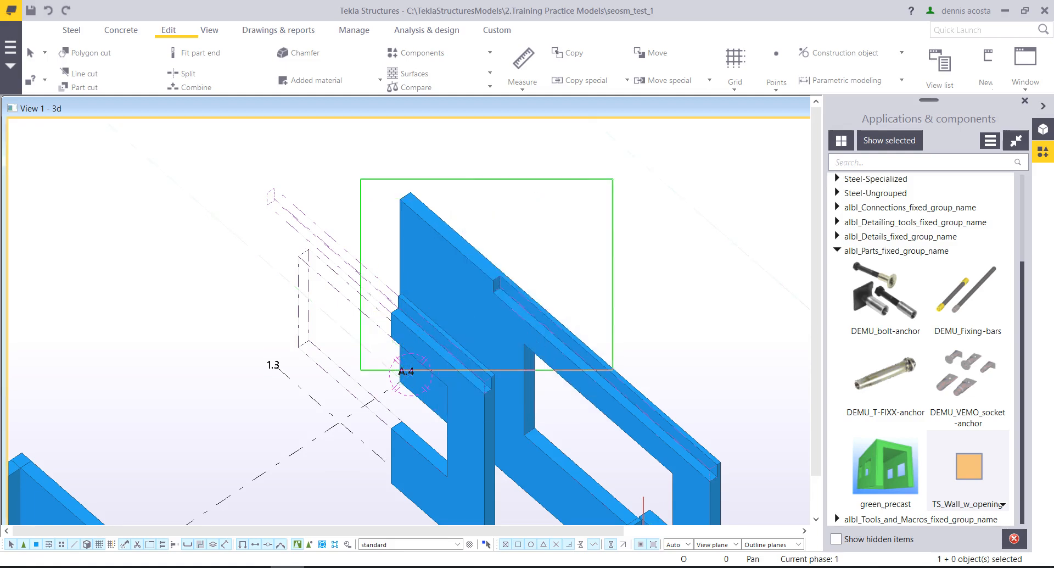
pyautogui.press('Delete')
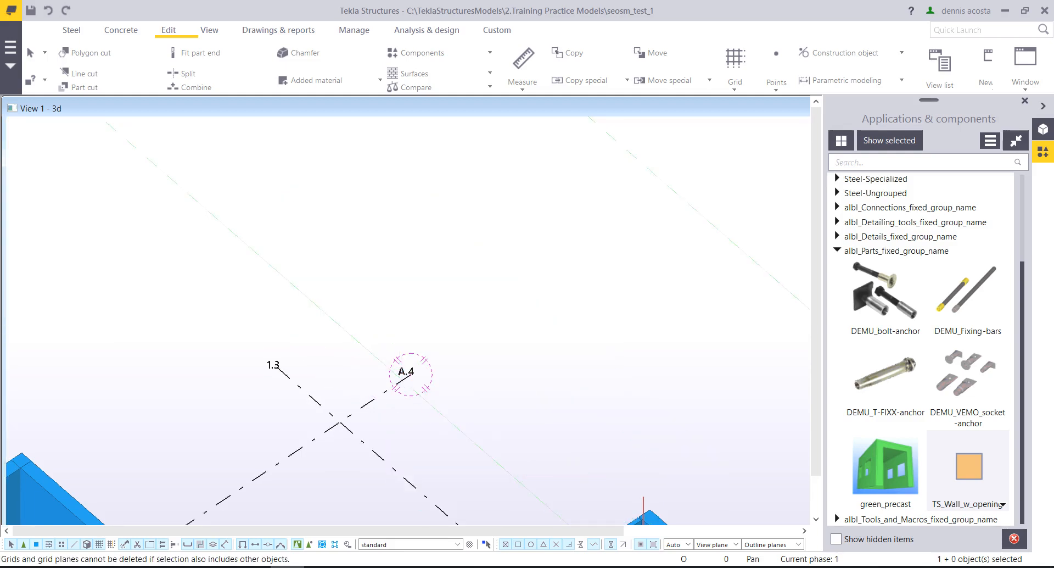
# - Open TS_Wall_w_opening for editing, enlarge its perspective view and show the component's variables
pyautogui.rightClick(1001, 503)
pyautogui.click(919, 385)
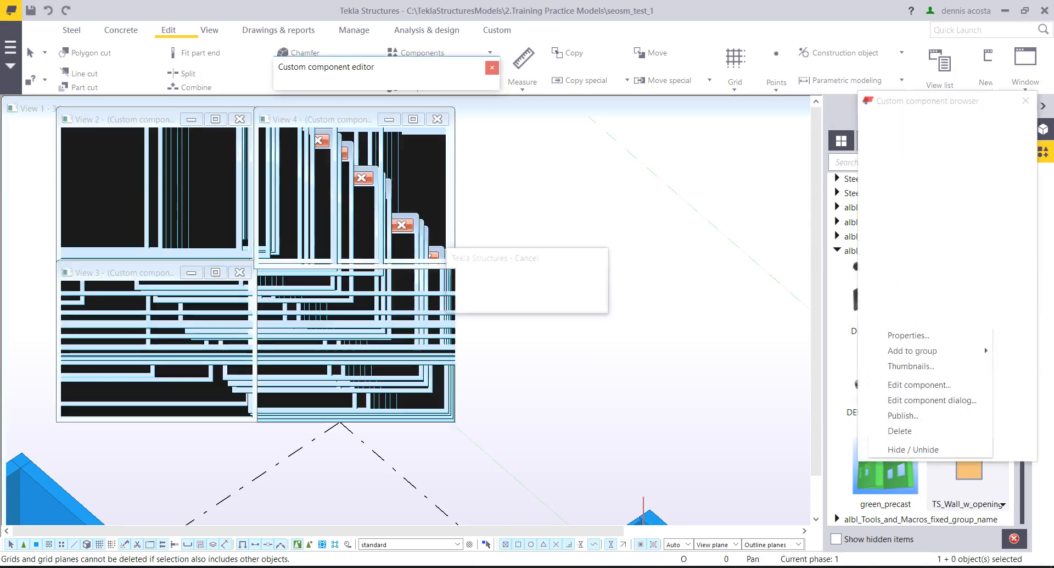
pyautogui.moveTo(340, 272); pyautogui.dragTo(122, 114)
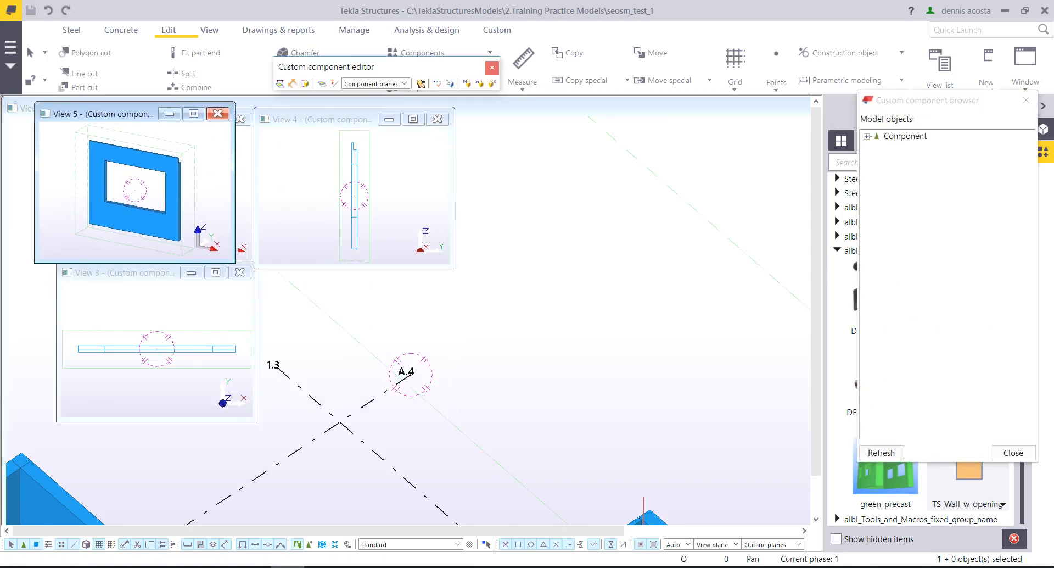
pyautogui.moveTo(235, 262); pyautogui.dragTo(802, 362)
pyautogui.click(437, 84)
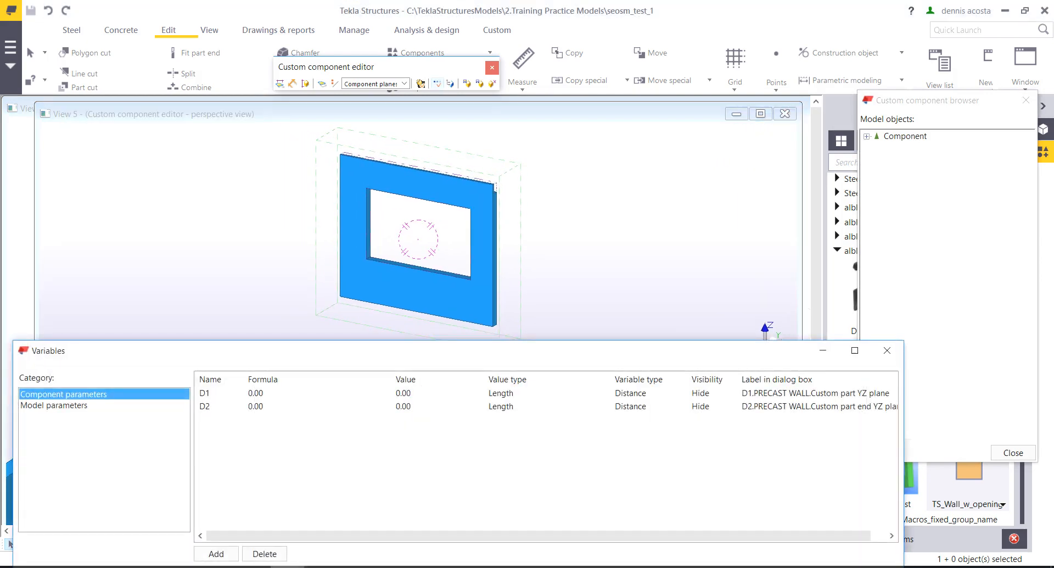
# - Add a new component parameter and check the wall panel's profile in its concrete beam properties
pyautogui.keyDown('ctrl'); pyautogui.moveTo(530, 243); pyautogui.dragTo(577, 177, button='middle'); pyautogui.keyUp('ctrl')
pyautogui.scroll(-4, 576, 175)
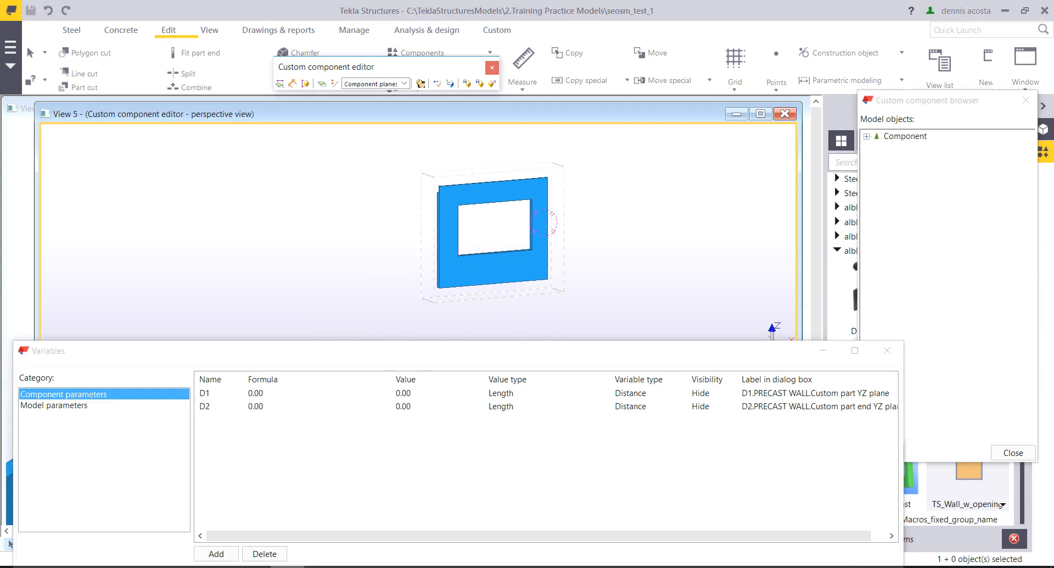
pyautogui.keyDown('ctrl'); pyautogui.moveTo(543, 223); pyautogui.dragTo(486, 267, button='middle'); pyautogui.keyUp('ctrl')
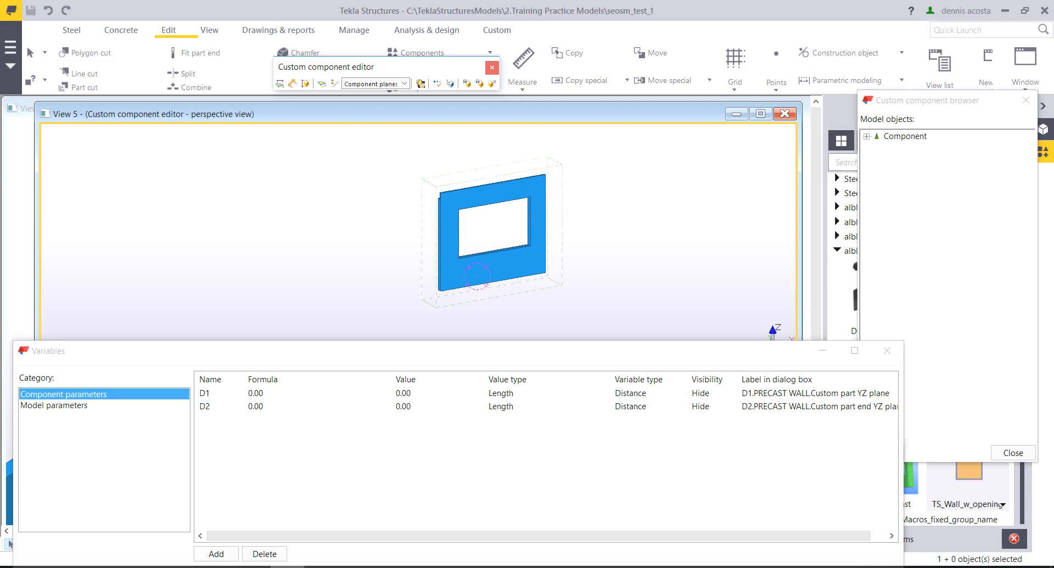
pyautogui.click(216, 553)
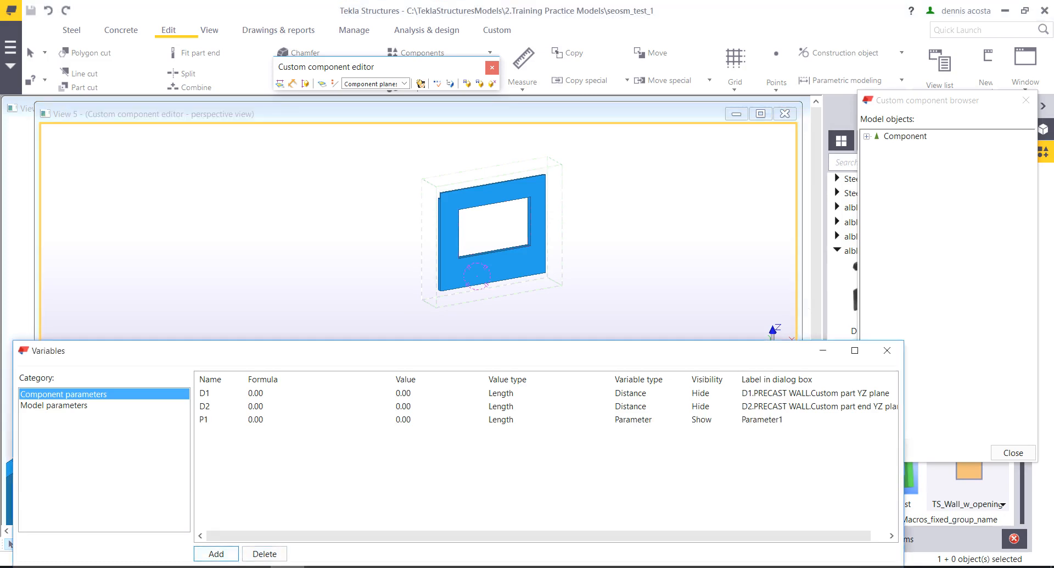
pyautogui.doubleClick(502, 264)
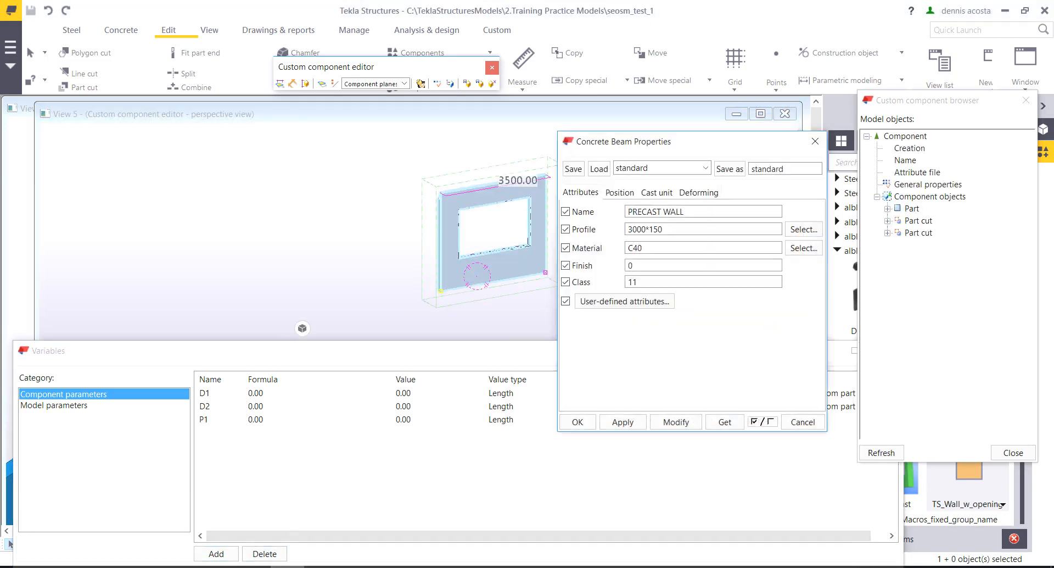
pyautogui.moveTo(665, 229); pyautogui.dragTo(628, 230)
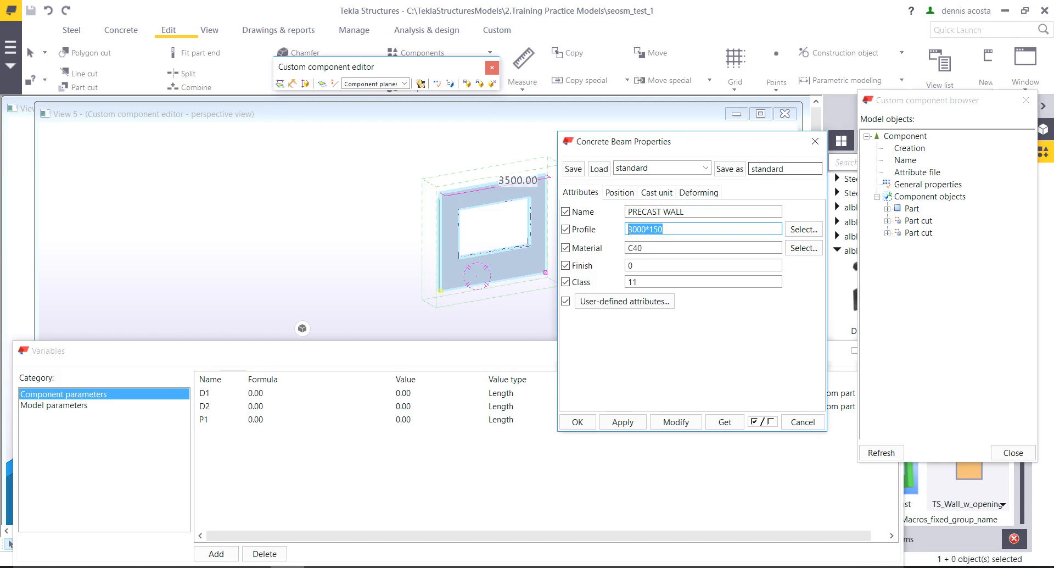
pyautogui.click(815, 141)
# - Set parameter P1's formula to 3000 and label it Wall Ht
pyautogui.click(257, 420)
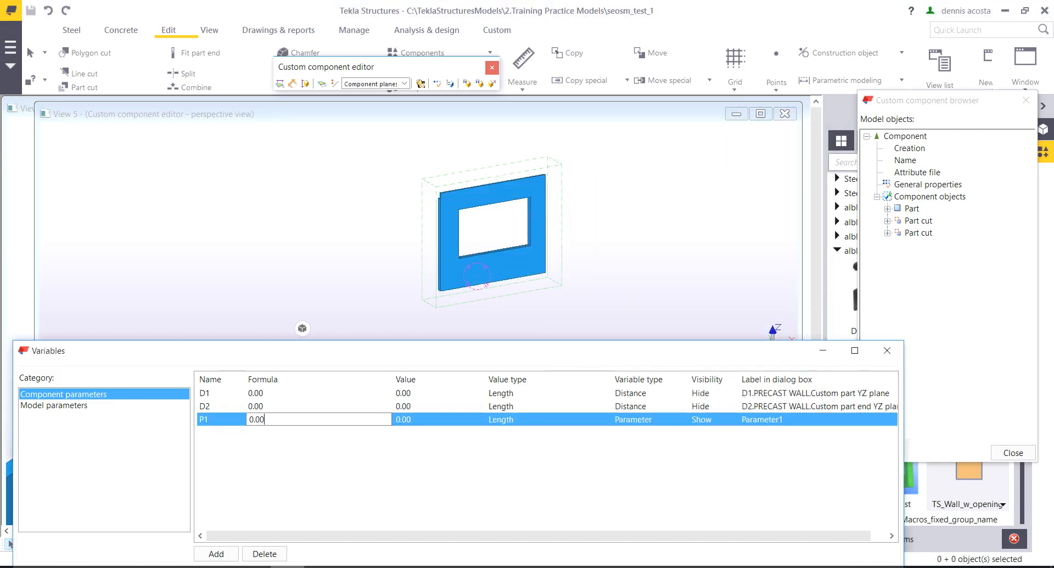
pyautogui.doubleClick(257, 420)
pyautogui.write('3000')
pyautogui.press('Tab')
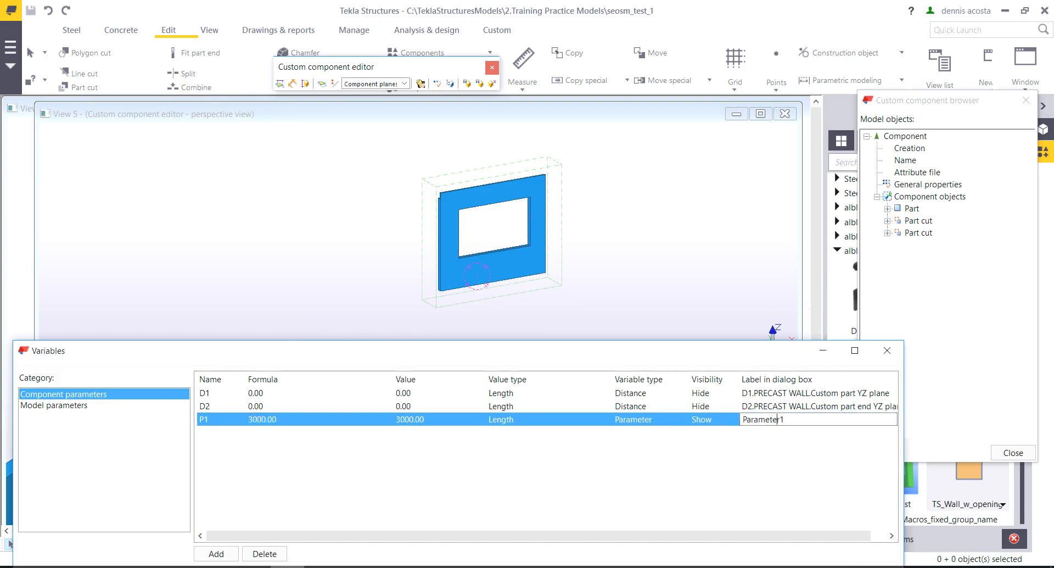
pyautogui.write('Wall Ht')
pyautogui.press('Return')
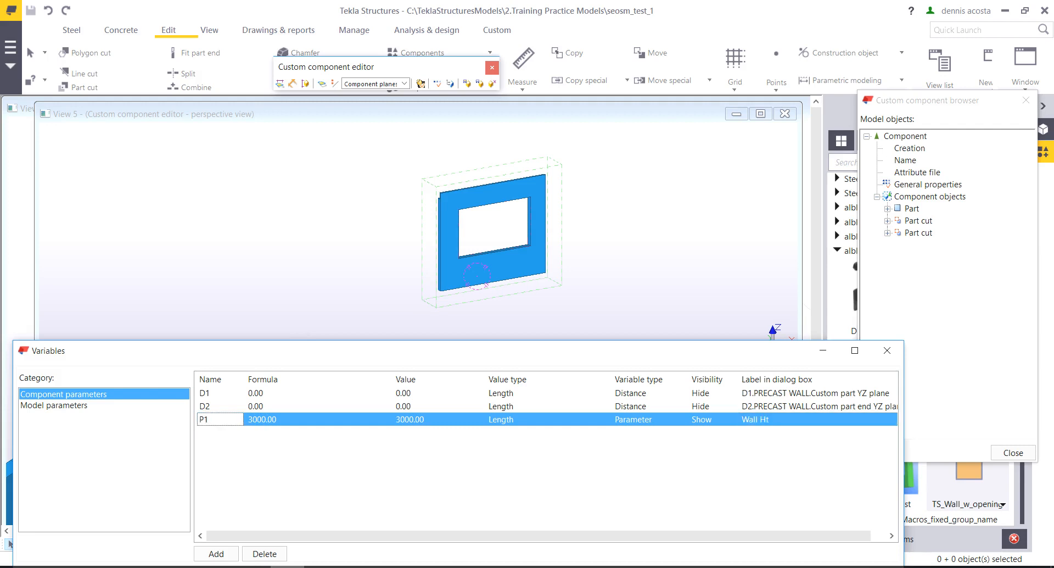
# - Add parameter P2 with the formula 150 and the label Wall Thk
pyautogui.click(217, 553)
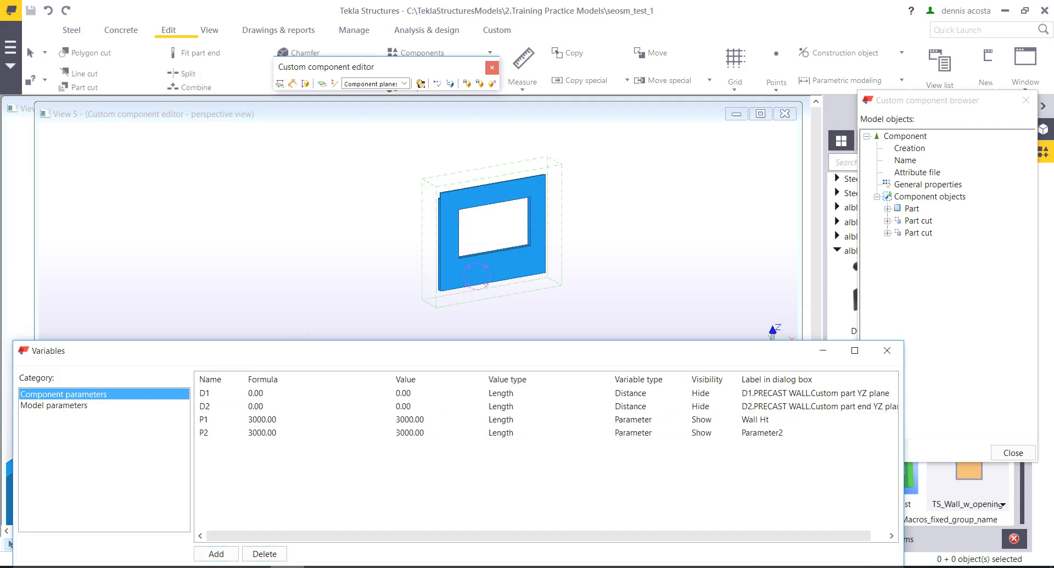
pyautogui.doubleClick(286, 433)
pyautogui.hotkey('ctrl', 'a')
pyautogui.write('150')
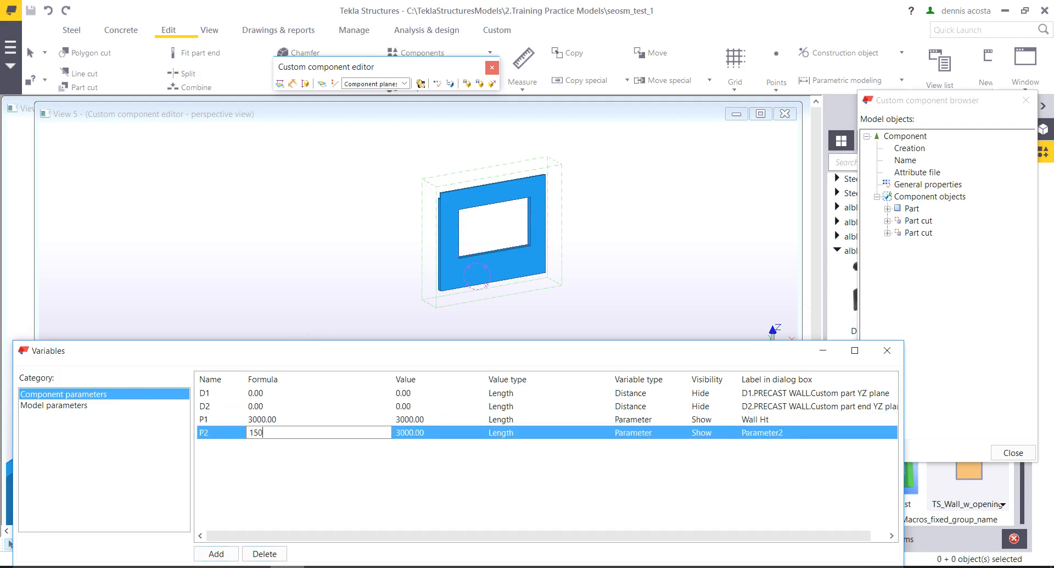
pyautogui.press('Tab')
pyautogui.hotkey('ctrl', 'a')
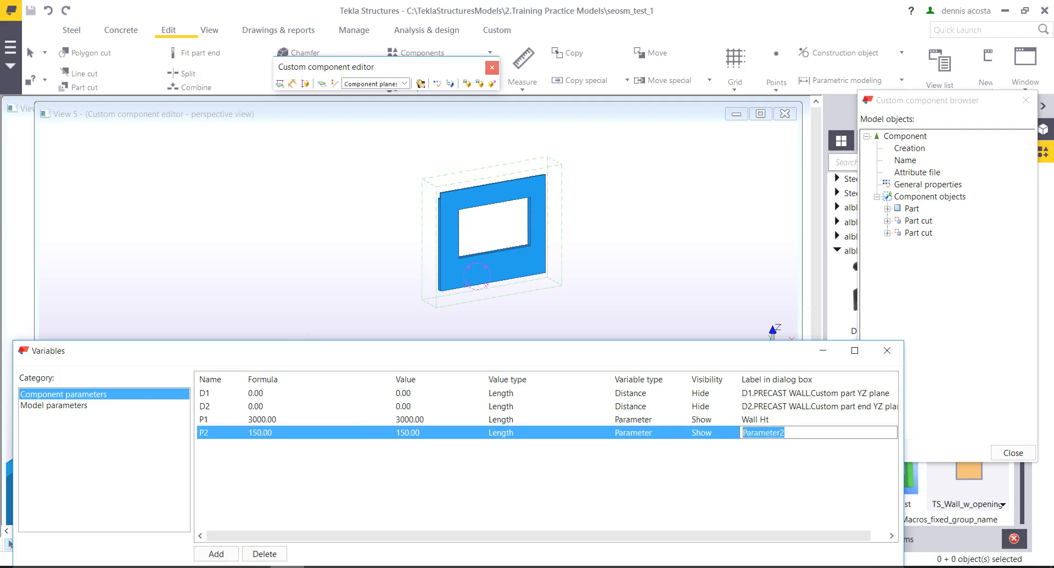
pyautogui.write('Wall Thk')
pyautogui.press('Return')
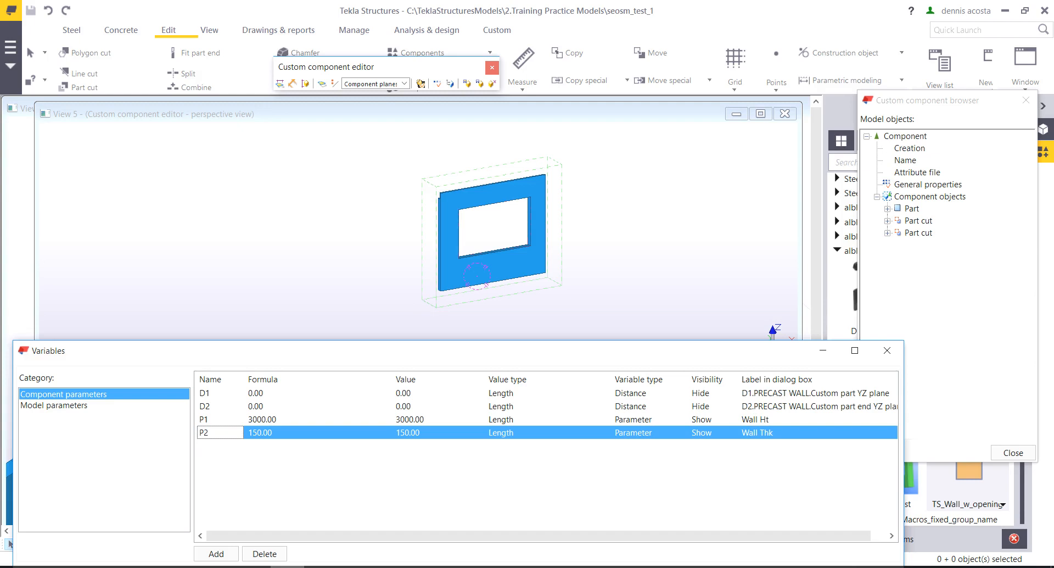
# - Add a third component parameter, P3, and set its value type to Profile
pyautogui.click(216, 554)
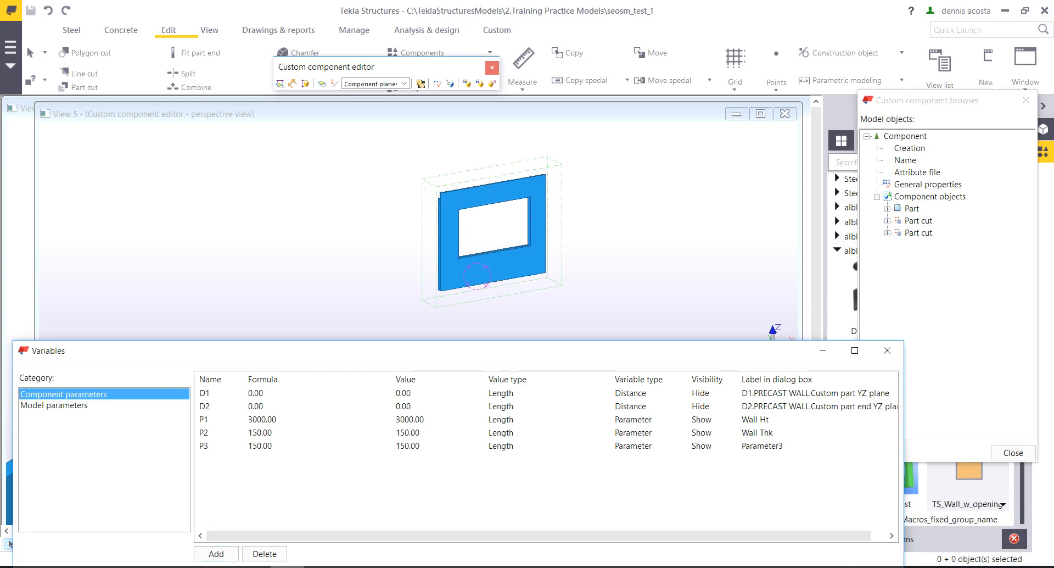
pyautogui.click(502, 446)
pyautogui.click(502, 516)
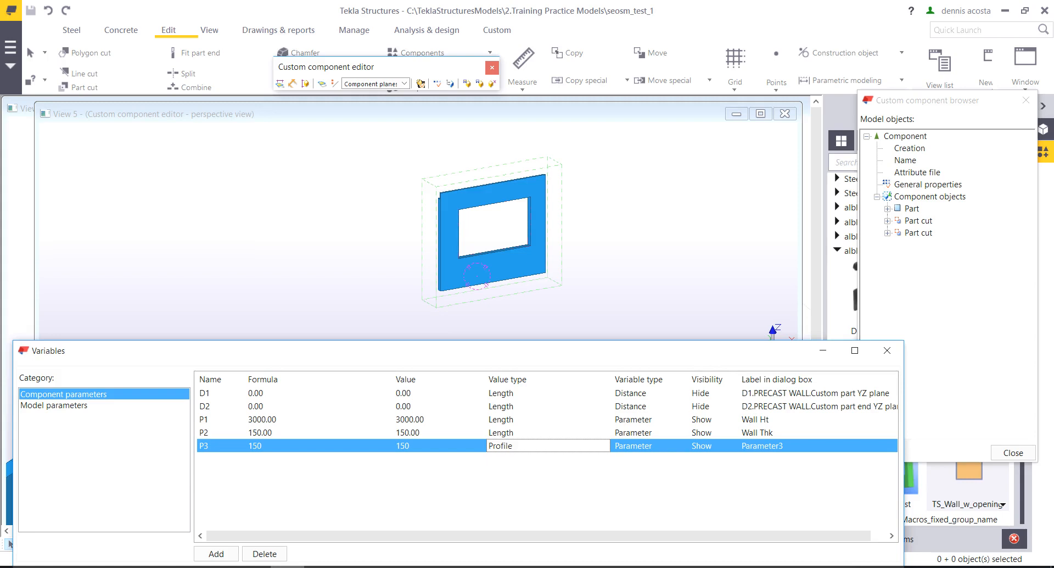
# - Set P3's formula to =int(P1)+"*"+int(P2) and its visibility to Hide
pyautogui.click(257, 445)
pyautogui.doubleClick(256, 446)
pyautogui.write('=')
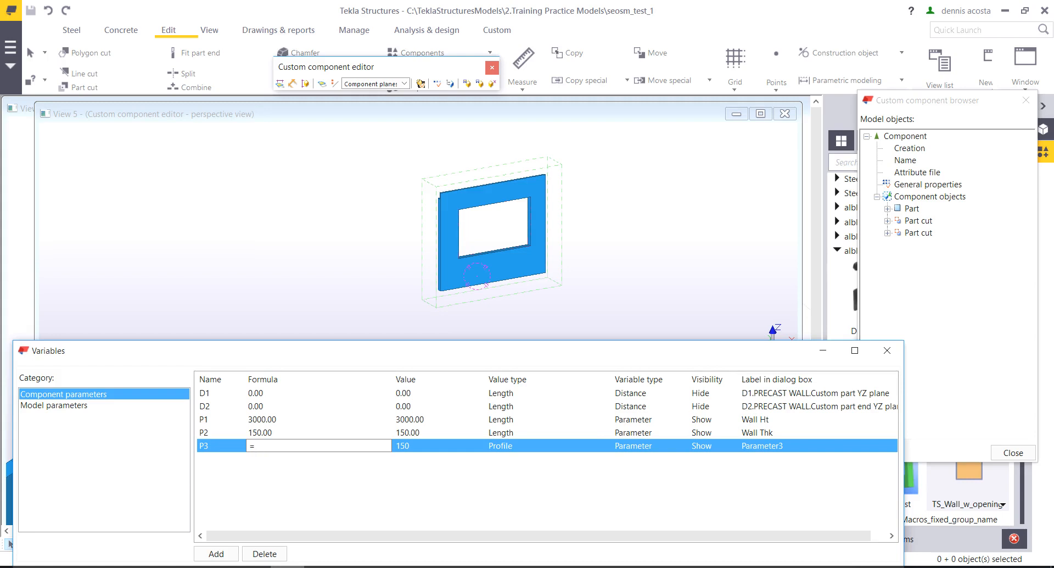
pyautogui.write('int(P1)+')
pyautogui.write('""')
pyautogui.write('int(P2)')
pyautogui.press('Return')
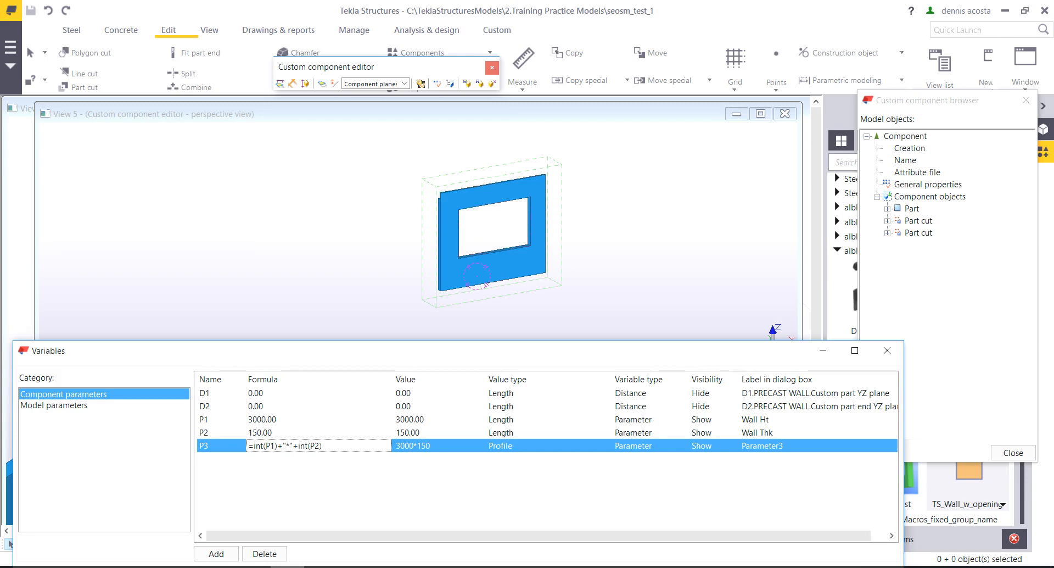
pyautogui.click(709, 445)
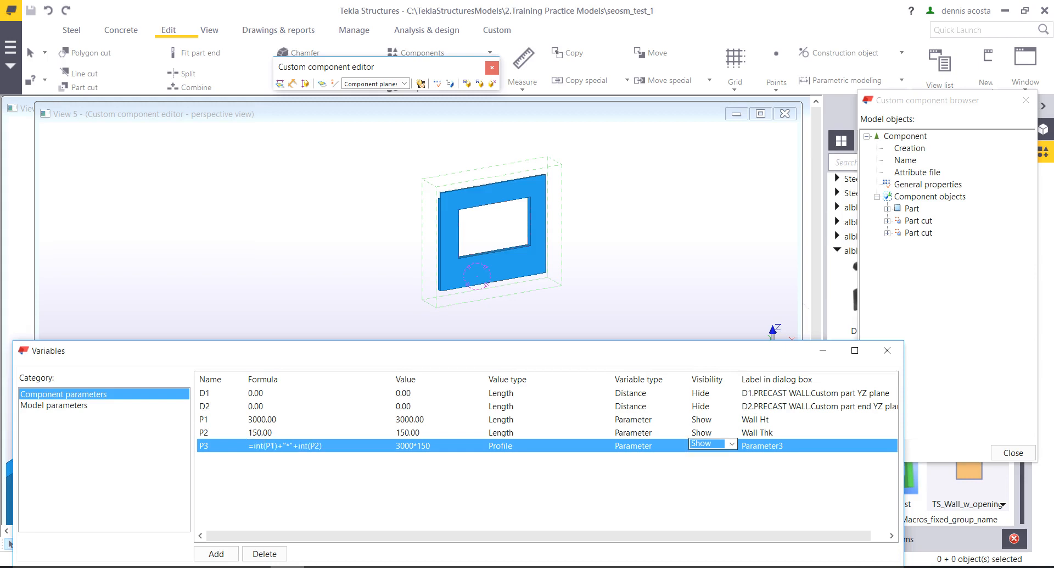
pyautogui.click(707, 464)
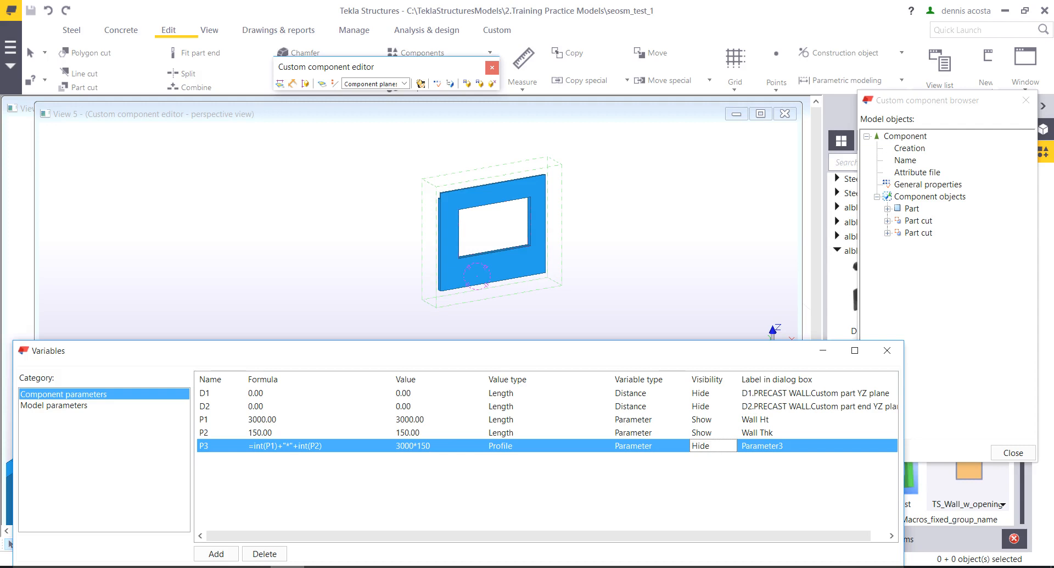
# - Test the wall thickness parameter P2 with 200 and inspect the panel in the perspective view
pyautogui.moveTo(571, 231); pyautogui.dragTo(505, 244, button='middle')
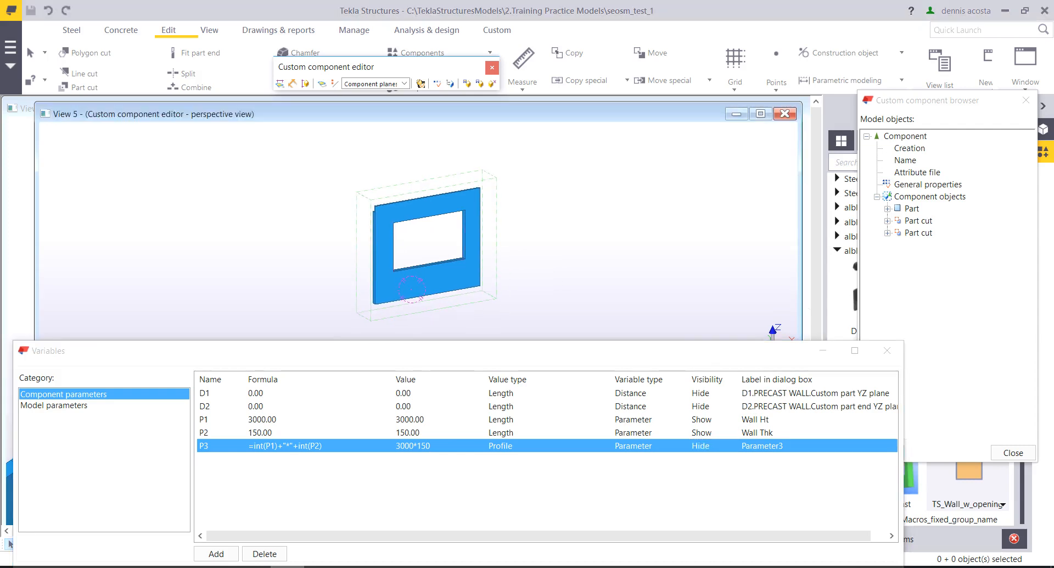
pyautogui.doubleClick(262, 433)
pyautogui.write('200')
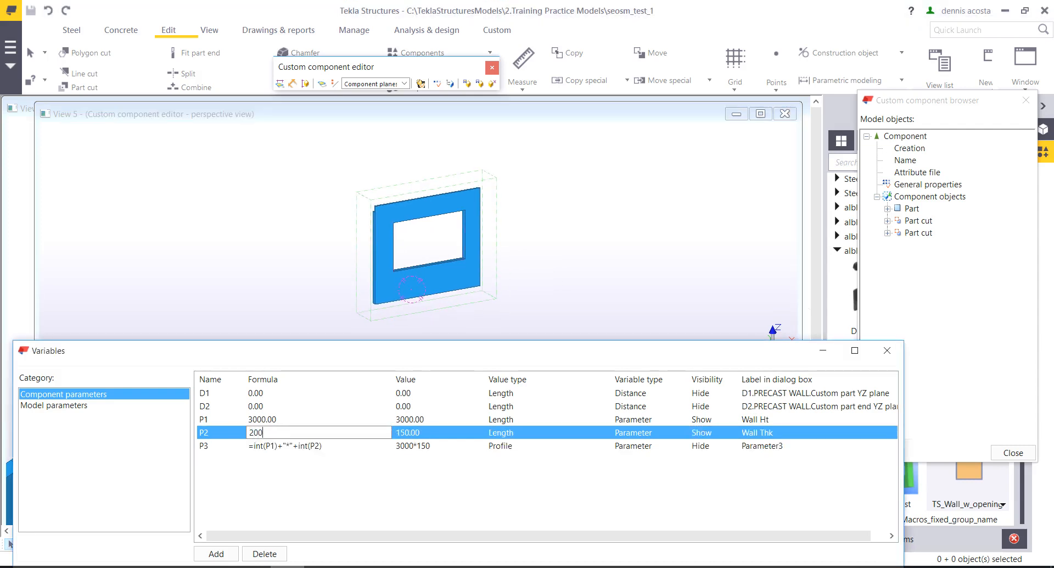
pyautogui.press('Return')
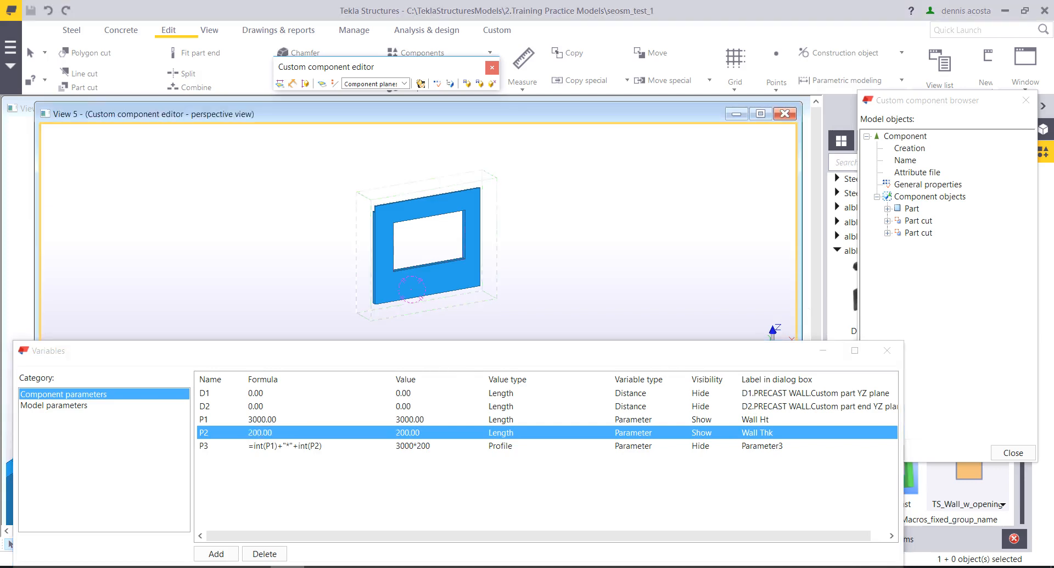
pyautogui.scroll(3, 418, 285)
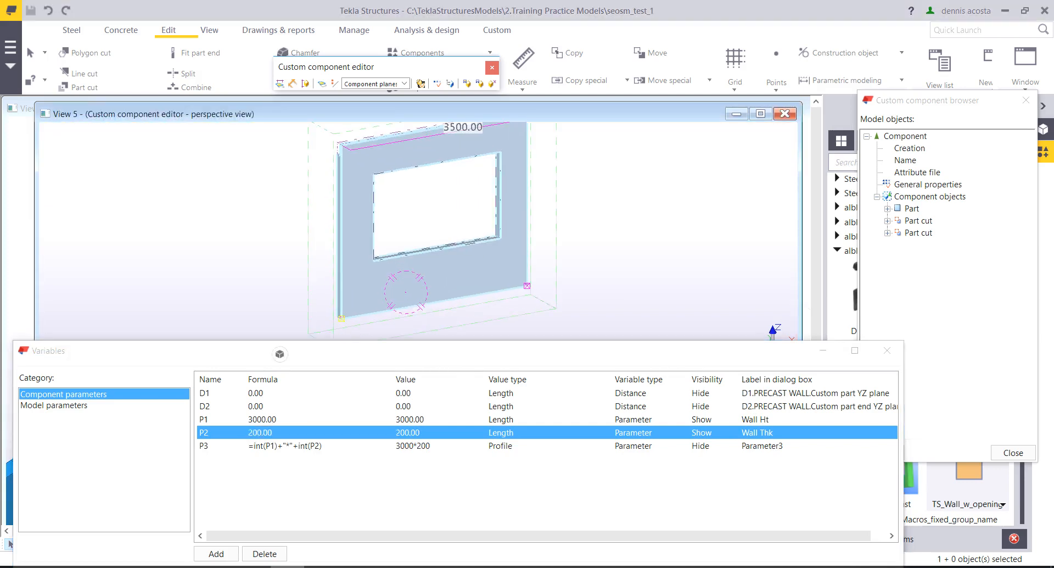
pyautogui.scroll(-2, 385, 303)
# - Set the wall thickness parameter P2 back to 150
pyautogui.doubleClick(263, 433)
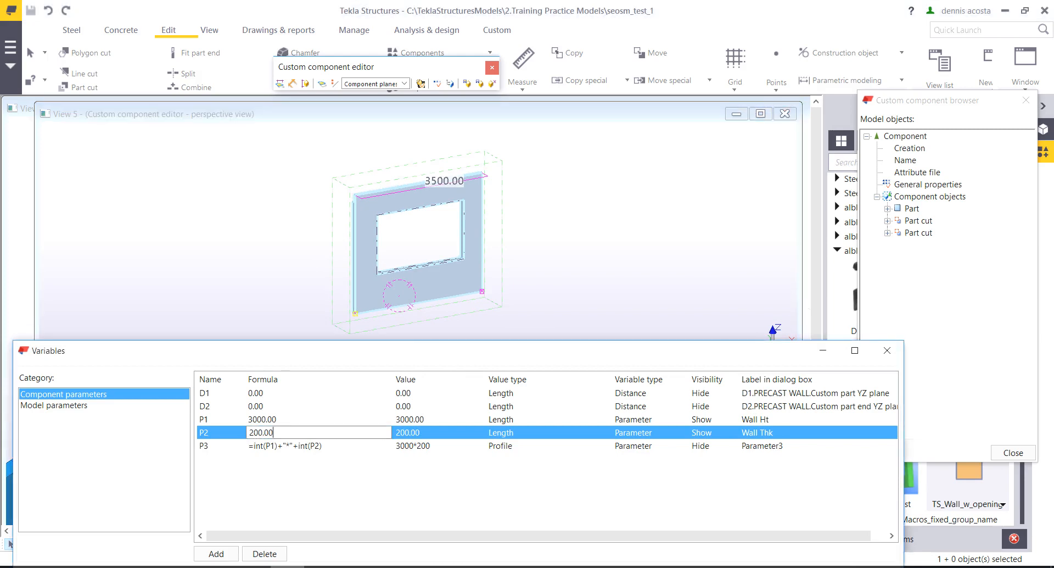
pyautogui.write('150')
pyautogui.press('Return')
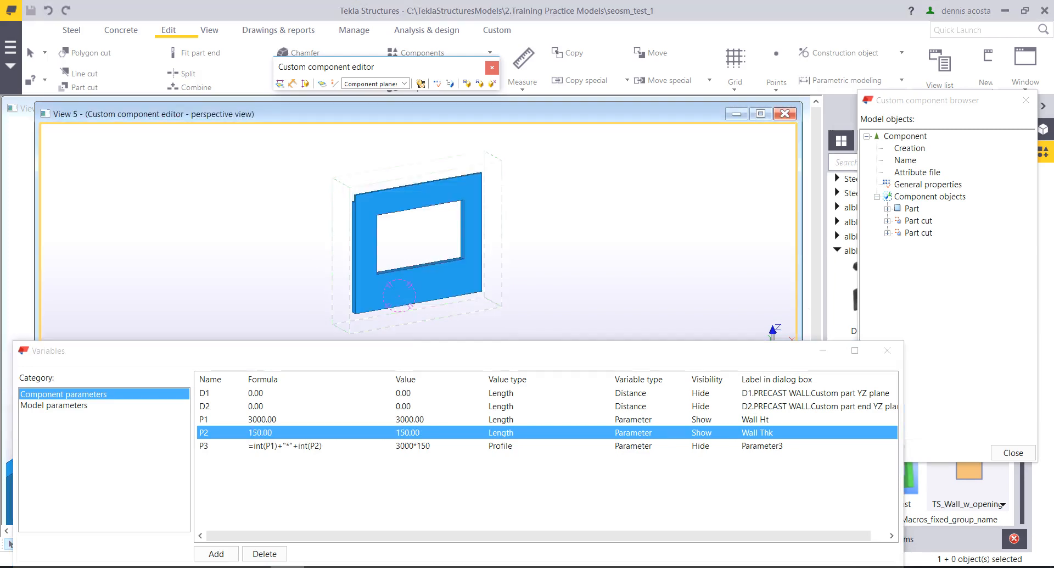
# - Link the wall part's Profile property to parameter P3 by adding an equation in the component's general properties
pyautogui.click(911, 208)
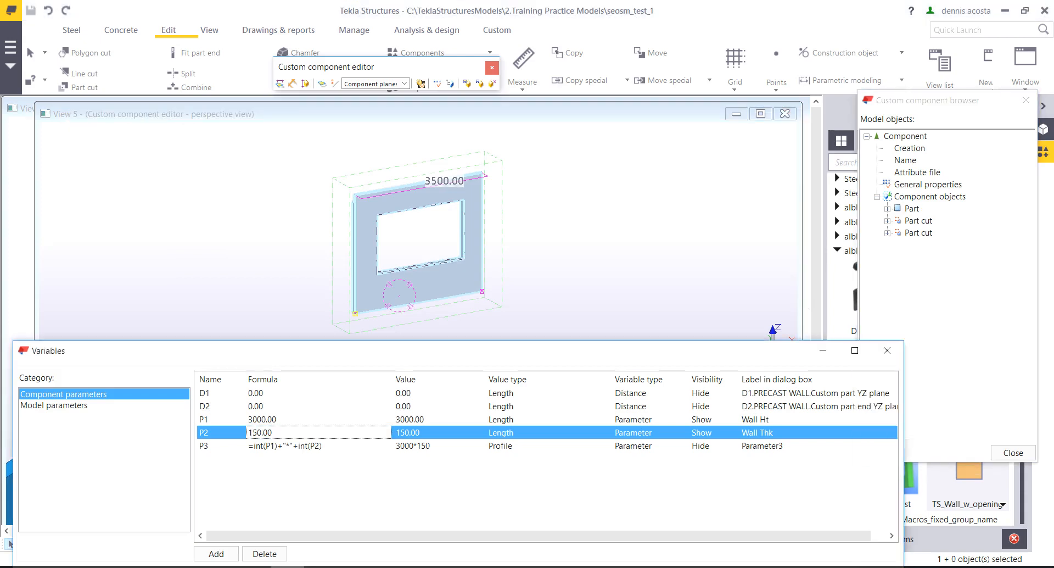
pyautogui.moveTo(757, 351); pyautogui.dragTo(741, 351)
pyautogui.click(620, 236)
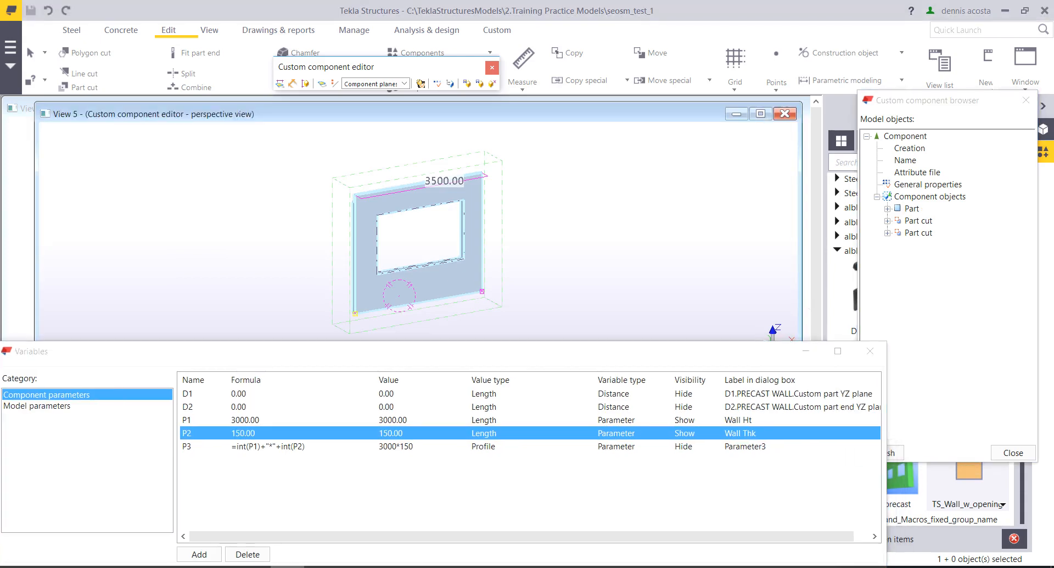
pyautogui.click(895, 453)
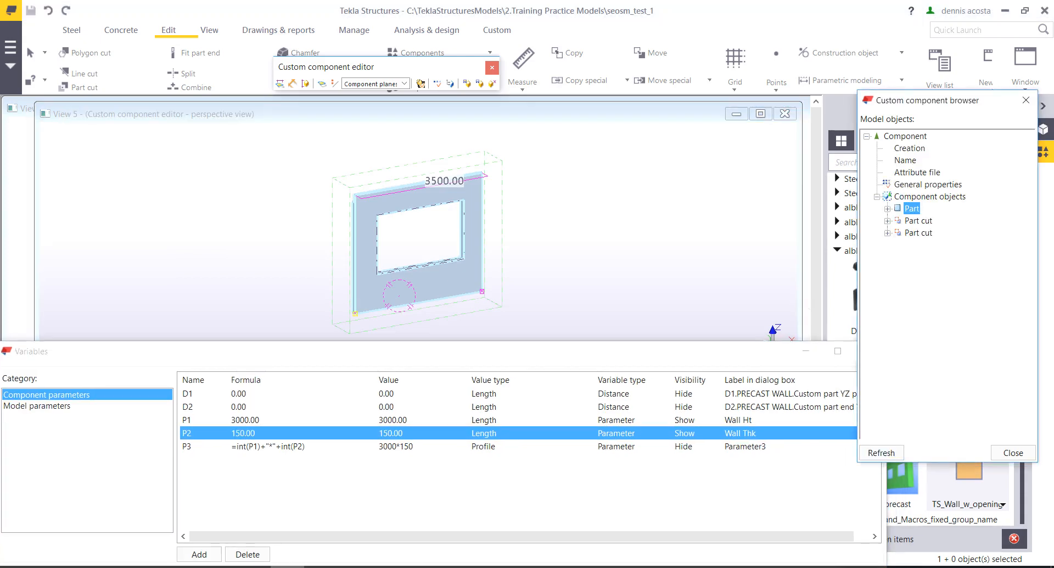
pyautogui.click(888, 209)
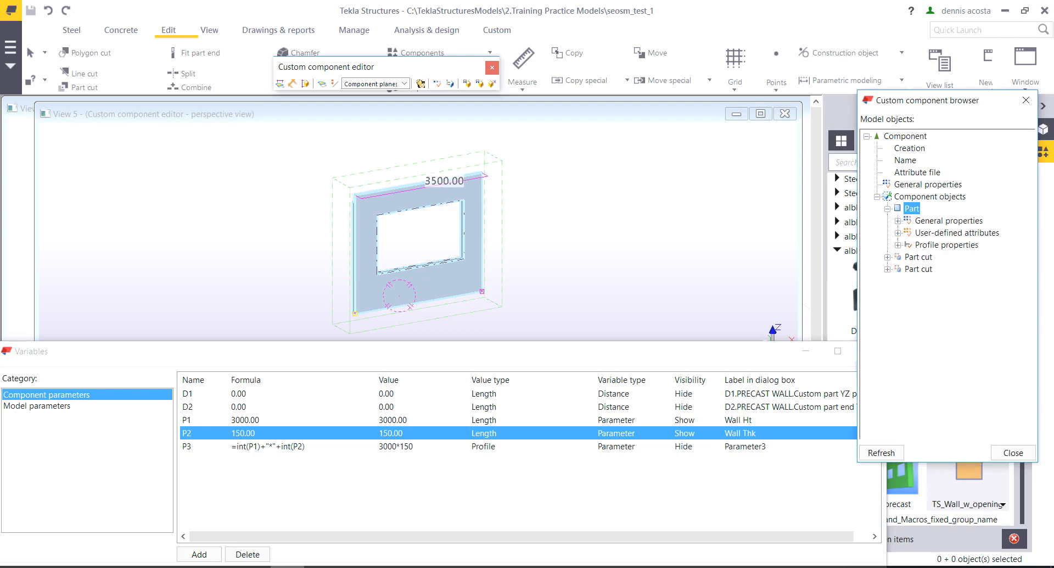
pyautogui.click(898, 221)
pyautogui.click(937, 245)
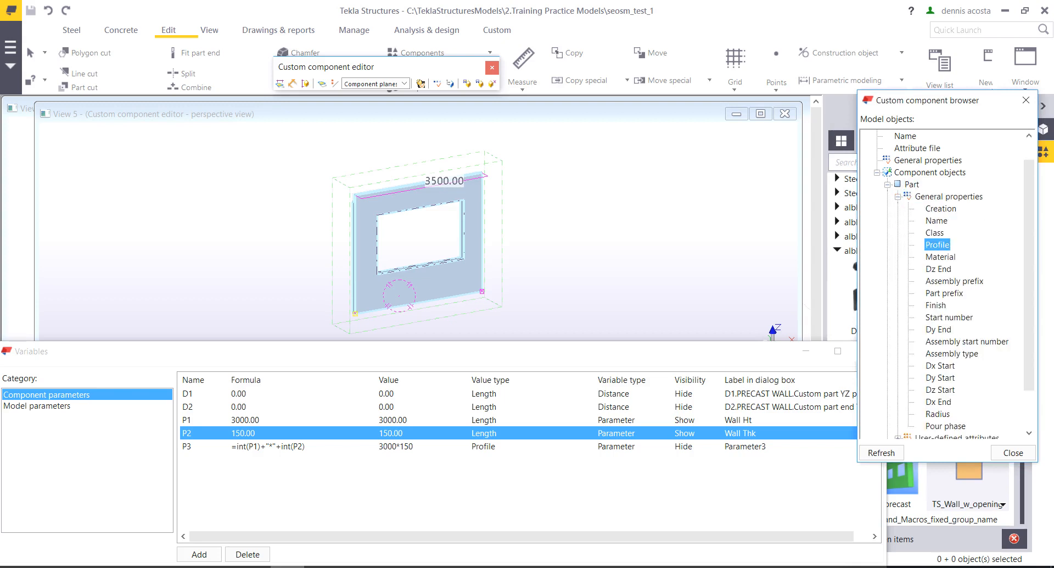
pyautogui.rightClick(943, 245)
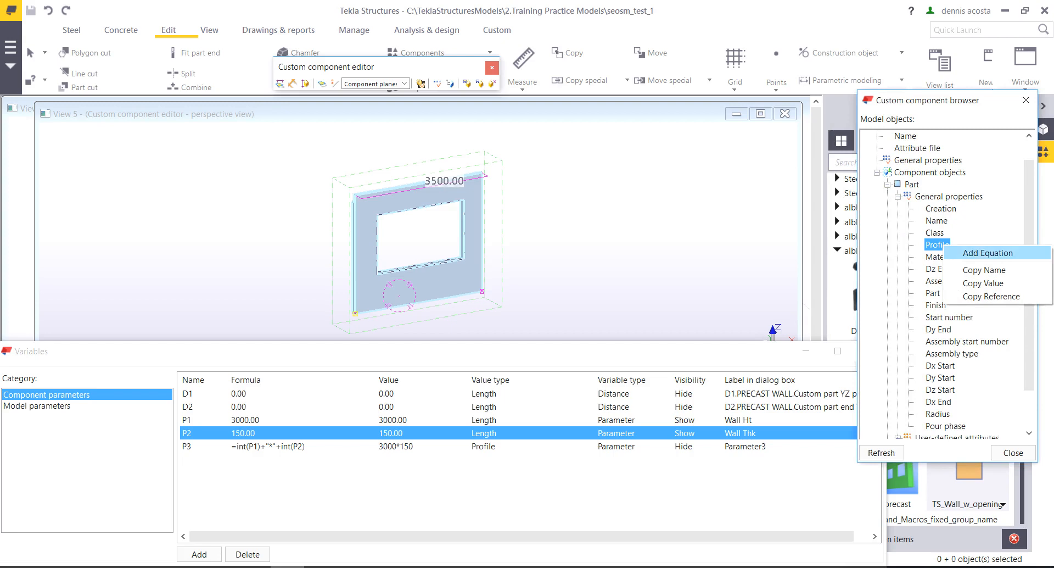
pyautogui.click(983, 253)
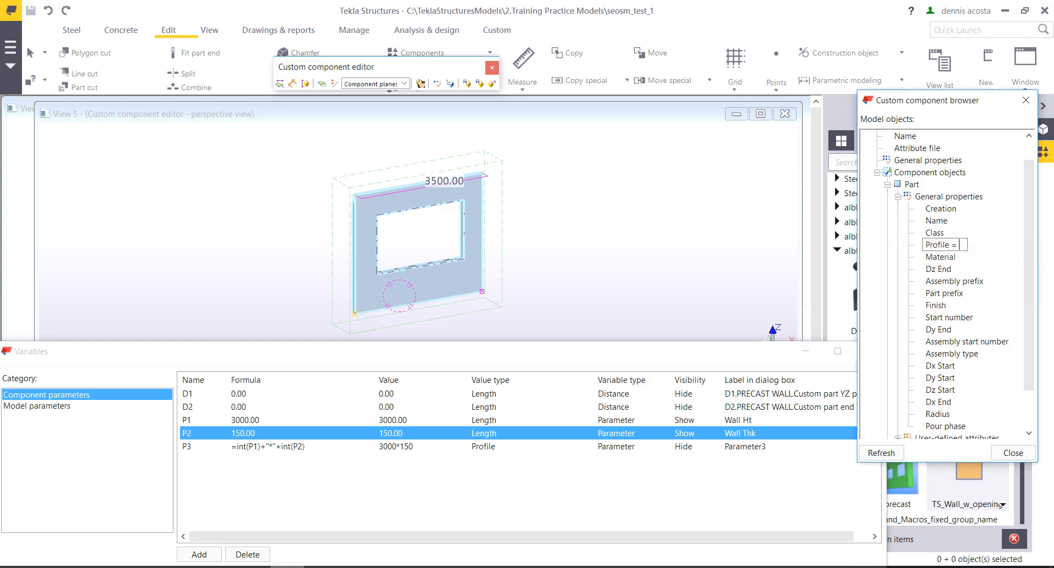
pyautogui.write('P3')
pyautogui.press('Return')
# - Test the wall height parameter P1 with 2000 and 4500 while viewing the panel in perspective
pyautogui.click(431, 283)
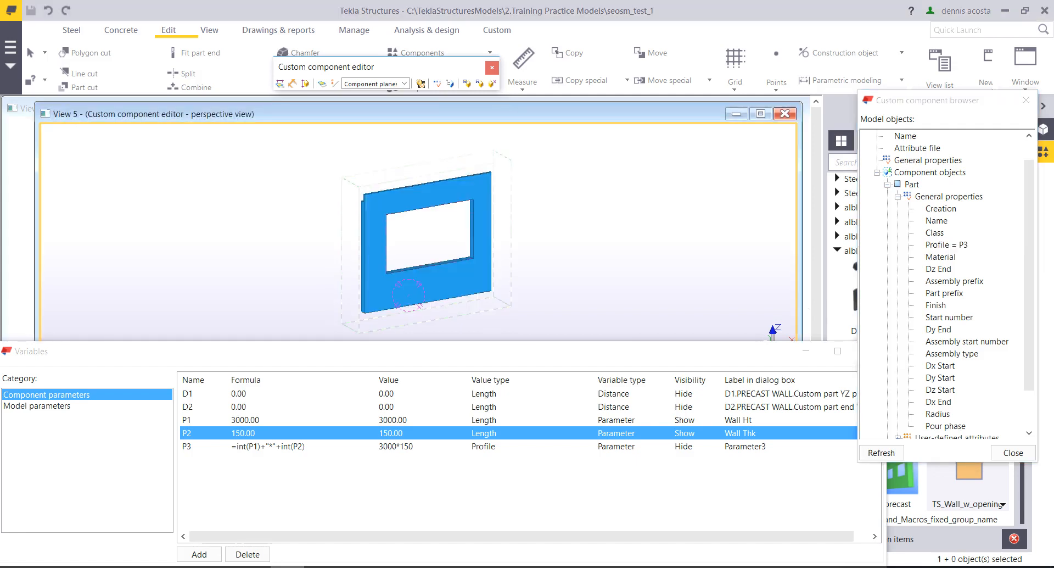
pyautogui.keyDown('ctrl'); pyautogui.moveTo(431, 283); pyautogui.dragTo(415, 281, button='middle'); pyautogui.keyUp('ctrl')
pyautogui.doubleClick(259, 420)
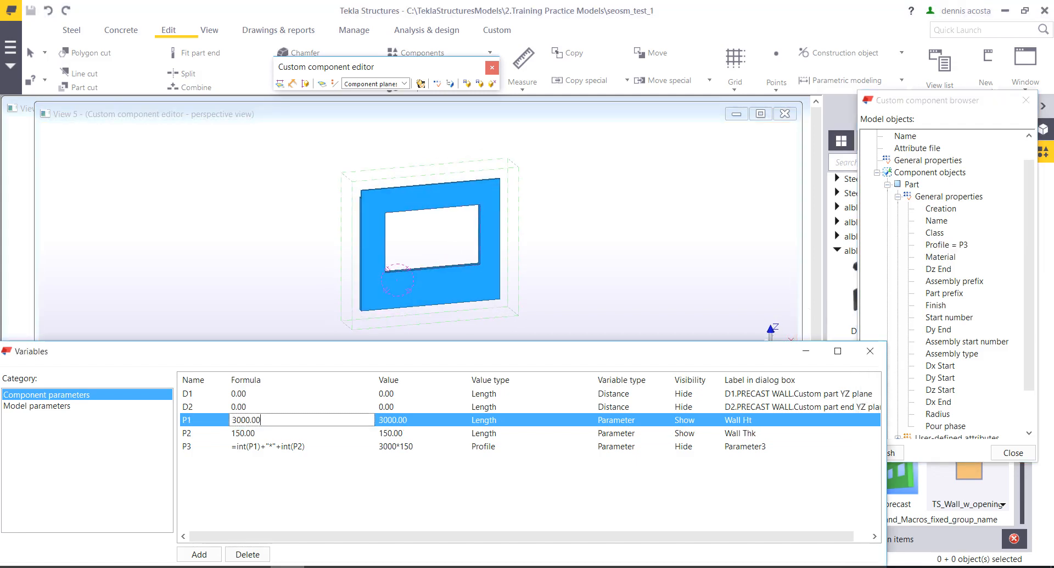
pyautogui.write('2000')
pyautogui.press('Return')
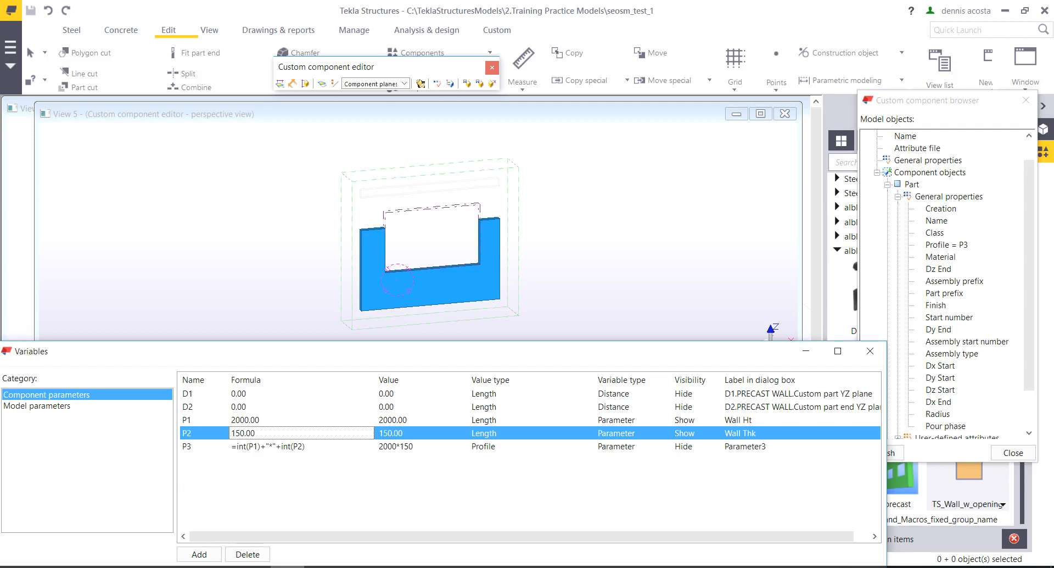
pyautogui.doubleClick(254, 420)
pyautogui.write('4500')
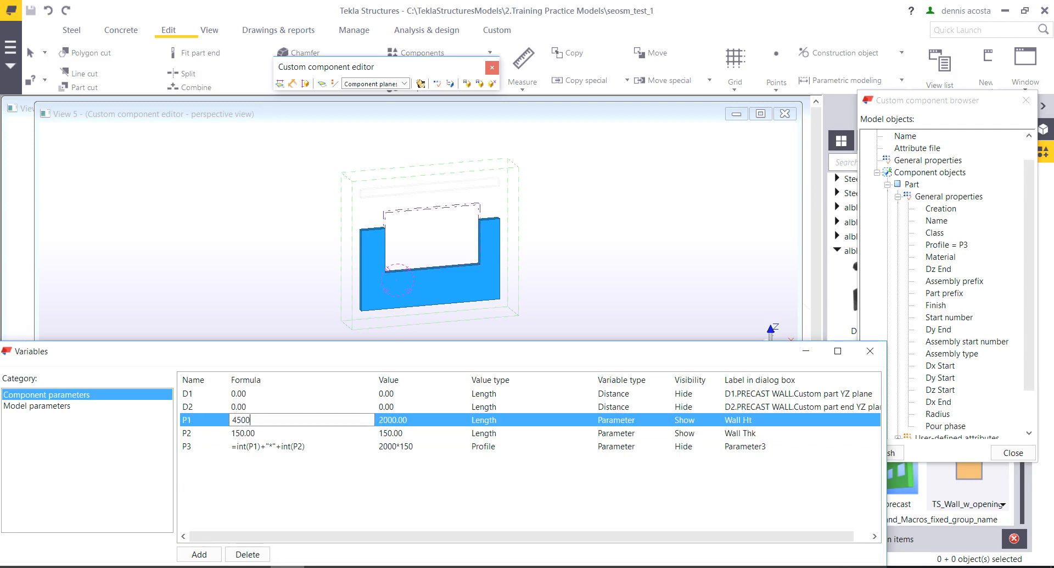
pyautogui.press('Return')
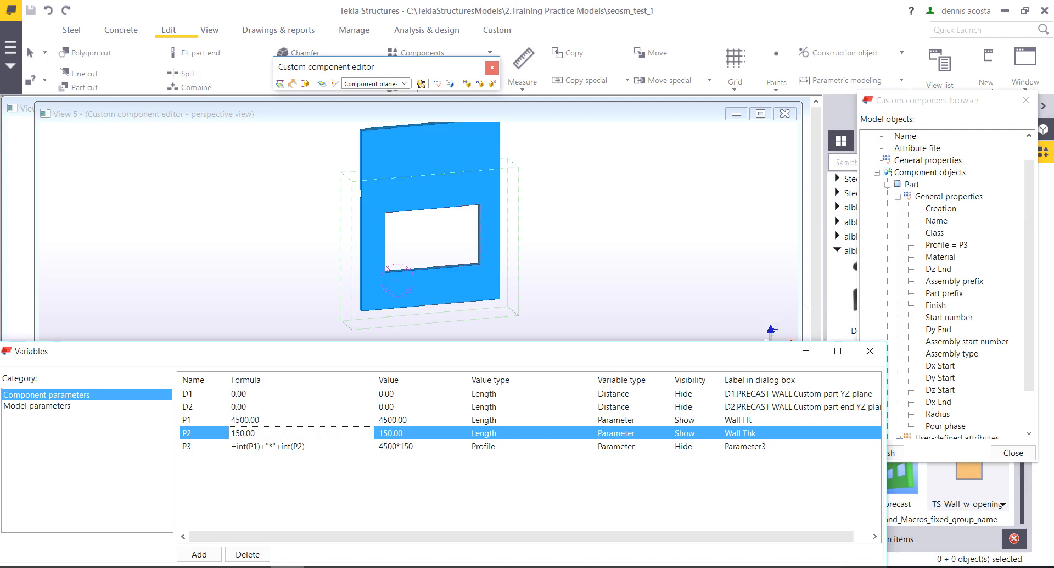
# - Set the wall height parameter P1 back to 3000
pyautogui.doubleClick(246, 420)
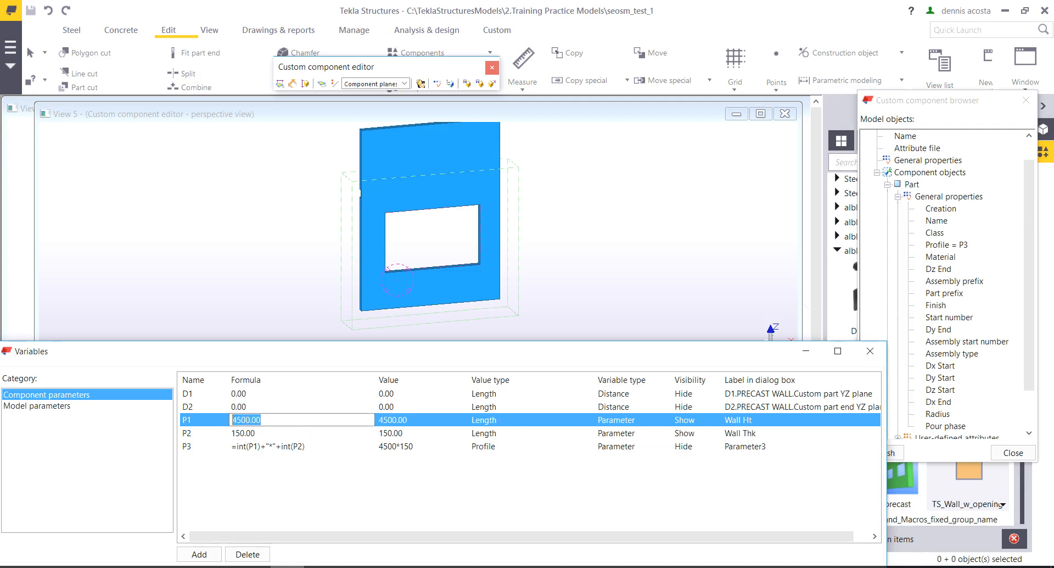
pyautogui.write('3000')
pyautogui.press('Return')
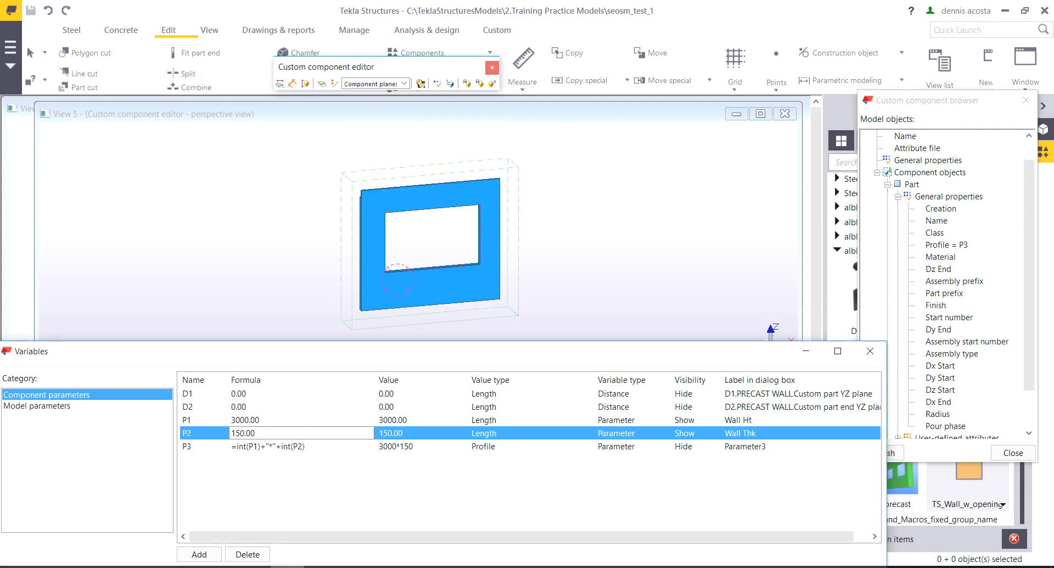
# - Test the wall thickness parameter P2 with 500 and inspect the panel's edge and opening in the perspective view
pyautogui.press('F2')
pyautogui.write('500')
pyautogui.press('Return')
pyautogui.keyDown('ctrl'); pyautogui.moveTo(340, 220); pyautogui.dragTo(418, 201, button='middle'); pyautogui.keyUp('ctrl')
pyautogui.scroll(4, 418, 198)
pyautogui.scroll(5, 390, 204)
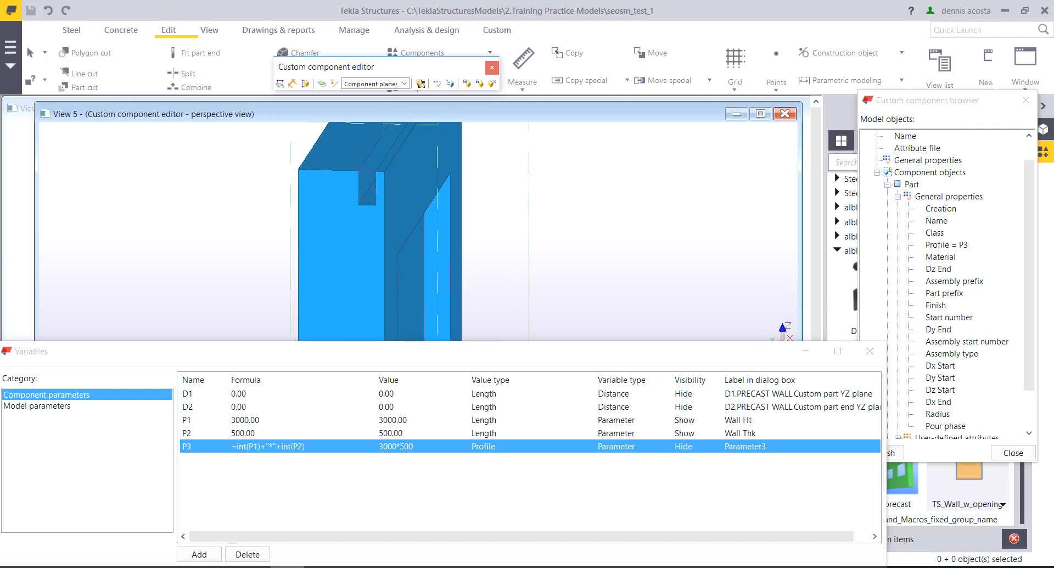
pyautogui.scroll(-8, 433, 222)
pyautogui.keyDown('ctrl'); pyautogui.moveTo(432, 222); pyautogui.dragTo(367, 224, button='middle'); pyautogui.keyUp('ctrl')
pyautogui.scroll(-2, 468, 229)
# - Restore the wall thickness parameter P2 to 150
pyautogui.doubleClick(244, 433)
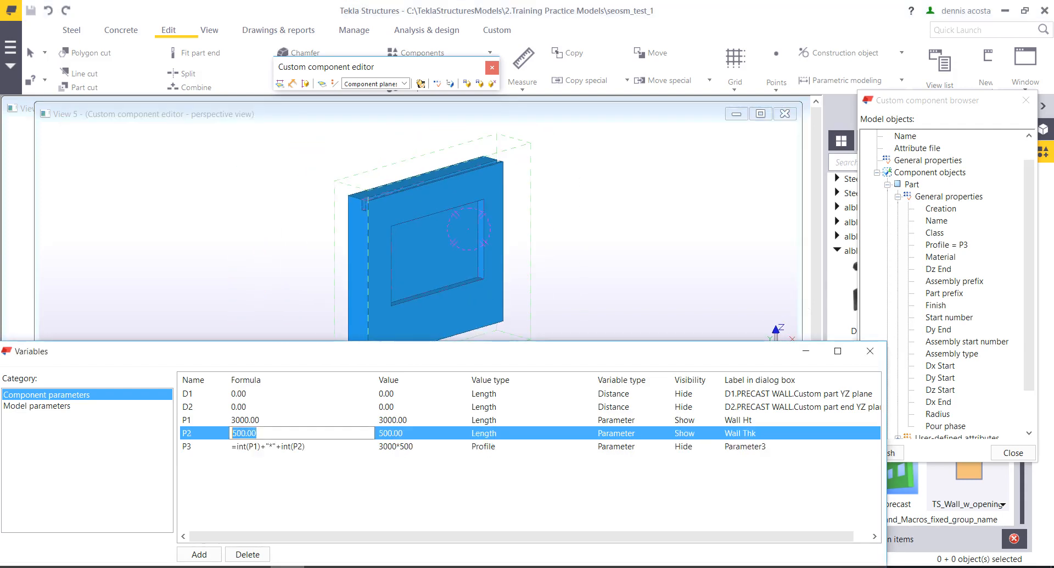
pyautogui.write('150')
pyautogui.press('Return')
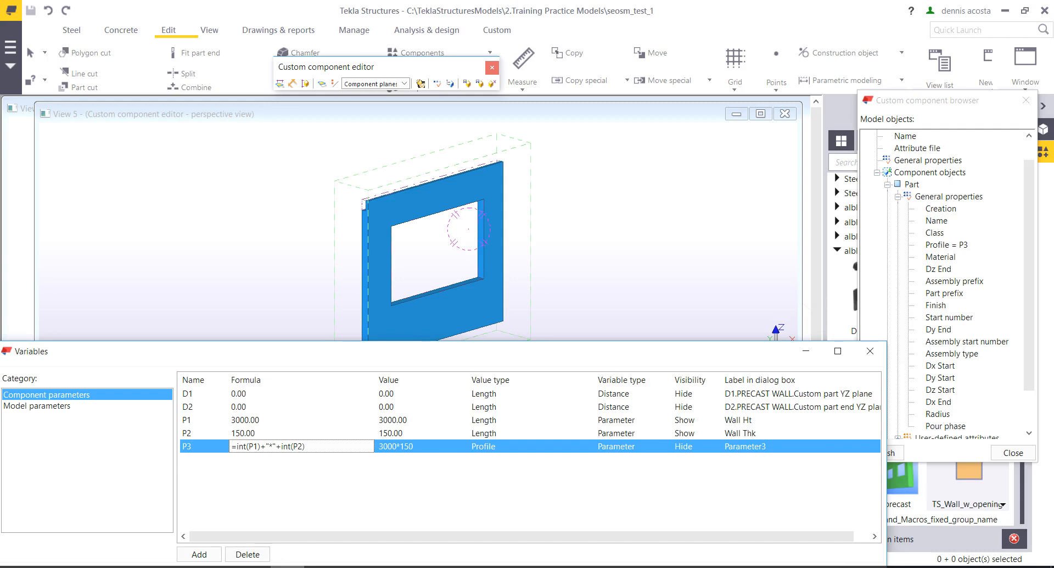
# - Select the part cut of the wall opening and all four of its corner points
pyautogui.moveTo(415, 301); pyautogui.dragTo(368, 277, button='middle')
pyautogui.scroll(-3, 368, 277)
pyautogui.scroll(2, 368, 277)
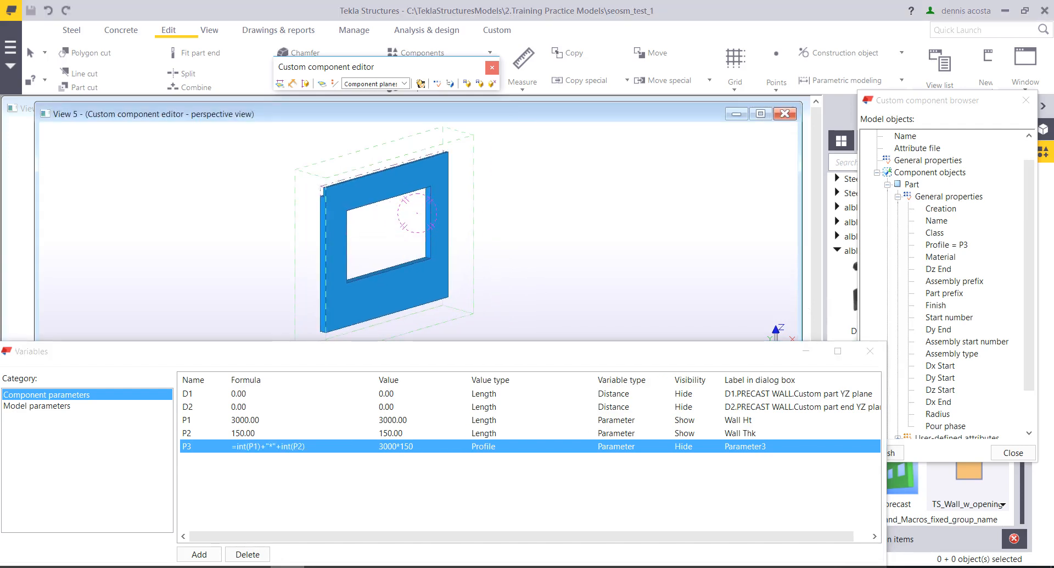
pyautogui.moveTo(353, 210); pyautogui.dragTo(400, 217, button='middle')
pyautogui.scroll(2, 401, 217)
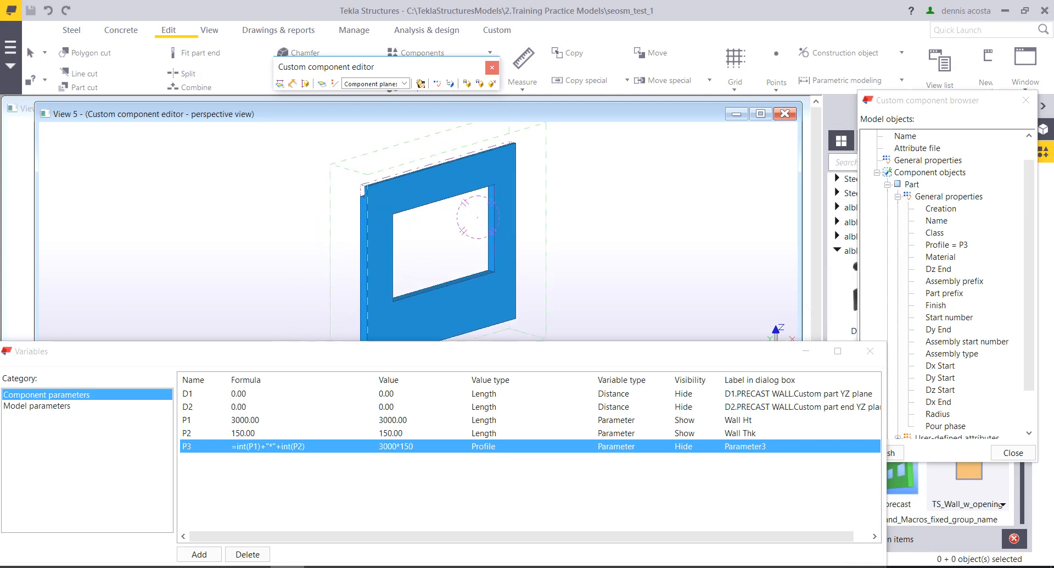
pyautogui.scroll(-1, 401, 216)
pyautogui.scroll(-1, 404, 220)
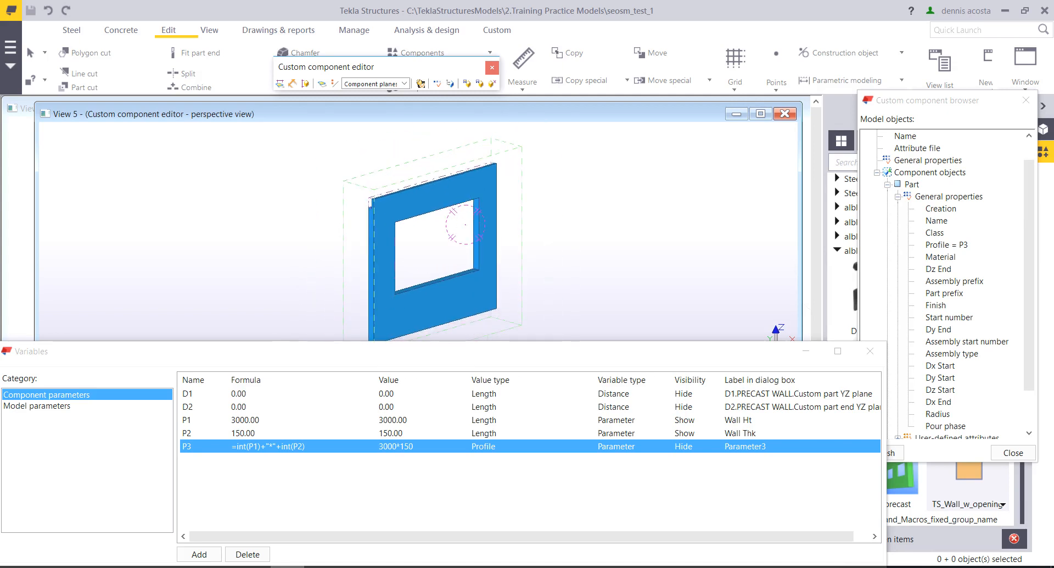
pyautogui.keyDown('ctrl'); pyautogui.moveTo(420, 293); pyautogui.dragTo(371, 296, button='middle'); pyautogui.keyUp('ctrl')
pyautogui.scroll(2, 371, 296)
pyautogui.click(547, 236)
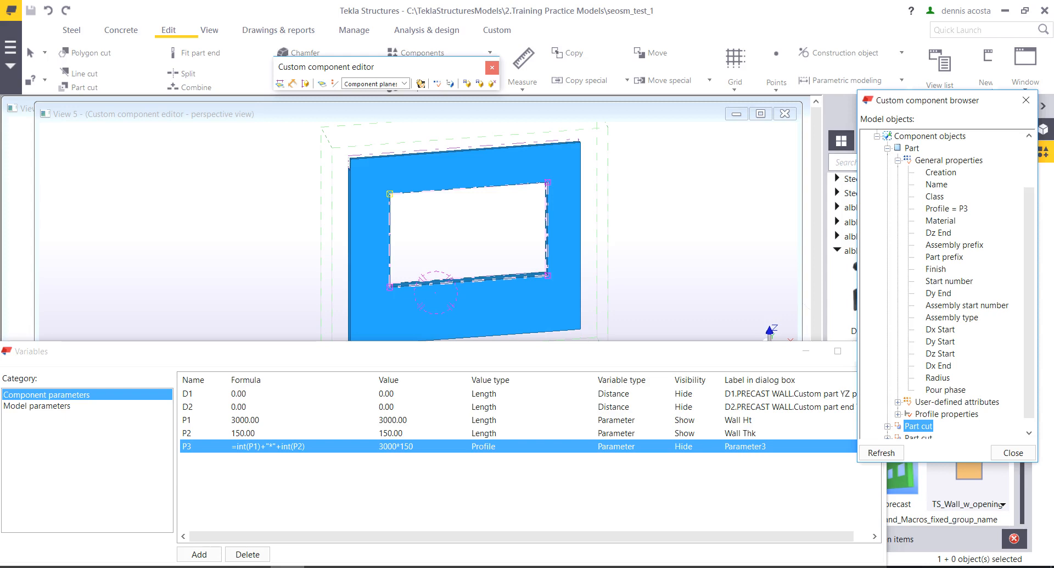
pyautogui.press('alt')
pyautogui.keyDown('alt'); pyautogui.moveTo(349, 168); pyautogui.dragTo(615, 311); pyautogui.keyUp('alt')
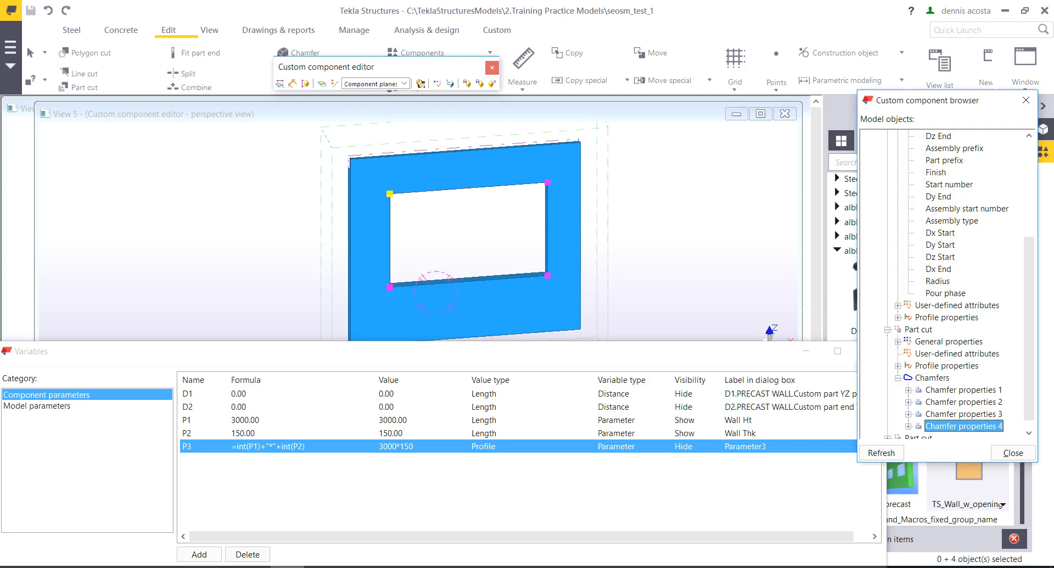
# - Bind the four selected corner points of the opening to the wall's front face, using boundary planes
pyautogui.rightClick(548, 183)
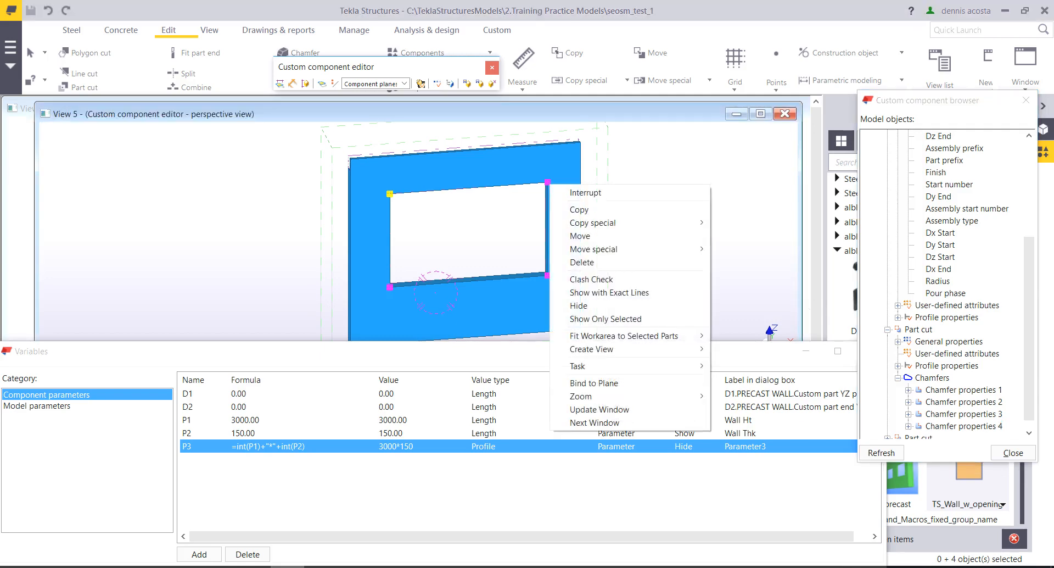
pyautogui.click(405, 84)
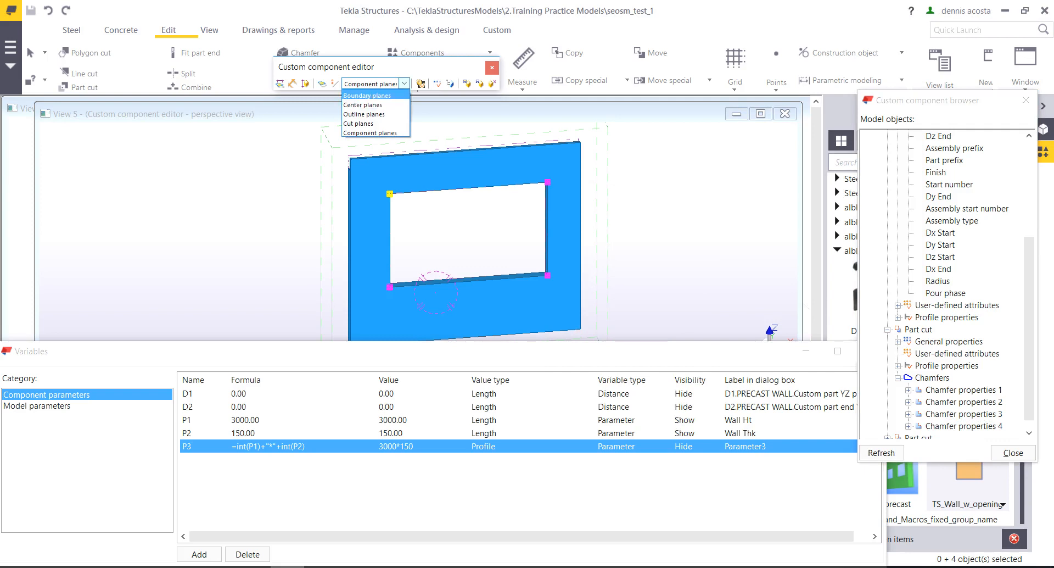
pyautogui.click(368, 96)
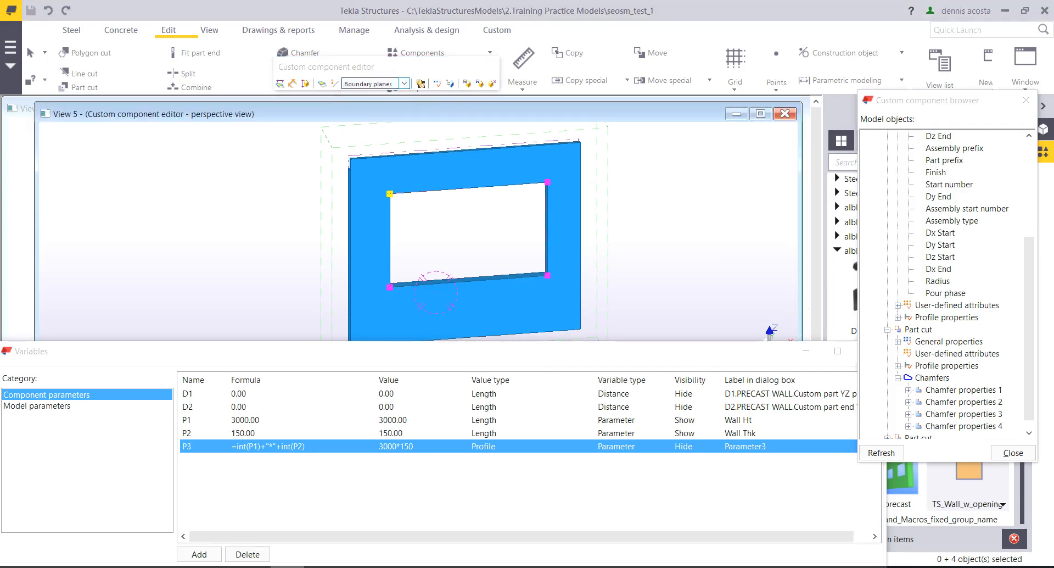
pyautogui.rightClick(546, 182)
pyautogui.click(582, 382)
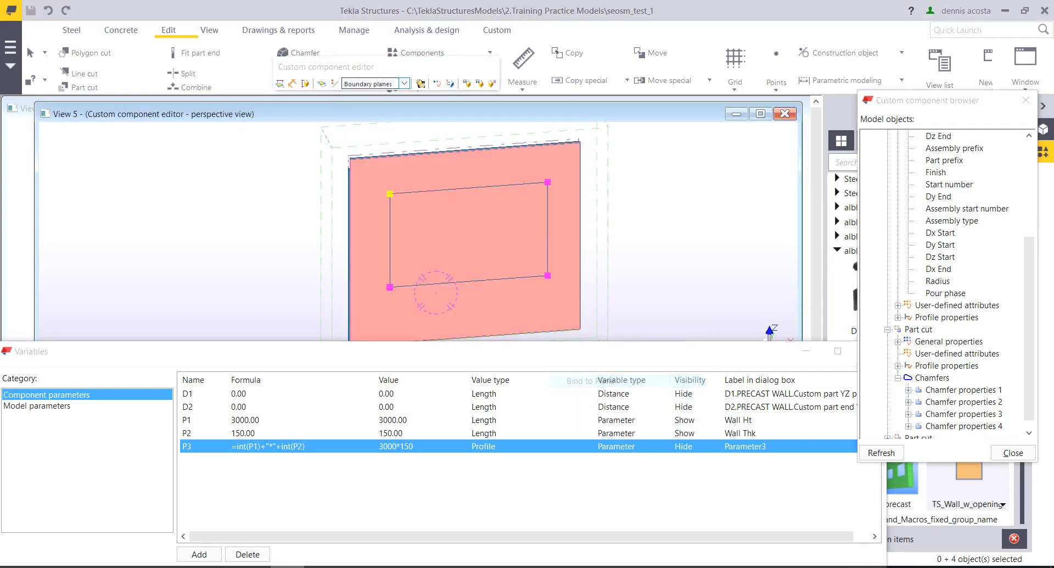
pyautogui.moveTo(350, 225); pyautogui.dragTo(394, 261, button='middle')
pyautogui.scroll(3, 581, 221)
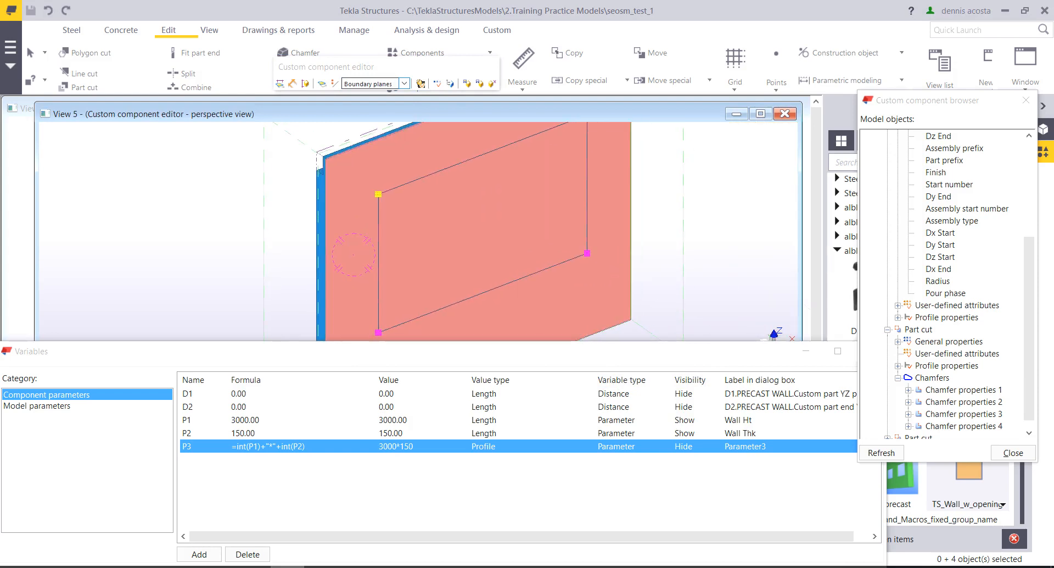
pyautogui.scroll(3, 354, 254)
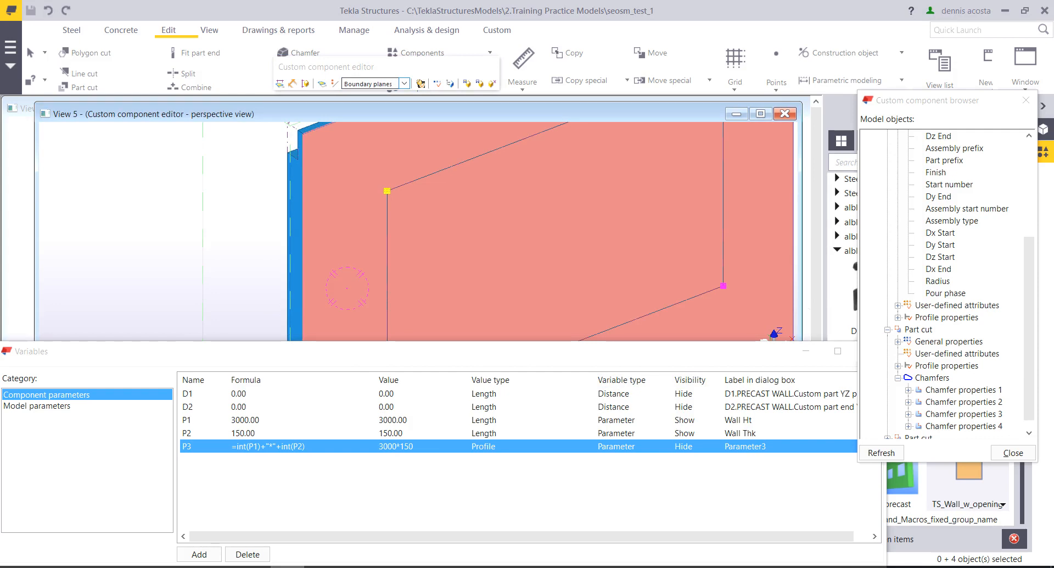
pyautogui.click(347, 288)
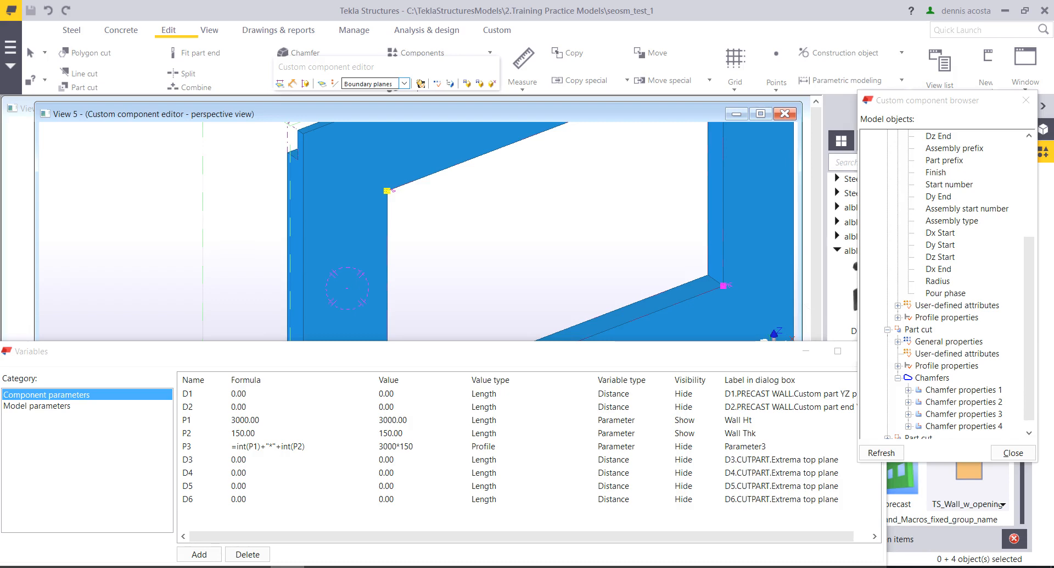
# - Select the opening's two left corner points and bind them to the wall's left boundary plane
pyautogui.scroll(-5, 358, 172)
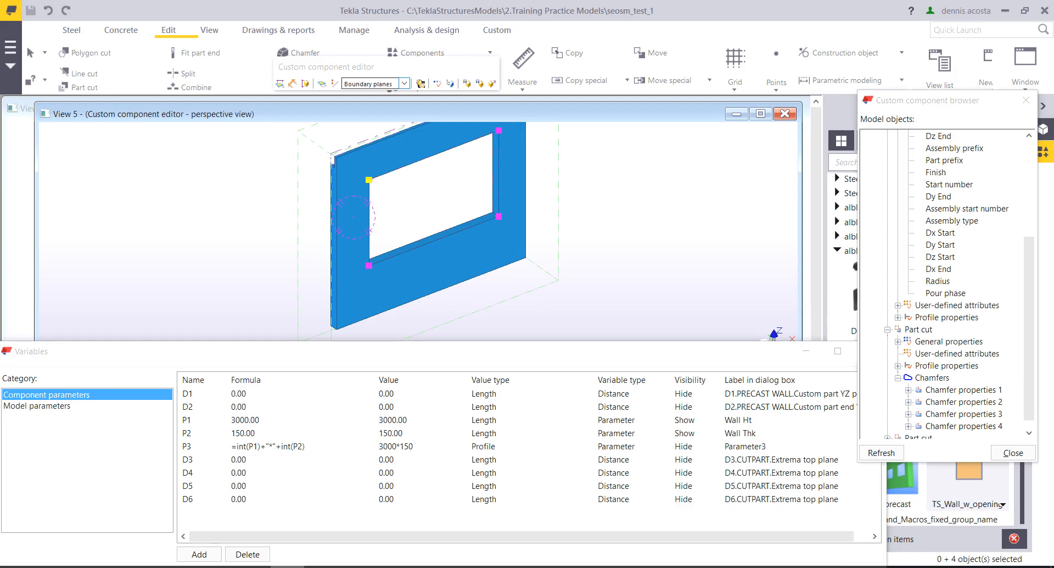
pyautogui.scroll(-1, 439, 217)
pyautogui.moveTo(429, 204); pyautogui.dragTo(419, 172, button='middle')
pyautogui.scroll(2, 393, 204)
pyautogui.scroll(-1, 386, 175)
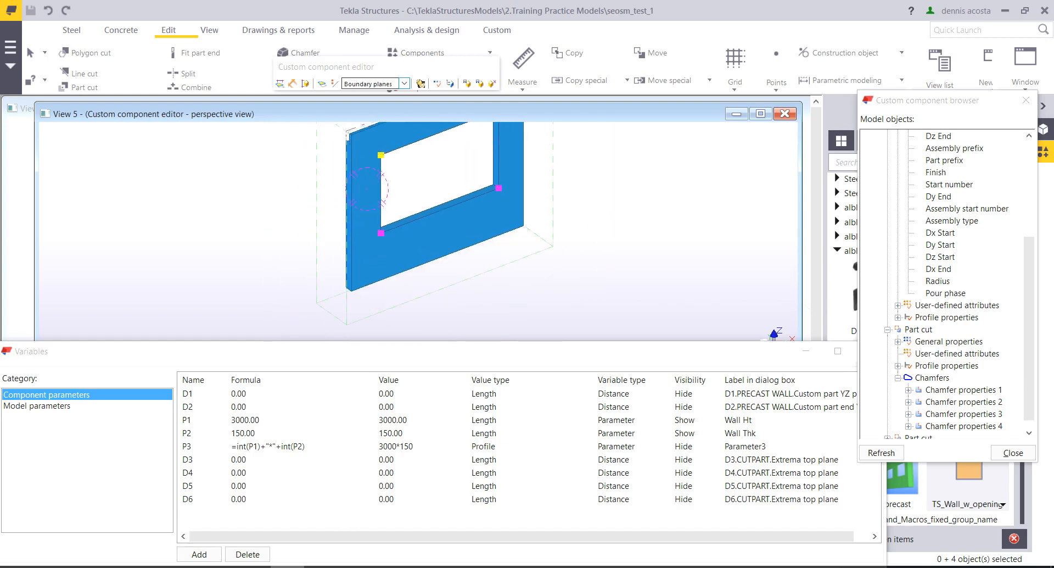
pyautogui.moveTo(321, 137); pyautogui.dragTo(423, 264)
pyautogui.rightClick(377, 152)
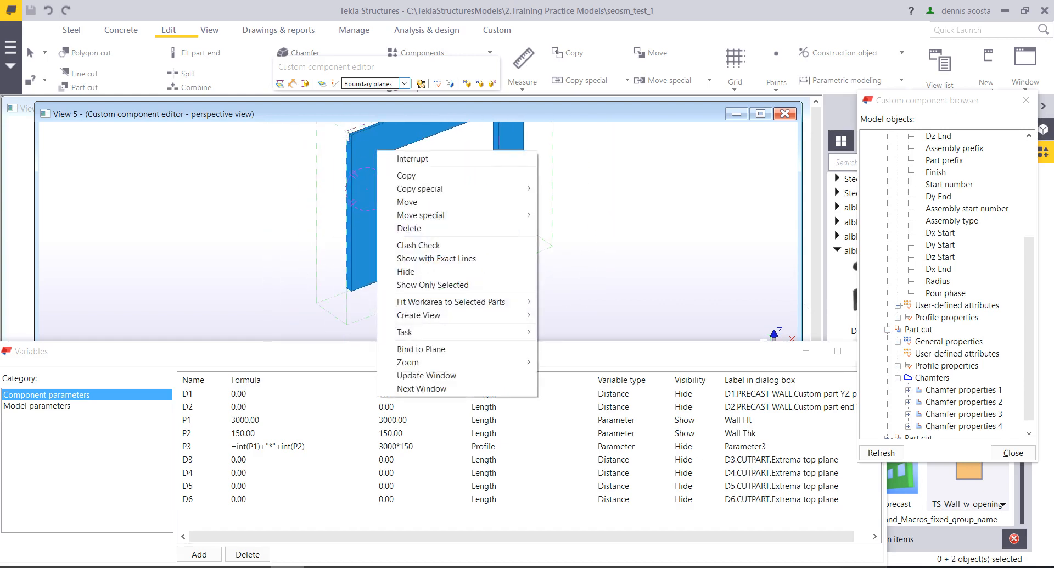
pyautogui.click(421, 349)
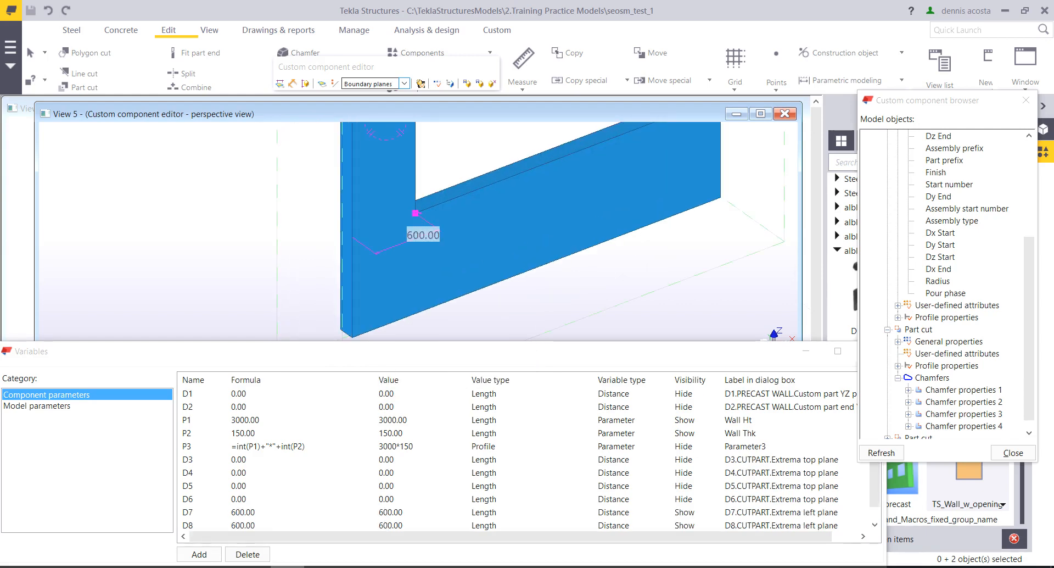
# - Add a new component parameter P4 in the Variables dialog and set its formula to 600
pyautogui.moveTo(428, 352); pyautogui.dragTo(426, 339)
pyautogui.moveTo(873, 431); pyautogui.dragTo(872, 443)
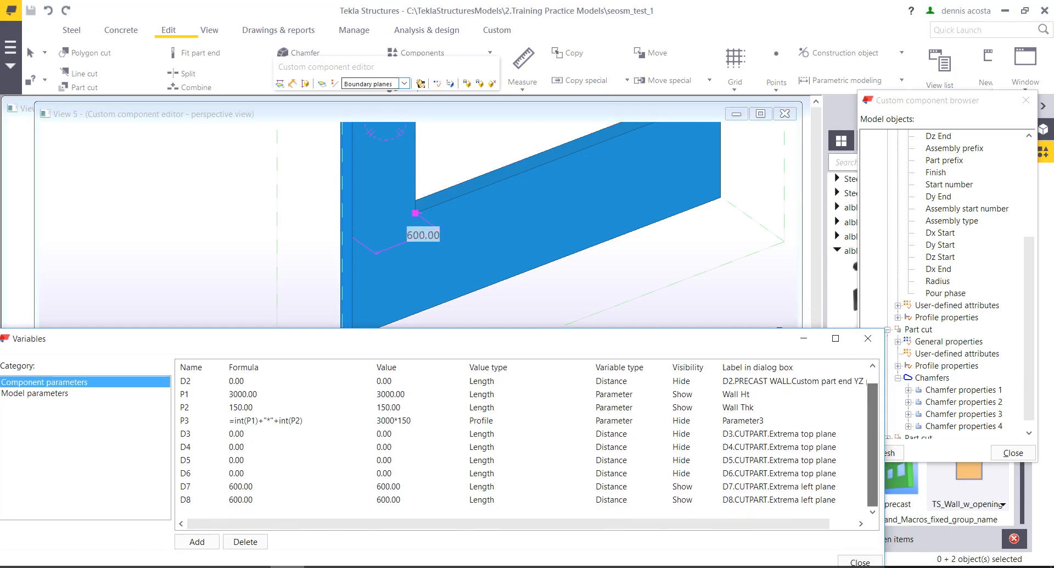
pyautogui.moveTo(681, 338); pyautogui.dragTo(681, 320)
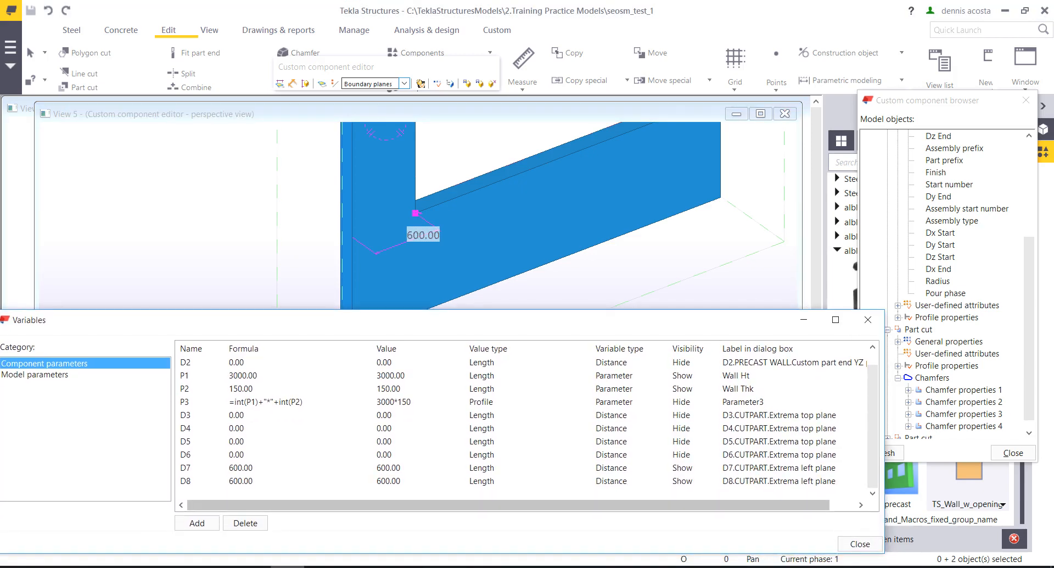
pyautogui.click(198, 523)
pyautogui.click(240, 494)
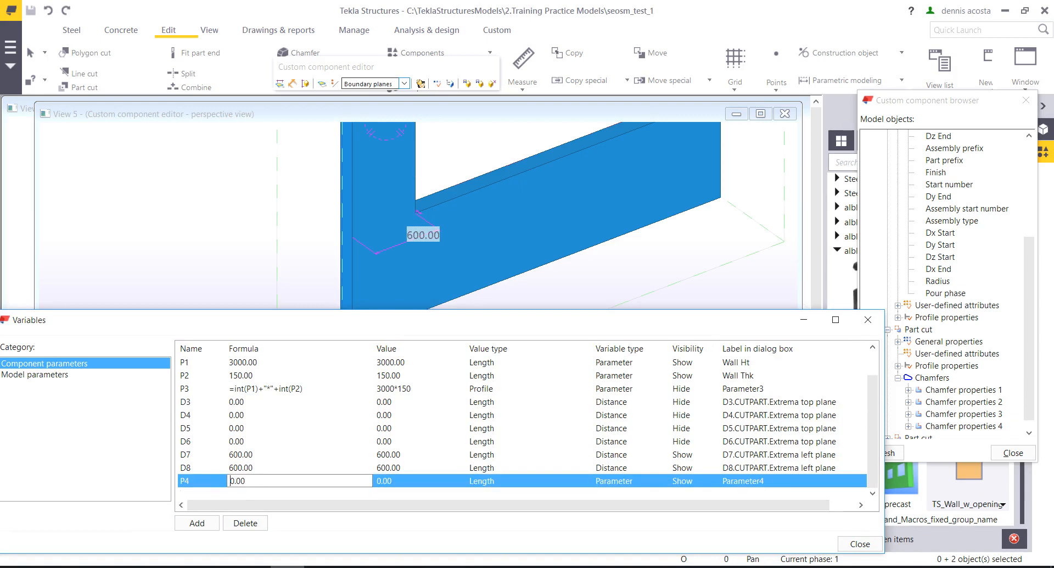
pyautogui.doubleClick(238, 481)
pyautogui.write('600')
pyautogui.press('Return')
# - Set the formulas of the opening's left-plane distances D7 and D8 to =P4
pyautogui.click(244, 454)
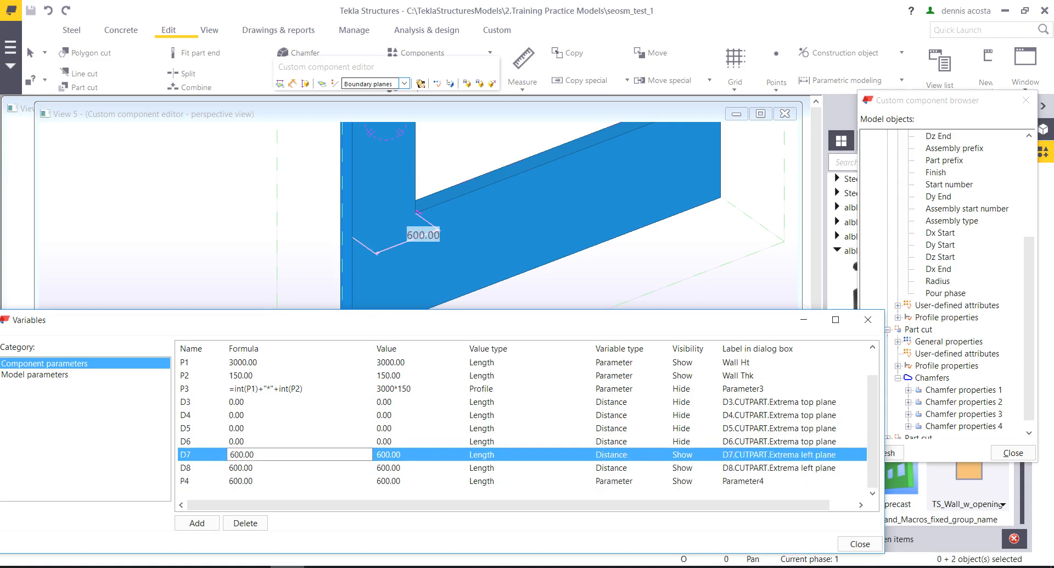
pyautogui.hotkey('ctrl', 'a')
pyautogui.write('=P4')
pyautogui.hotkey('ctrl', 'a')
pyautogui.doubleClick(242, 468)
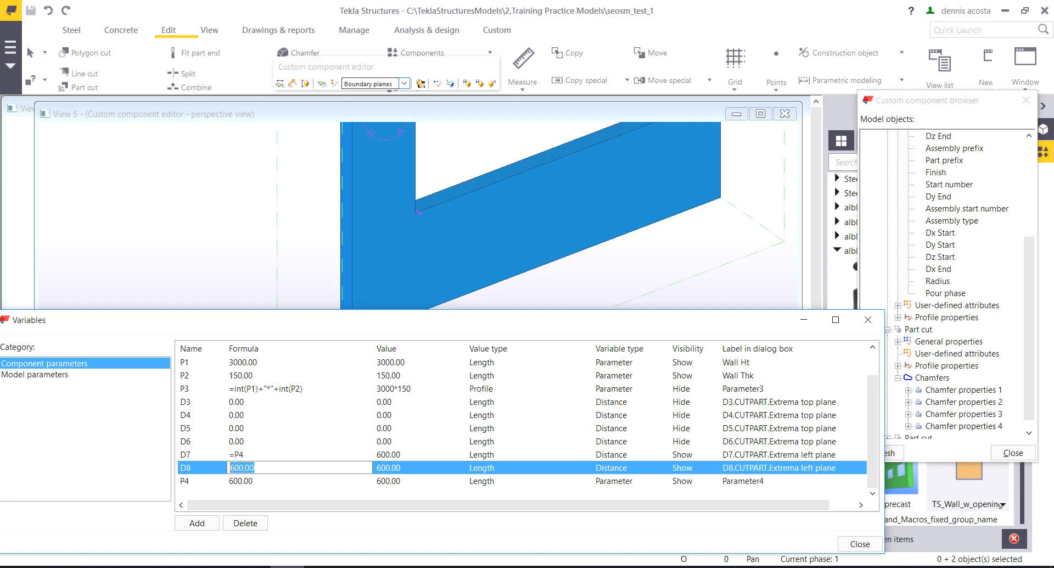
pyautogui.hotkey('ctrl', 'v')
pyautogui.click(245, 455)
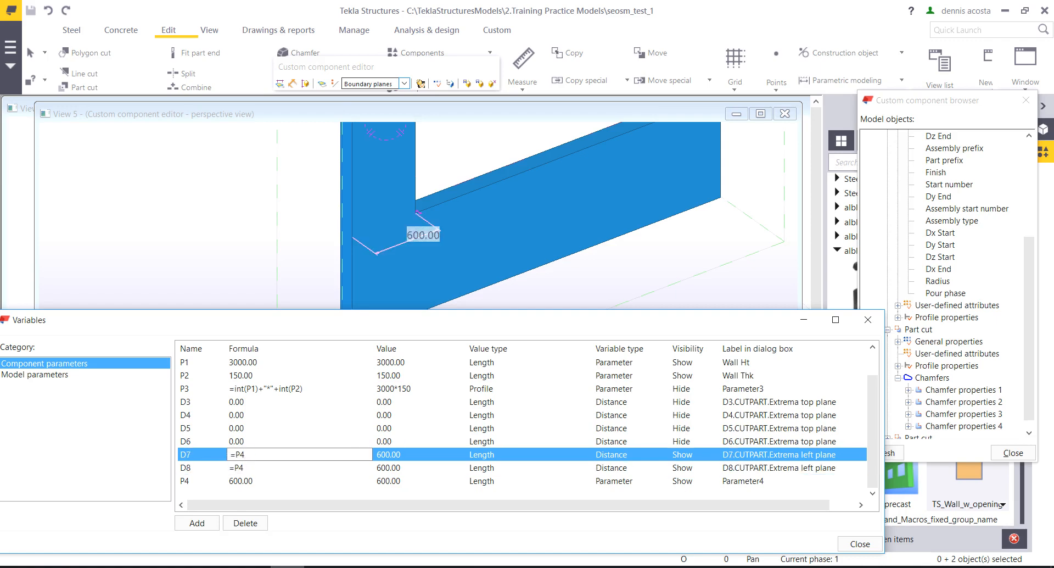
# - Set parameter P4 to 200 to test the opening's distance from the wall's left edge
pyautogui.scroll(-6, 282, 259)
pyautogui.scroll(1, 522, 421)
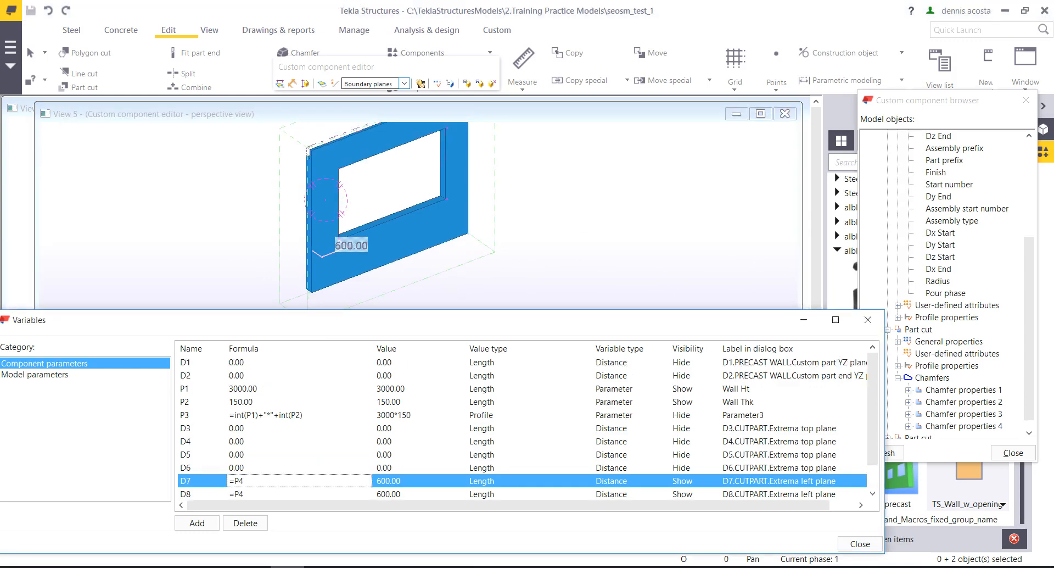
pyautogui.scroll(-1, 522, 421)
pyautogui.click(258, 481)
pyautogui.moveTo(258, 481); pyautogui.dragTo(235, 481)
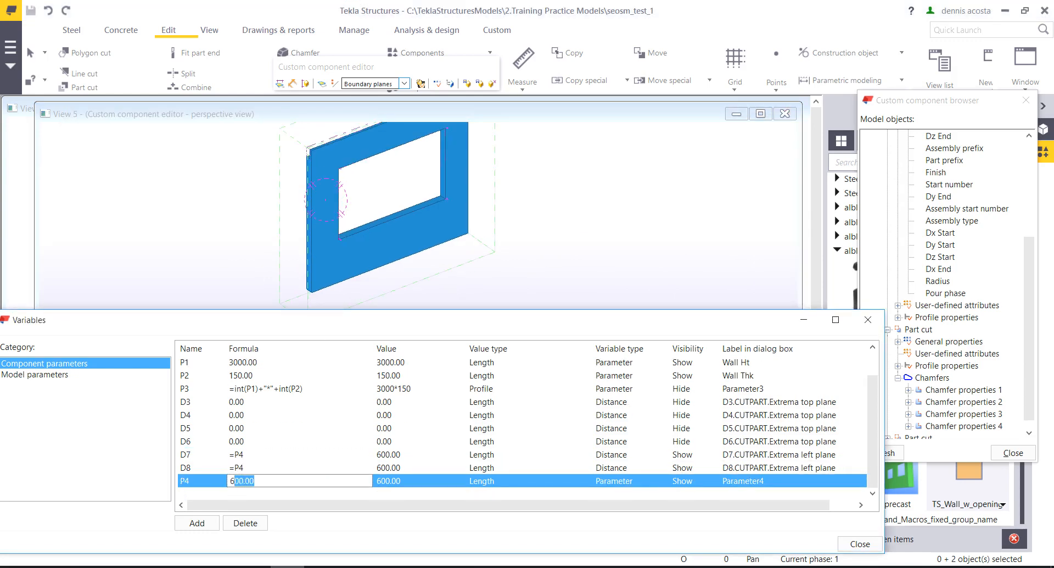
pyautogui.press('BackSpace')
pyautogui.press('BackSpace')
pyautogui.write('200')
pyautogui.press('Return')
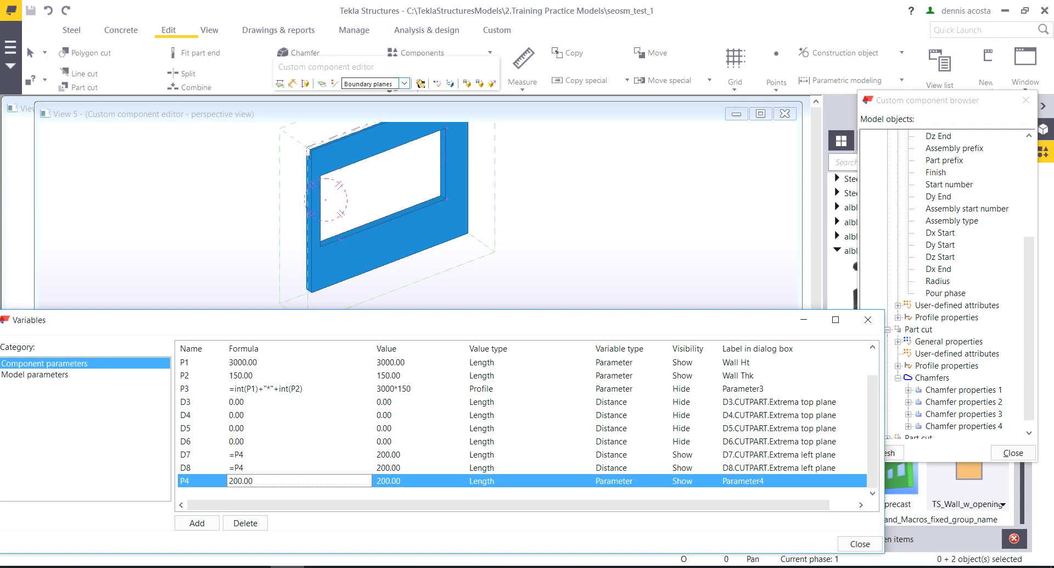
# - Restore parameter P4 to 600
pyautogui.click(257, 481)
pyautogui.moveTo(257, 481); pyautogui.dragTo(228, 481)
pyautogui.write('600')
pyautogui.press('Return')
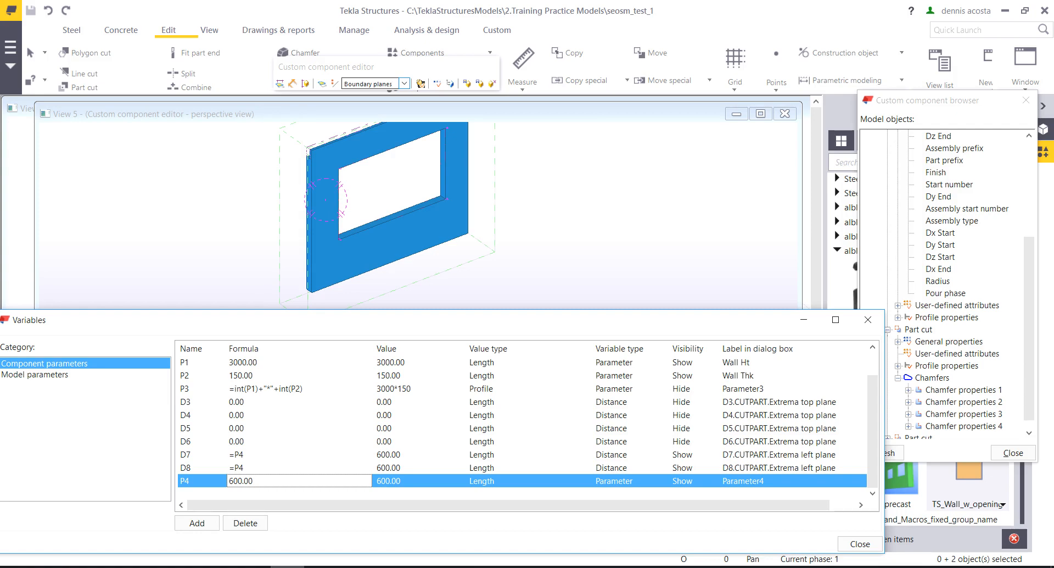
# - Set the visibility of distance variables D7 and D8 to Hide
pyautogui.click(682, 454)
pyautogui.press('h')
pyautogui.click(683, 468)
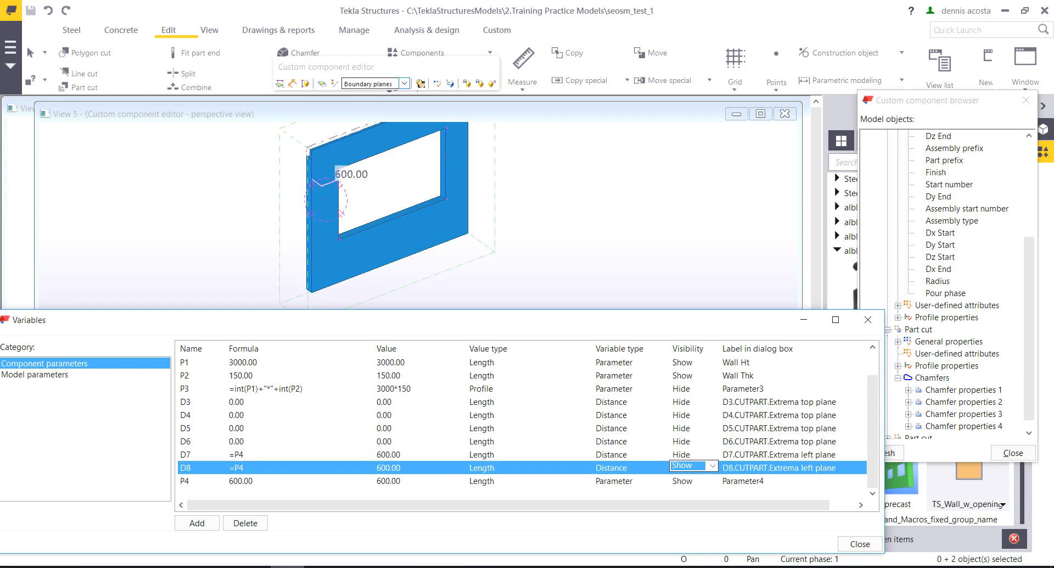
pyautogui.press('h')
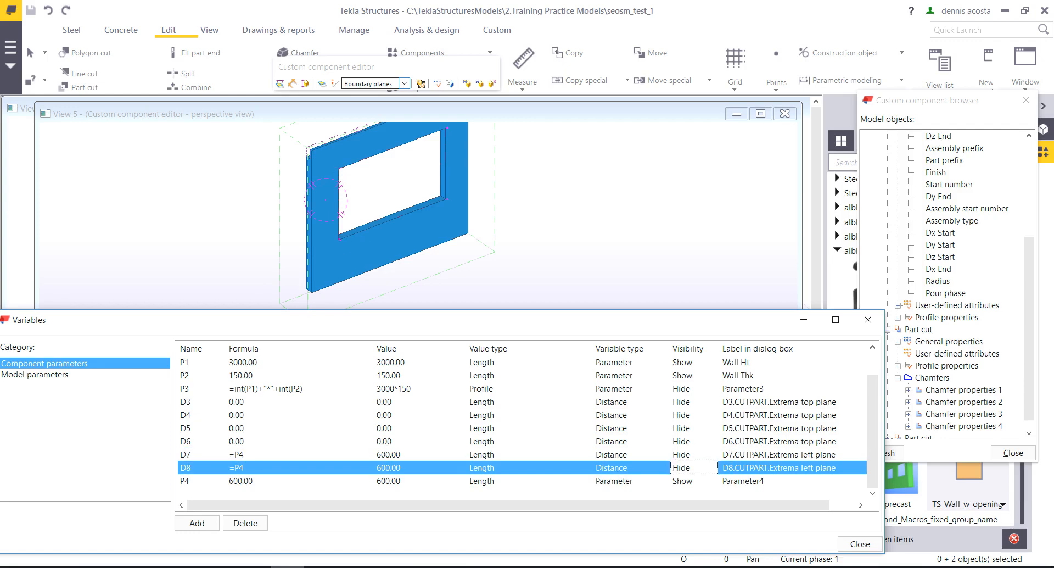
# - Label parameter P4 as "Opening from edge" for the component's dialog box
pyautogui.click(744, 481)
pyautogui.doubleClick(744, 481)
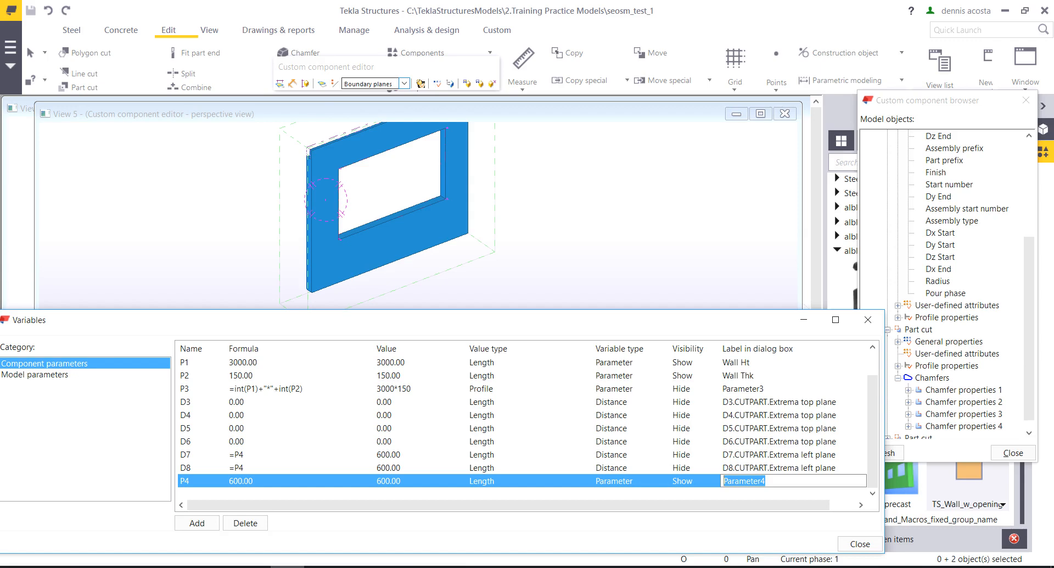
pyautogui.write('Opening ')
pyautogui.write('fron')
pyautogui.write('m edge')
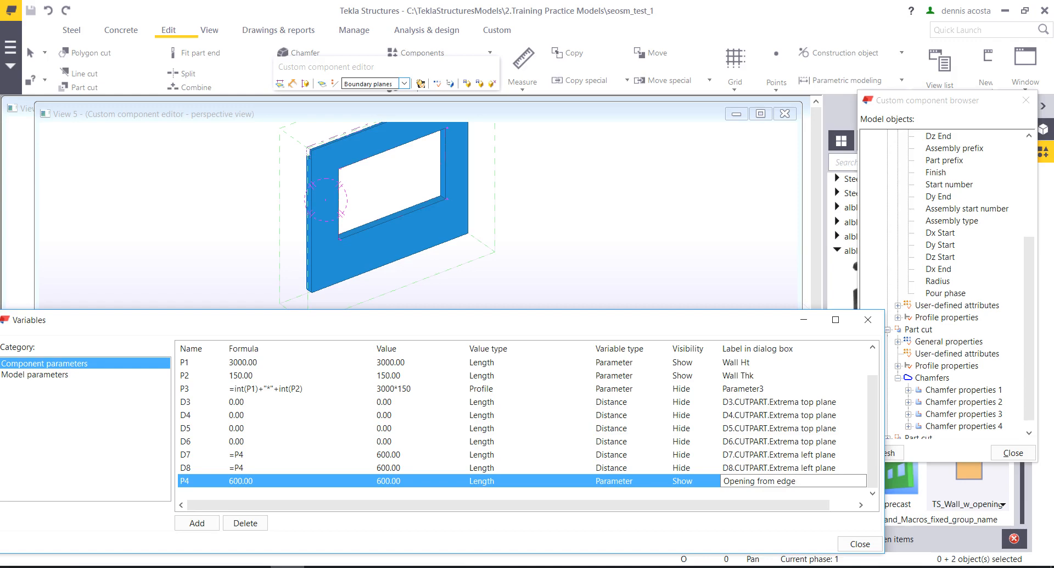
pyautogui.click(511, 455)
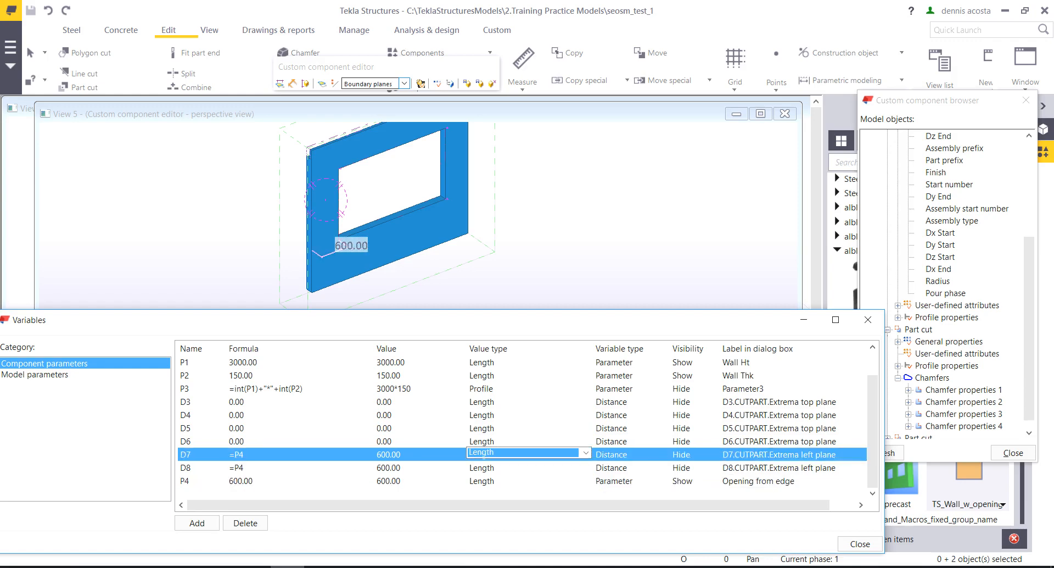
pyautogui.click(274, 481)
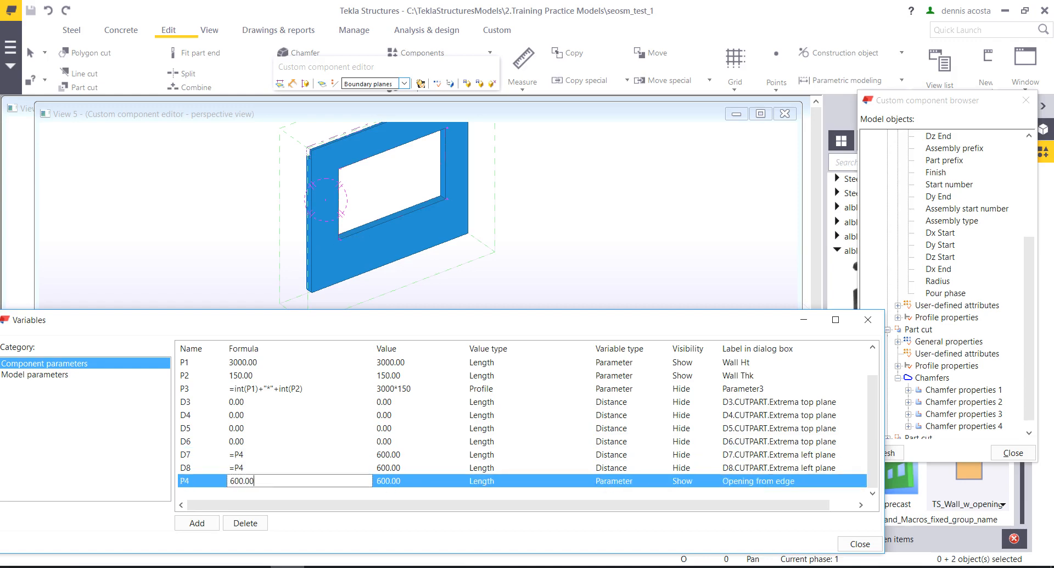
# - Change the dialog box label of parameter P4 to "Opening Edge Distance"
pyautogui.click(768, 481)
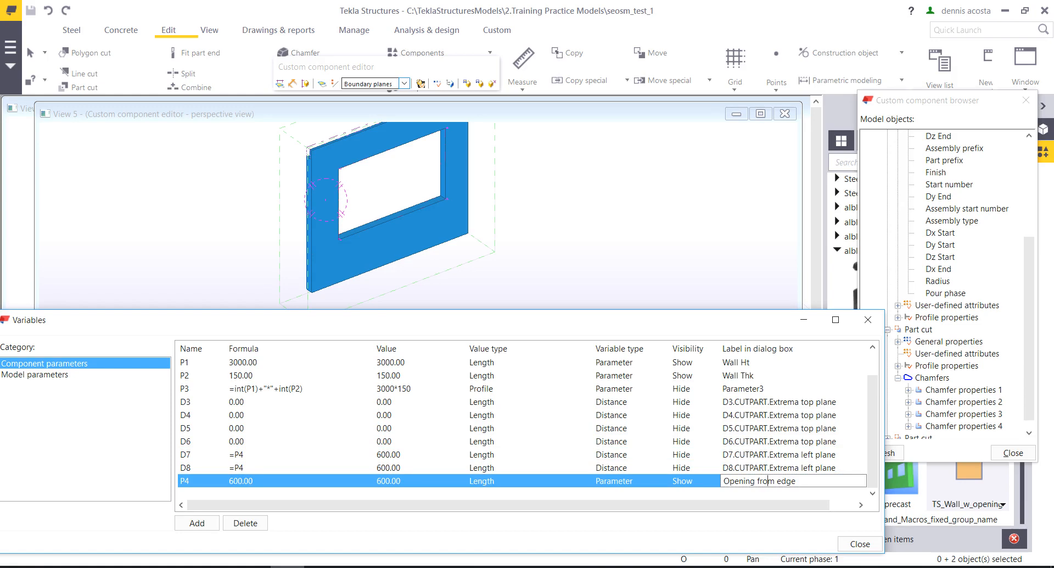
pyautogui.moveTo(800, 481); pyautogui.dragTo(721, 488)
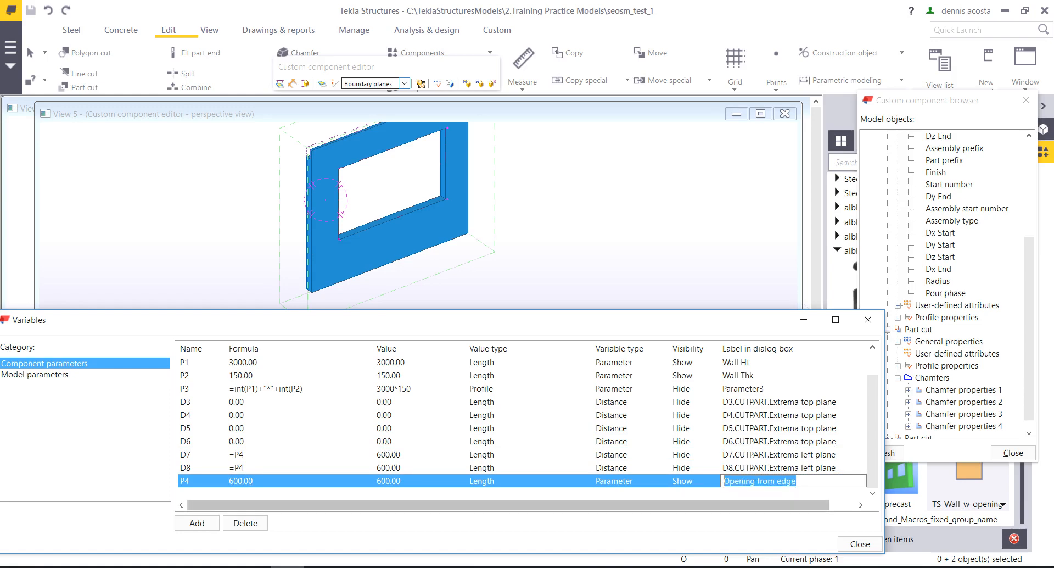
pyautogui.write('Edge ')
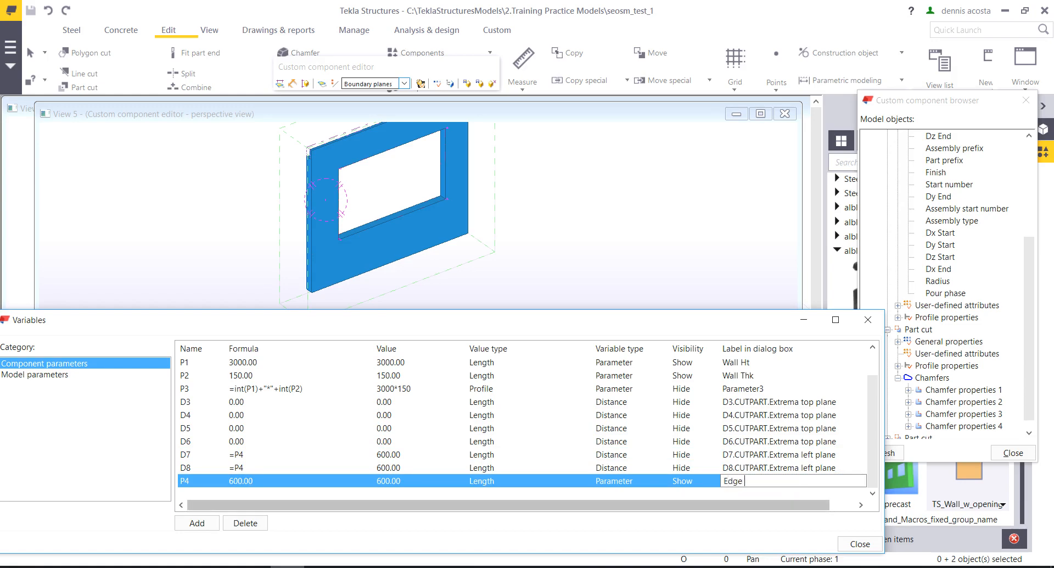
pyautogui.write('Distance')
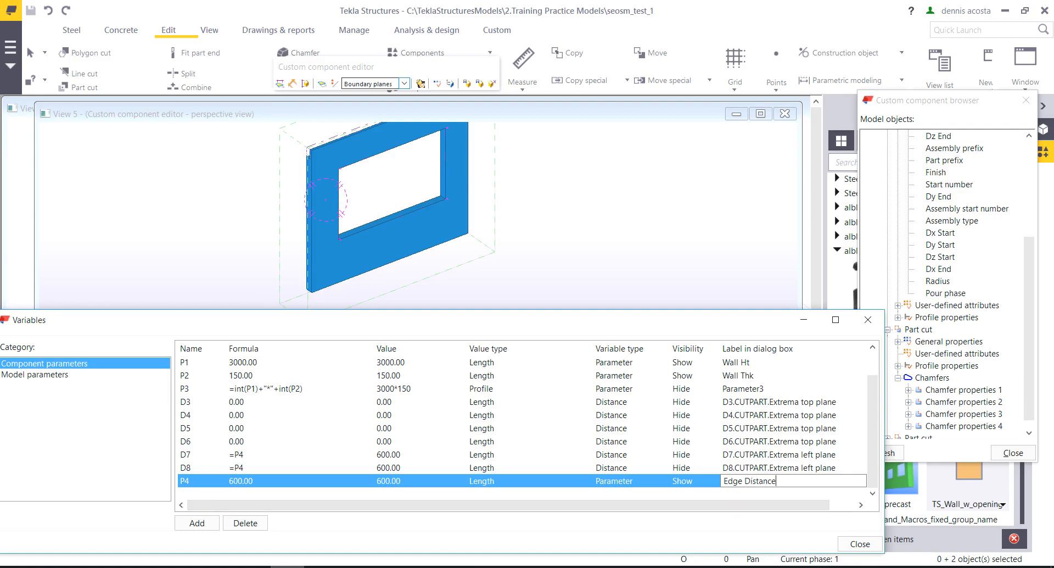
pyautogui.press('Home')
pyautogui.write('Opening')
pyautogui.click(522, 481)
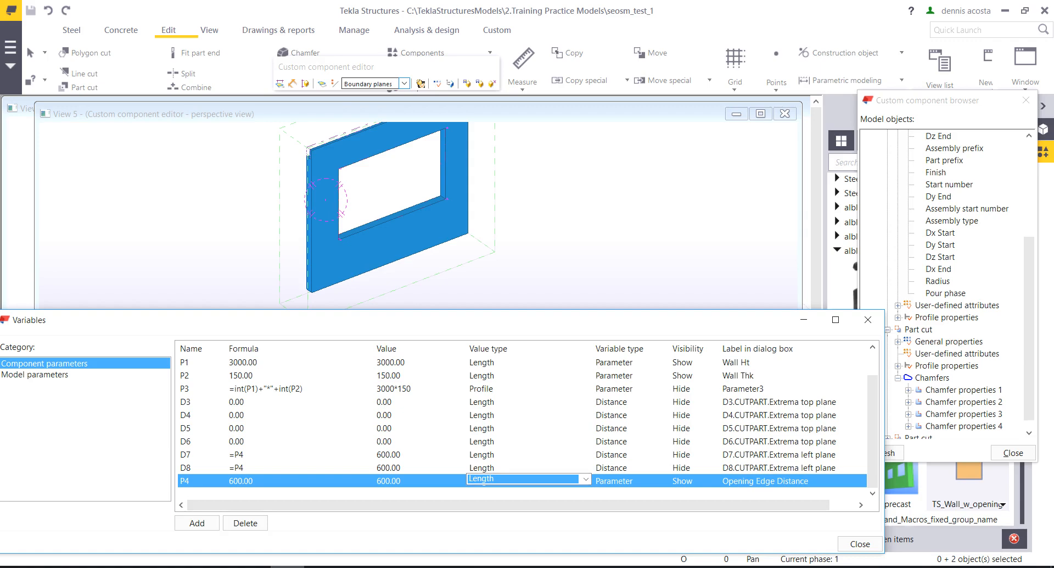
# - Close the custom component editor and save the changes to TS_Wall_w_opening
pyautogui.click(493, 84)
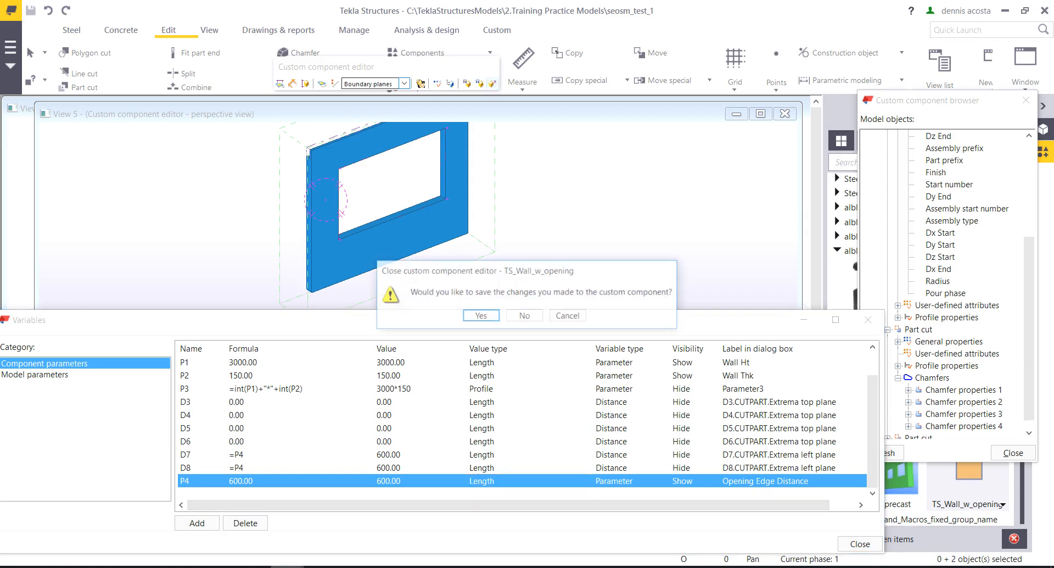
pyautogui.click(481, 316)
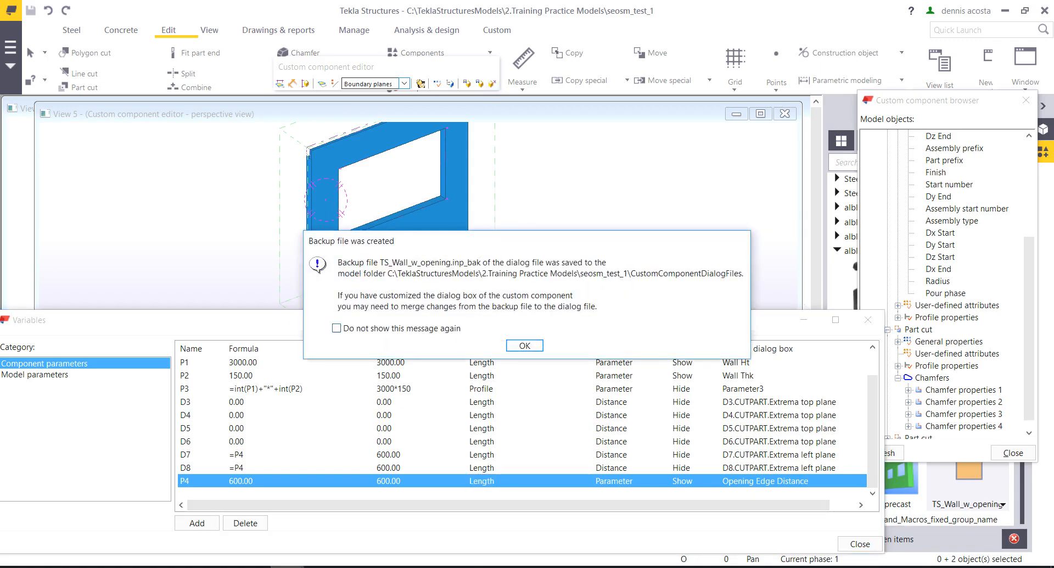
pyautogui.click(525, 345)
# - Place a TS_Wall_w_opening custom part between two points along grid line 1.3, across grid line A.4, and end the command
pyautogui.click(401, 273)
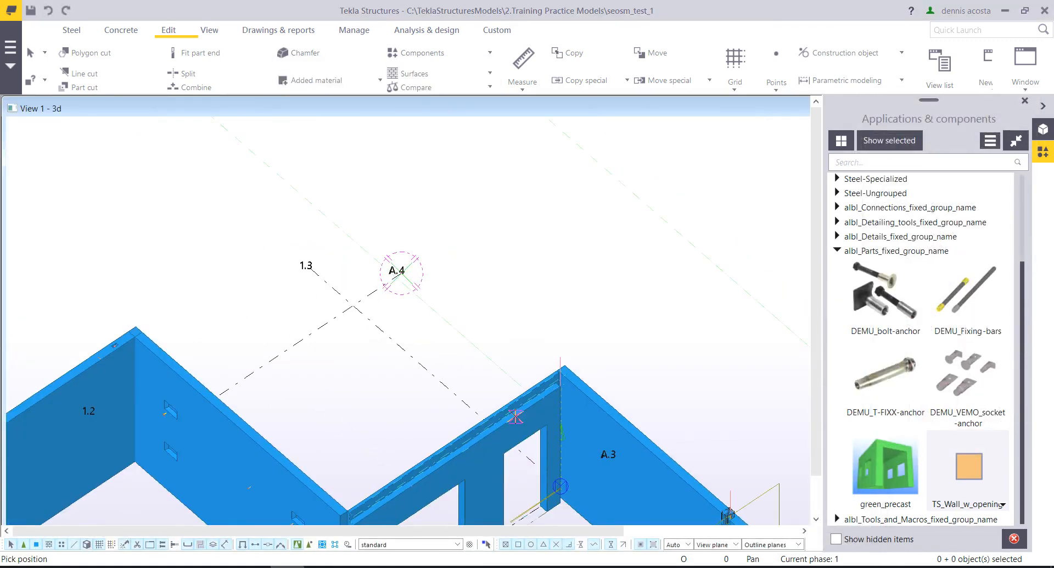
pyautogui.keyDown('ctrl'); pyautogui.moveTo(487, 348); pyautogui.dragTo(372, 335, button='middle'); pyautogui.keyUp('ctrl')
pyautogui.click(390, 353)
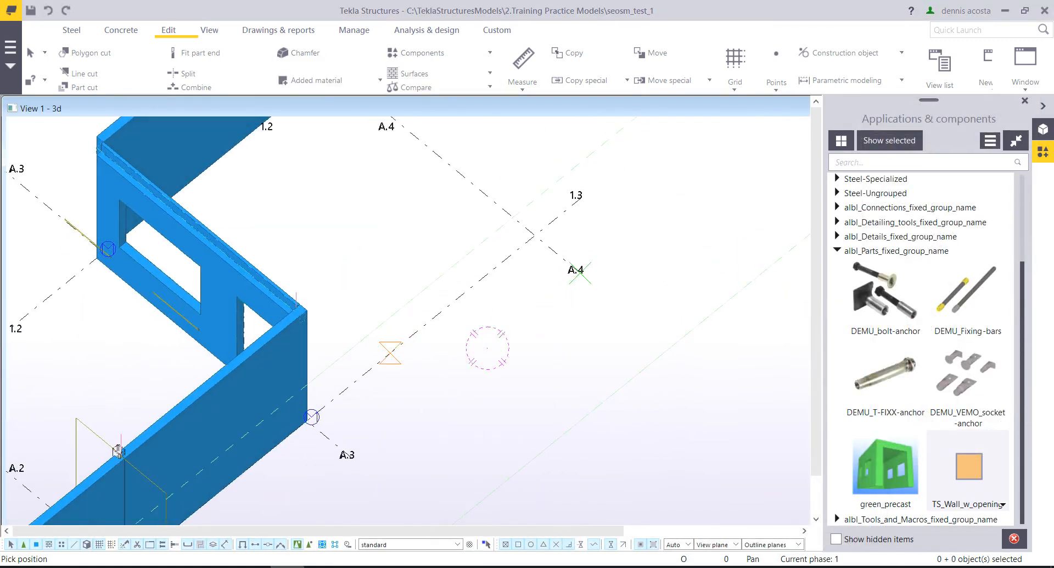
pyautogui.click(574, 203)
pyautogui.rightClick(609, 176)
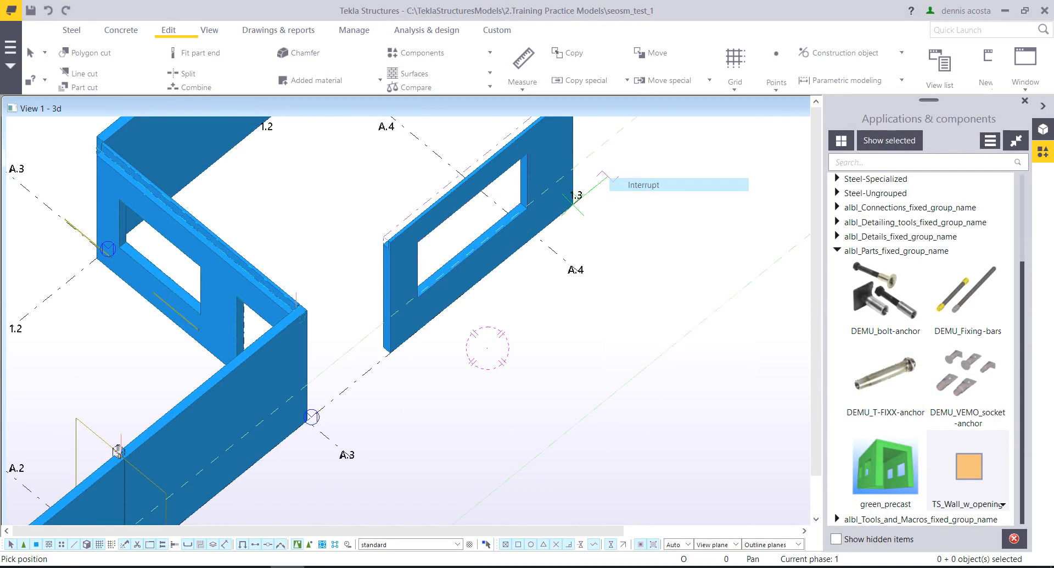
pyautogui.click(627, 183)
# - Open the placed wall's component properties and modify its Wall Ht to 5000
pyautogui.moveTo(459, 213); pyautogui.dragTo(417, 245, button='middle')
pyautogui.scroll(2, 417, 245)
pyautogui.keyDown('ctrl'); pyautogui.moveTo(351, 348); pyautogui.dragTo(339, 302, button='middle'); pyautogui.keyUp('ctrl')
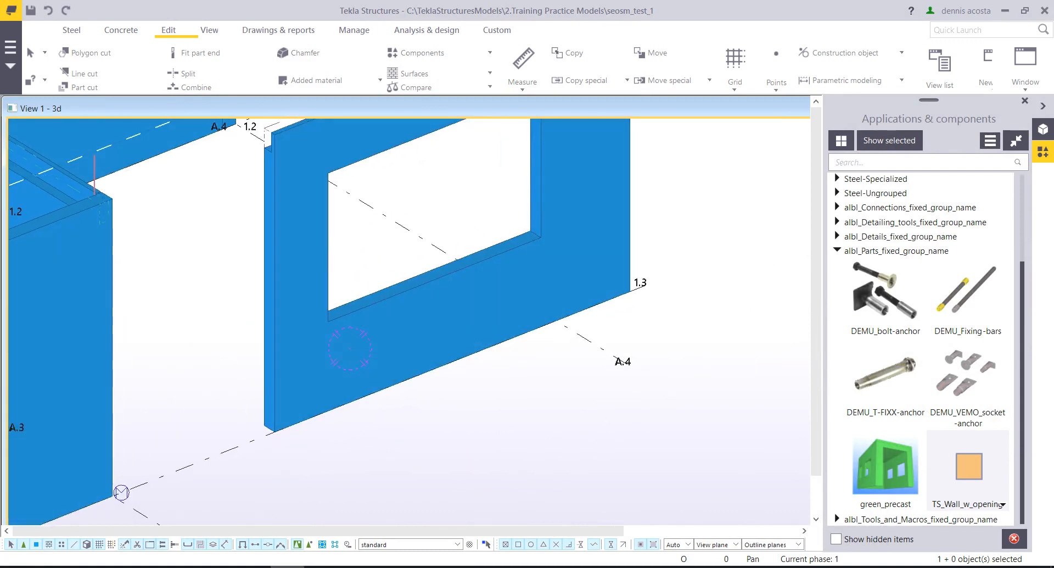
pyautogui.doubleClick(350, 347)
pyautogui.moveTo(357, 204); pyautogui.dragTo(780, 187)
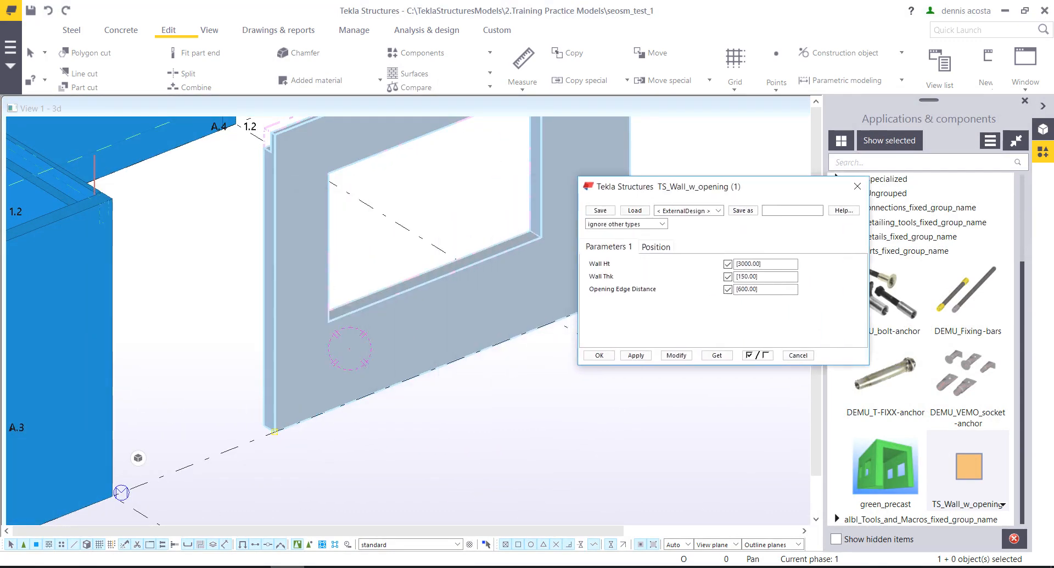
pyautogui.moveTo(483, 274); pyautogui.dragTo(383, 372, button='middle')
pyautogui.scroll(-1, 384, 373)
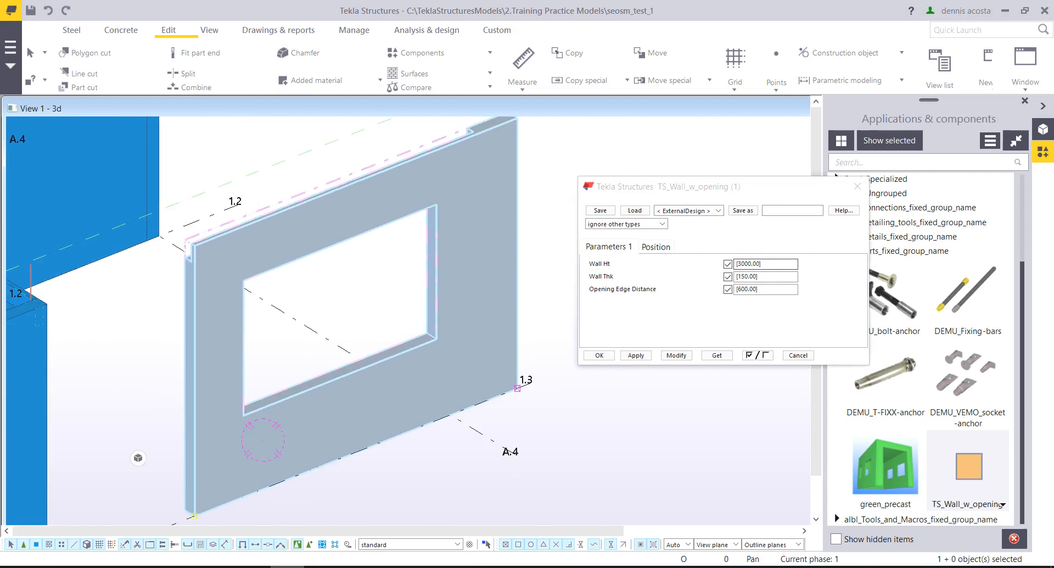
pyautogui.doubleClick(750, 265)
pyautogui.write('000')
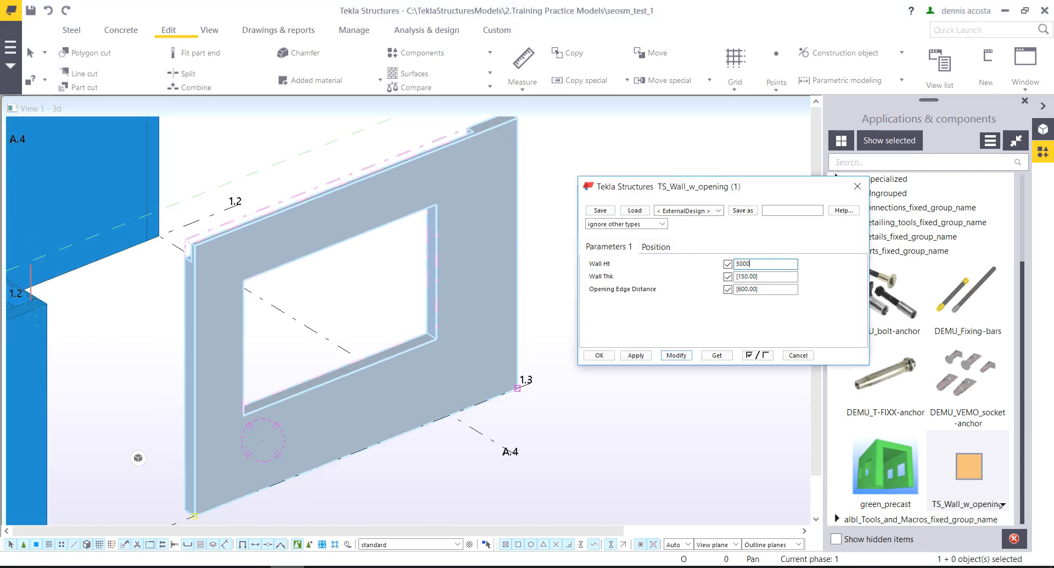
pyautogui.click(677, 356)
pyautogui.moveTo(458, 181); pyautogui.dragTo(456, 221, button='middle')
pyautogui.scroll(-4, 455, 221)
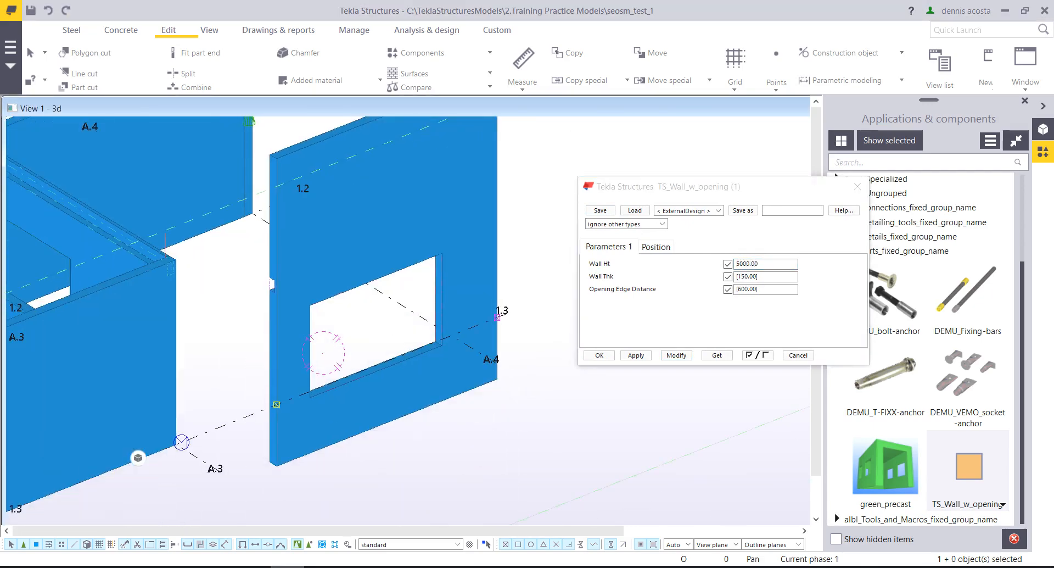
# - Set the placed wall's At depth position to Front with an offset of 0
pyautogui.scroll(4, 301, 455)
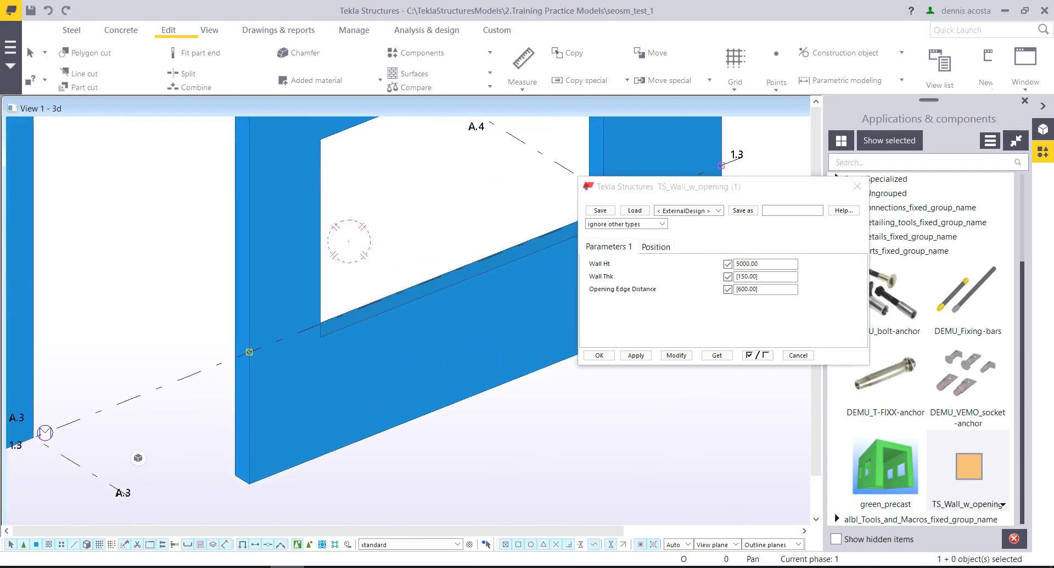
pyautogui.click(656, 247)
pyautogui.doubleClick(714, 289)
pyautogui.write('0')
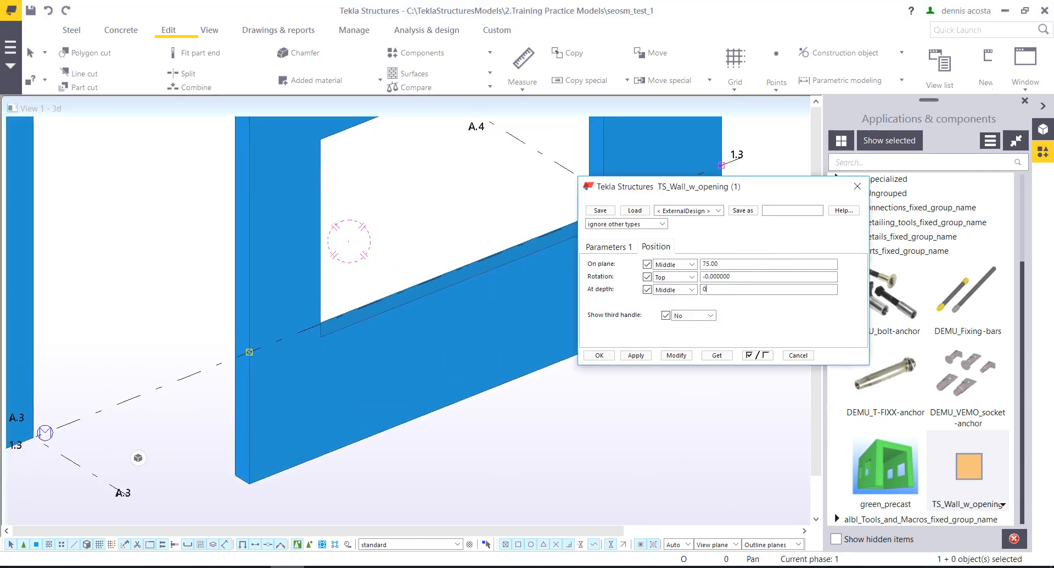
pyautogui.click(692, 289)
pyautogui.click(665, 308)
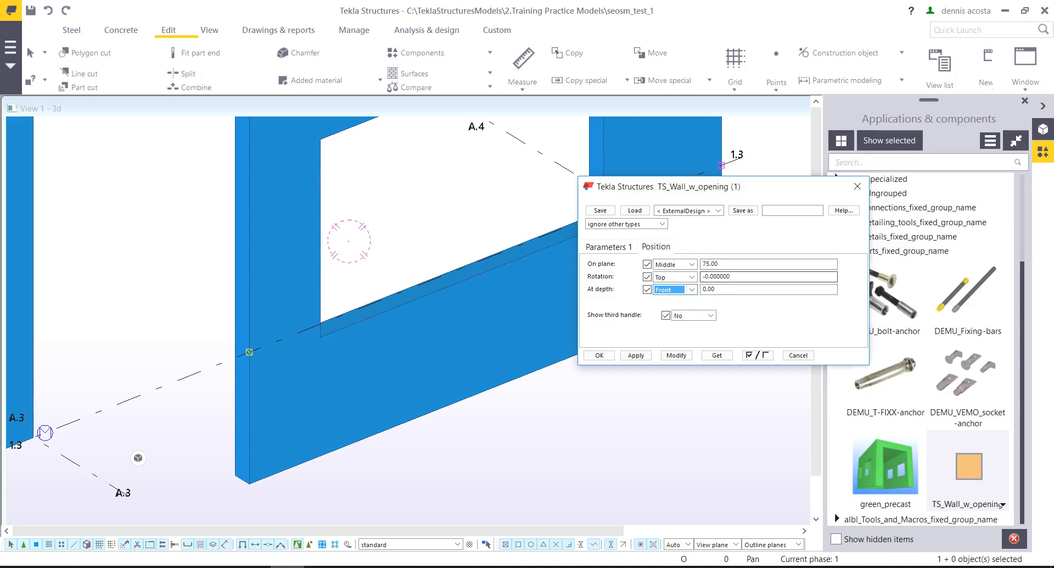
# - Set the wall's On plane position to Right with an offset of 0 and modify the placed component
pyautogui.doubleClick(712, 264)
pyautogui.write('0')
pyautogui.click(691, 265)
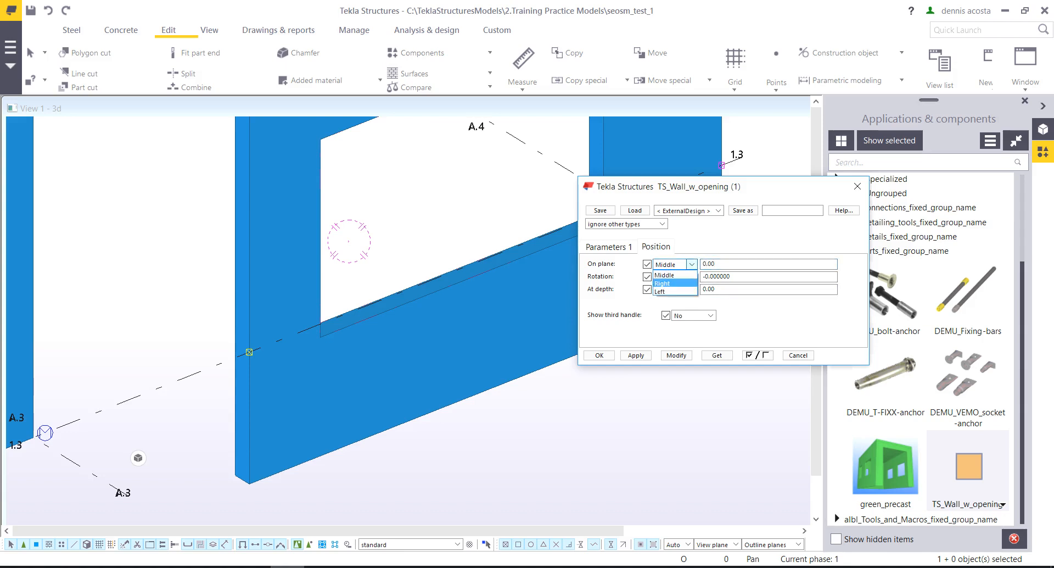
pyautogui.click(665, 283)
pyautogui.click(677, 356)
pyautogui.moveTo(354, 321); pyautogui.dragTo(322, 382, button='middle')
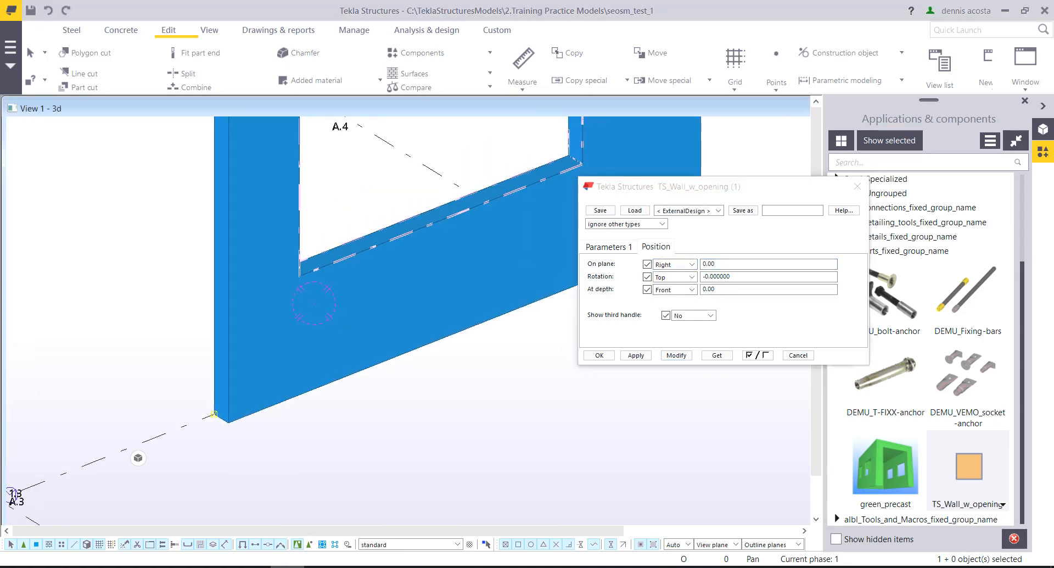
# - Switch the wall's On plane position to Left and modify the placed component
pyautogui.scroll(-2, 321, 382)
pyautogui.click(692, 265)
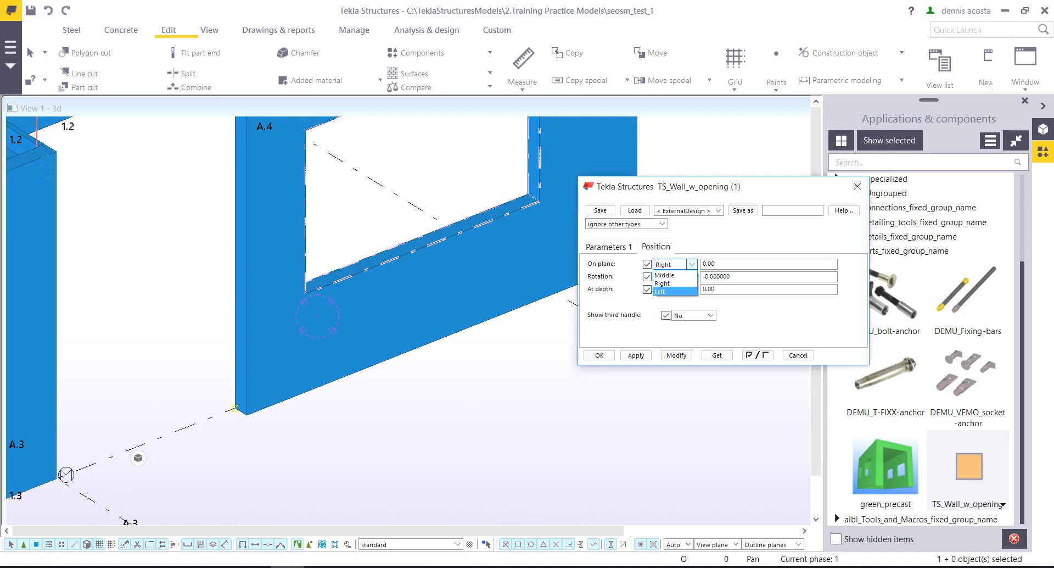
pyautogui.click(659, 291)
pyautogui.click(677, 355)
pyautogui.scroll(-2, 324, 472)
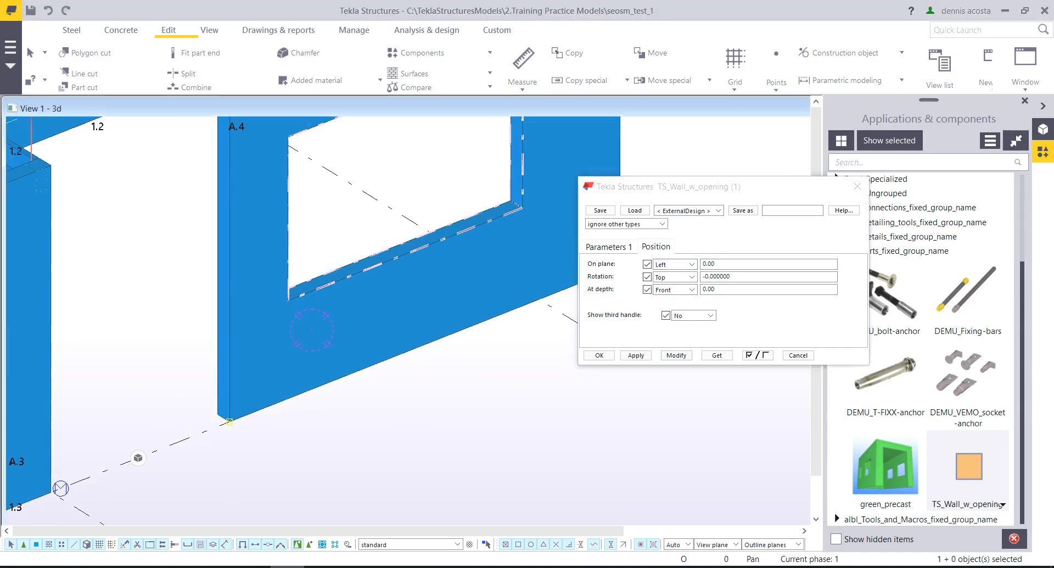
pyautogui.scroll(-1, 346, 401)
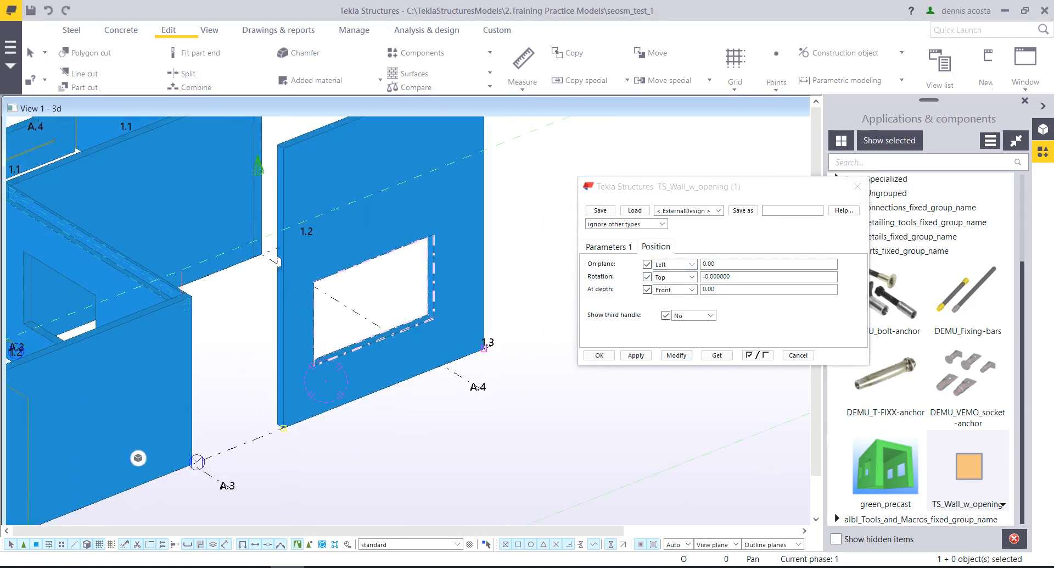
# - Set the placed wall's Wall Ht to 3000, apply the modification and close the component properties
pyautogui.click(609, 247)
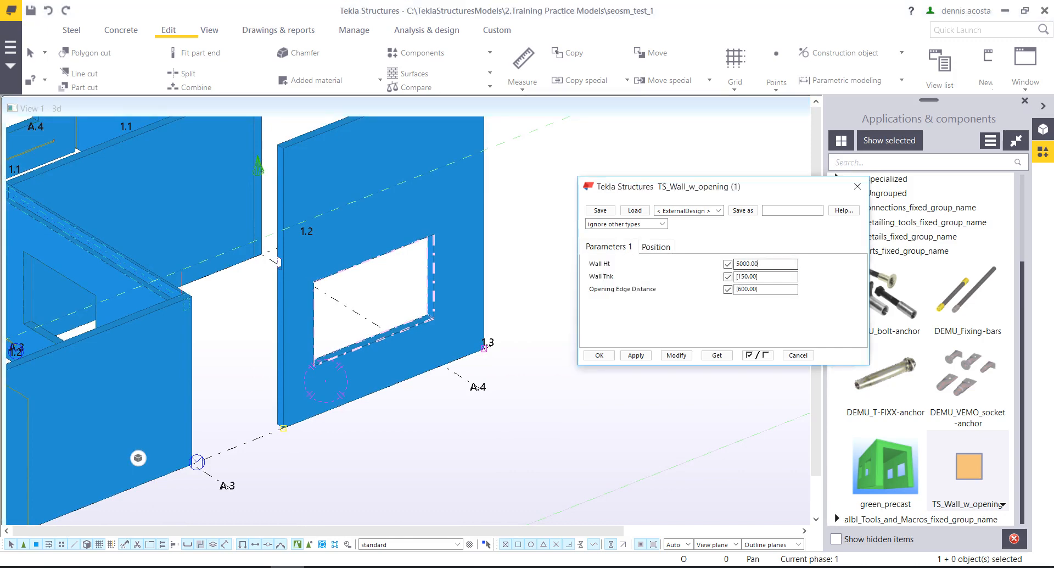
pyautogui.doubleClick(749, 264)
pyautogui.write('3000')
pyautogui.click(676, 355)
pyautogui.click(636, 355)
pyautogui.click(599, 355)
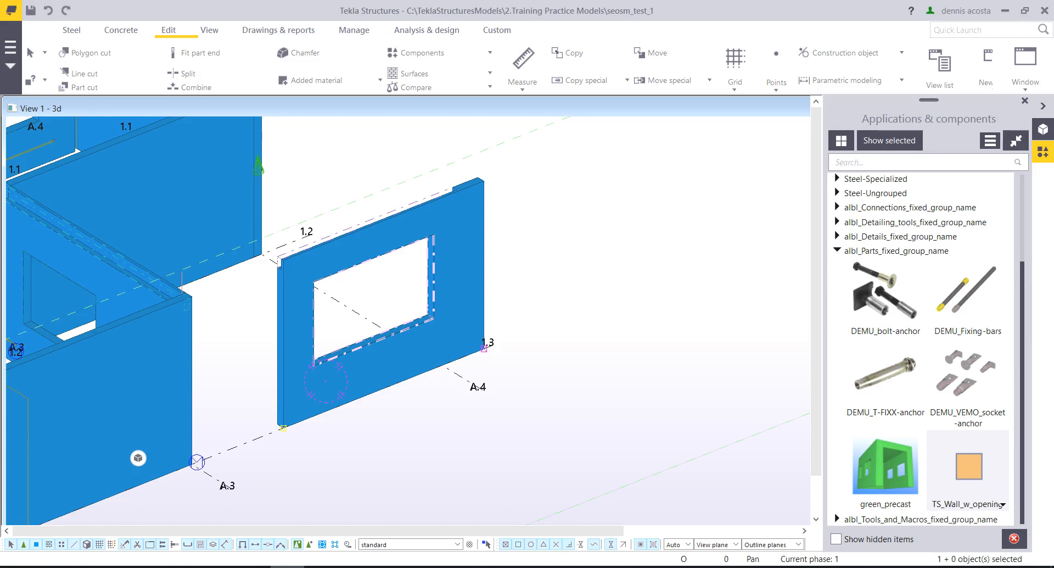
# - Open the placed wall in the custom component editor, enlarging its perspective view, and display the component's variables
pyautogui.rightClick(468, 227)
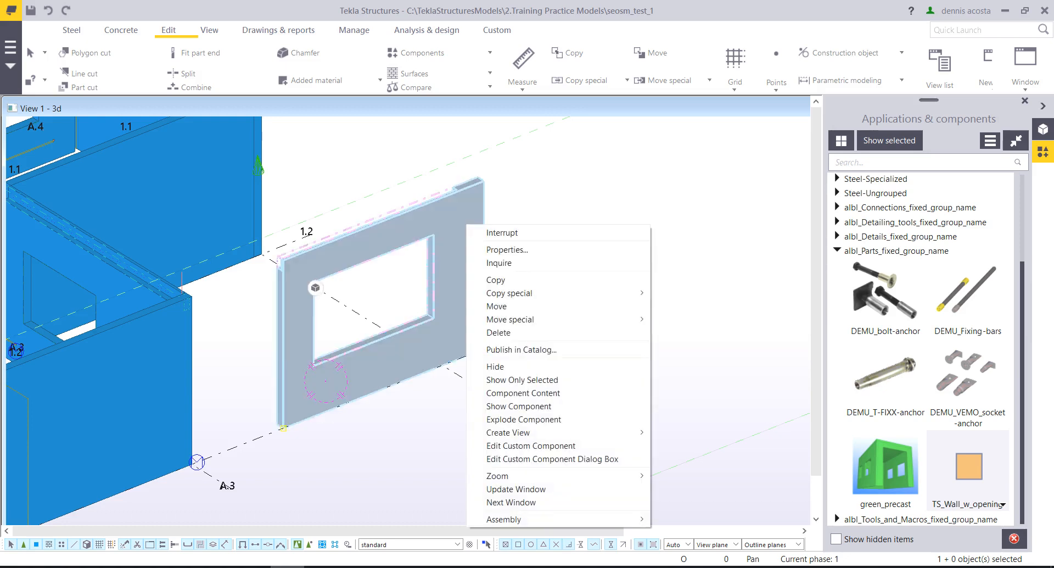
pyautogui.click(516, 442)
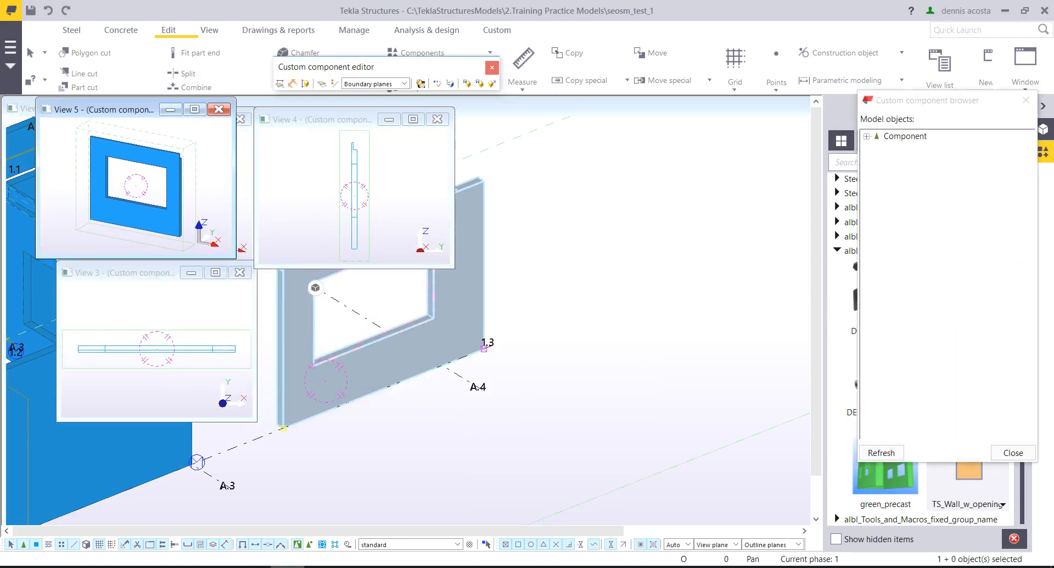
pyautogui.moveTo(235, 258); pyautogui.dragTo(809, 358)
pyautogui.click(438, 84)
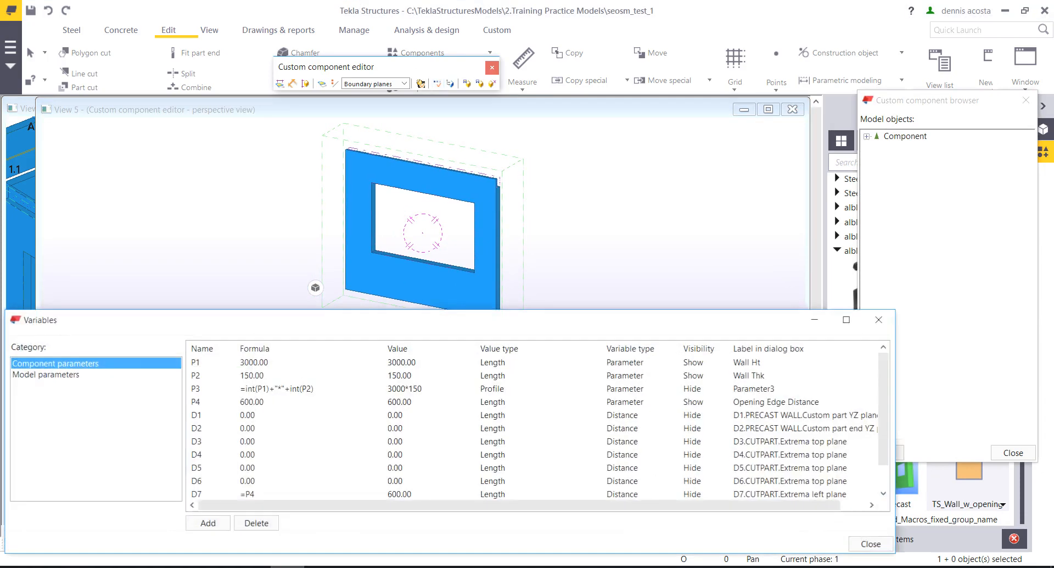
# - Bind the opening cut's two right-hand corner points to the wall's left end face
pyautogui.scroll(-3, 404, 176)
pyautogui.moveTo(403, 176); pyautogui.dragTo(461, 200, button='middle')
pyautogui.scroll(3, 460, 154)
pyautogui.click(460, 240)
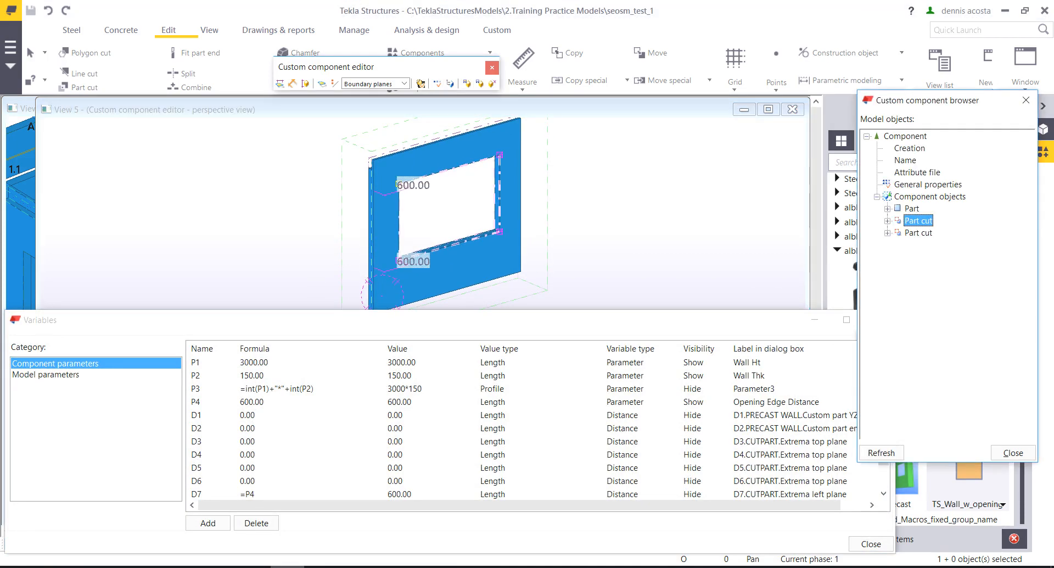
pyautogui.keyDown('alt'); pyautogui.moveTo(476, 140); pyautogui.dragTo(526, 261); pyautogui.keyUp('alt')
pyautogui.rightClick(501, 156)
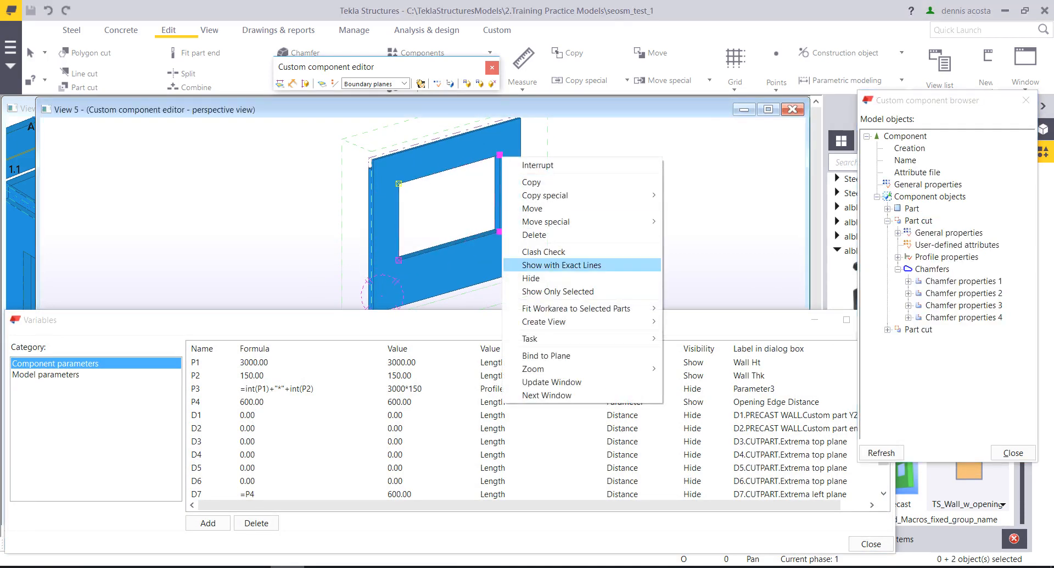
pyautogui.click(549, 354)
pyautogui.moveTo(371, 275); pyautogui.dragTo(431, 214, button='middle')
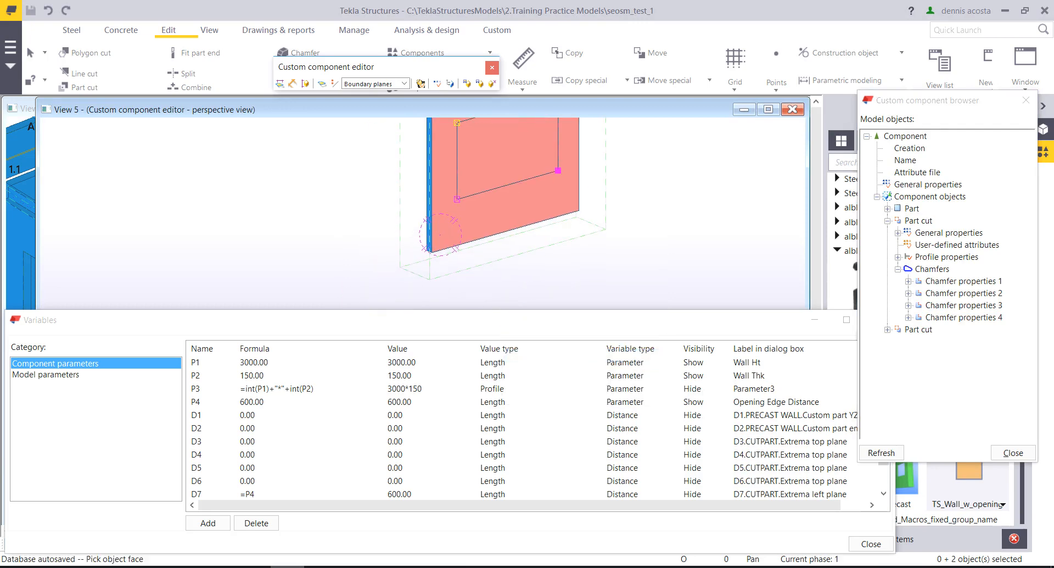
pyautogui.scroll(2, 427, 213)
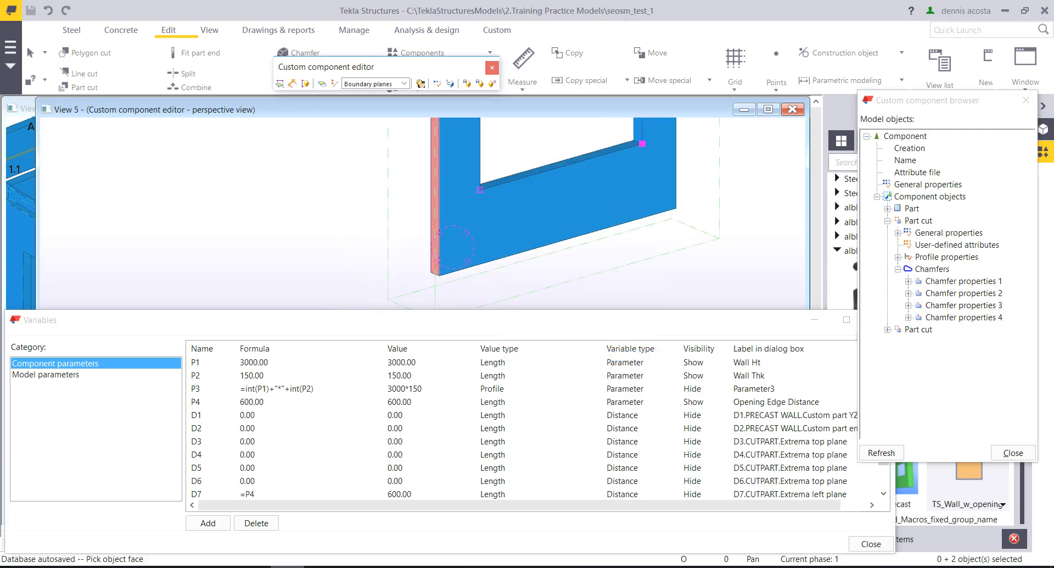
pyautogui.click(435, 216)
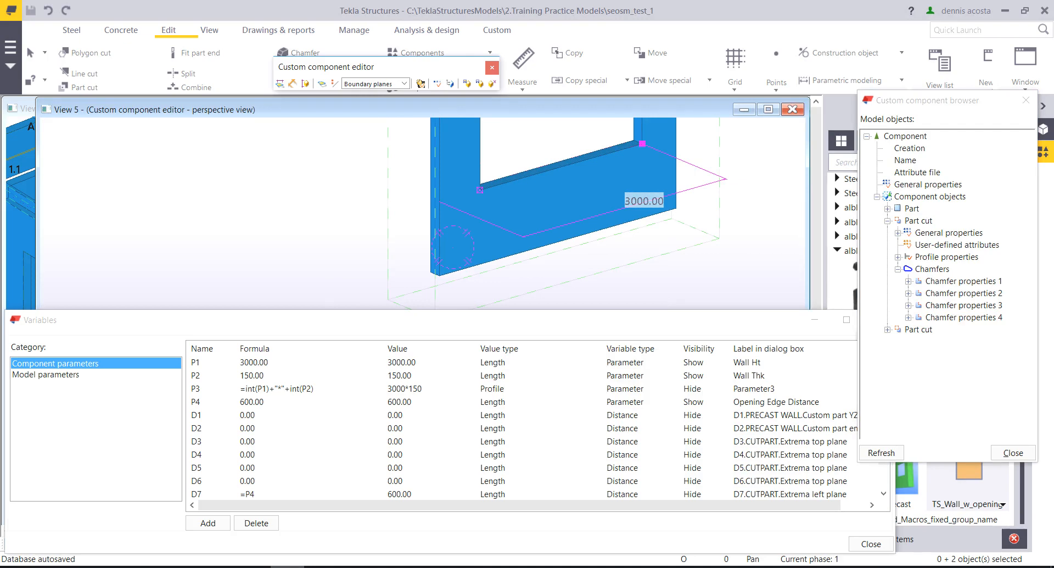
pyautogui.rightClick(727, 140)
pyautogui.click(746, 146)
# - Add a length parameter labelled "Opening Width" to the component variables and set its formula to 2400
pyautogui.moveTo(714, 321); pyautogui.dragTo(692, 318)
pyautogui.moveTo(863, 396); pyautogui.dragTo(862, 439)
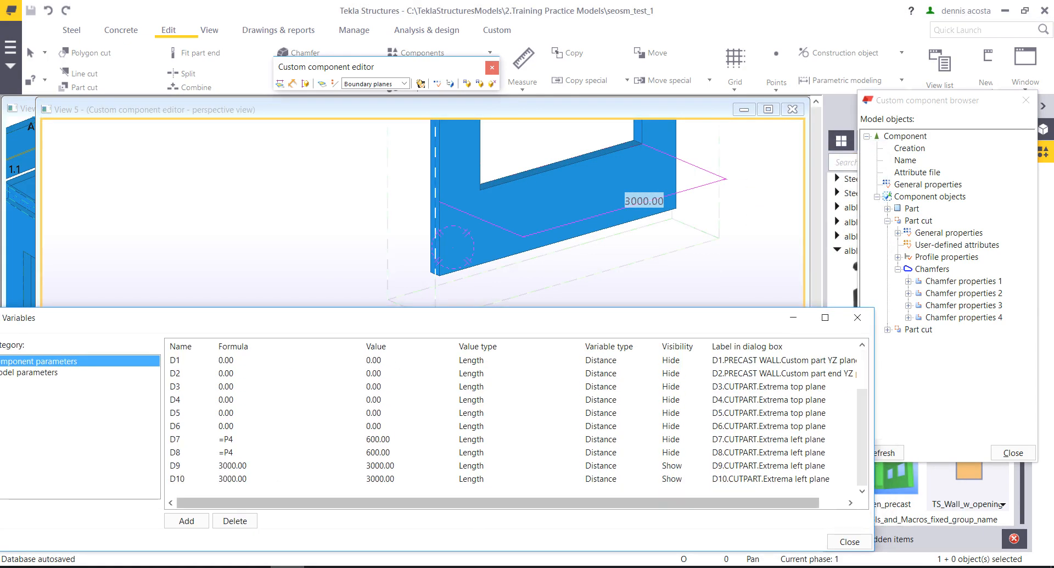
pyautogui.click(186, 520)
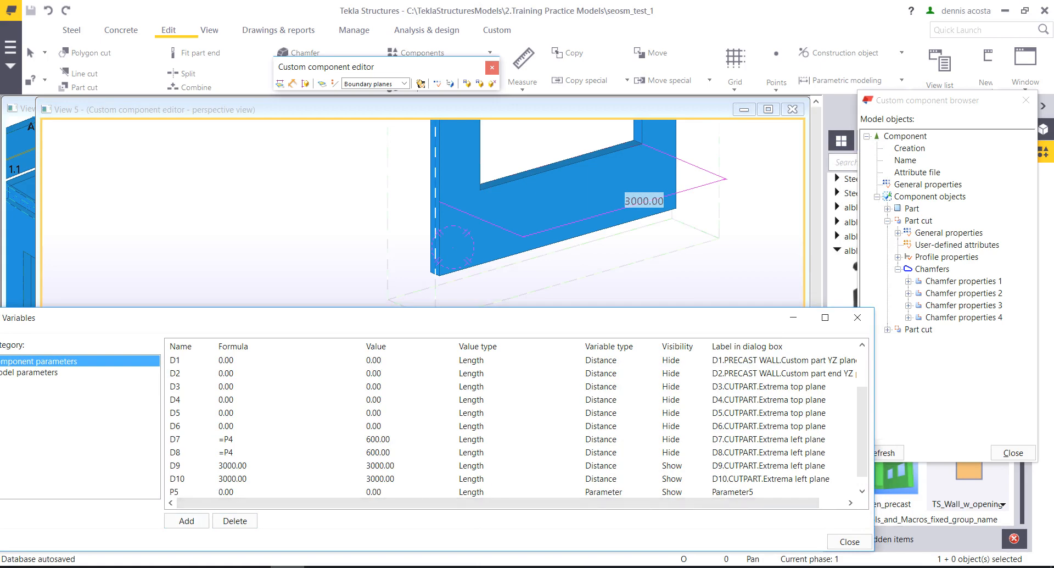
pyautogui.doubleClick(734, 479)
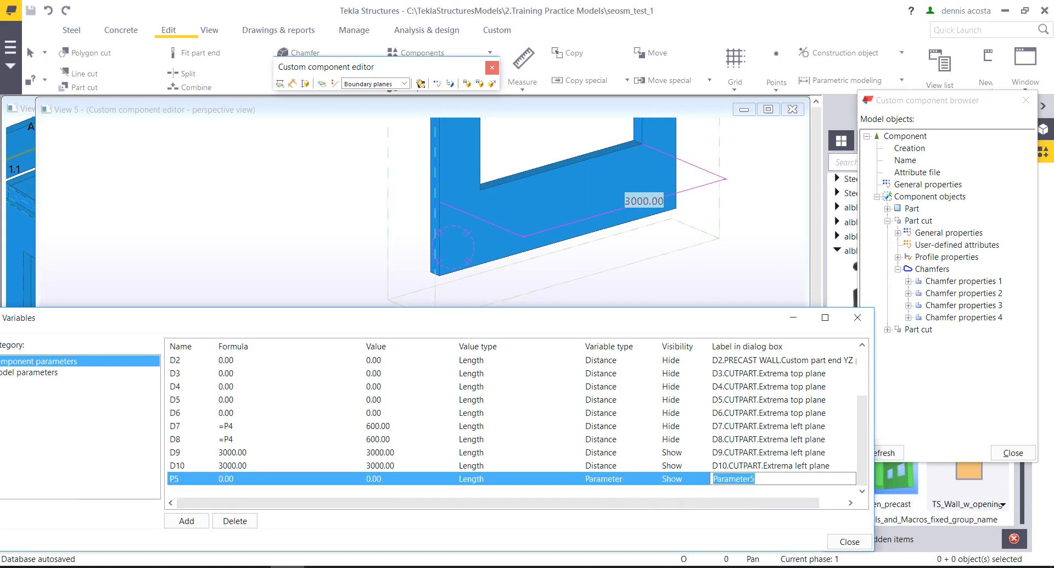
pyautogui.write('OP')
pyautogui.press('BackSpace')
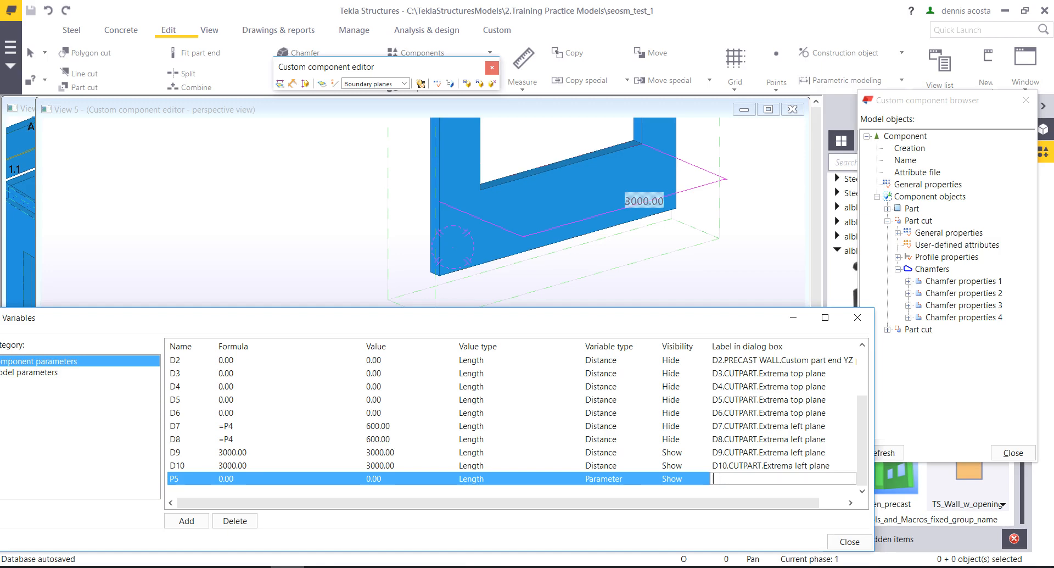
pyautogui.write('pening Width')
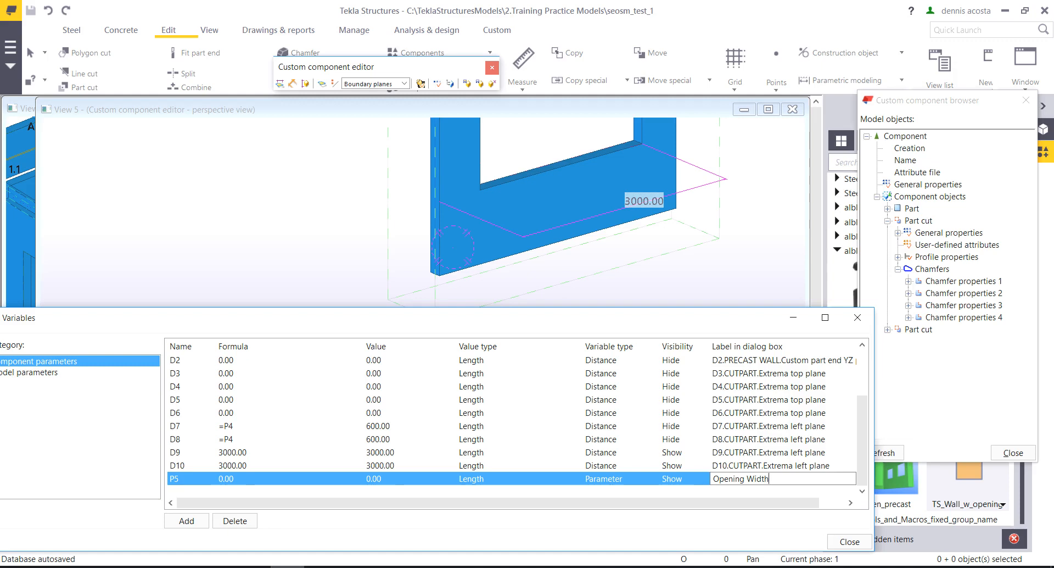
pyautogui.click(227, 479)
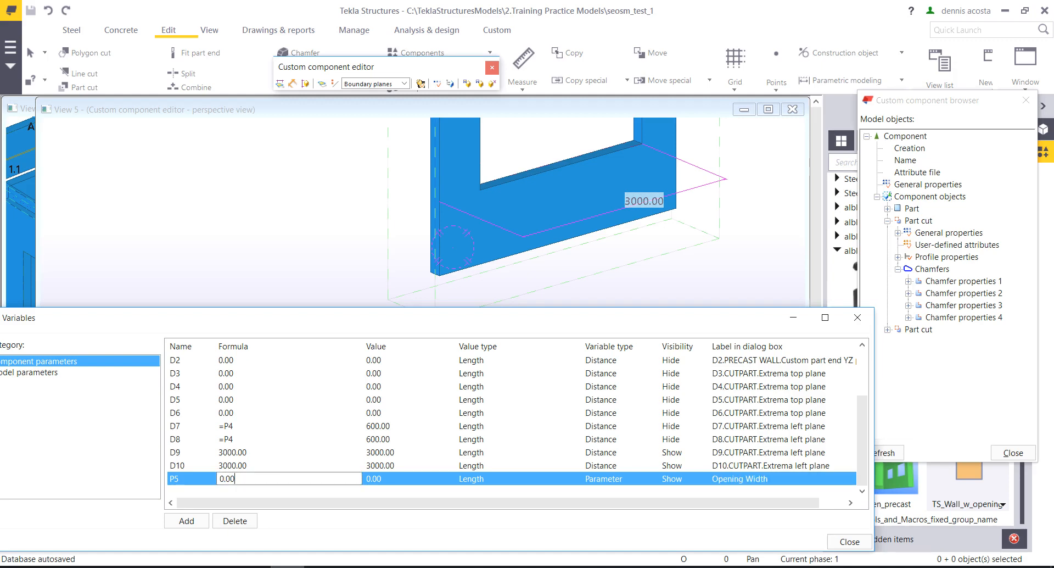
pyautogui.doubleClick(227, 479)
pyautogui.write('2400')
pyautogui.press('Return')
# - Set the formula of distance variable D9 to =P4+P5
pyautogui.scroll(3, 516, 423)
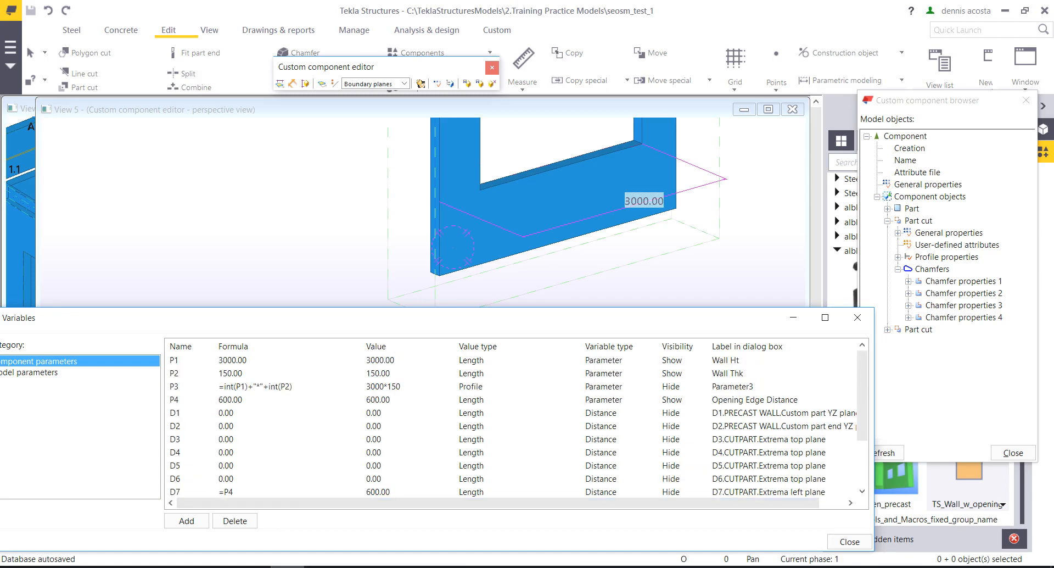
pyautogui.scroll(-3, 517, 423)
pyautogui.click(235, 453)
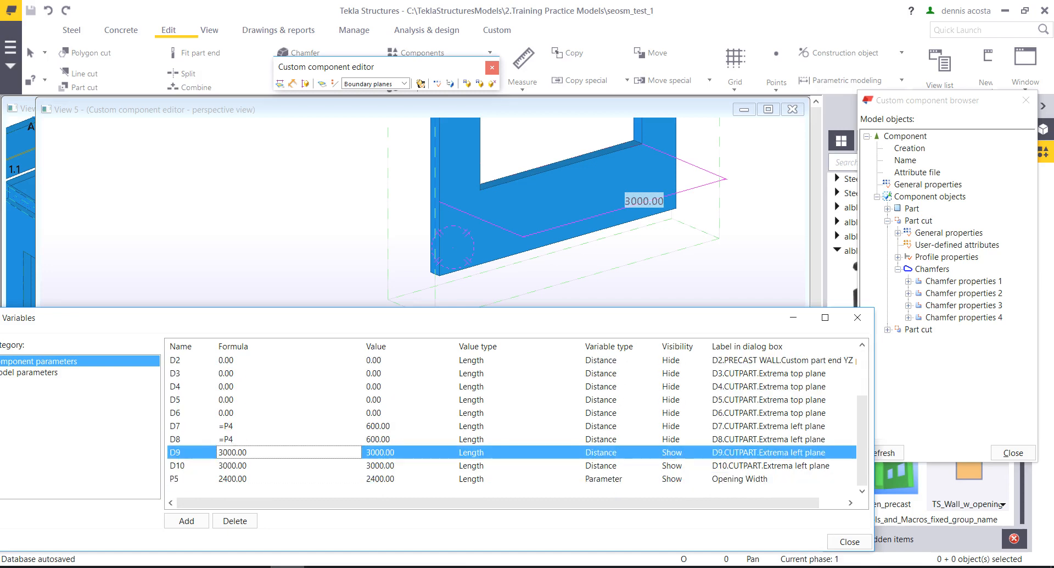
pyautogui.doubleClick(235, 453)
pyautogui.write('=P')
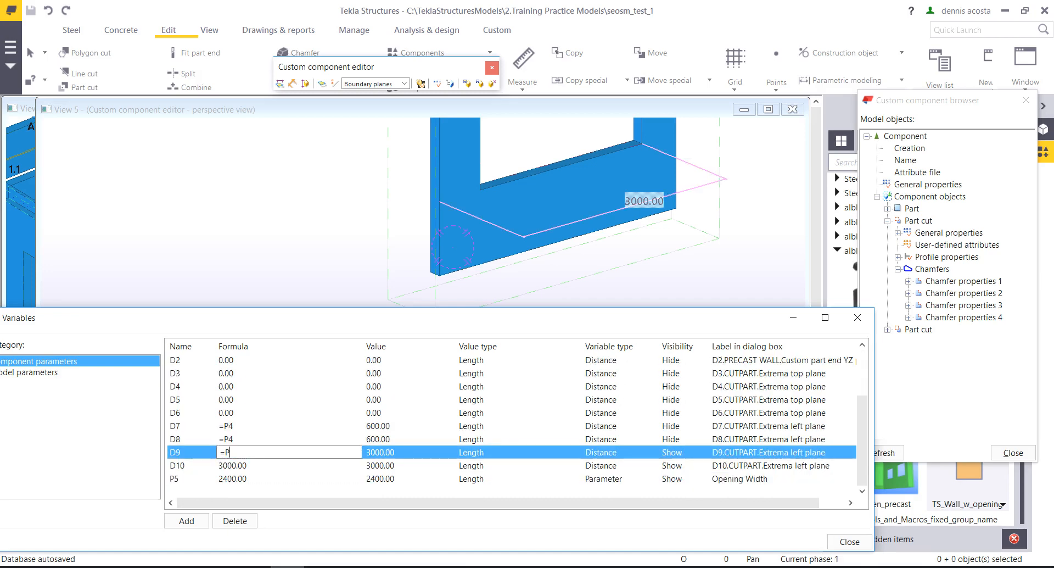
pyautogui.write('4+P4')
pyautogui.press('BackSpace')
pyautogui.write('5')
pyautogui.press('Return')
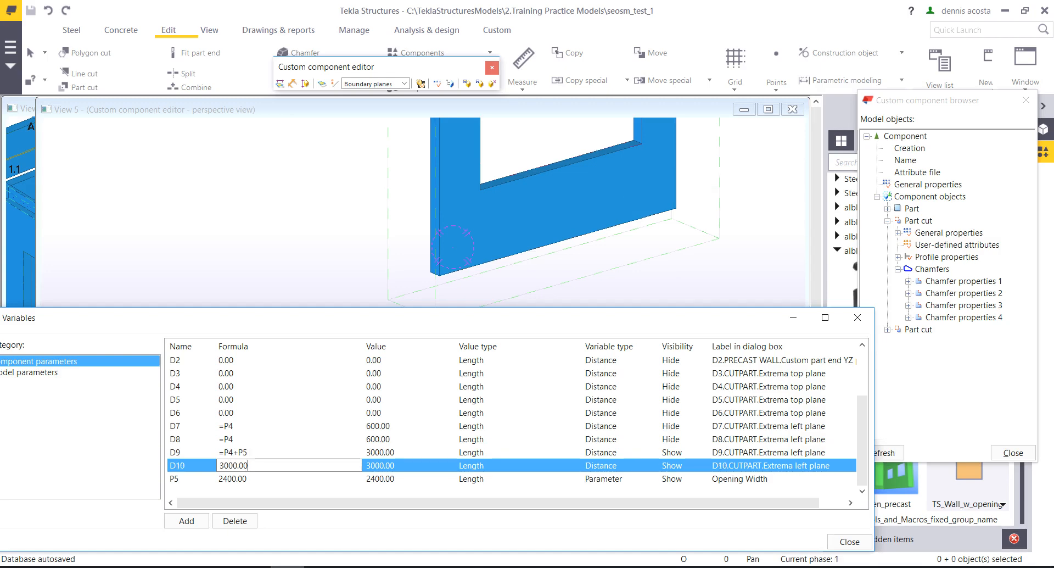
# - Give distance variable D10 the same formula, =P4+P5
pyautogui.click(253, 453)
pyautogui.moveTo(251, 453)
pyautogui.mouseDown()
pyautogui.moveTo(219, 453)
pyautogui.moveTo(251, 465)
pyautogui.mouseUp()
pyautogui.click(221, 466)
pyautogui.write('=P4+P5')
pyautogui.click(241, 426)
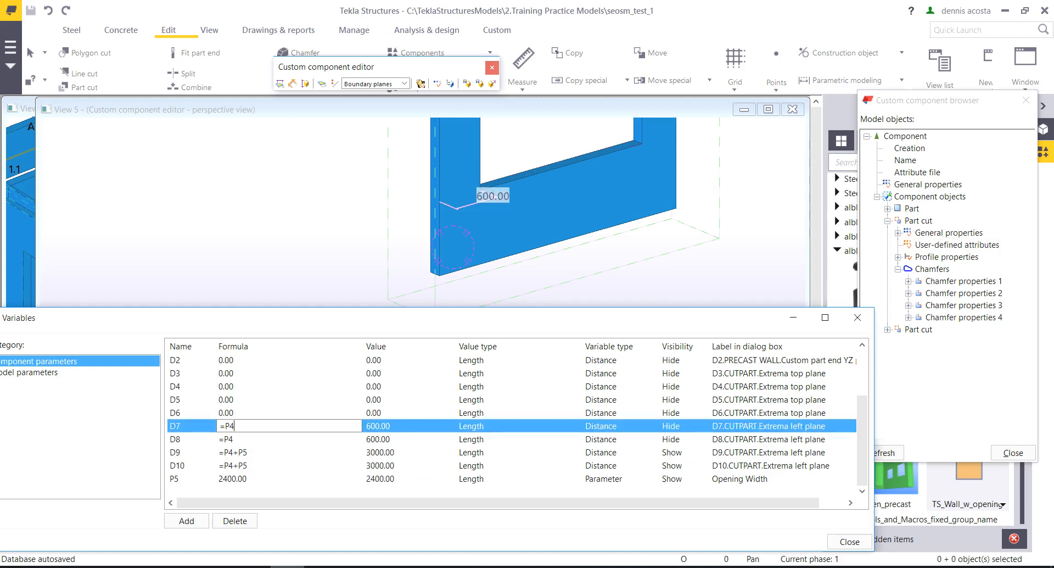
# - Set the visibility of distance variables D9 and D10 to Hide
pyautogui.click(681, 452)
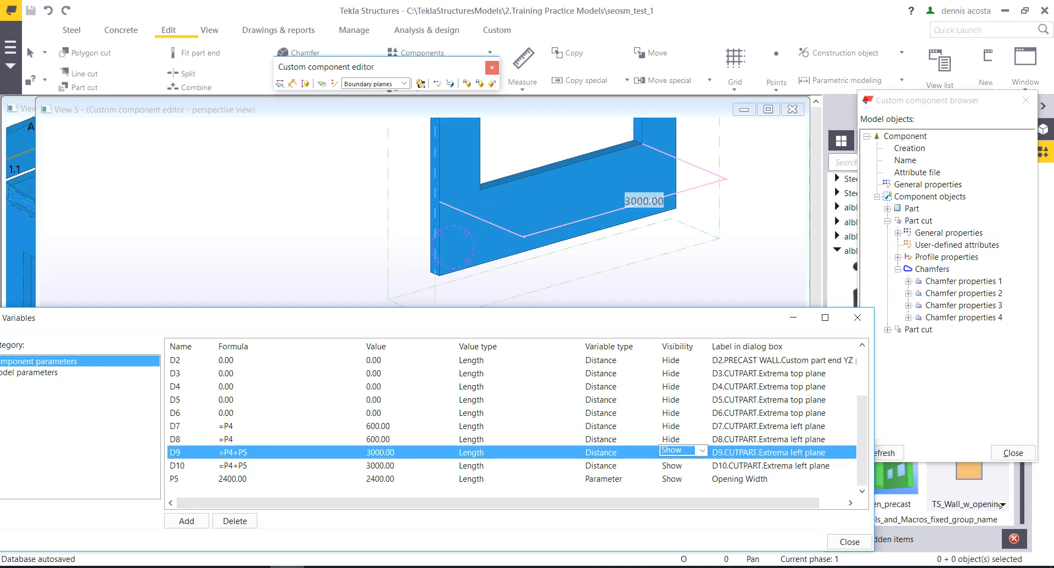
pyautogui.click(701, 452)
pyautogui.click(681, 466)
pyautogui.press('h')
# - Test the wall opening by setting the Opening Width parameter P5 to 1500
pyautogui.moveTo(551, 248); pyautogui.dragTo(528, 272, button='middle')
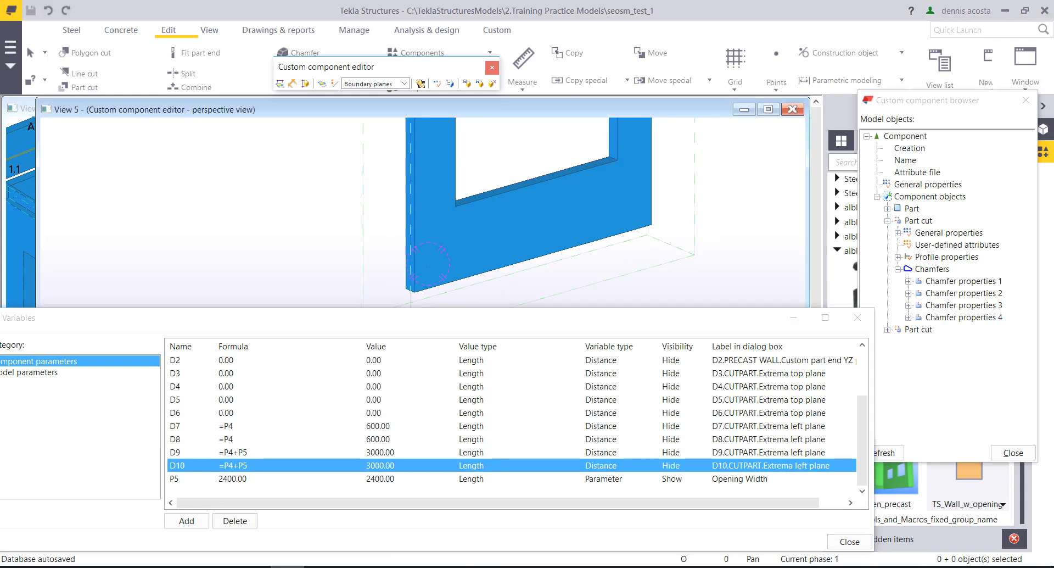
pyautogui.scroll(-2, 527, 272)
pyautogui.click(247, 479)
pyautogui.moveTo(250, 479); pyautogui.dragTo(218, 479)
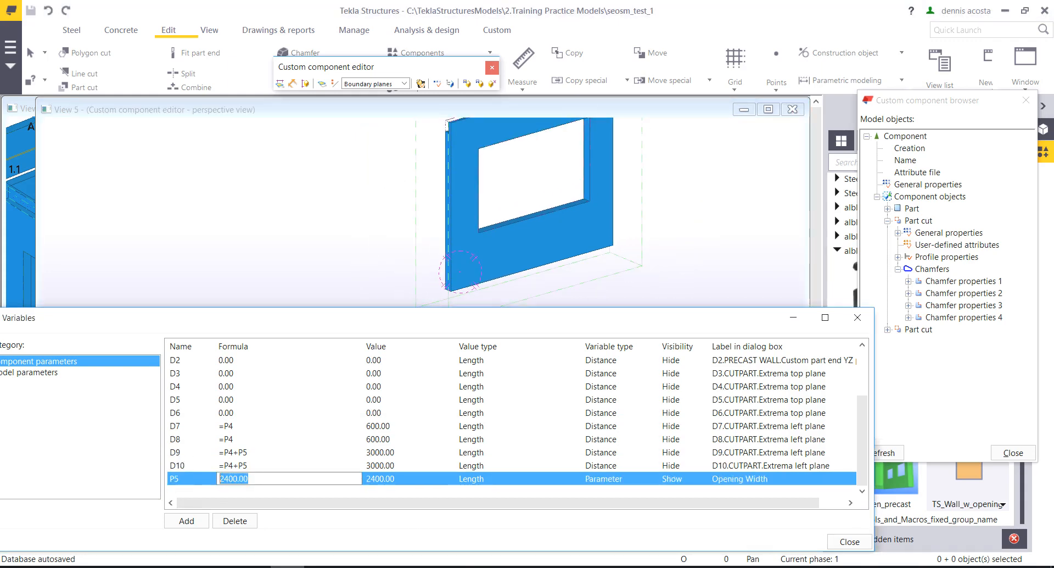
pyautogui.write('1500')
pyautogui.press('Return')
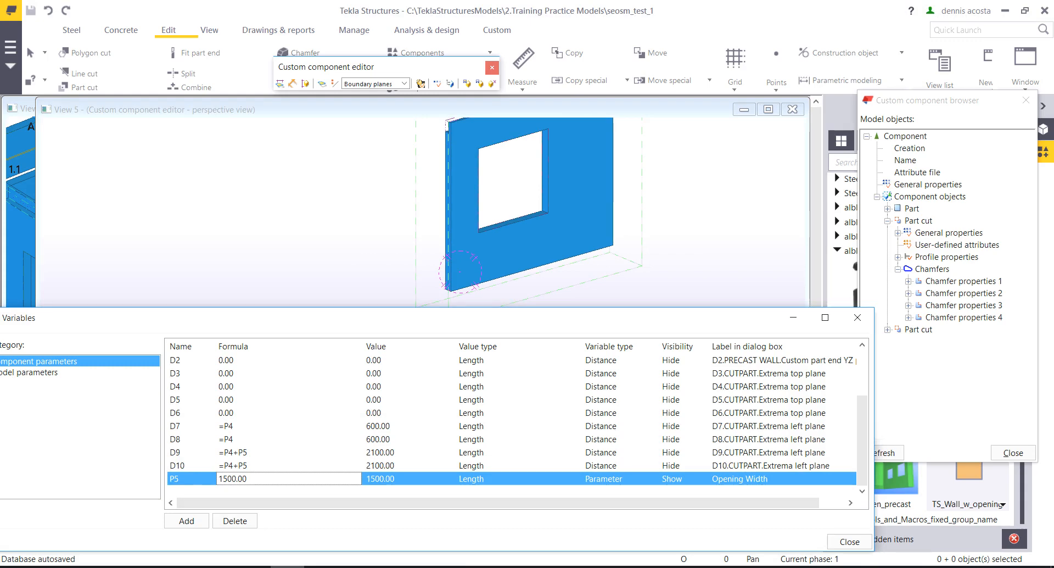
# - Restore the Opening Width parameter P5 to 2400
pyautogui.click(232, 479)
pyautogui.doubleClick(232, 479)
pyautogui.write('2400')
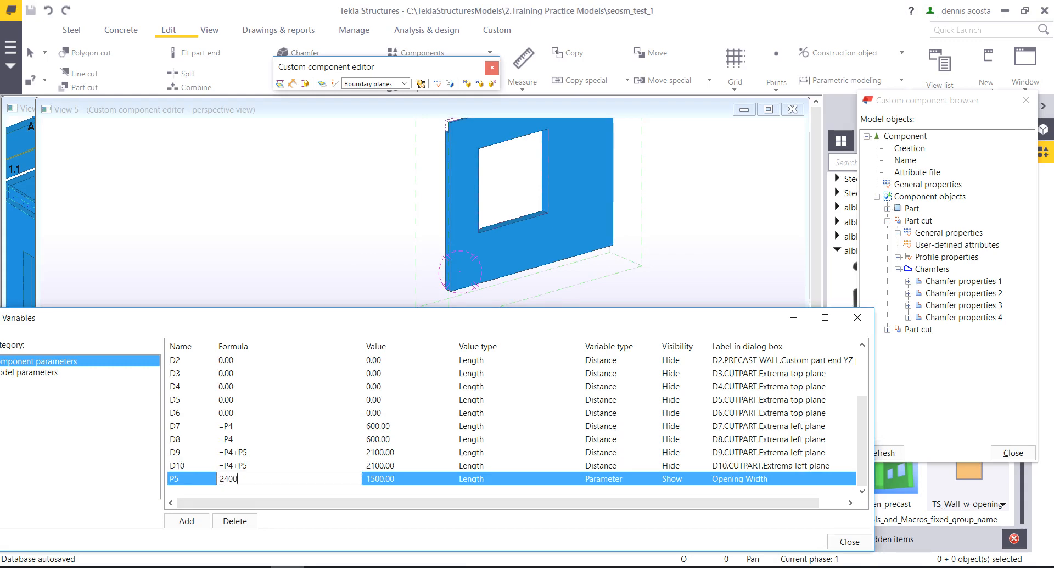
pyautogui.press('Return')
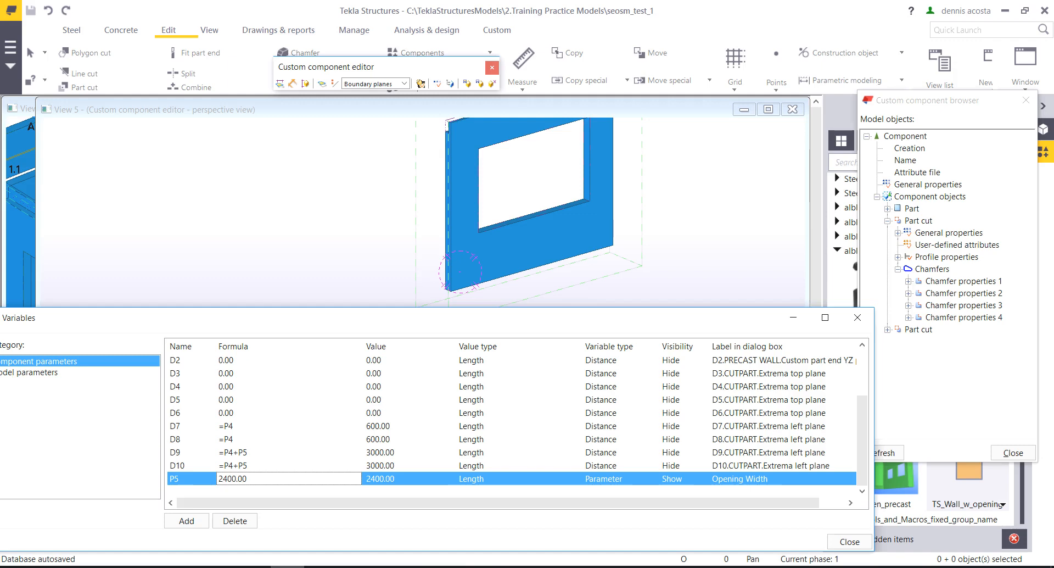
# - Bind all four corner points of the opening's part cut to the wall's bottom face
pyautogui.click(918, 221)
pyautogui.scroll(-3, 396, 226)
pyautogui.moveTo(472, 219); pyautogui.dragTo(369, 234, button='middle')
pyautogui.scroll(3, 379, 233)
pyautogui.keyDown('alt'); pyautogui.moveTo(284, 143); pyautogui.dragTo(539, 311); pyautogui.keyUp('alt')
pyautogui.keyDown('ctrl'); pyautogui.moveTo(477, 237); pyautogui.dragTo(440, 250, button='middle'); pyautogui.keyUp('ctrl')
pyautogui.keyDown('alt'); pyautogui.moveTo(247, 150); pyautogui.dragTo(519, 282); pyautogui.keyUp('alt')
pyautogui.moveTo(511, 275); pyautogui.dragTo(550, 248, button='middle')
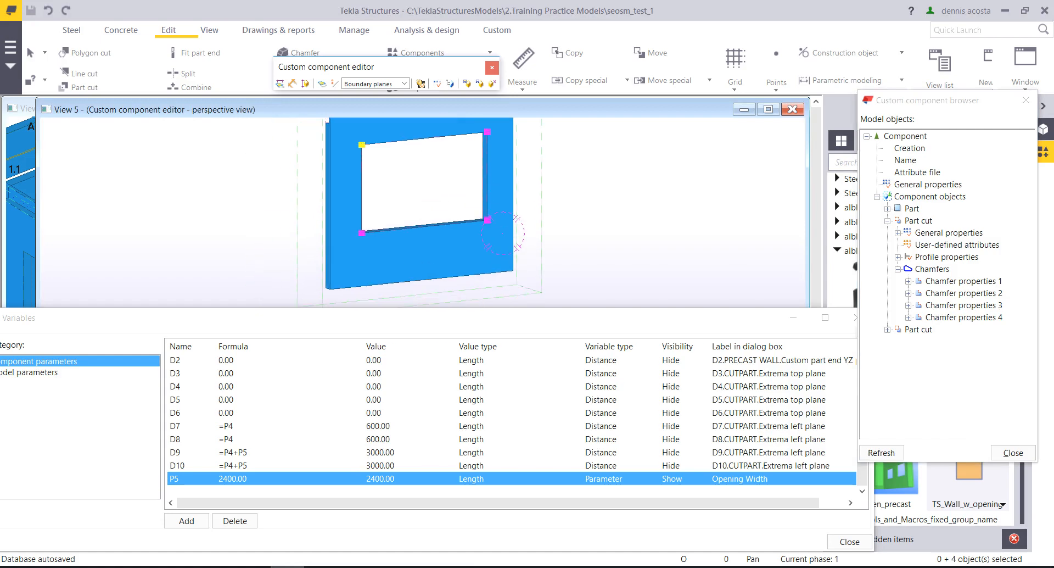
pyautogui.rightClick(488, 155)
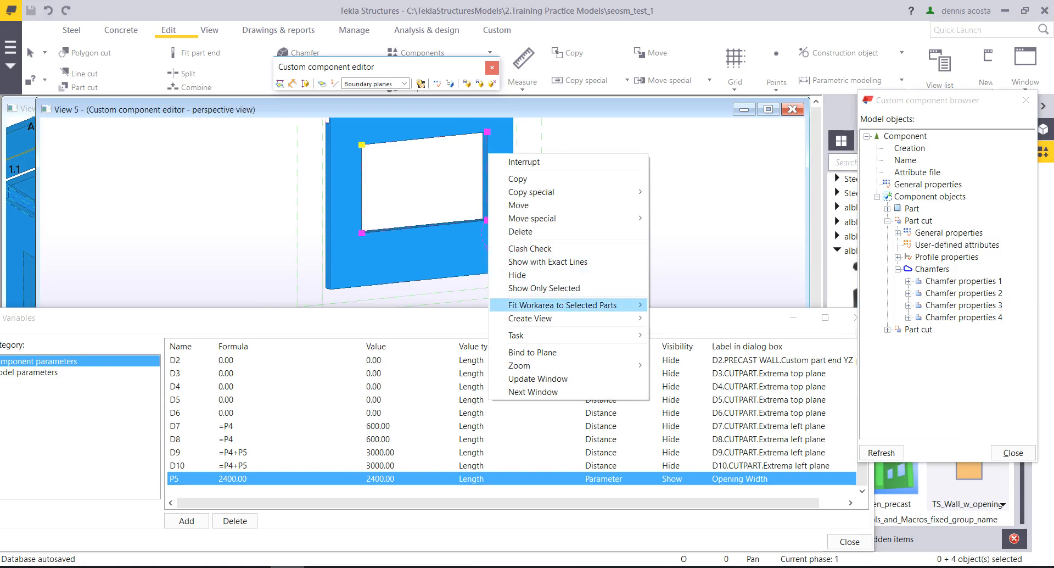
pyautogui.click(532, 352)
pyautogui.keyDown('ctrl'); pyautogui.moveTo(403, 281); pyautogui.dragTo(396, 258, button='middle'); pyautogui.keyUp('ctrl')
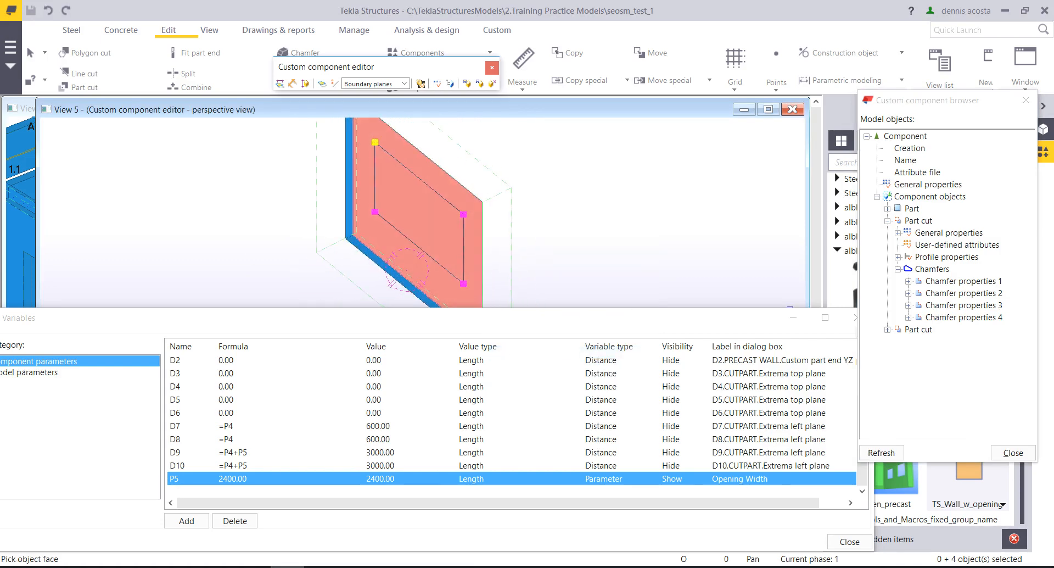
pyautogui.scroll(2, 390, 263)
pyautogui.click(415, 283)
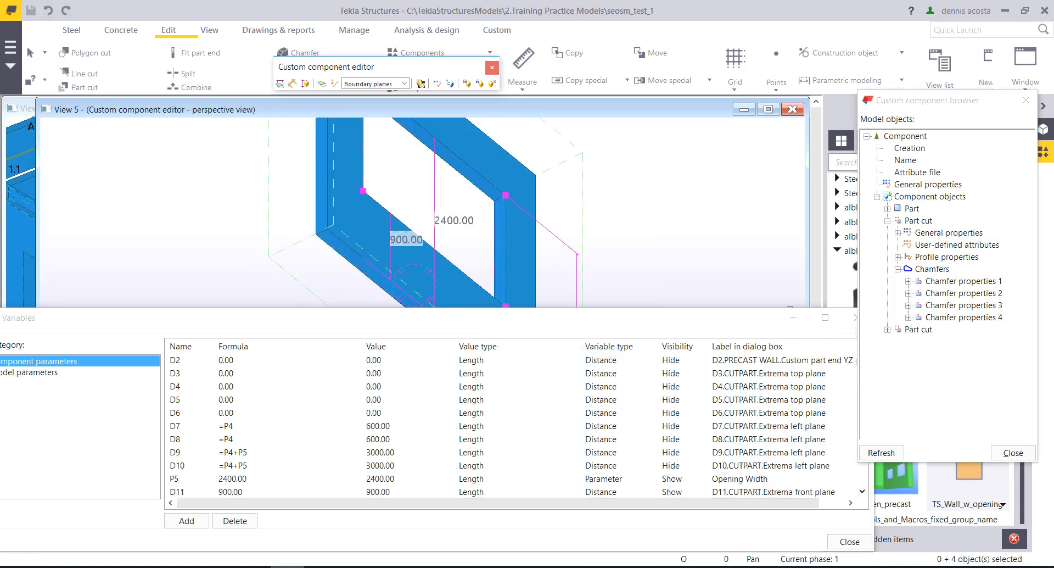
# - Add a length parameter with formula 900 and label it "Opening from Bottom"
pyautogui.moveTo(942, 100); pyautogui.dragTo(957, 82)
pyautogui.moveTo(862, 422); pyautogui.dragTo(862, 451)
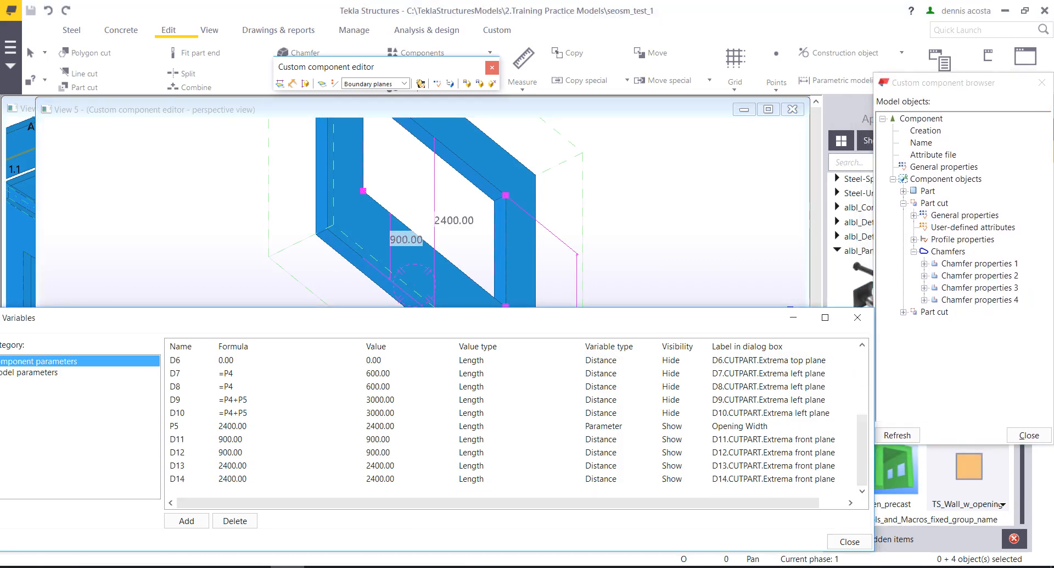
pyautogui.click(187, 520)
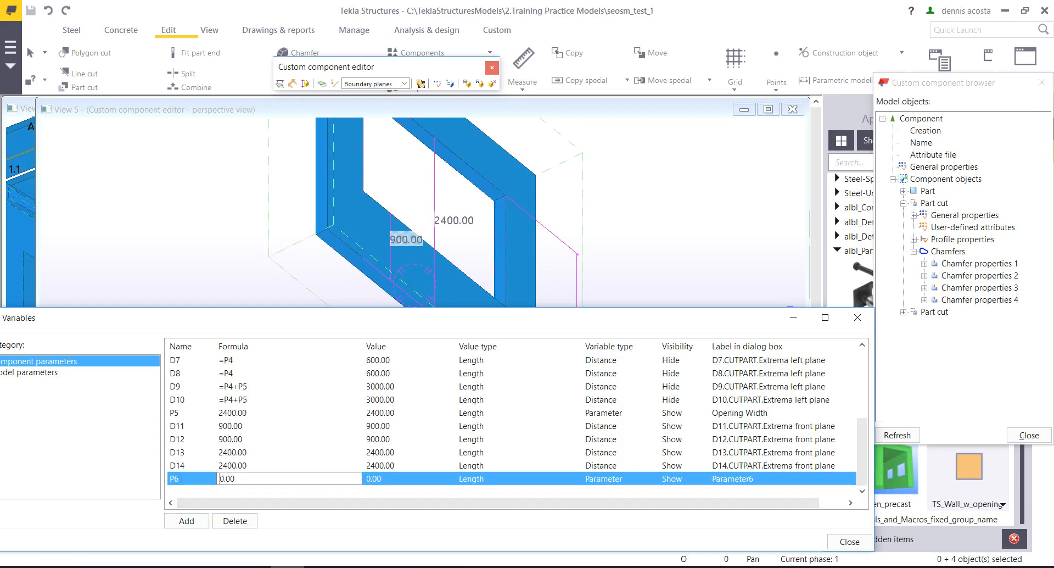
pyautogui.doubleClick(227, 479)
pyautogui.write('900')
pyautogui.press('Return')
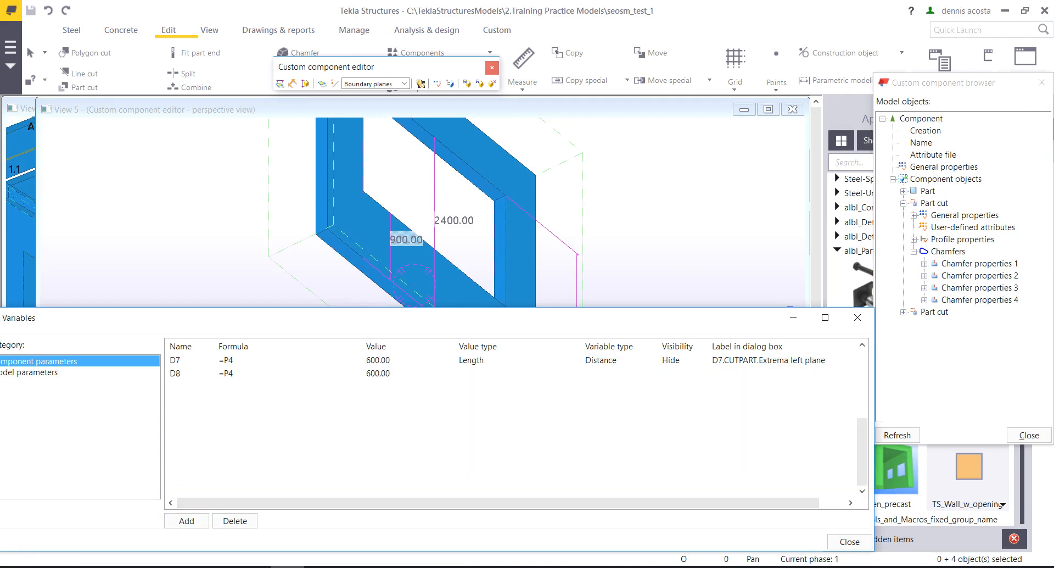
pyautogui.doubleClick(733, 479)
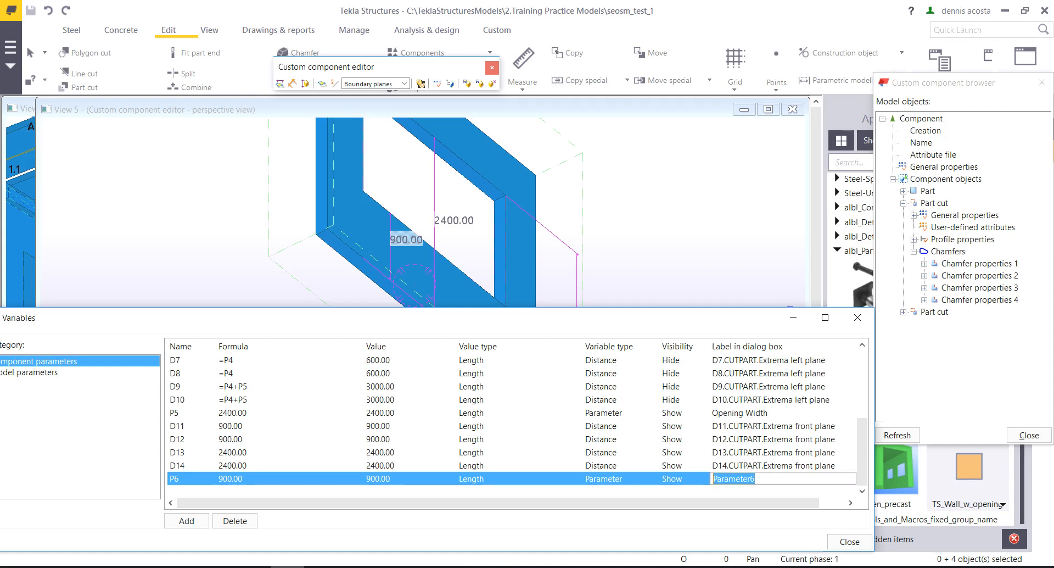
pyautogui.write('Ed')
pyautogui.press('BackSpace')
pyautogui.press('BackSpace')
pyautogui.write('Opening from ')
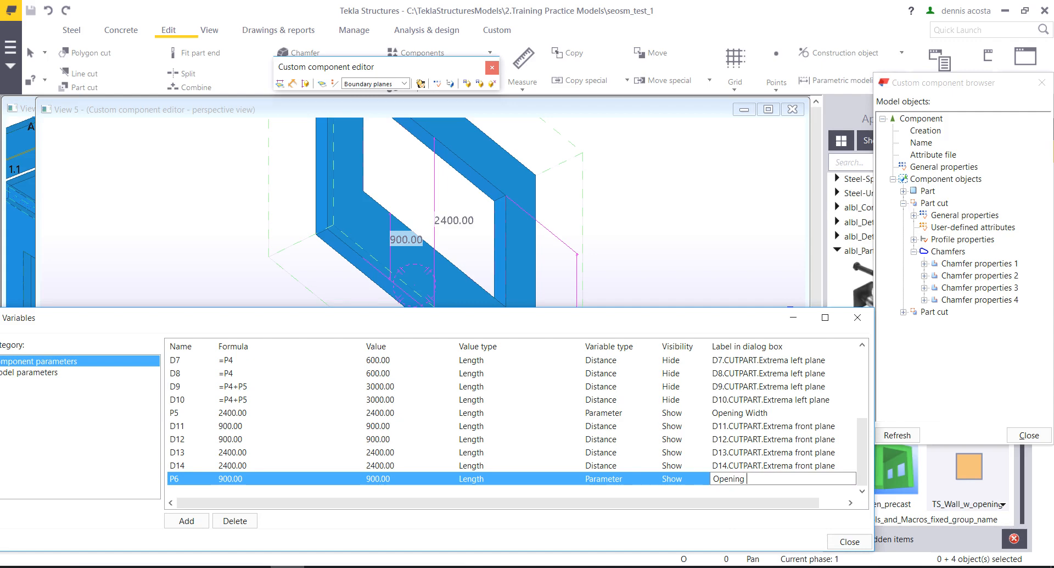
pyautogui.write('Bottom')
# - Set the formulas of distance variables D11 and D12 to =P6
pyautogui.doubleClick(233, 426)
pyautogui.write('=P6')
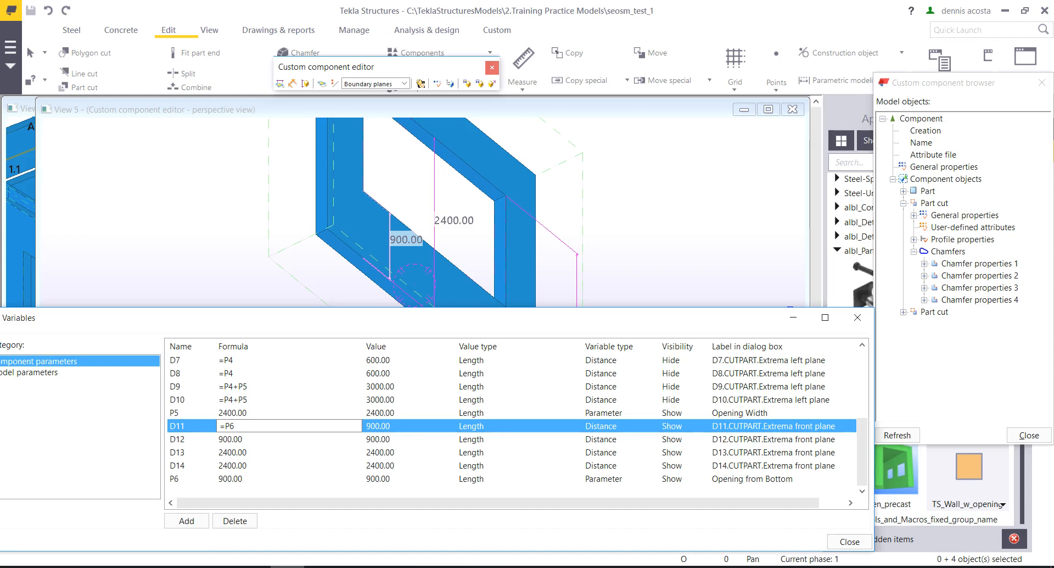
pyautogui.hotkey('shift', 'Left')
pyautogui.hotkey('shift', 'Left')
pyautogui.hotkey('shift', 'Left')
pyautogui.hotkey('ctrl', 'c')
pyautogui.press('Return')
pyautogui.press('Down')
pyautogui.hotkey('ctrl', 'v')
# - Set the visibility of distance variables D11 through D14 to Hide
pyautogui.click(683, 426)
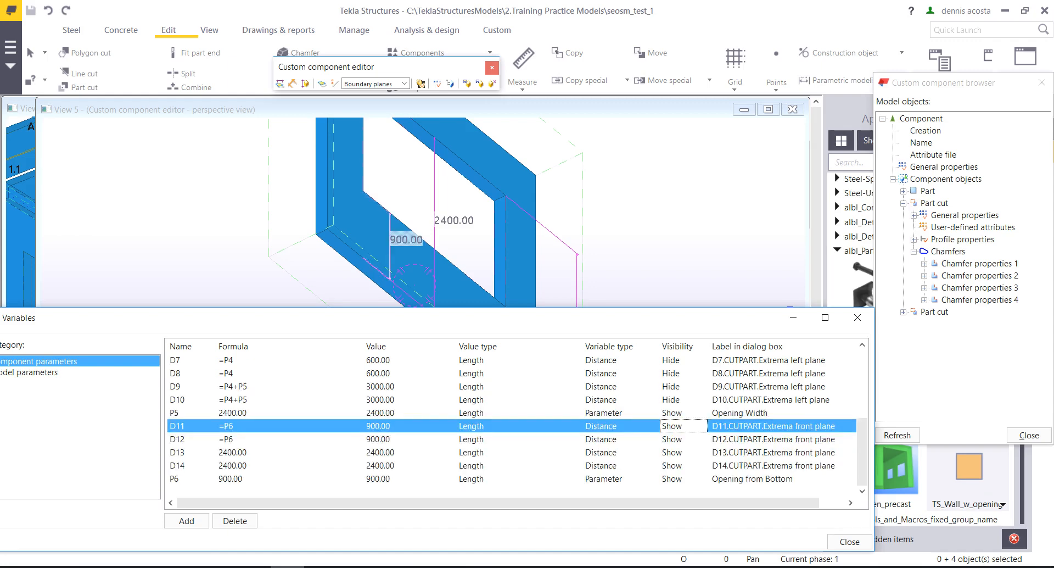
pyautogui.press('h')
pyautogui.press('Down')
pyautogui.press('h')
pyautogui.press('Down')
pyautogui.press('h')
pyautogui.press('Down')
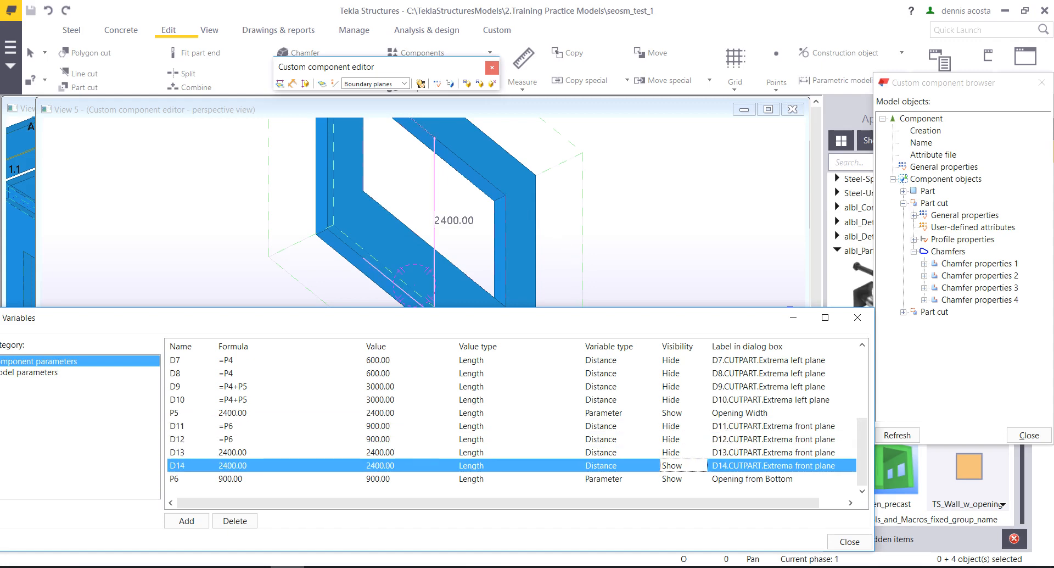
# - Add a length parameter with formula 1500 and label it "Opening Ht"
pyautogui.click(187, 520)
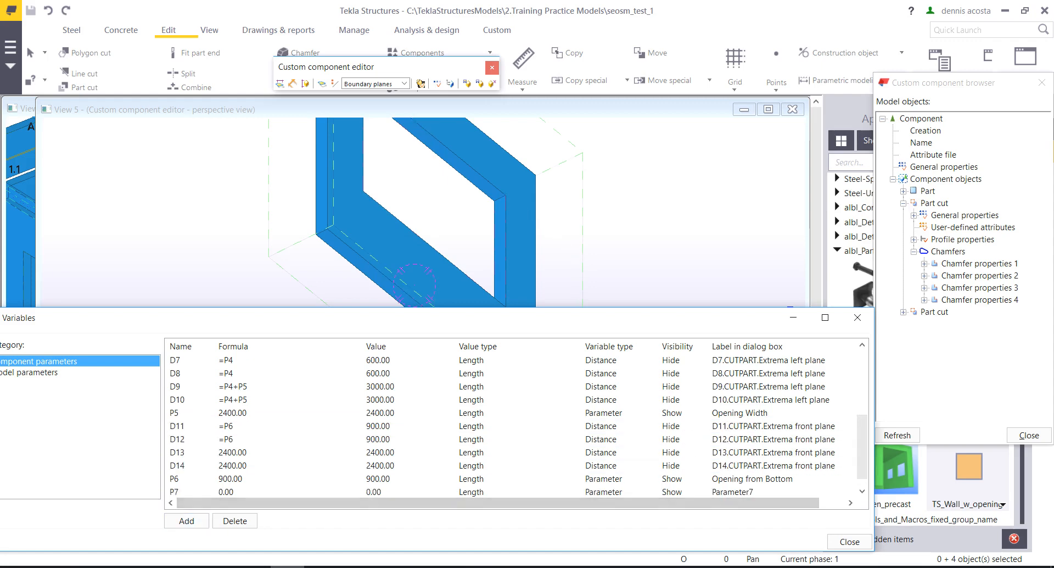
pyautogui.click(233, 490)
pyautogui.doubleClick(229, 480)
pyautogui.write('1500')
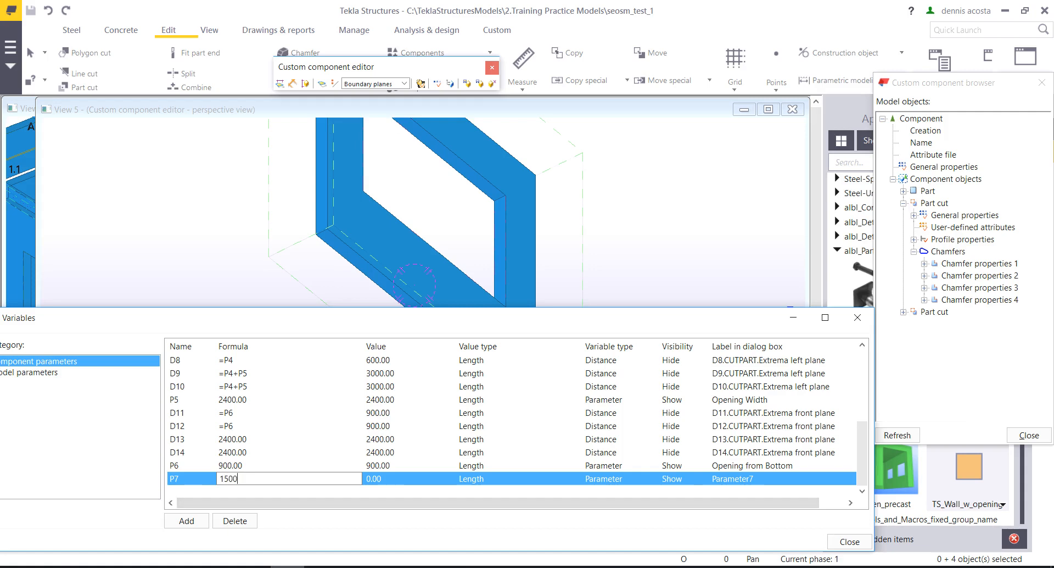
pyautogui.doubleClick(737, 479)
pyautogui.write('O')
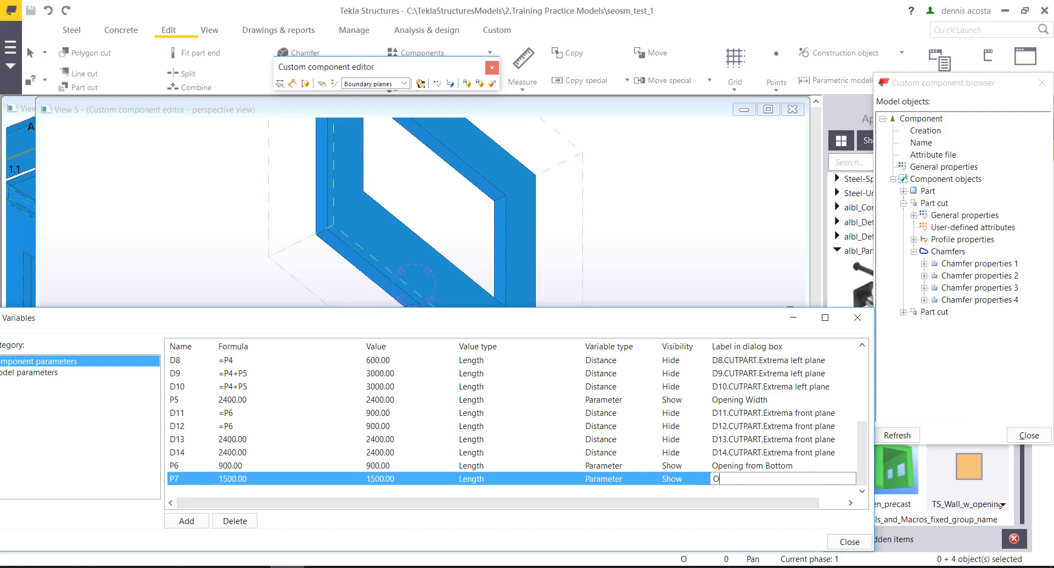
pyautogui.write('pening Ht')
# - Set the formulas of distance variables D13 and D14 to =P6+P7
pyautogui.click(236, 439)
pyautogui.doubleClick(235, 439)
pyautogui.write('=P')
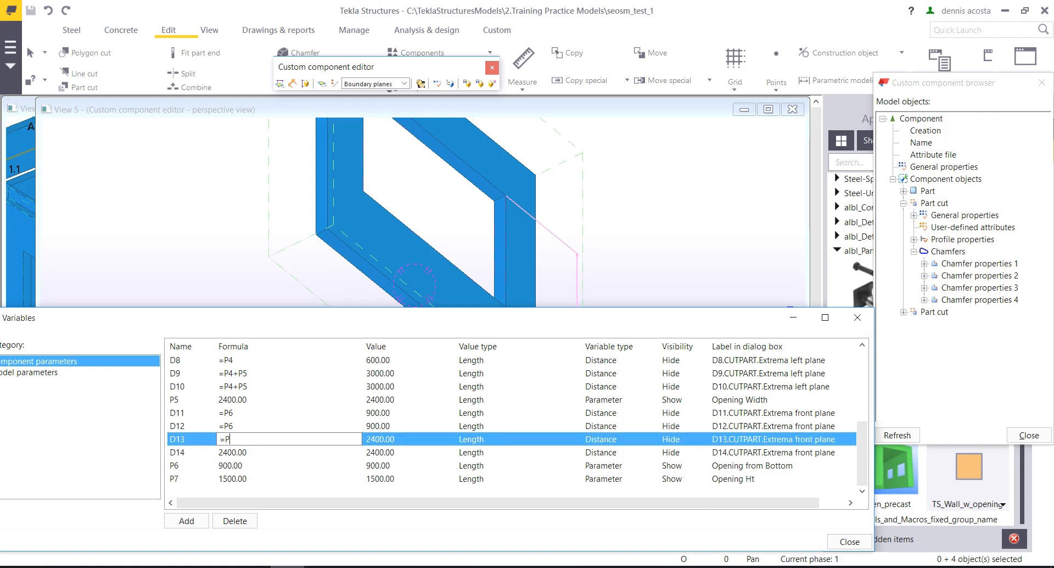
pyautogui.write('6+P7')
pyautogui.hotkey('shift', 'Home')
pyautogui.hotkey('ctrl', 'c')
pyautogui.press('Down')
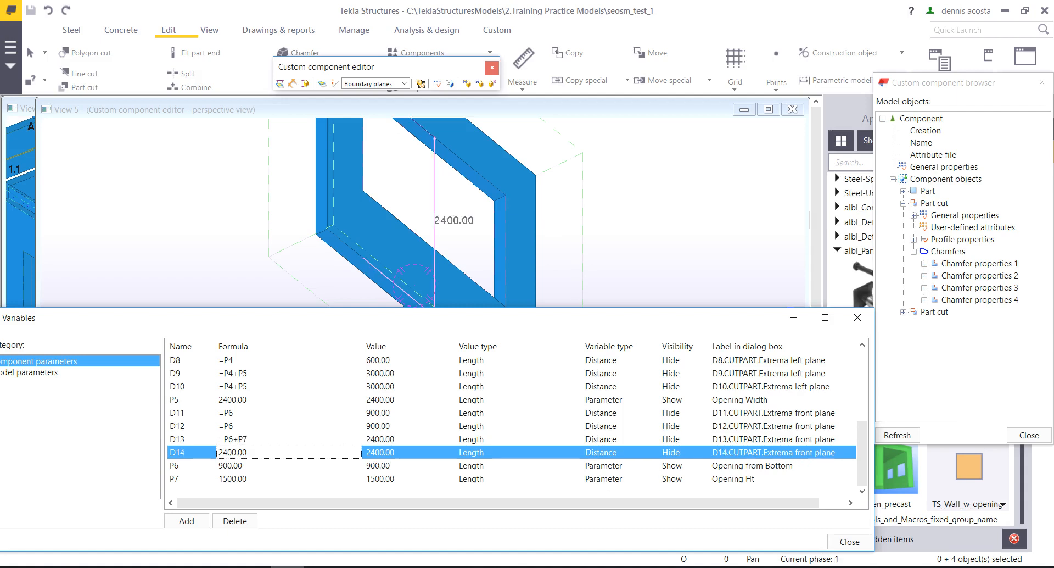
pyautogui.hotkey('ctrl', 'v')
pyautogui.press('Down')
# - Set the Opening Ht parameter P7 to 2000 to test the opening in the wall
pyautogui.click(439, 219)
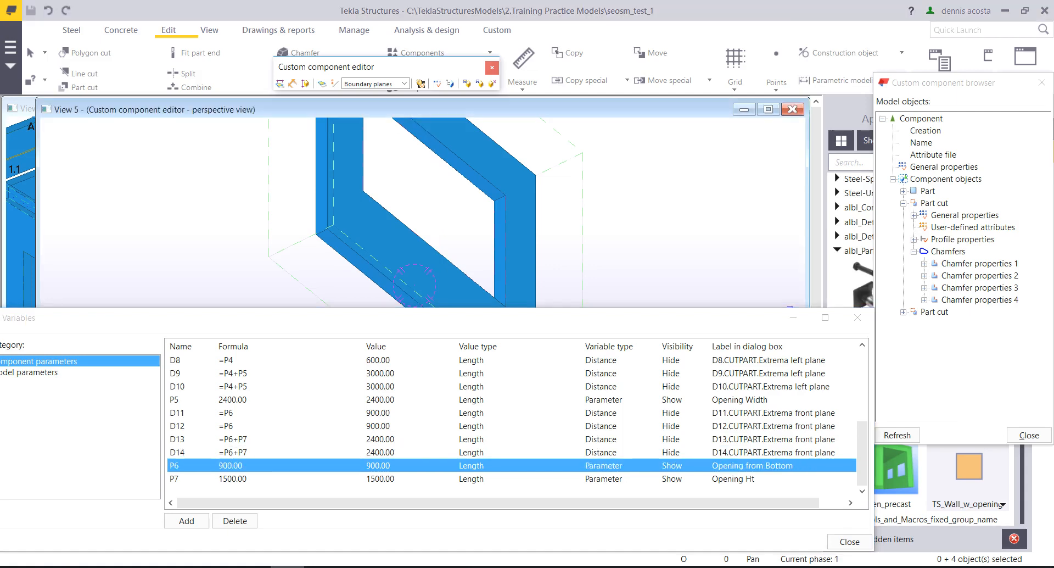
pyautogui.keyDown('ctrl'); pyautogui.moveTo(439, 220); pyautogui.dragTo(430, 264, button='middle'); pyautogui.keyUp('ctrl')
pyautogui.scroll(-4, 416, 242)
pyautogui.moveTo(423, 130); pyautogui.dragTo(397, 259, button='middle')
pyautogui.scroll(3, 424, 205)
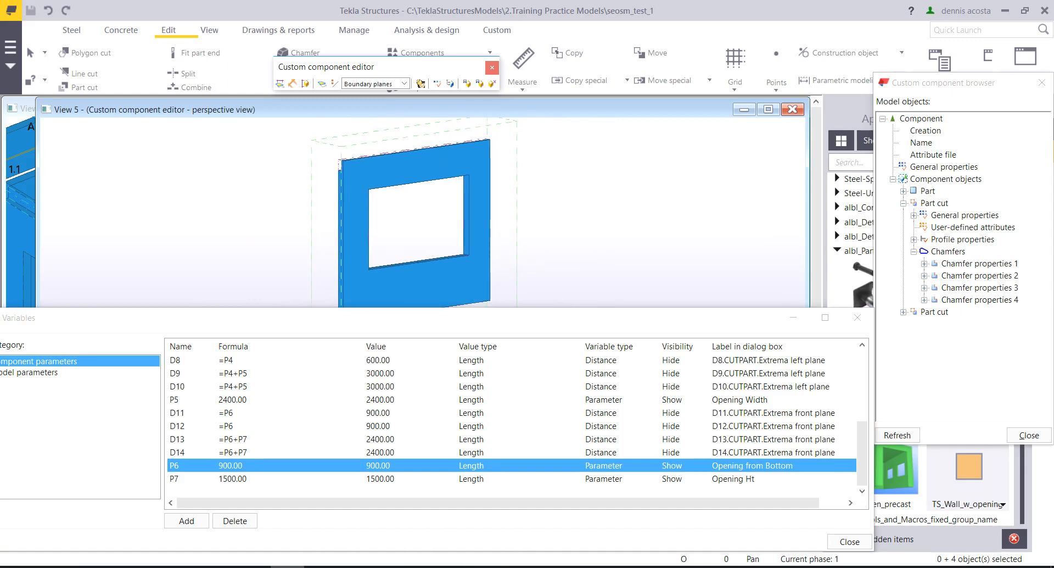
pyautogui.click(234, 479)
pyautogui.doubleClick(234, 479)
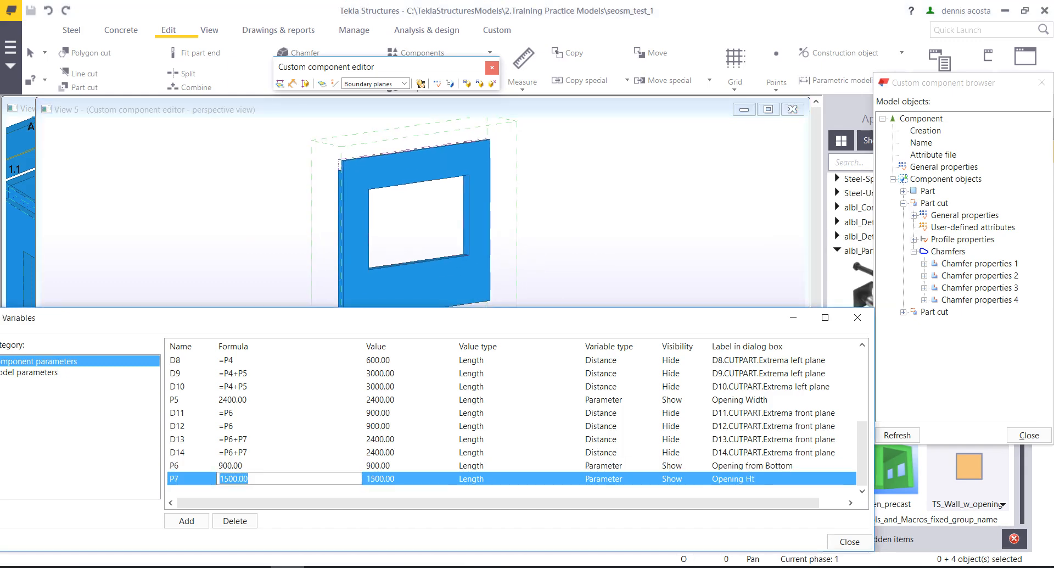
pyautogui.write('2000')
pyautogui.press('Return')
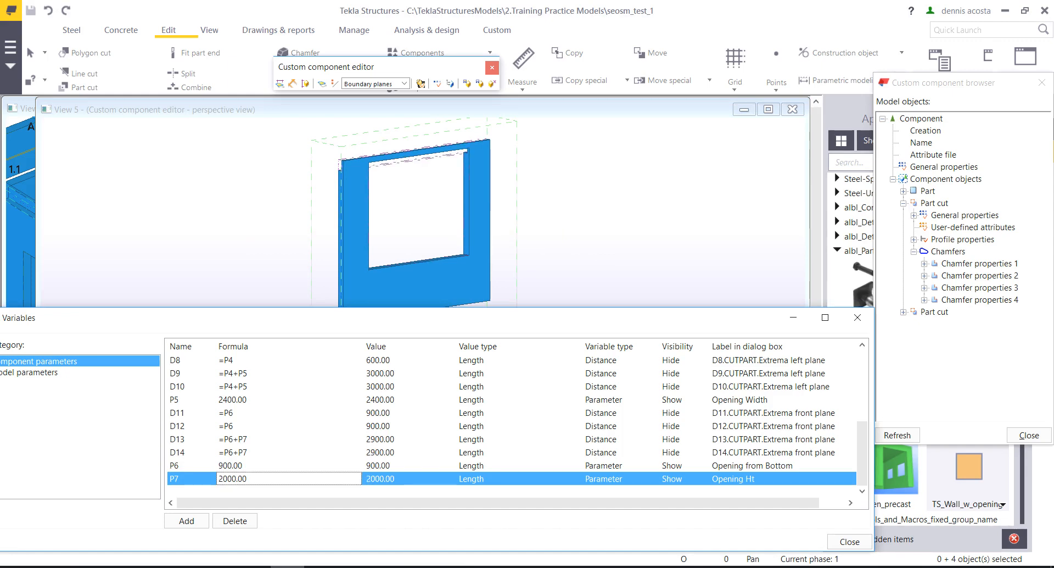
# - Restore the Opening Ht parameter P7 to 1500
pyautogui.click(234, 479)
pyautogui.doubleClick(234, 479)
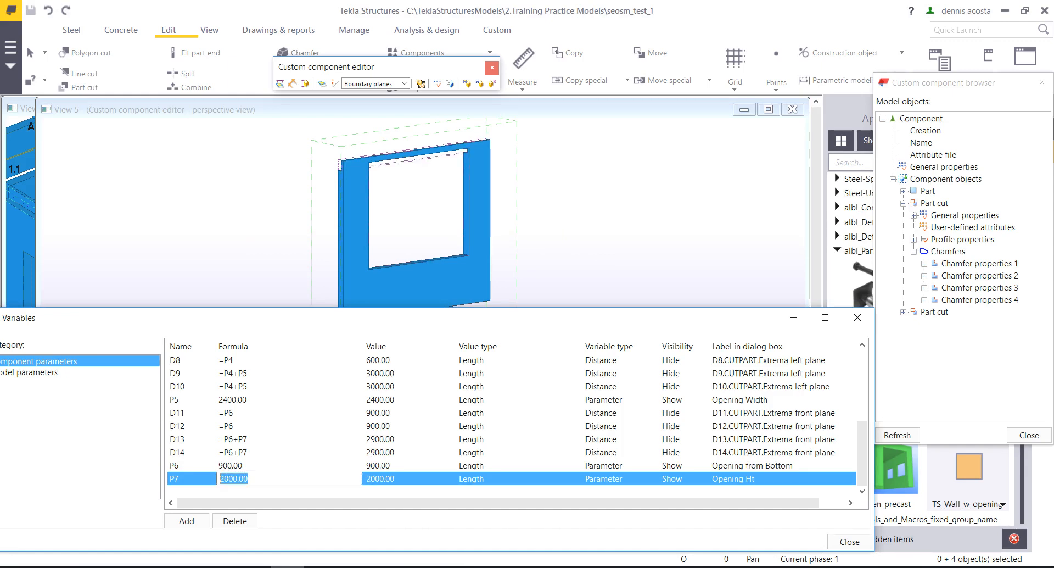
pyautogui.write('1500')
pyautogui.press('Return')
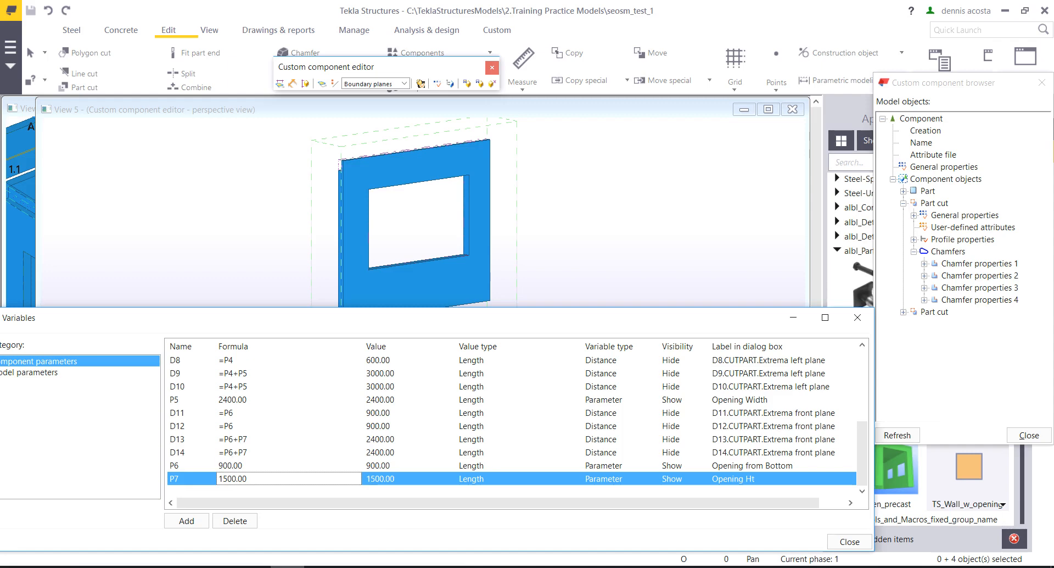
# - Set the Wall Thk parameter P2 to 200 to test whether the opening's cut follows the wall thickness
pyautogui.scroll(-5, 407, 199)
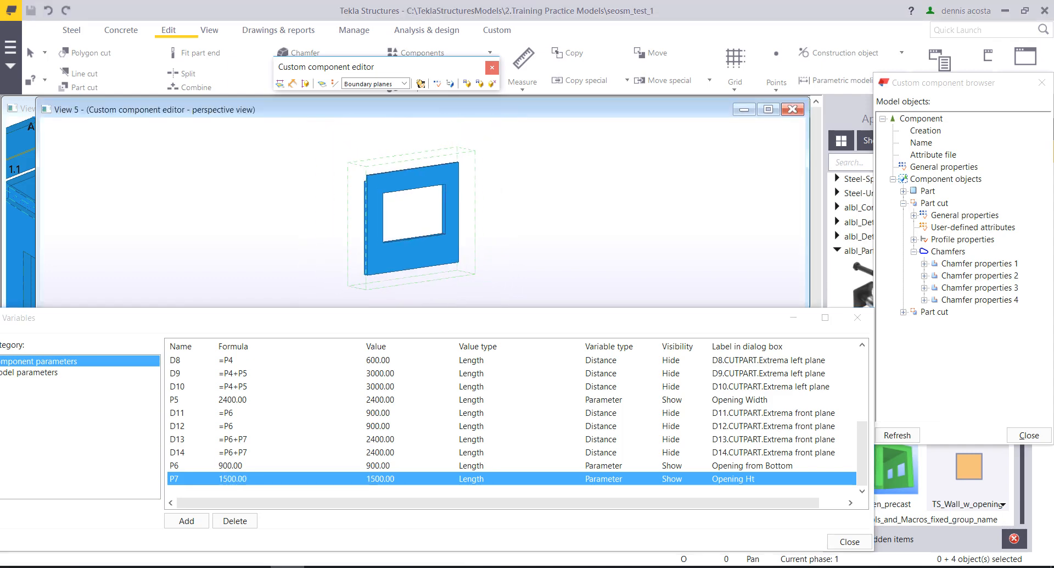
pyautogui.moveTo(863, 453); pyautogui.dragTo(862, 383)
pyautogui.doubleClick(240, 374)
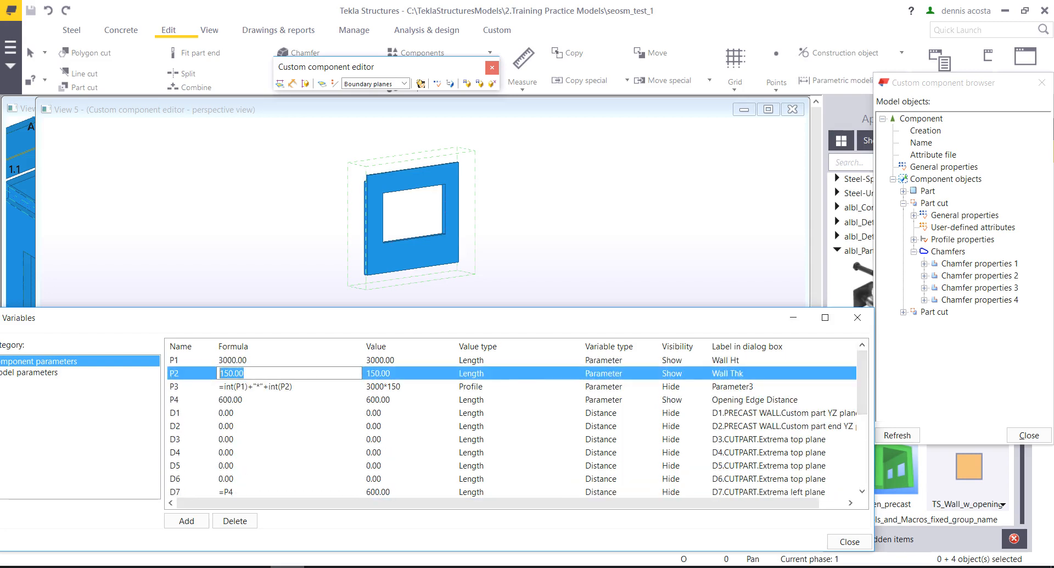
pyautogui.write('200')
pyautogui.press('Return')
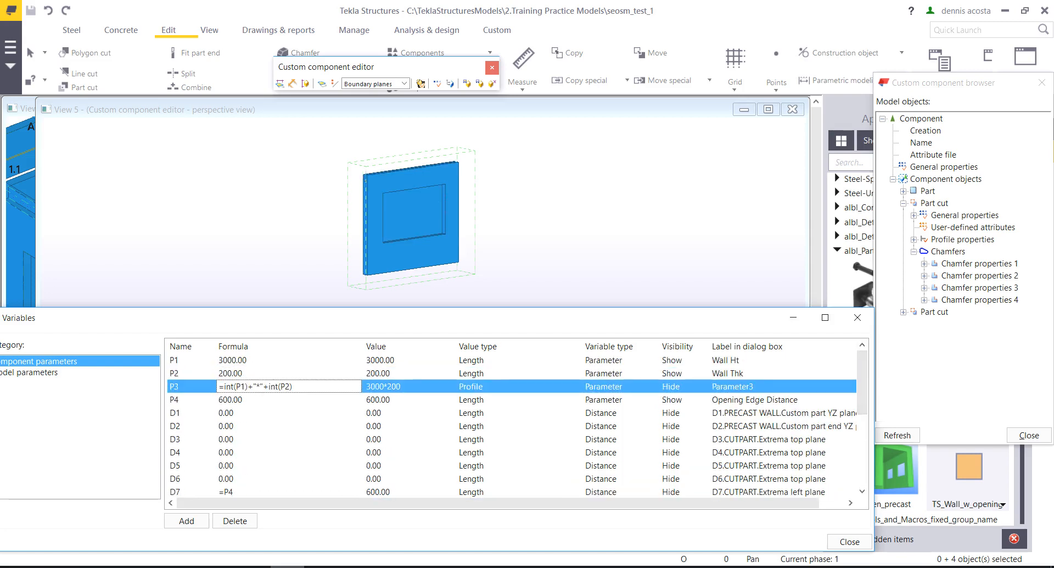
# - Inspect the opening's cut depth in the thickened wall and restore the Wall Thk parameter P2 to 150
pyautogui.scroll(5, 374, 200)
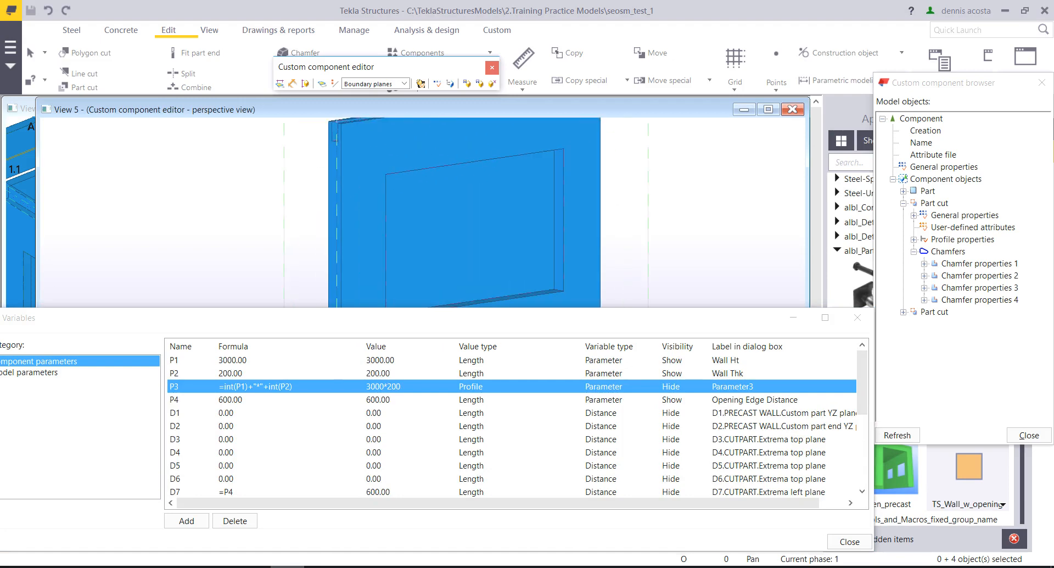
pyautogui.keyDown('ctrl'); pyautogui.moveTo(374, 199); pyautogui.dragTo(435, 207, button='middle'); pyautogui.keyUp('ctrl')
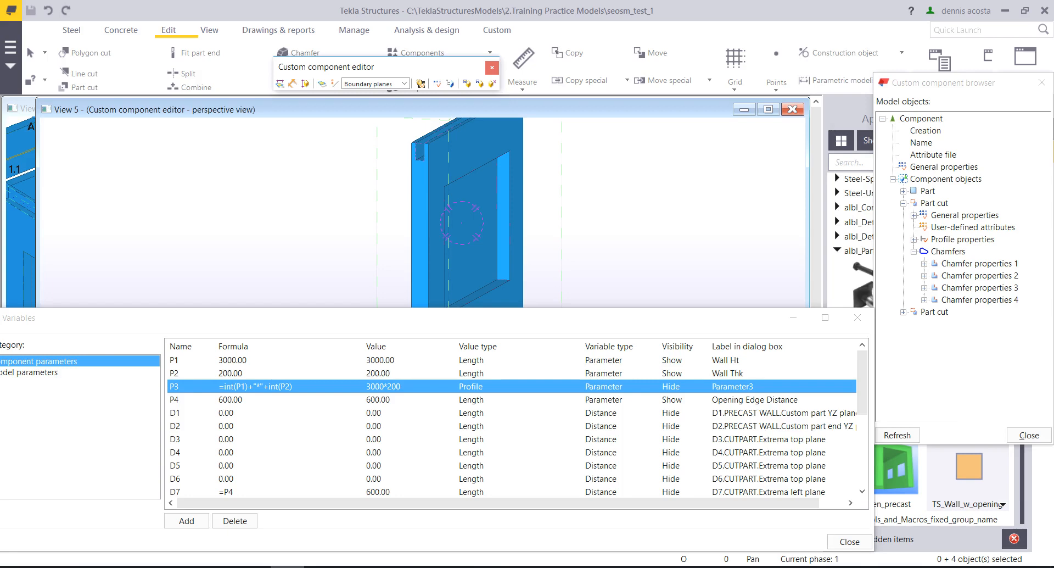
pyautogui.doubleClick(235, 373)
pyautogui.write('150')
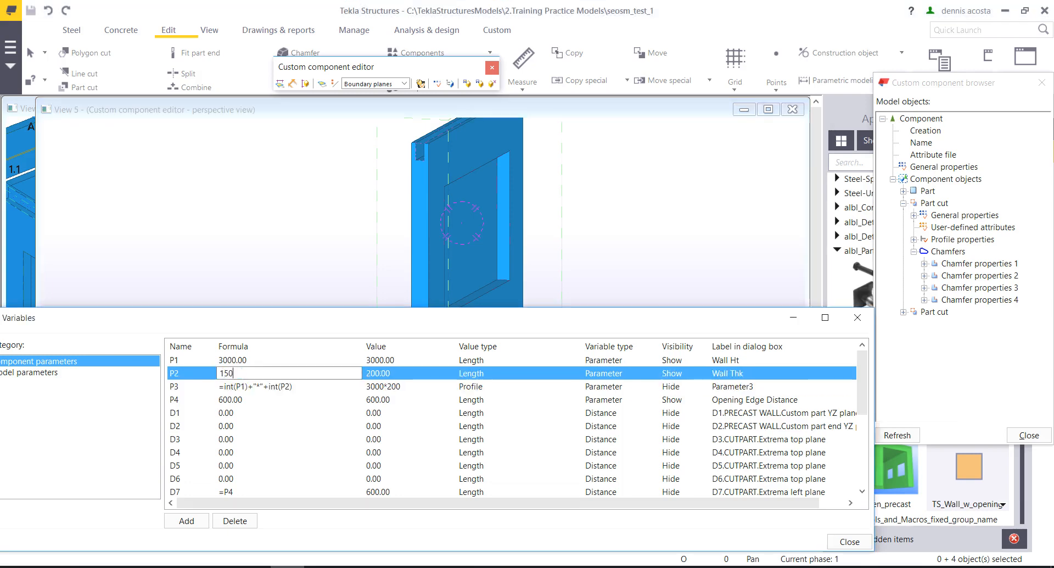
pyautogui.press('Return')
# - Check the profile of the opening's cut part in its contour plate properties and leave them without applying changes
pyautogui.scroll(-4, 400, 203)
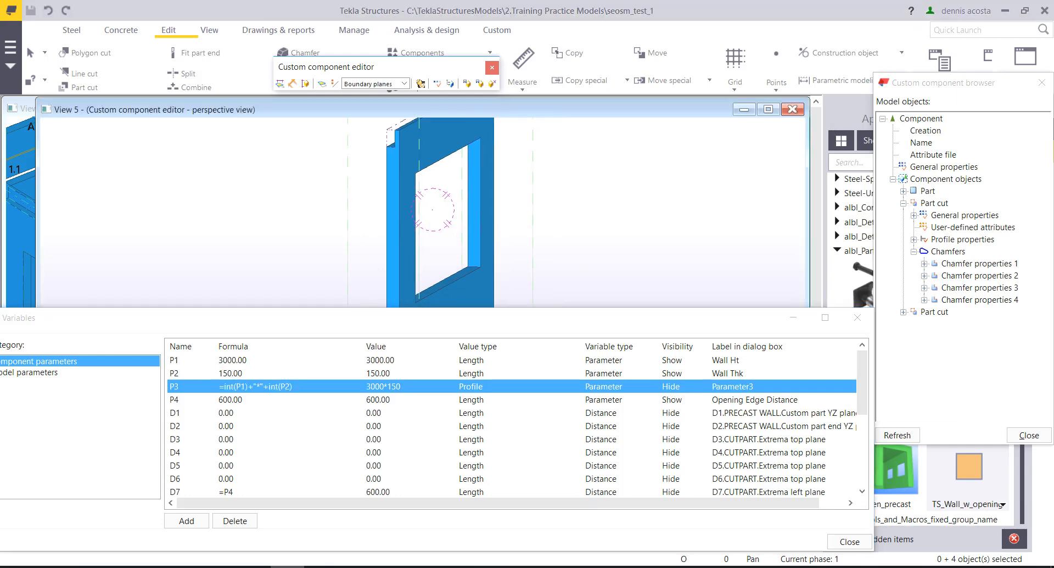
pyautogui.keyDown('ctrl'); pyautogui.moveTo(400, 203); pyautogui.dragTo(350, 201, button='middle'); pyautogui.keyUp('ctrl')
pyautogui.scroll(3, 396, 235)
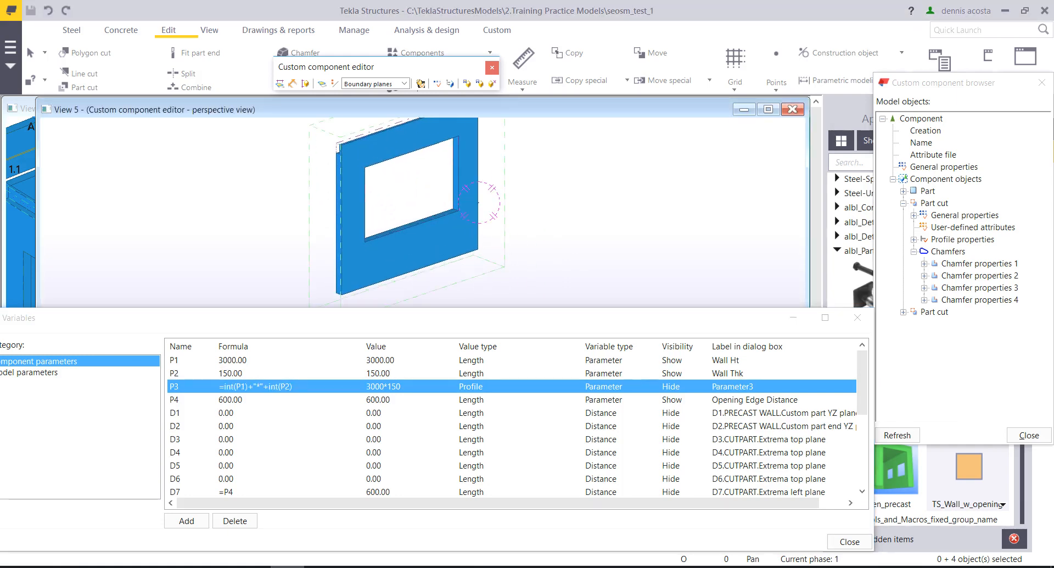
pyautogui.click(422, 218)
pyautogui.scroll(3, 423, 218)
pyautogui.scroll(3, 458, 213)
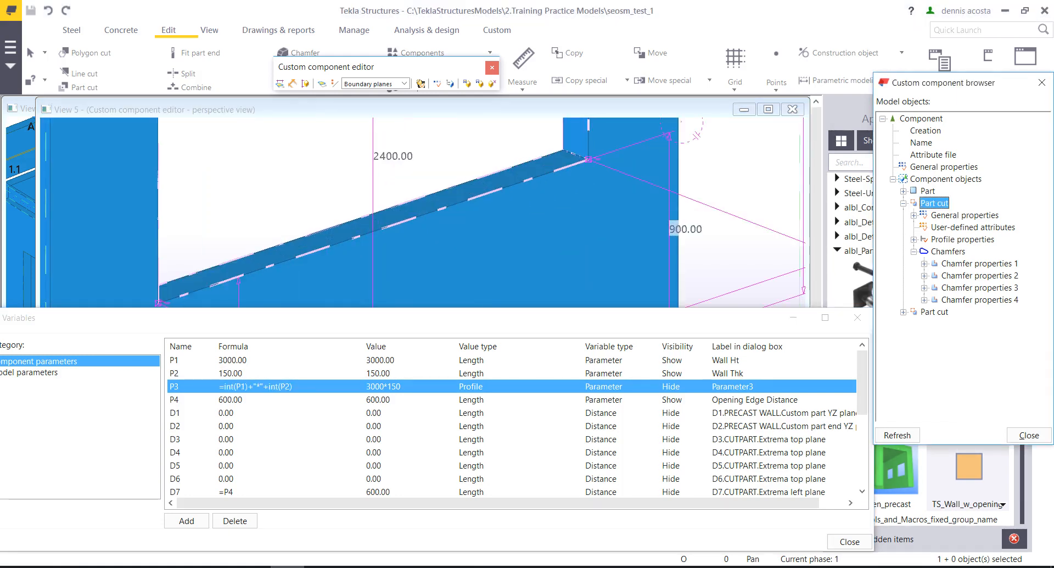
pyautogui.doubleClick(457, 204)
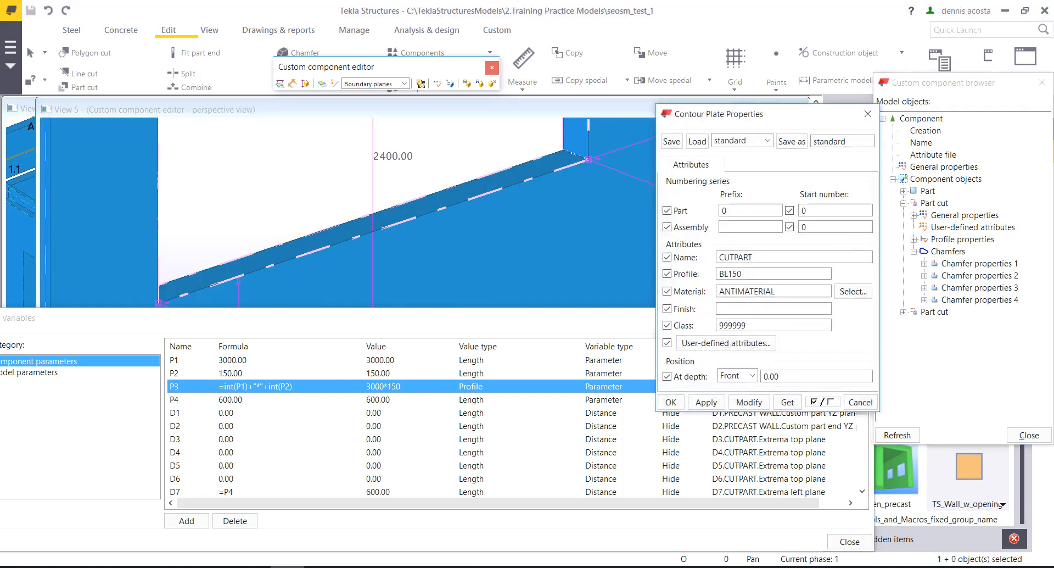
pyautogui.doubleClick(732, 273)
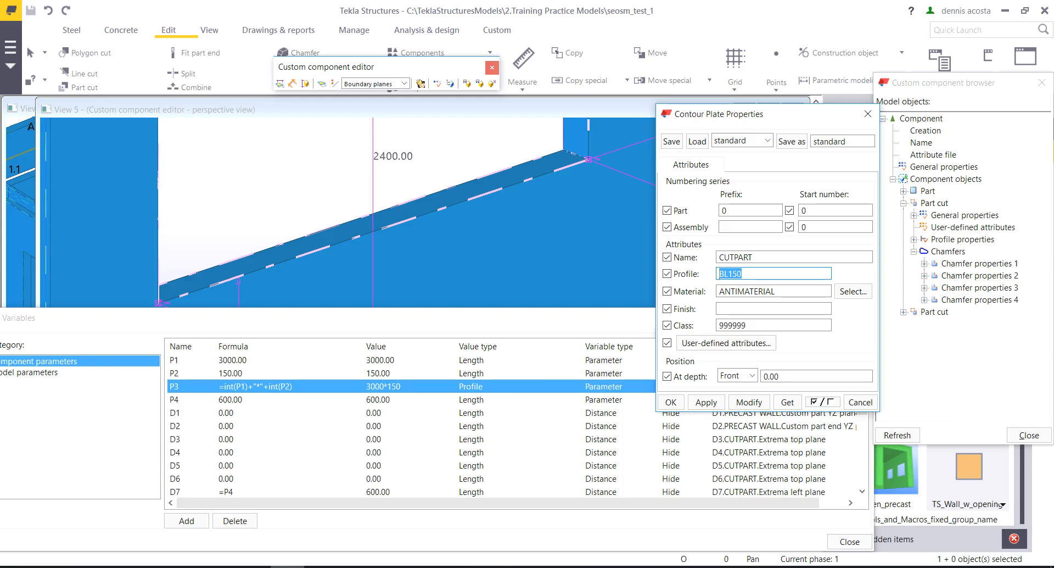
pyautogui.click(861, 402)
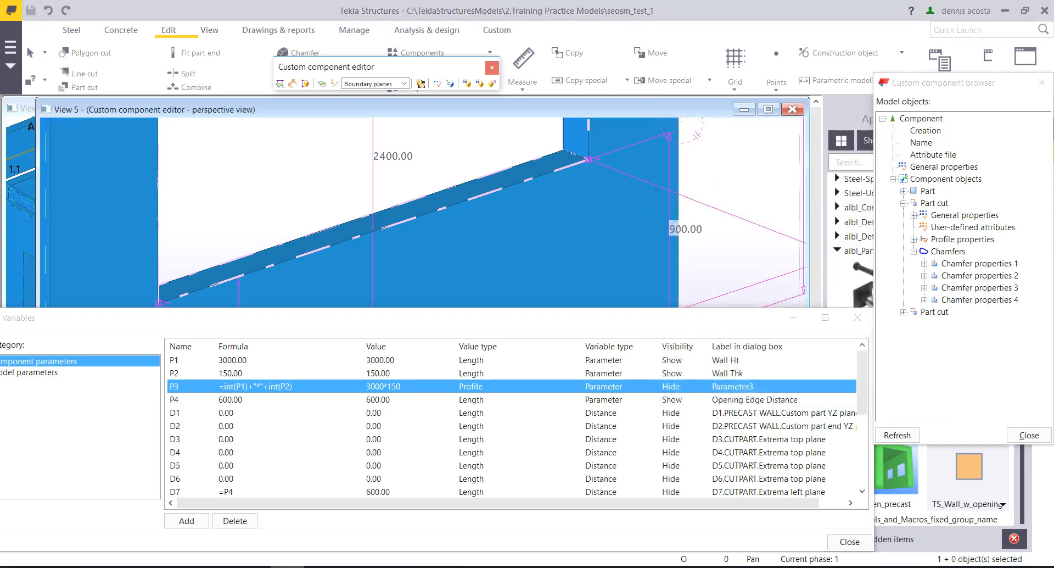
# - Add another component parameter with the value type Profile
pyautogui.moveTo(862, 394); pyautogui.dragTo(862, 460)
pyautogui.click(187, 521)
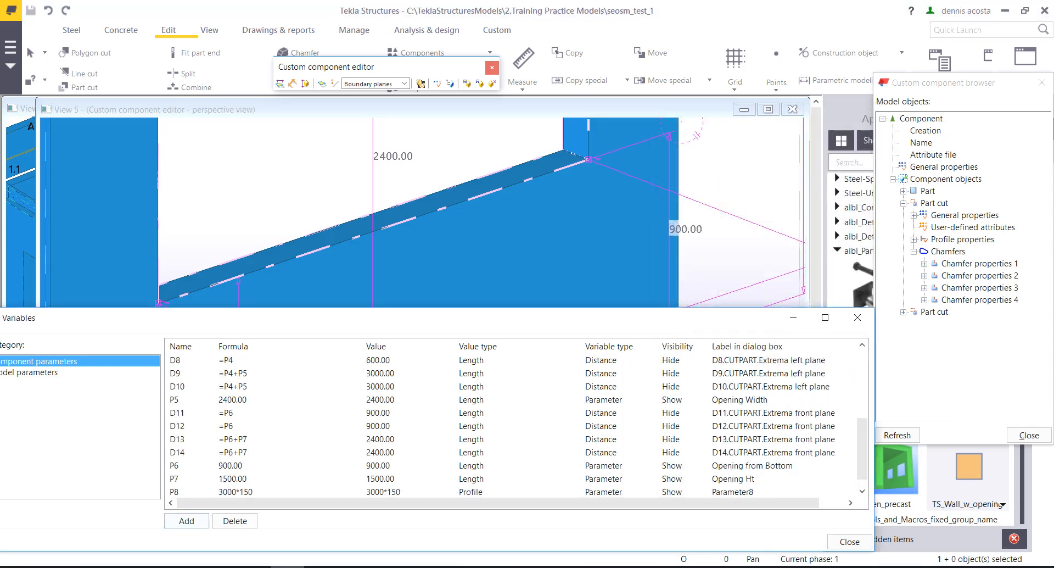
pyautogui.click(477, 492)
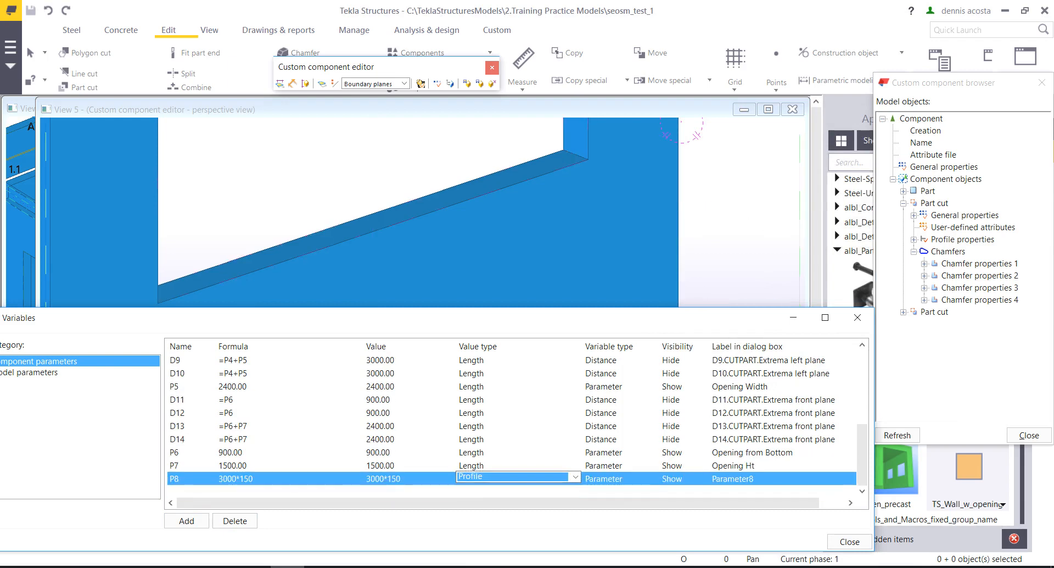
# - Set the formula of profile parameter P8 to ="BL"+int(P2) and its visibility to Hide
pyautogui.doubleClick(237, 479)
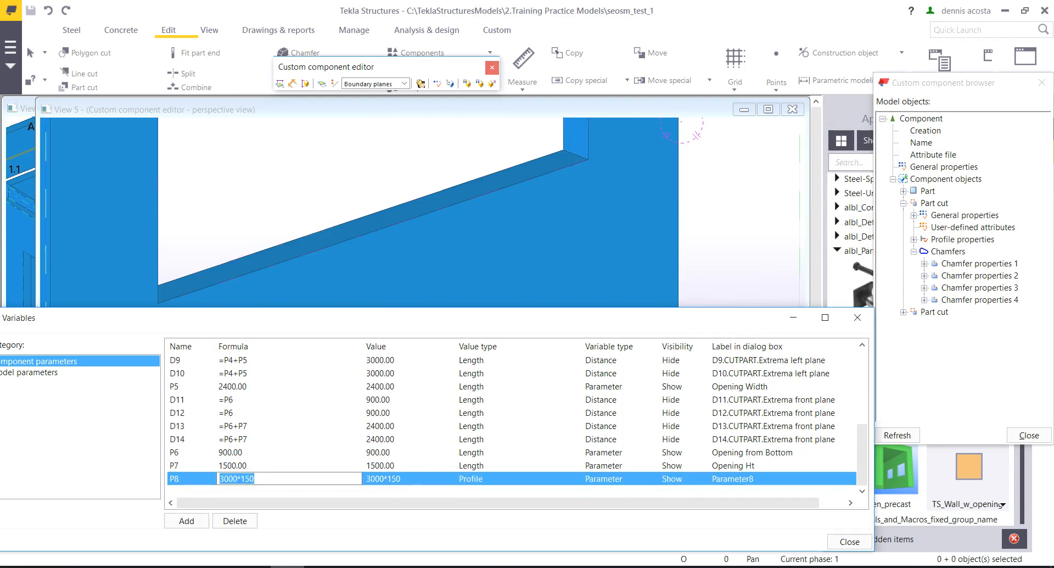
pyautogui.write('=')
pyautogui.scroll(4, 516, 423)
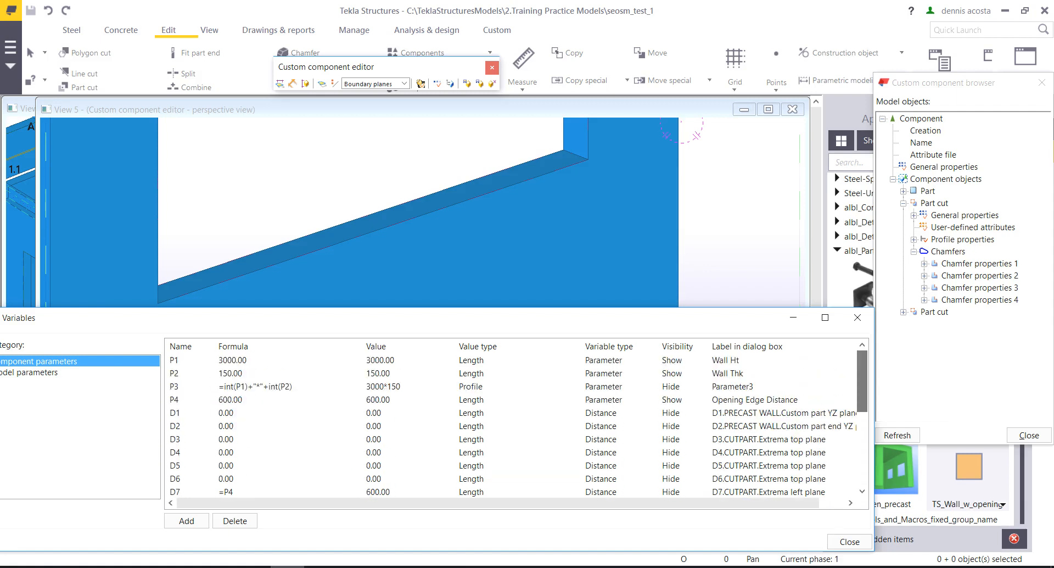
pyautogui.scroll(-4, 516, 423)
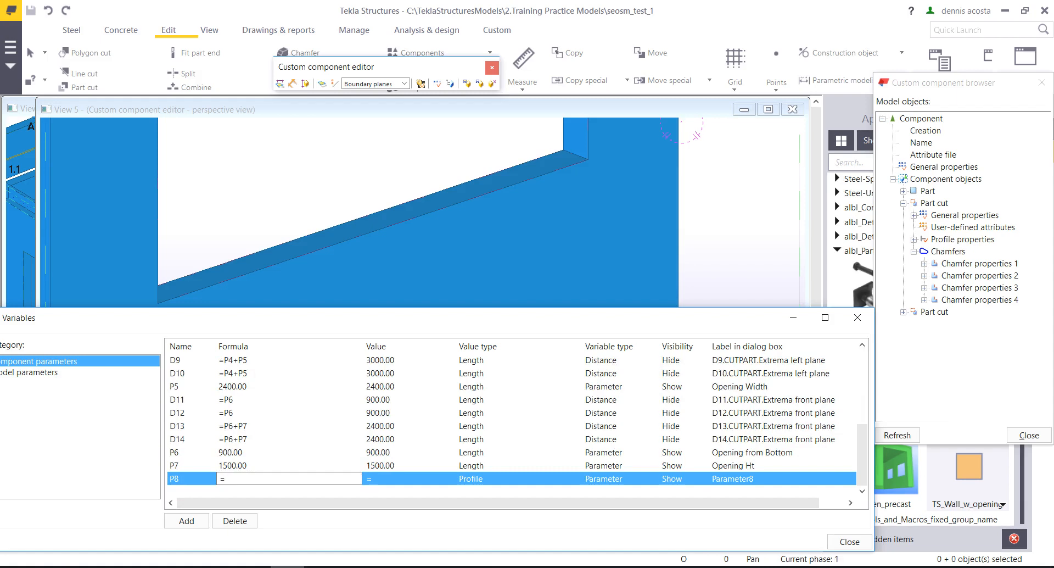
pyautogui.write('""')
pyautogui.write('BL')
pyautogui.write('+')
pyautogui.write('int(P@')
pyautogui.press('BackSpace')
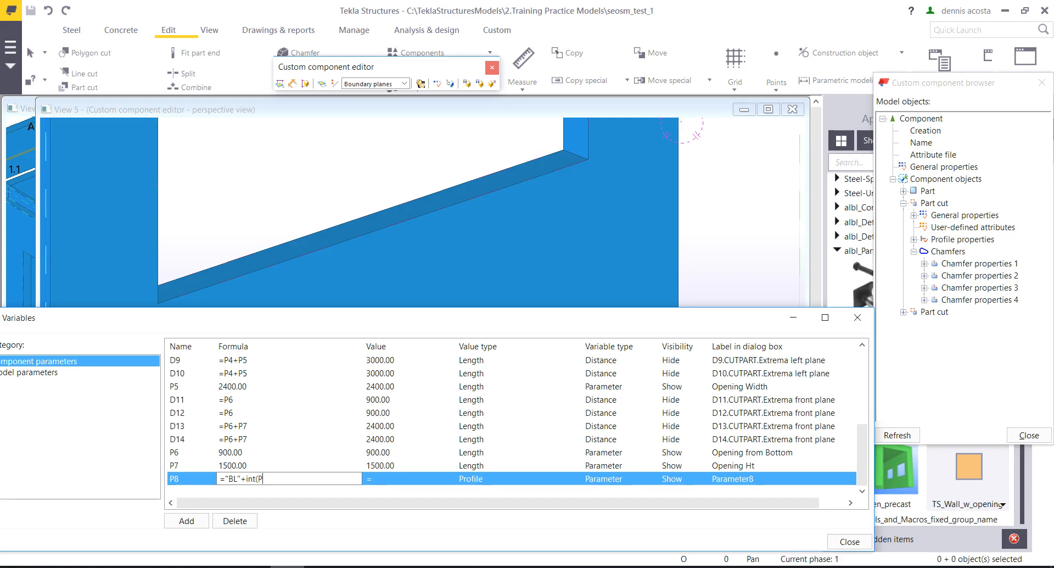
pyautogui.write('2)')
pyautogui.press('Return')
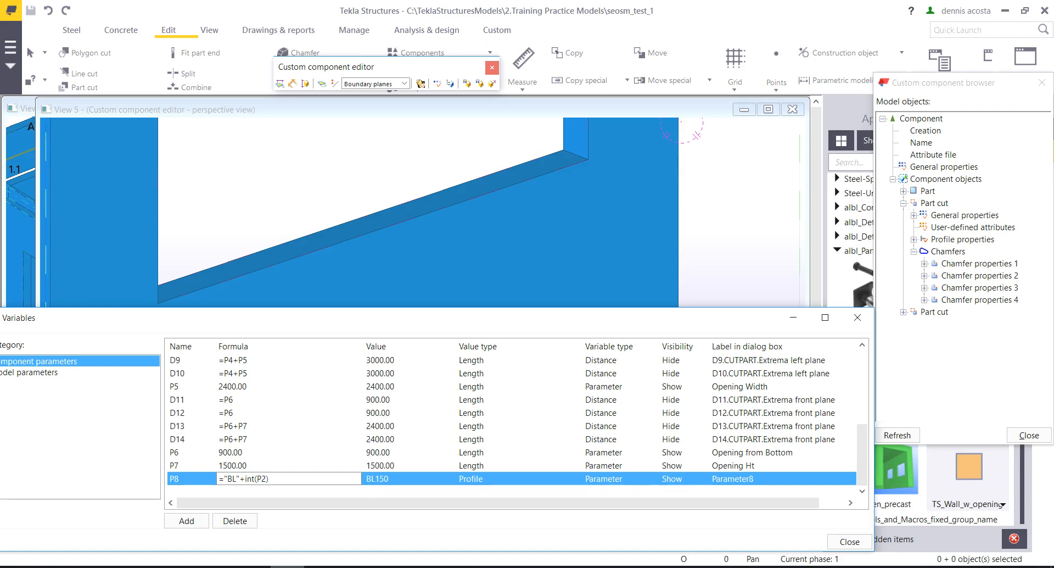
pyautogui.doubleClick(679, 479)
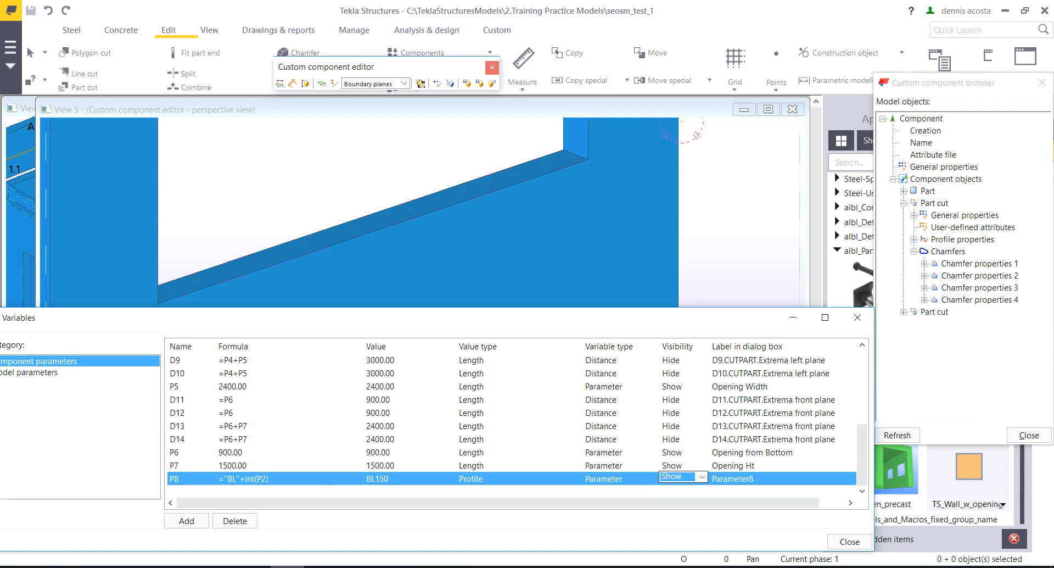
pyautogui.click(679, 494)
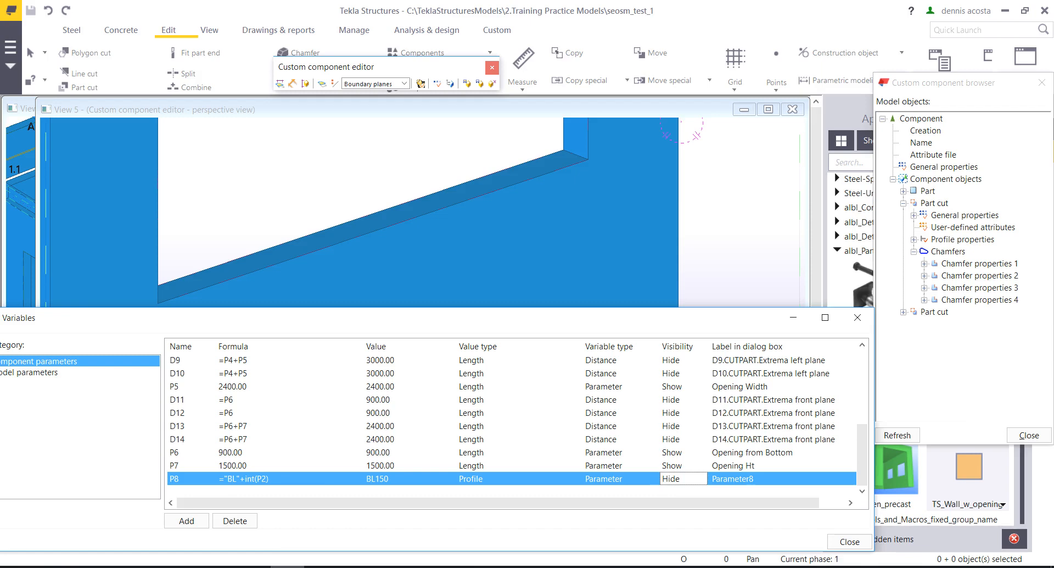
# - Link the Profile property of the opening's part cut to parameter P8 with an equation
pyautogui.click(472, 198)
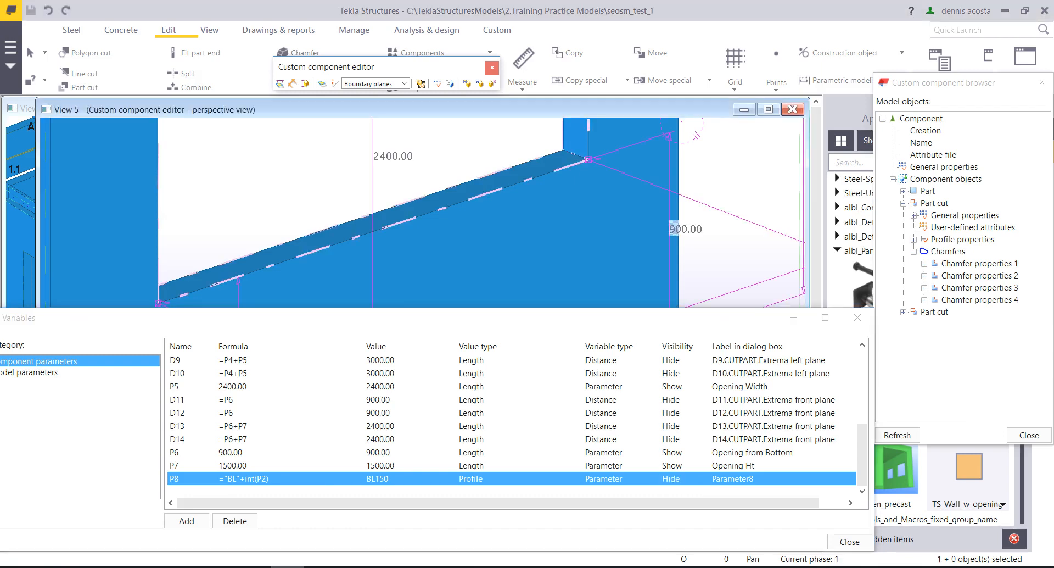
pyautogui.click(897, 435)
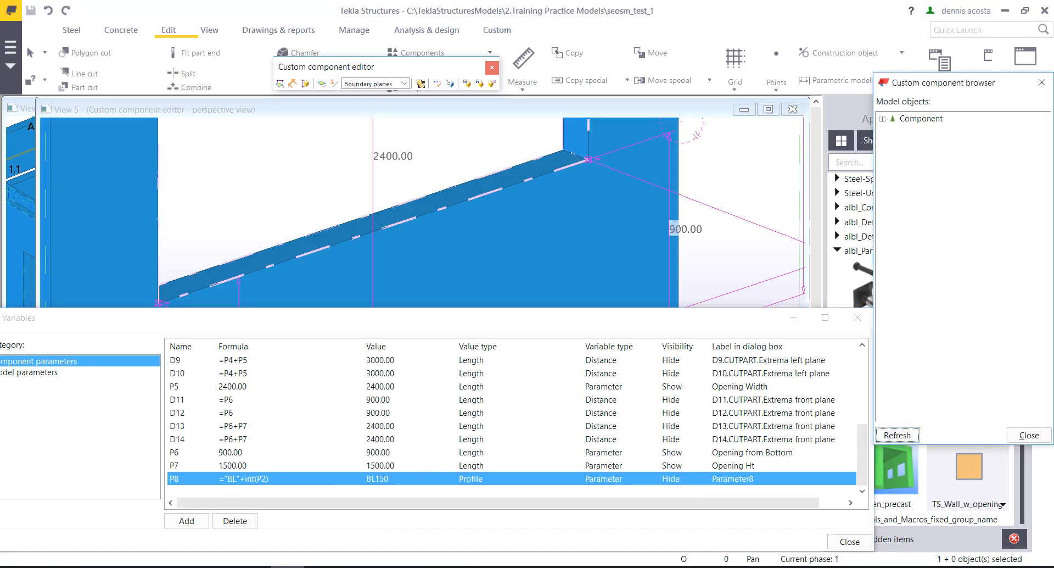
pyautogui.click(904, 204)
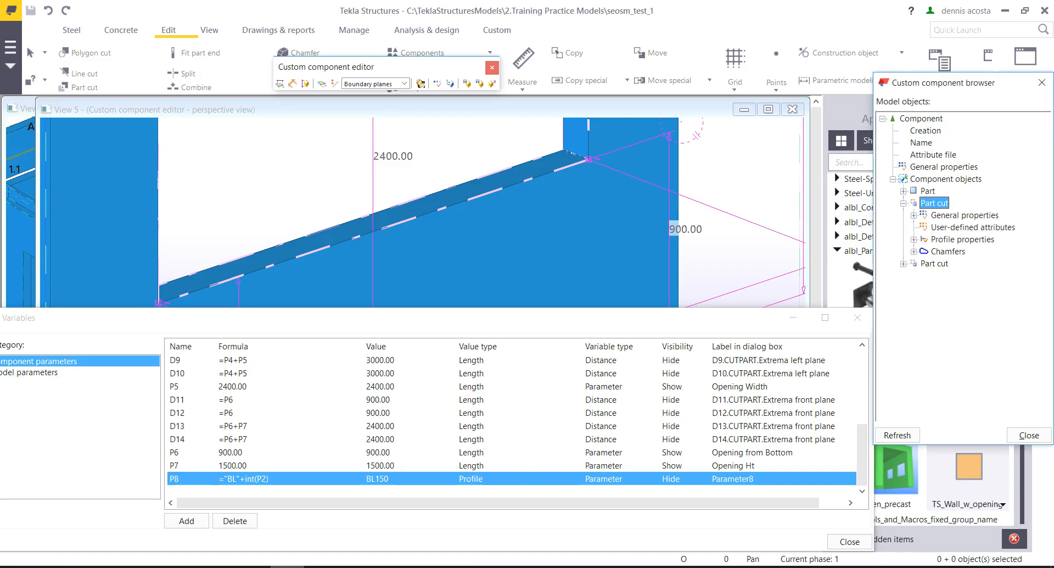
pyautogui.click(914, 215)
pyautogui.rightClick(955, 227)
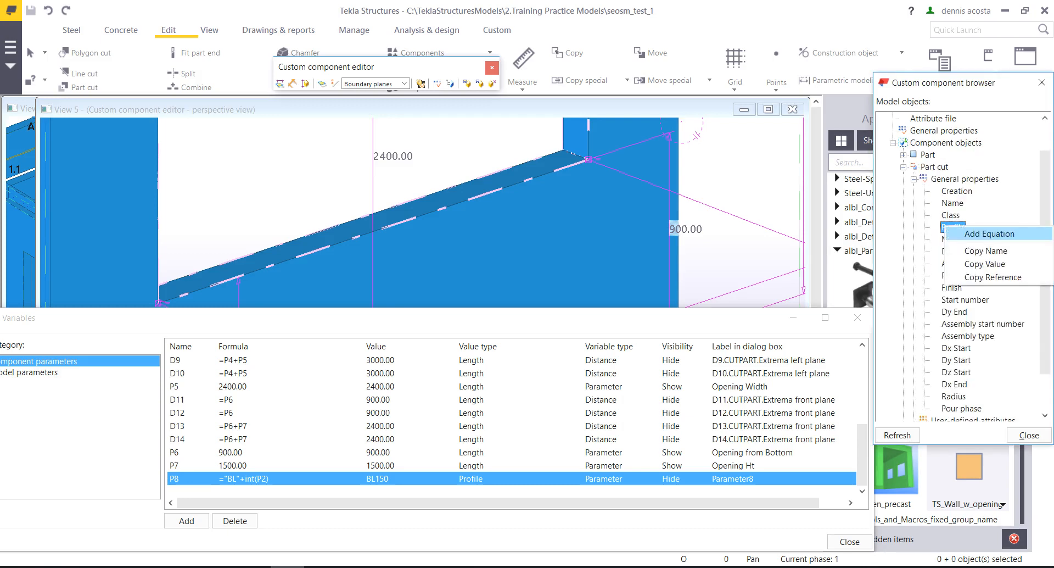
pyautogui.click(988, 235)
pyautogui.write('Profile = P')
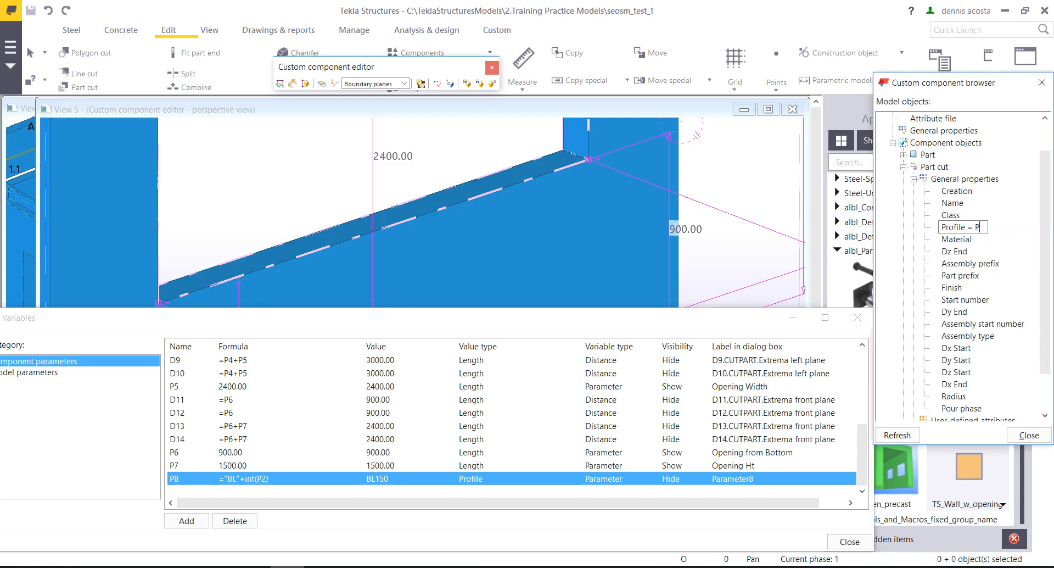
pyautogui.write('8')
pyautogui.press('Return')
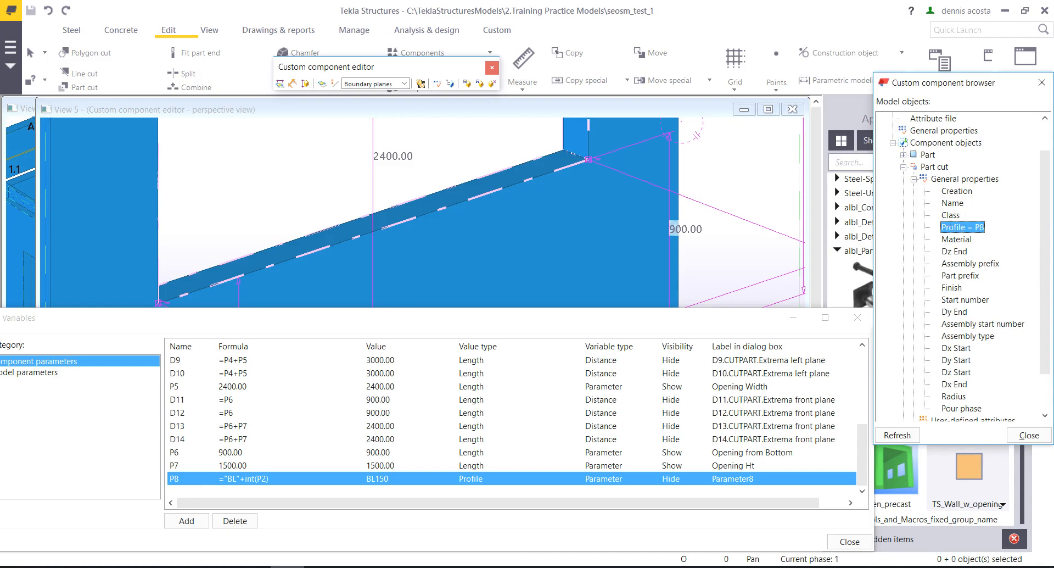
# - Test the opening's cut depth by setting the Wall Thk parameter P2 to 500, and restore it to 150
pyautogui.scroll(-6, 577, 264)
pyautogui.moveTo(576, 219); pyautogui.dragTo(524, 244, button='middle')
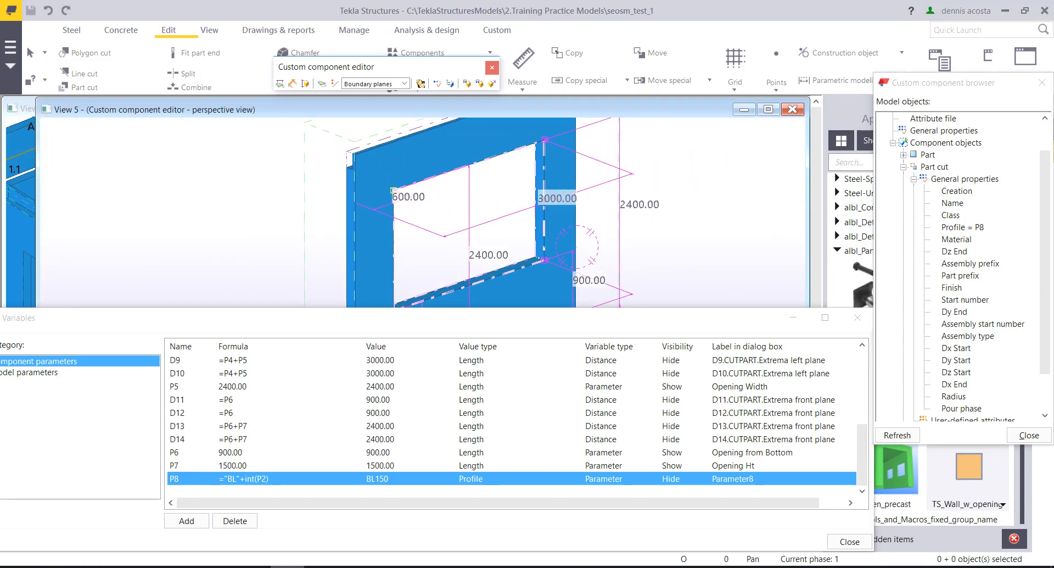
pyautogui.moveTo(862, 455); pyautogui.dragTo(862, 379)
pyautogui.click(233, 373)
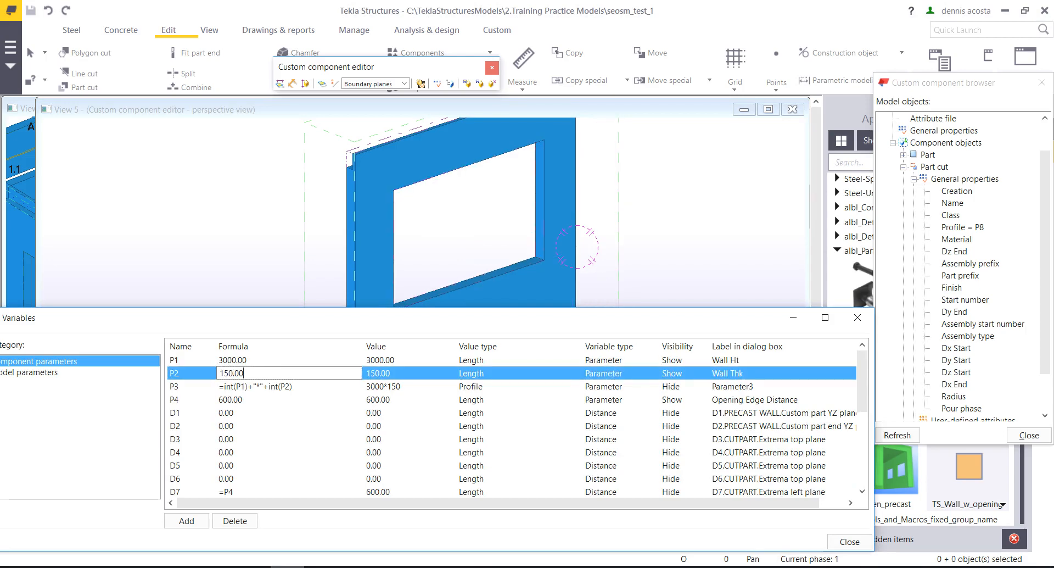
pyautogui.doubleClick(233, 374)
pyautogui.write('500')
pyautogui.press('Return')
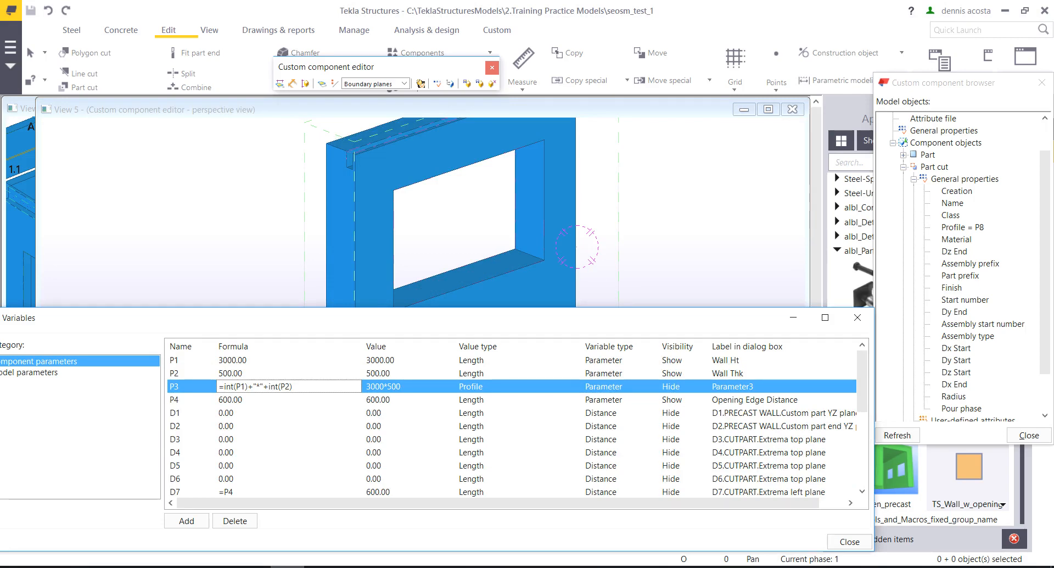
pyautogui.doubleClick(232, 373)
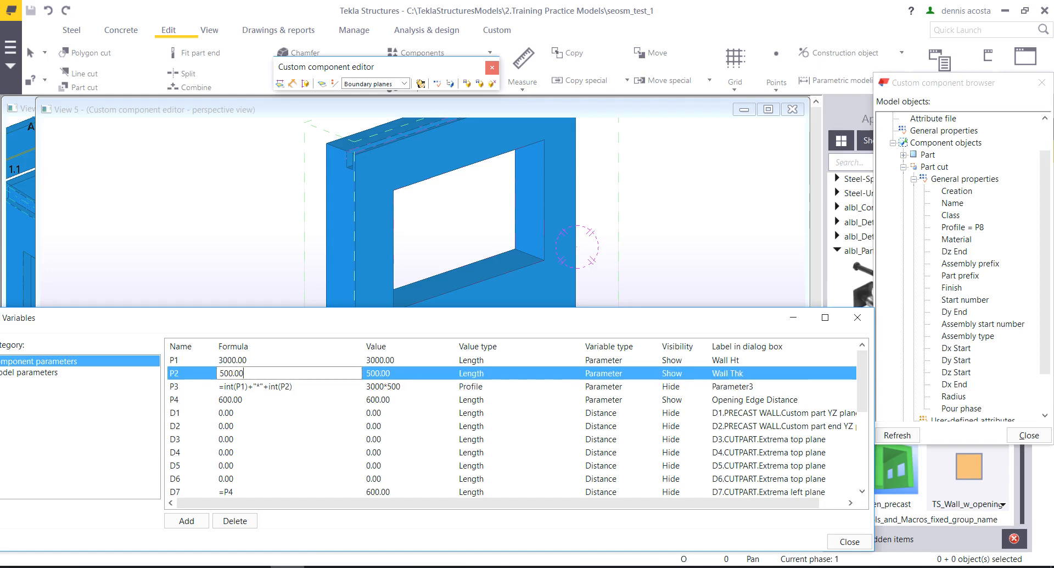
pyautogui.write('150')
pyautogui.press('Return')
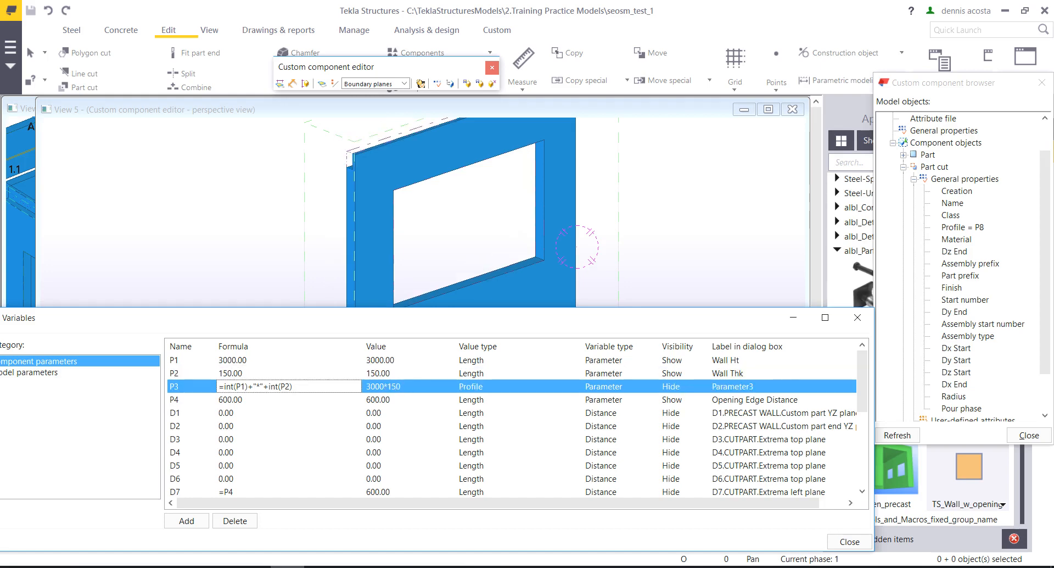
# - Bind the two upper corners of the notch cut along the wall's top edge to the wall's top face
pyautogui.scroll(3, 345, 197)
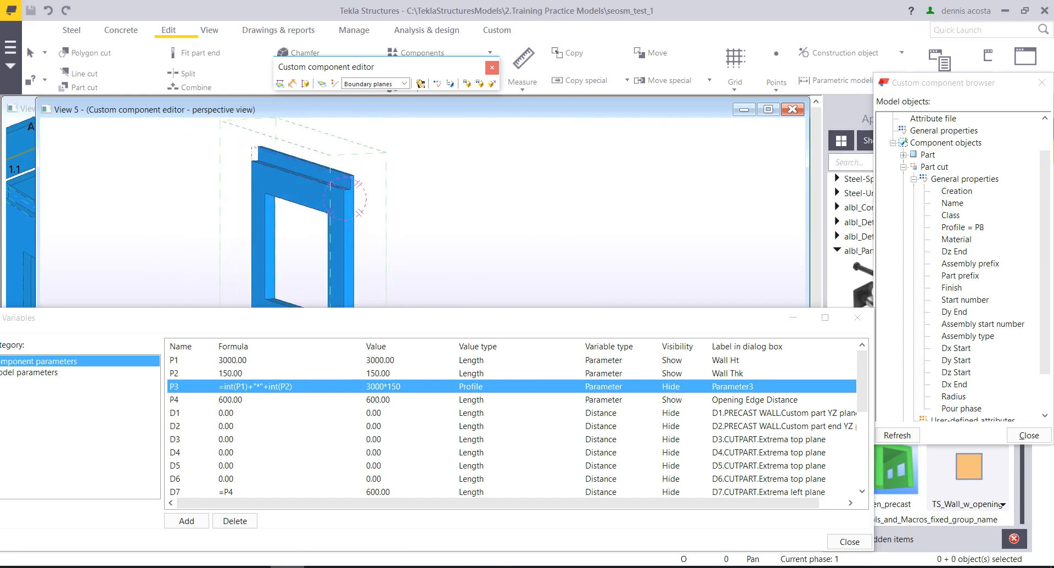
pyautogui.click(305, 184)
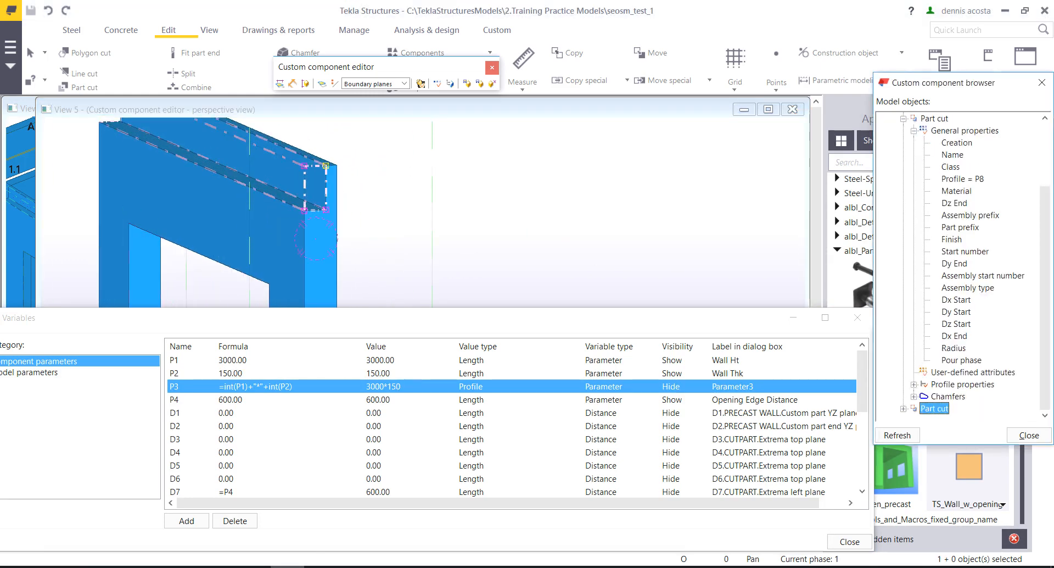
pyautogui.moveTo(305, 183); pyautogui.dragTo(269, 208, button='middle')
pyautogui.scroll(2, 278, 191)
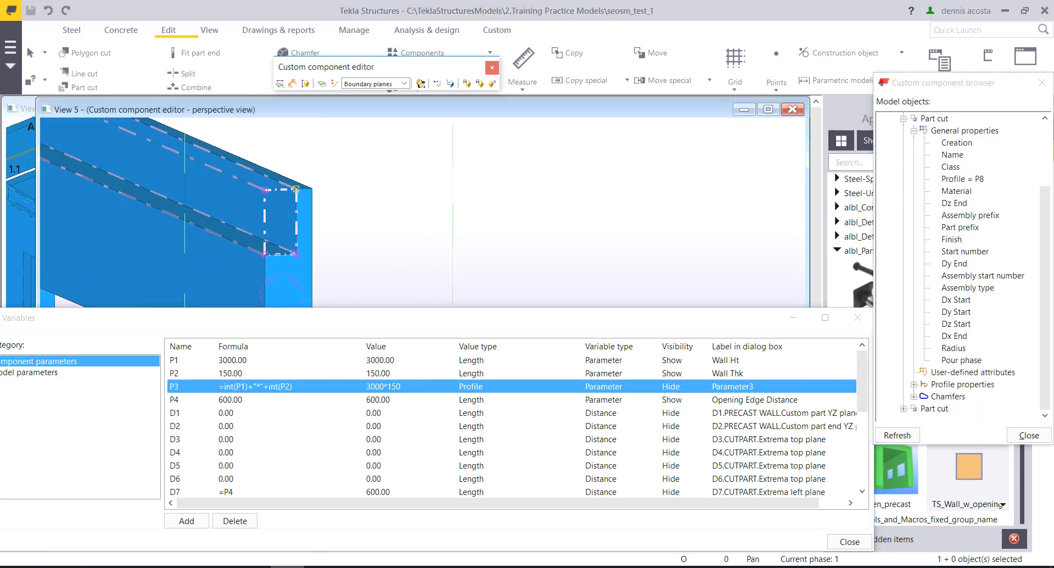
pyautogui.keyDown('alt'); pyautogui.moveTo(246, 165); pyautogui.dragTo(315, 198); pyautogui.keyUp('alt')
pyautogui.rightClick(304, 183)
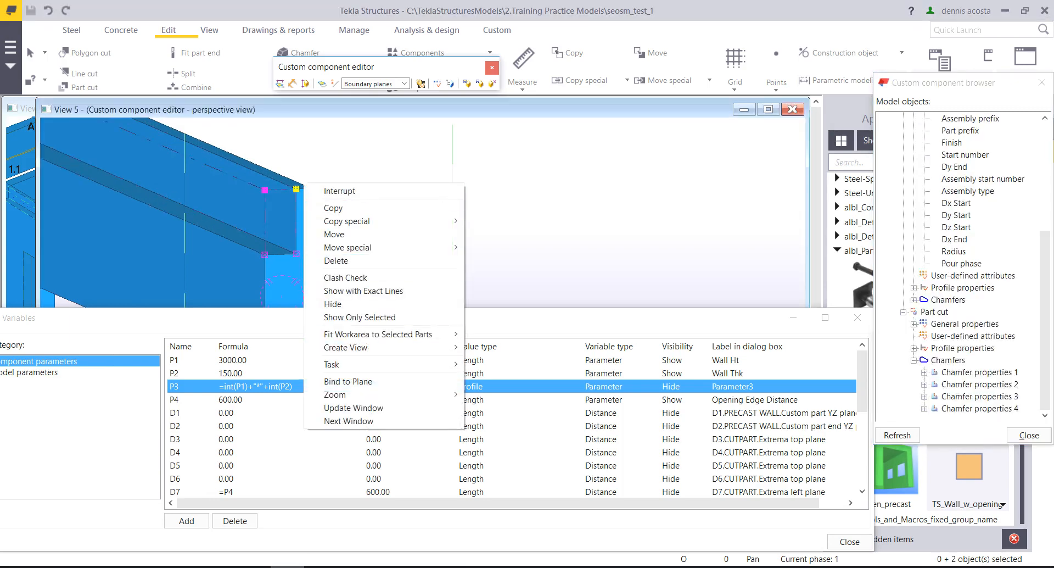
pyautogui.click(349, 382)
pyautogui.keyDown('ctrl'); pyautogui.moveTo(313, 219); pyautogui.dragTo(271, 225, button='middle'); pyautogui.keyUp('ctrl')
pyautogui.click(280, 164)
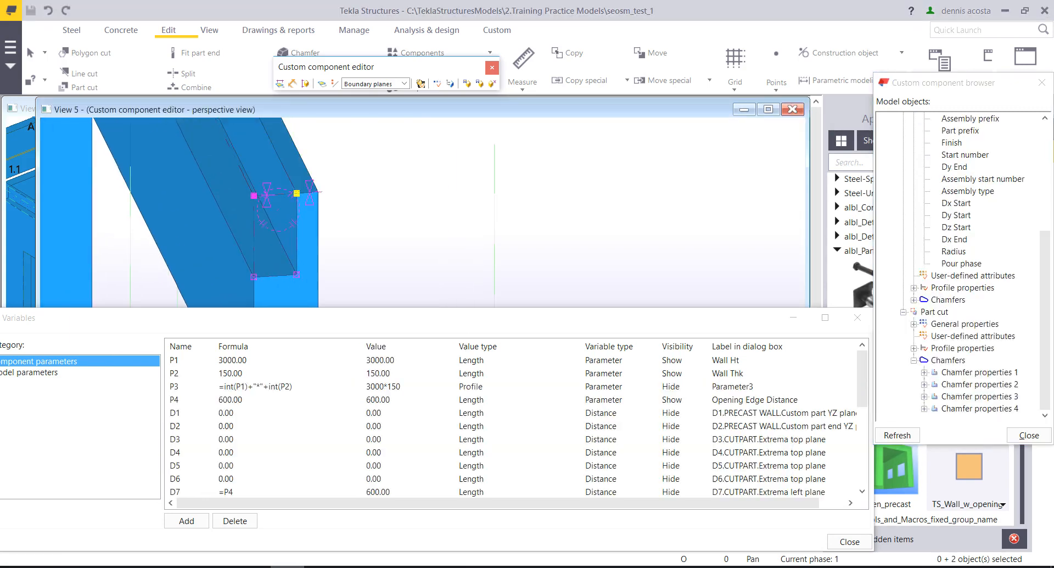
pyautogui.moveTo(280, 187); pyautogui.dragTo(409, 156, button='middle')
pyautogui.scroll(-2, 409, 156)
pyautogui.rightClick(457, 149)
pyautogui.click(469, 156)
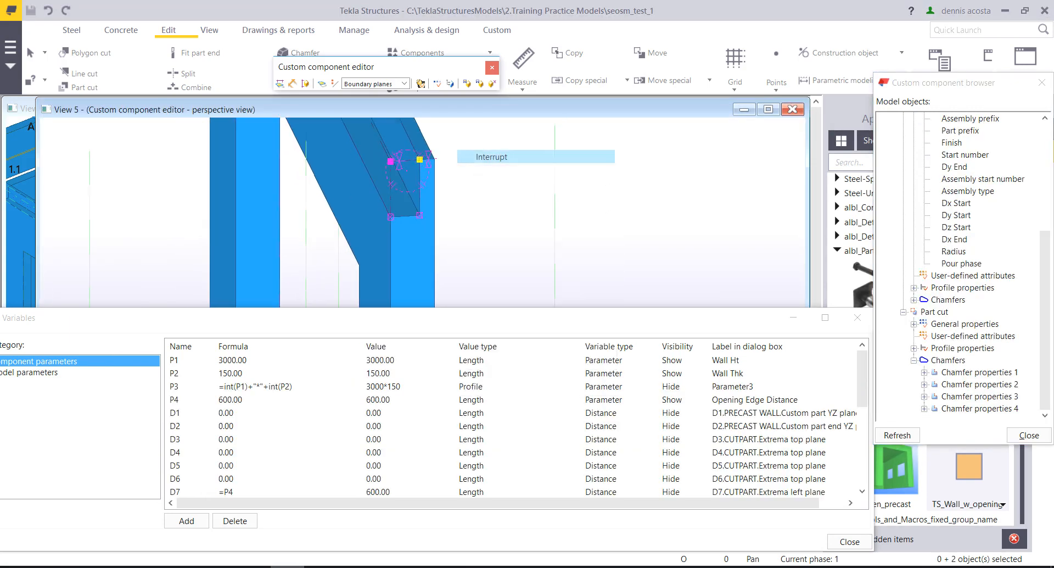
# - Bind the top notch cut's two outer corners to the large wall face the notch opens onto
pyautogui.keyDown('alt'); pyautogui.moveTo(367, 144); pyautogui.dragTo(401, 239); pyautogui.keyUp('alt')
pyautogui.rightClick(385, 166)
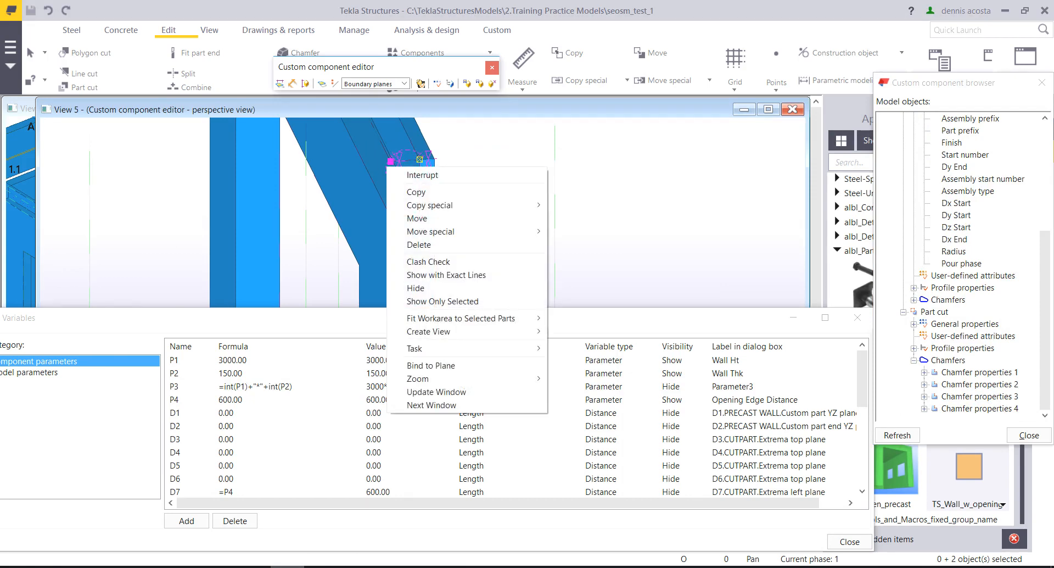
pyautogui.click(406, 193)
pyautogui.rightClick(393, 162)
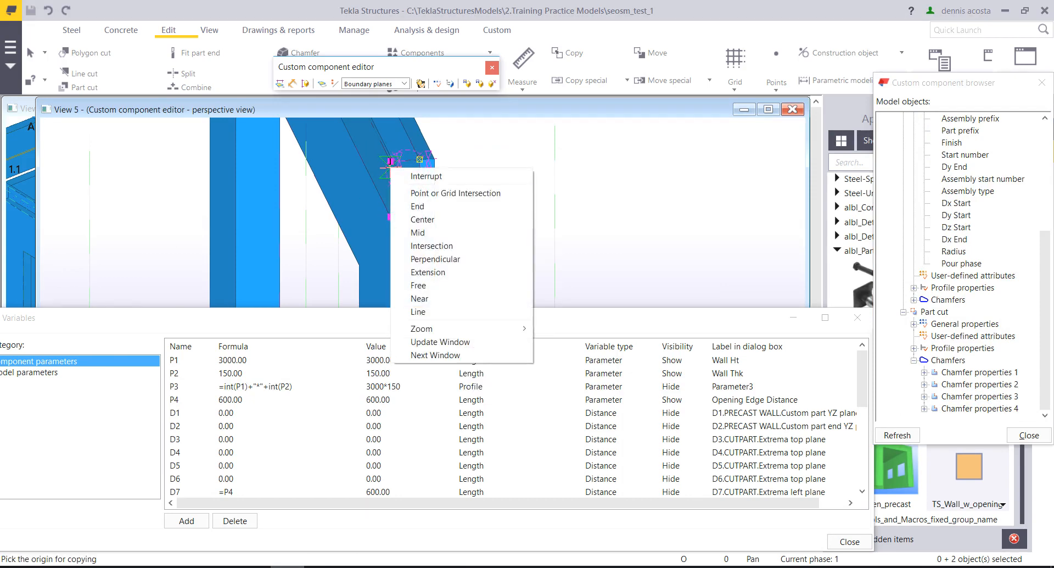
pyautogui.click(426, 170)
pyautogui.rightClick(394, 160)
pyautogui.click(440, 358)
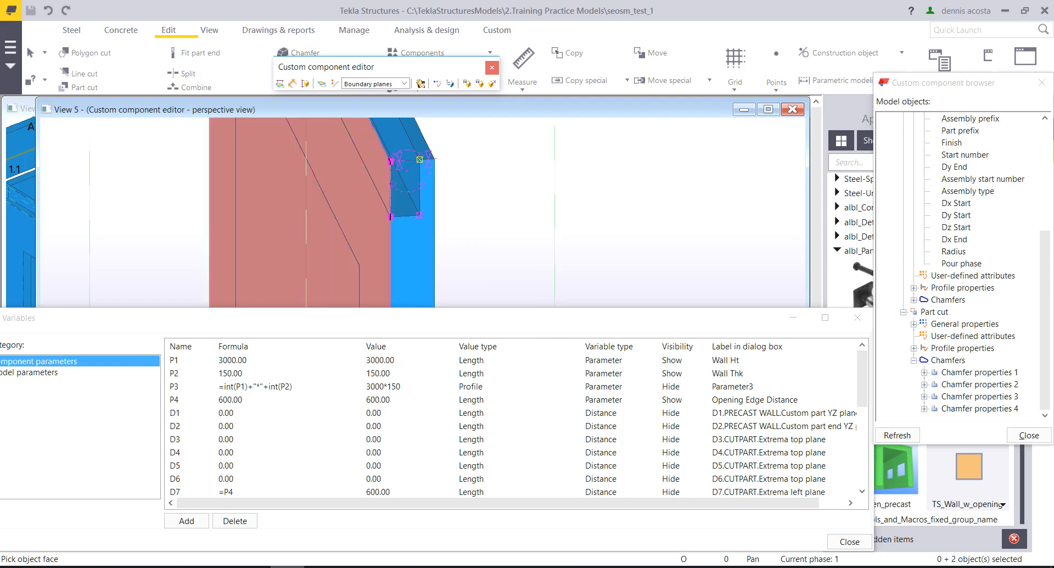
pyautogui.click(372, 219)
pyautogui.rightClick(490, 162)
pyautogui.click(525, 168)
# - Bind the top notch cut's two inner corners to the wall face opposite the notch
pyautogui.scroll(2, 525, 167)
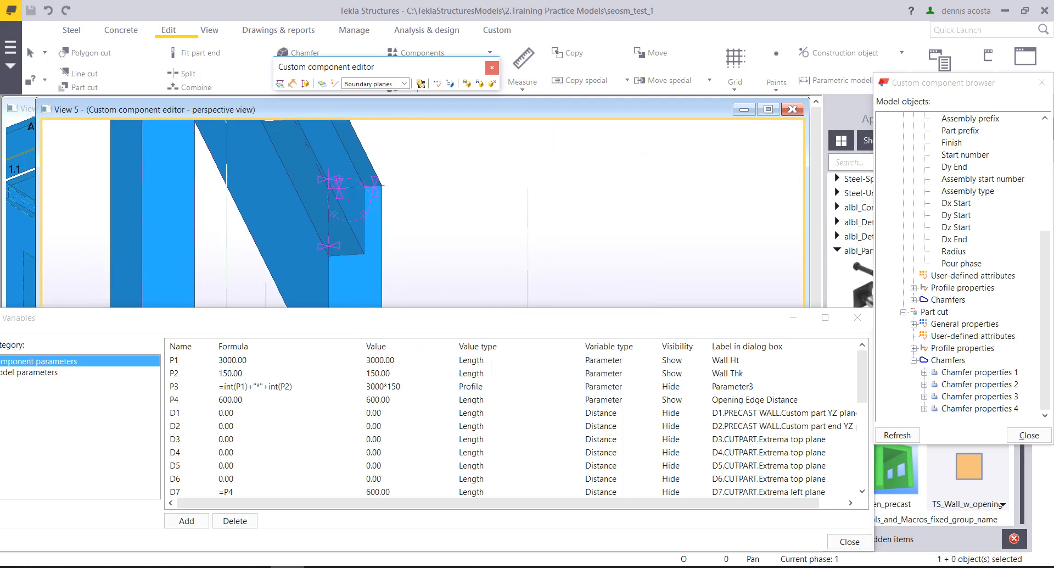
pyautogui.scroll(2, 367, 190)
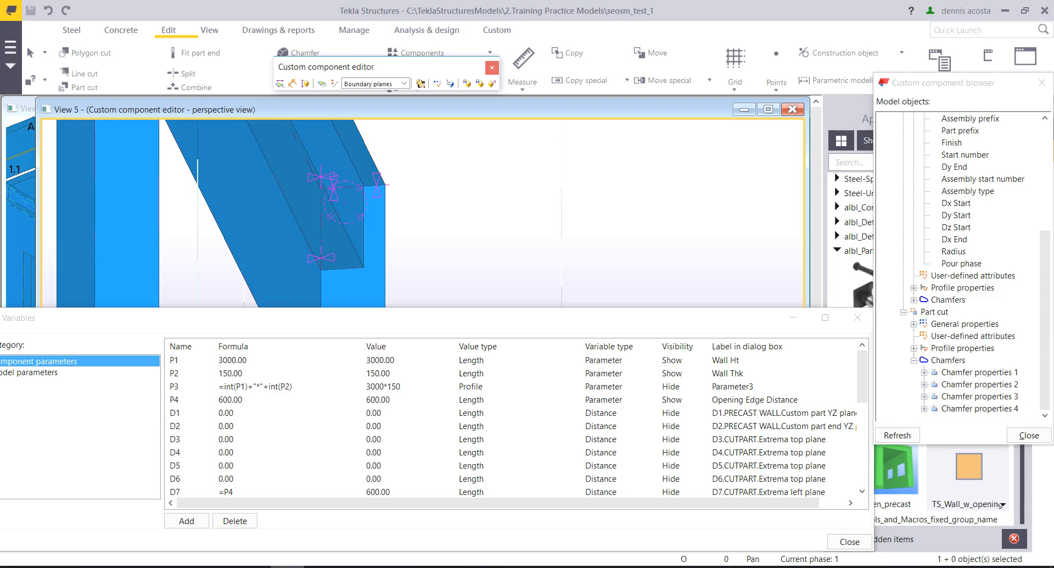
pyautogui.click(333, 189)
pyautogui.click(935, 312)
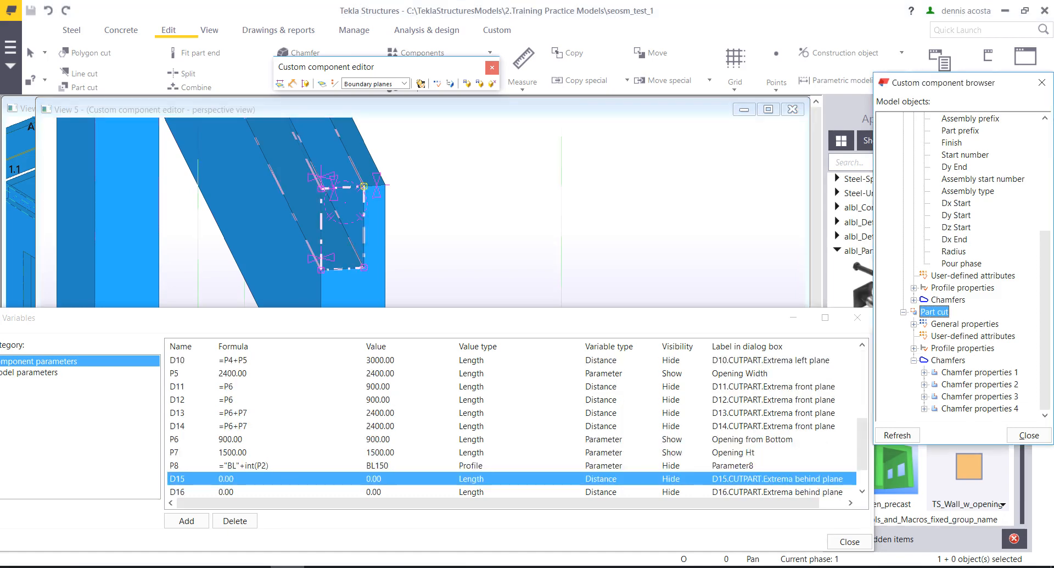
pyautogui.keyDown('ctrl'); pyautogui.moveTo(472, 214); pyautogui.dragTo(384, 214, button='middle'); pyautogui.keyUp('ctrl')
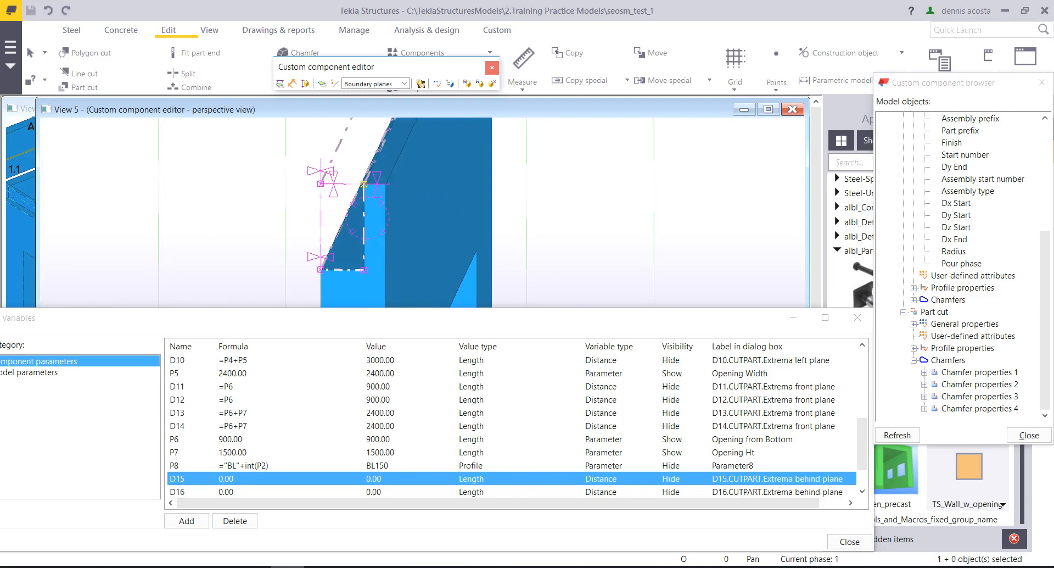
pyautogui.click(358, 194)
pyautogui.rightClick(358, 193)
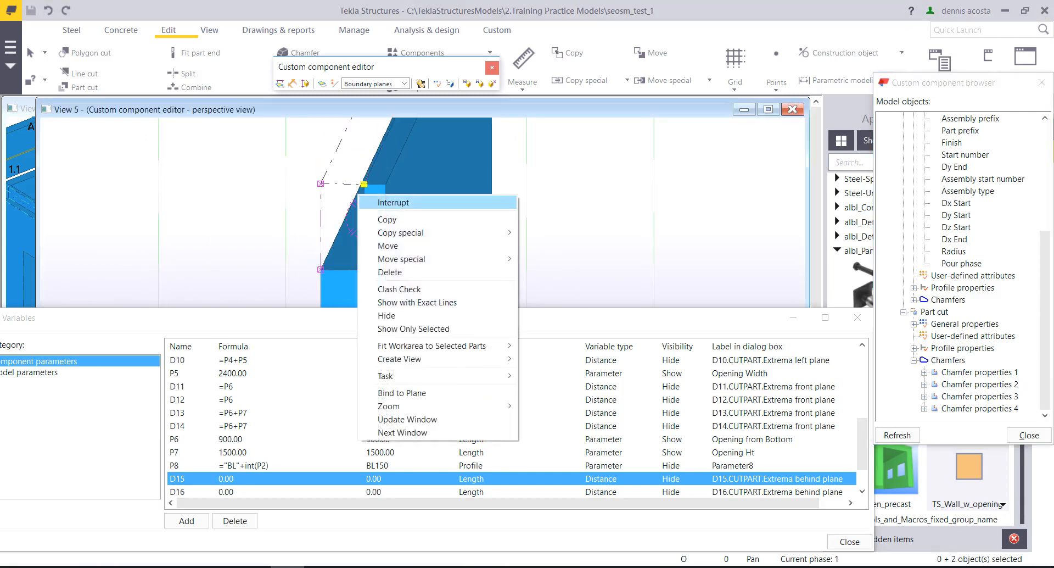
pyautogui.click(401, 392)
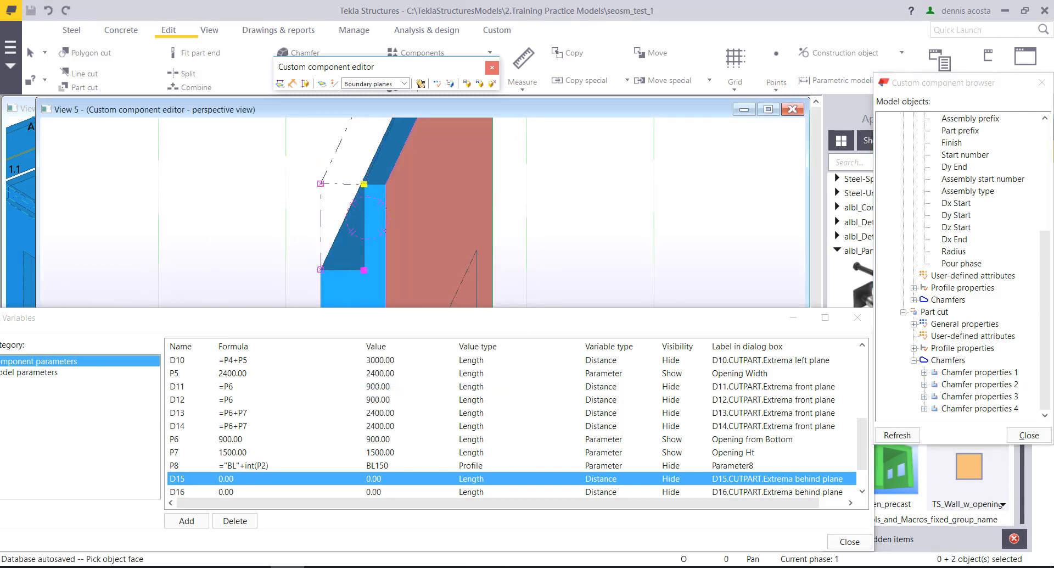
pyautogui.moveTo(862, 439); pyautogui.dragTo(862, 466)
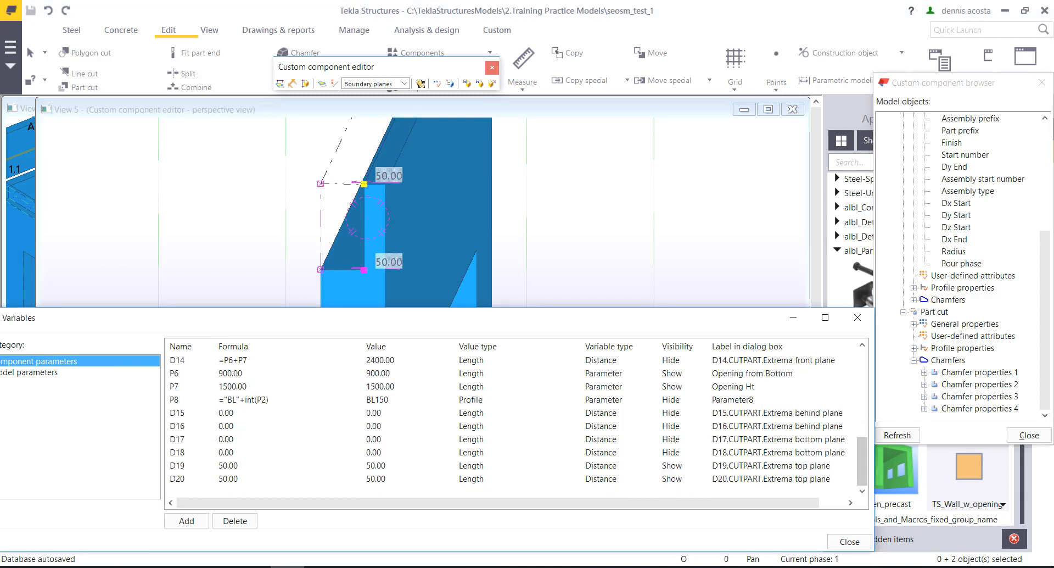
# - Add component parameter P9 labelled "Concrete Top Skin" with the formula value 50
pyautogui.click(188, 521)
pyautogui.moveTo(862, 460); pyautogui.dragTo(862, 467)
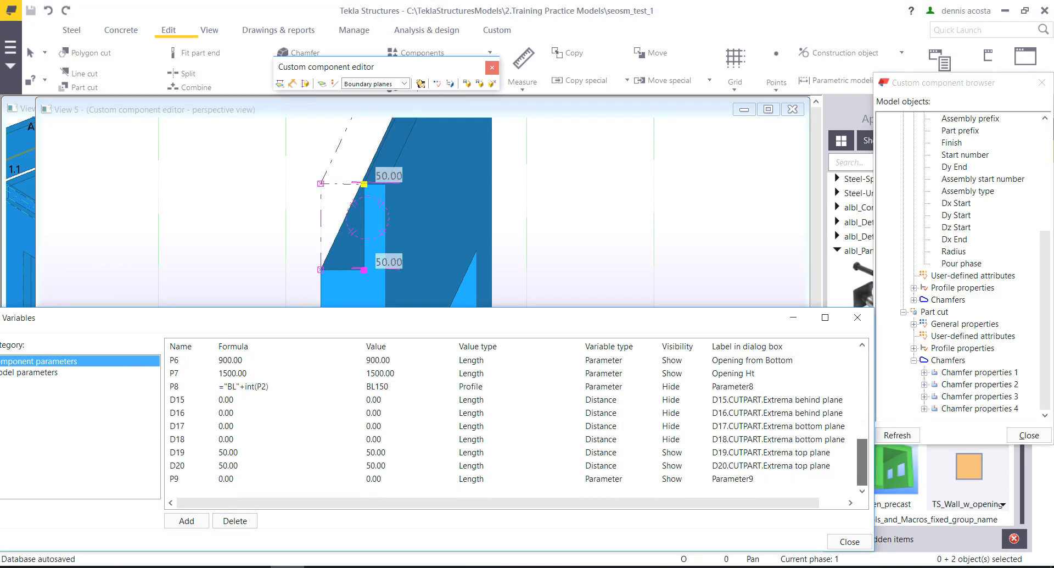
pyautogui.doubleClick(736, 479)
pyautogui.write('Co')
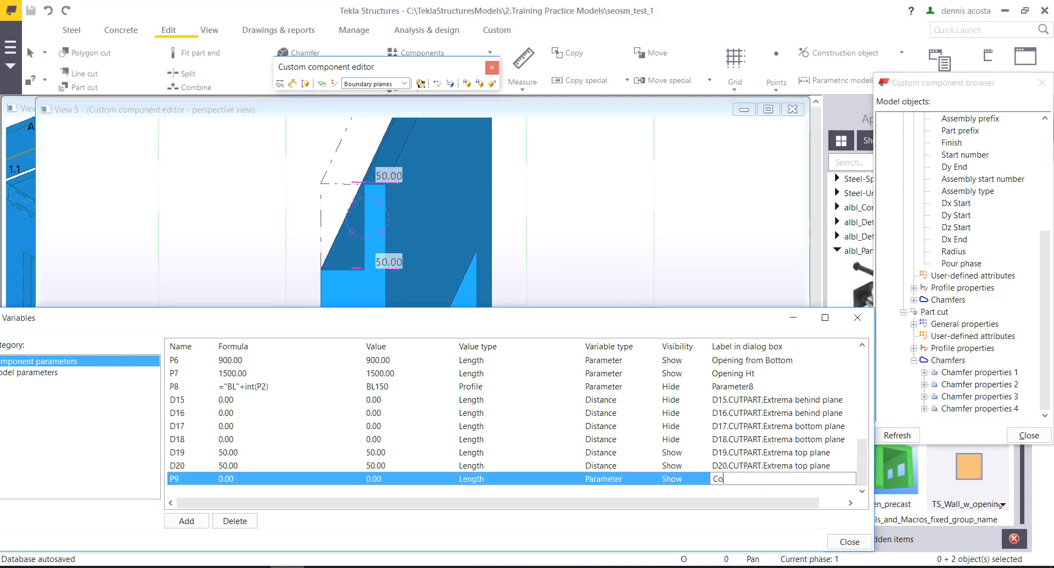
pyautogui.write('ncrete Top Skin')
pyautogui.press('Tab')
pyautogui.press('Tab')
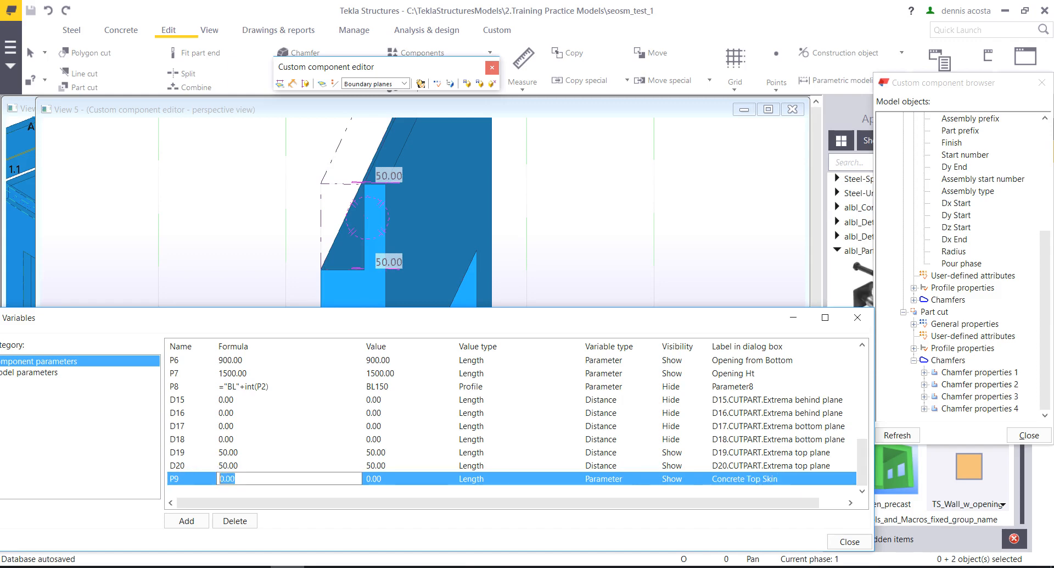
pyautogui.write('50')
pyautogui.press('Return')
# - Set the formulas of distances D19 and D20 to =P9 and their visibility to Hide
pyautogui.click(231, 452)
pyautogui.doubleClick(230, 453)
pyautogui.write('=P')
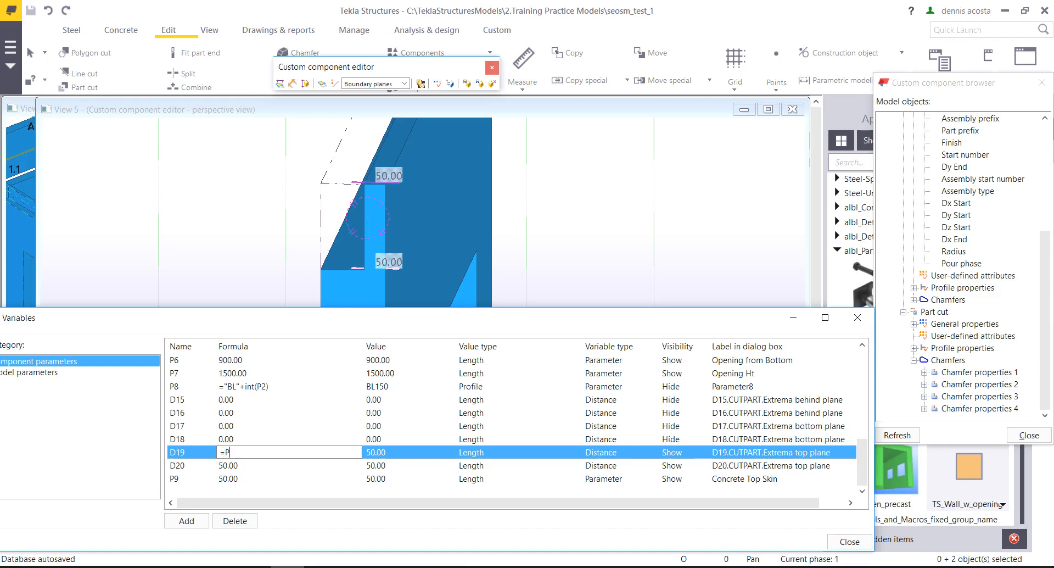
pyautogui.write('9')
pyautogui.hotkey('ctrl', 'a')
pyautogui.hotkey('ctrl', 'c')
pyautogui.click(231, 479)
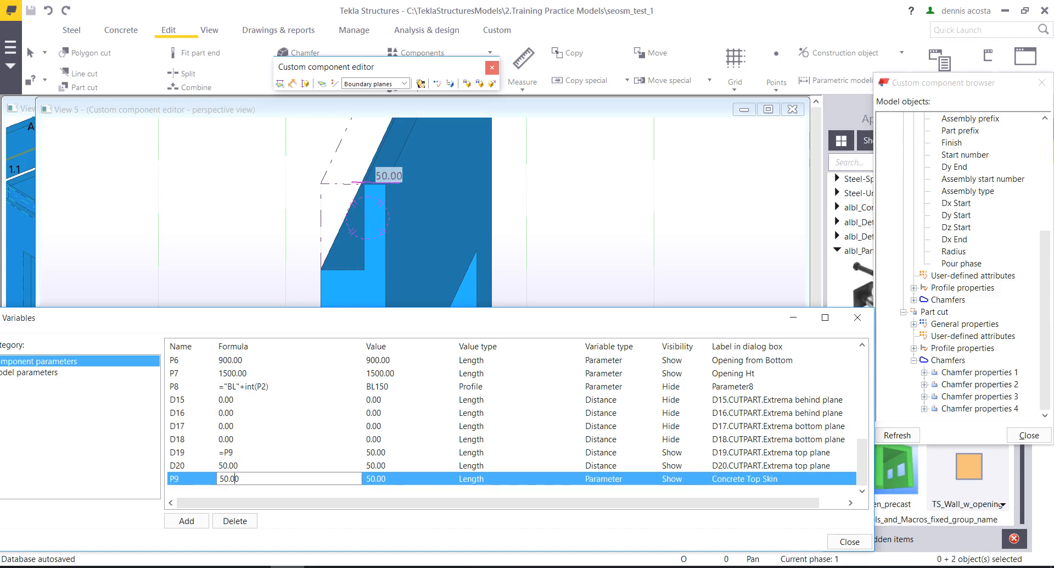
pyautogui.doubleClick(231, 466)
pyautogui.hotkey('ctrl', 'v')
pyautogui.doubleClick(674, 452)
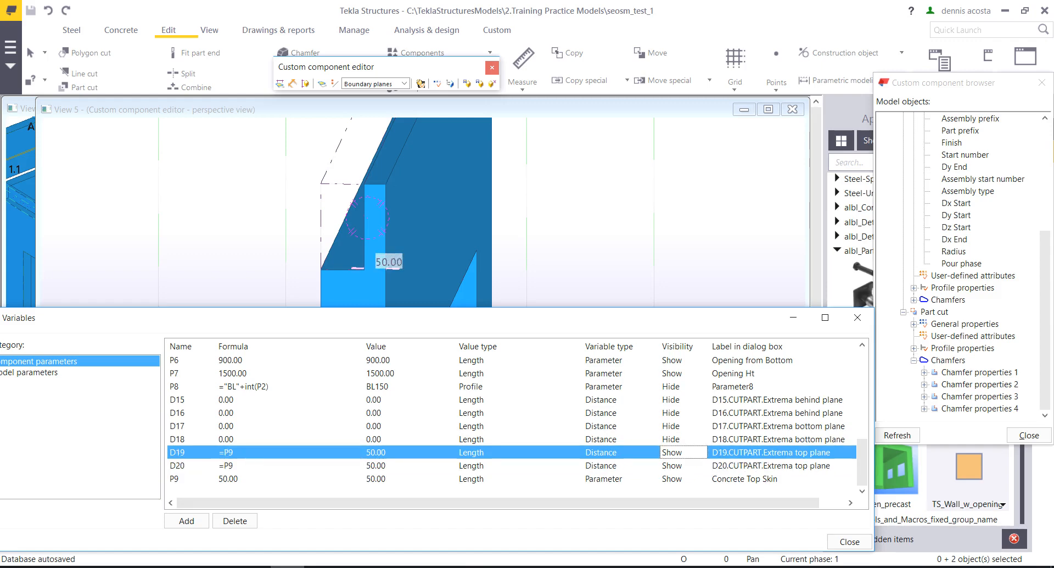
pyautogui.doubleClick(673, 465)
# - Bind the top notch cut's two lower corners to the wall's top face
pyautogui.moveTo(405, 198)
pyautogui.mouseDown(button='middle')
pyautogui.moveTo(436, 193)
pyautogui.moveTo(391, 192)
pyautogui.mouseUp(button='middle')
pyautogui.scroll(-2, 437, 192)
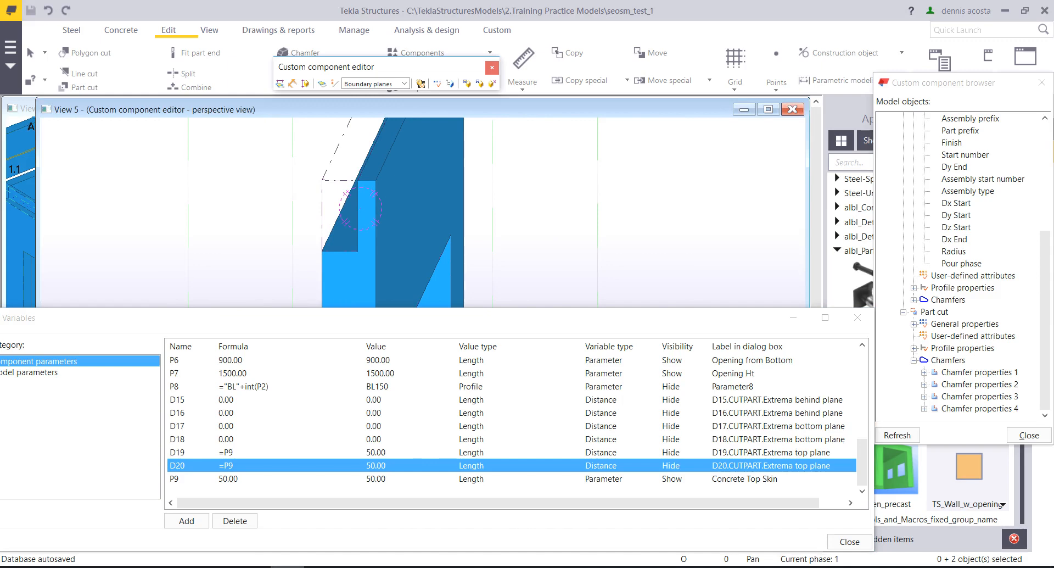
pyautogui.click(935, 312)
pyautogui.moveTo(282, 216); pyautogui.dragTo(361, 273)
pyautogui.rightClick(357, 251)
pyautogui.click(400, 448)
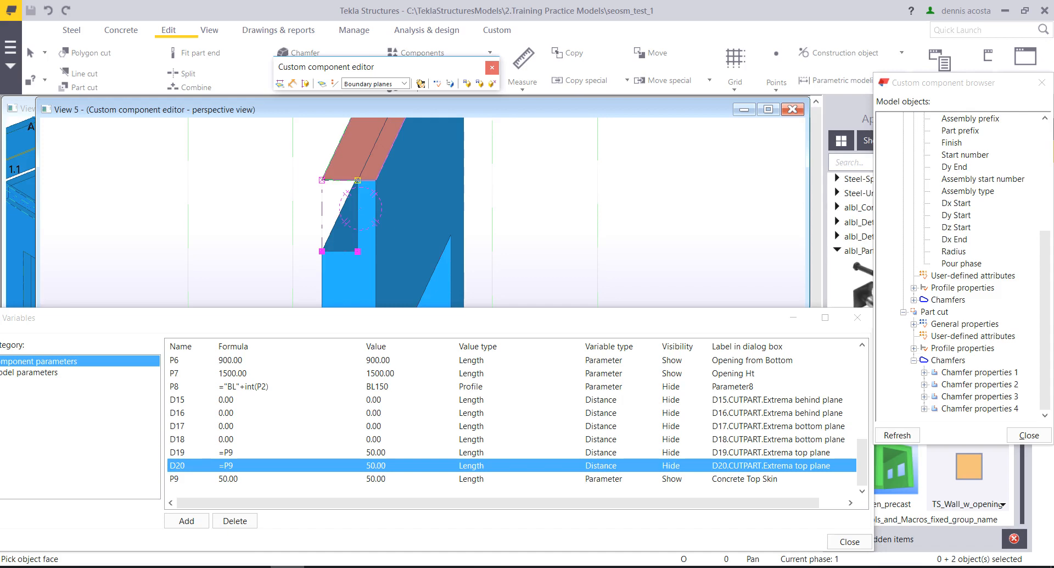
pyautogui.click(365, 150)
# - Add component parameter P10 labelled "Top Cut Ht" with the formula value 200
pyautogui.moveTo(862, 457); pyautogui.dragTo(862, 473)
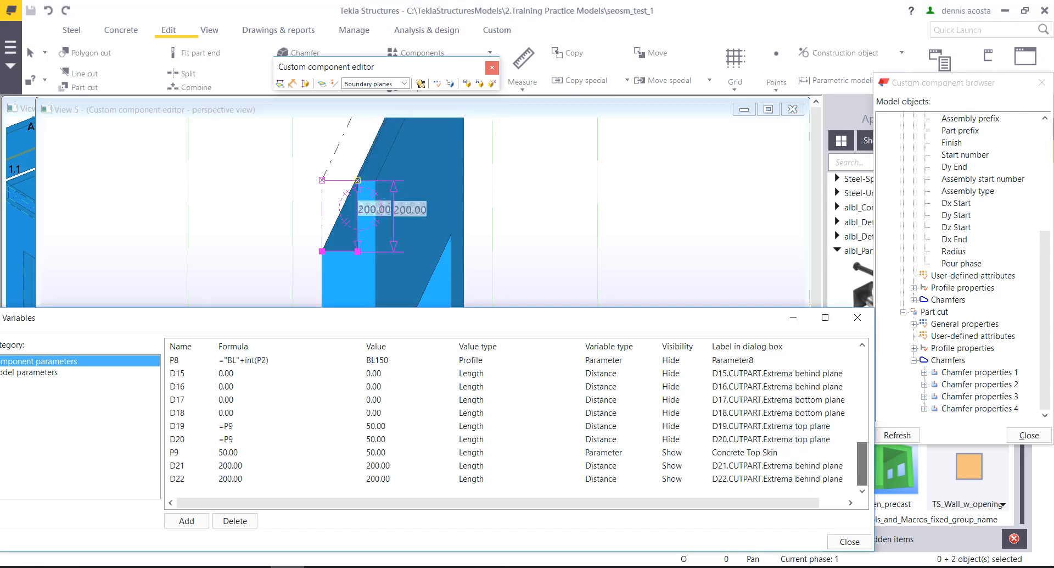
pyautogui.click(186, 521)
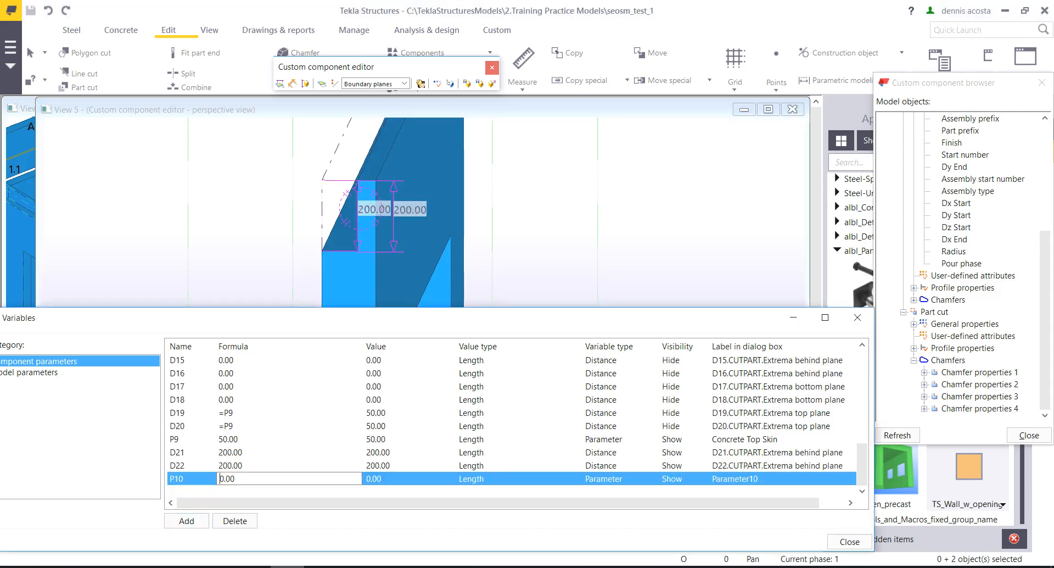
pyautogui.doubleClick(226, 479)
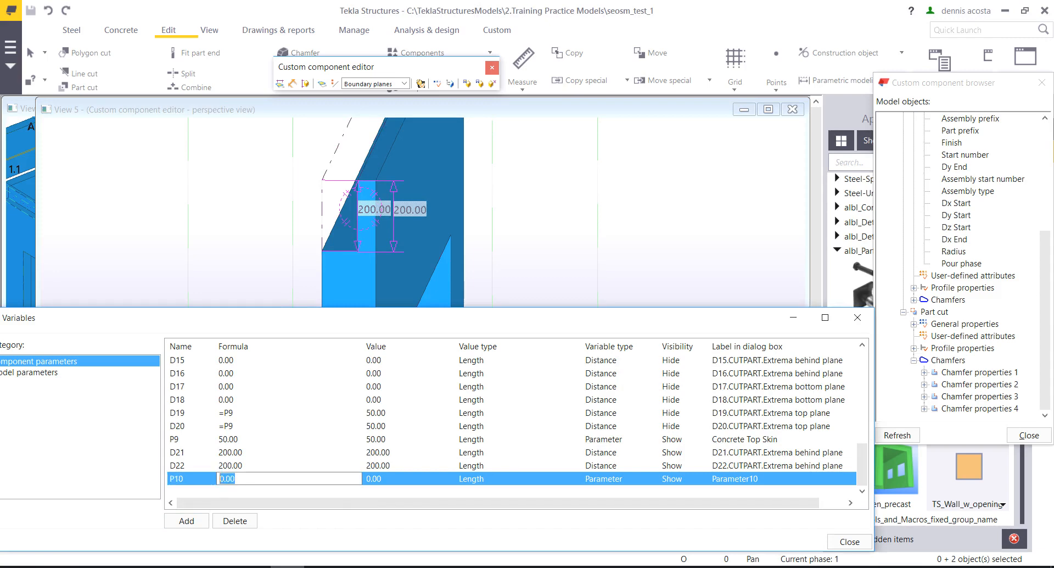
pyautogui.write('200')
pyautogui.press('Tab')
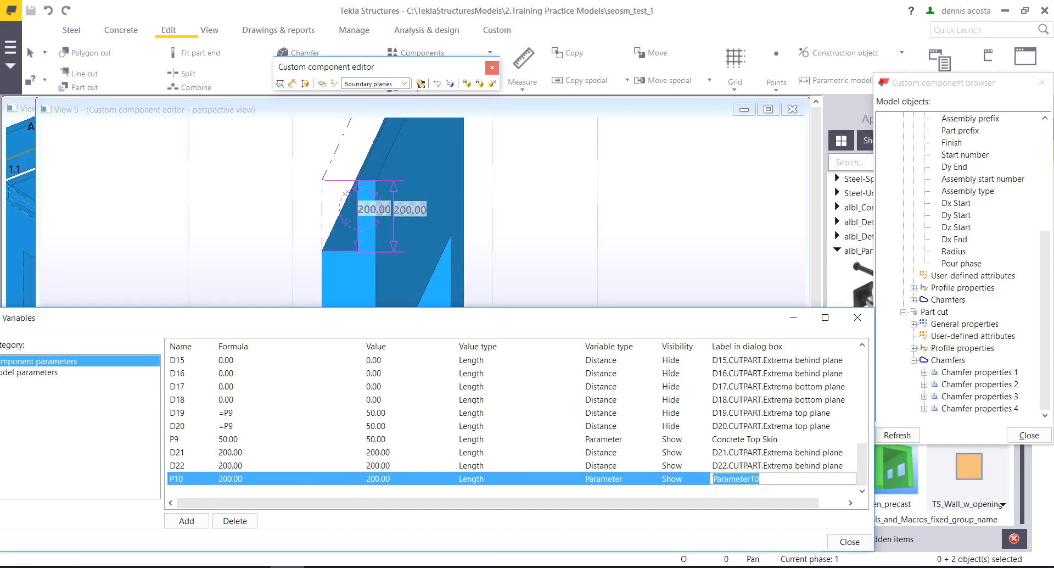
pyautogui.write('Top Cut')
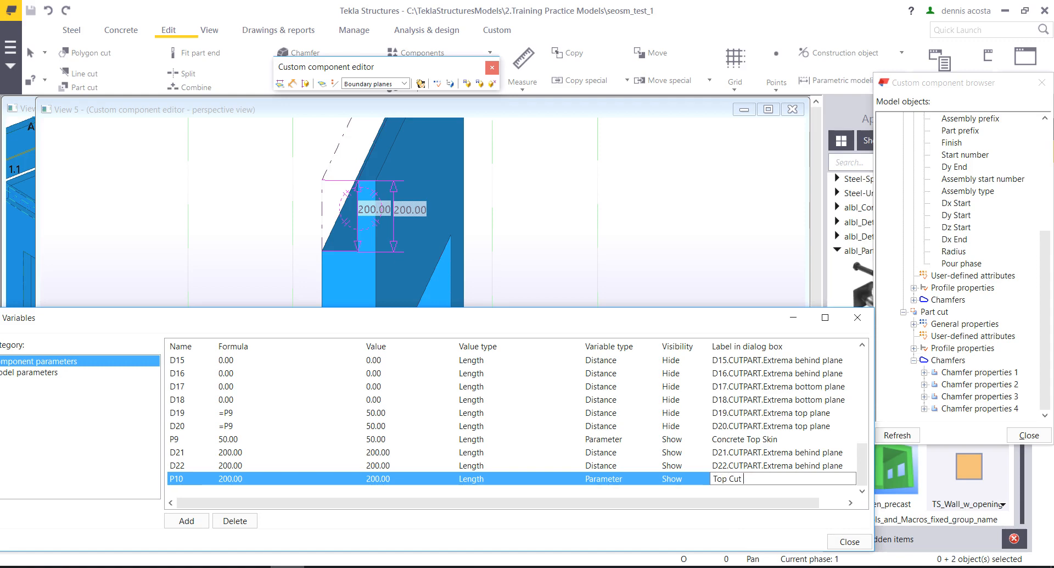
pyautogui.write(' Ht')
# - Set the formulas of distances D21 and D22 to =P10
pyautogui.doubleClick(232, 453)
pyautogui.write('=')
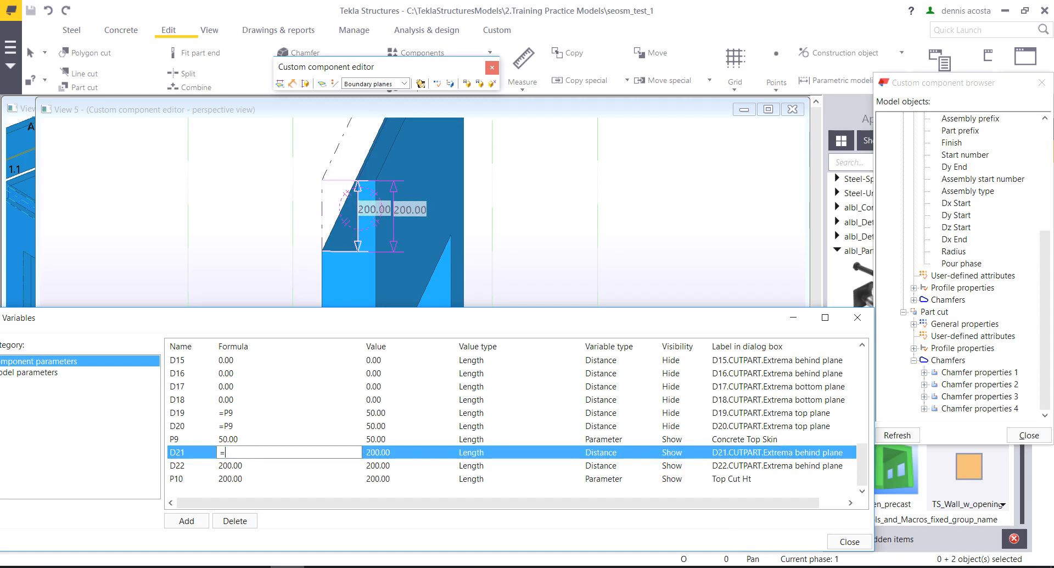
pyautogui.write('P10')
pyautogui.hotkey('shift', 'Left')
pyautogui.hotkey('shift', 'Left')
pyautogui.hotkey('shift', 'Left')
pyautogui.hotkey('shift', 'Left')
pyautogui.hotkey('ctrl', 'c')
pyautogui.click(245, 465)
pyautogui.hotkey('ctrl', 'v')
pyautogui.moveTo(245, 466); pyautogui.dragTo(217, 466)
pyautogui.hotkey('ctrl', 'v')
pyautogui.click(242, 426)
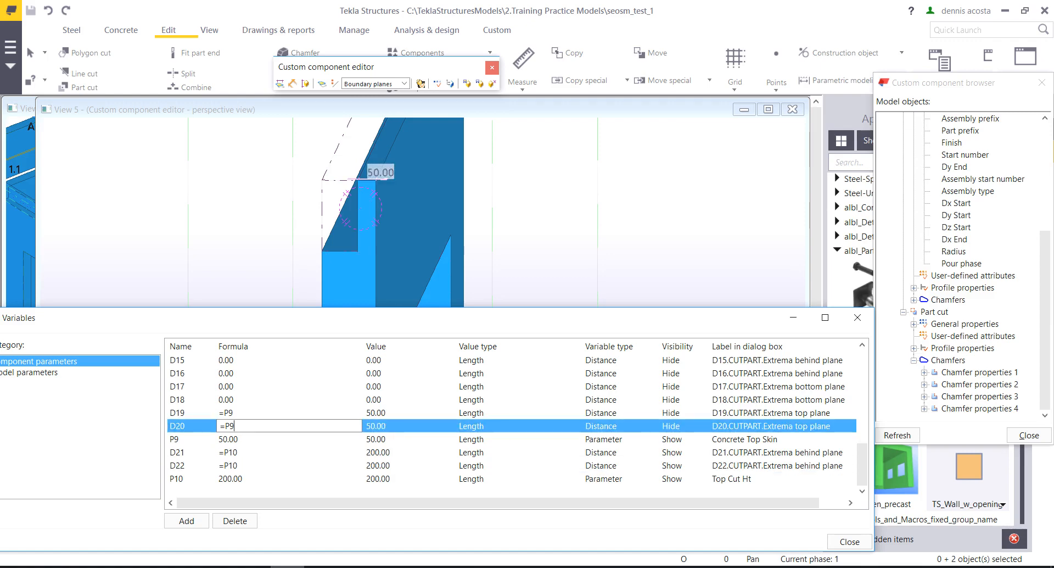
# - Set the visibility of distances D21 and D22 to Hide
pyautogui.click(675, 452)
pyautogui.click(675, 452)
pyautogui.click(674, 466)
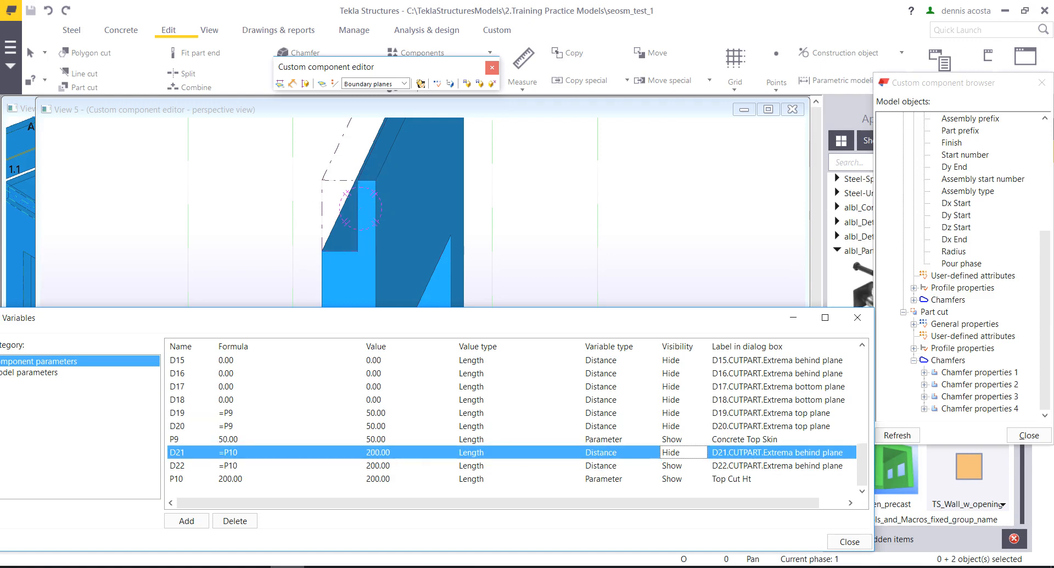
pyautogui.click(676, 466)
pyautogui.click(676, 466)
# - Test the notch height by setting the Top Cut Ht parameter P10 to 500
pyautogui.keyDown('ctrl'); pyautogui.moveTo(485, 199); pyautogui.dragTo(612, 144, button='middle'); pyautogui.keyUp('ctrl')
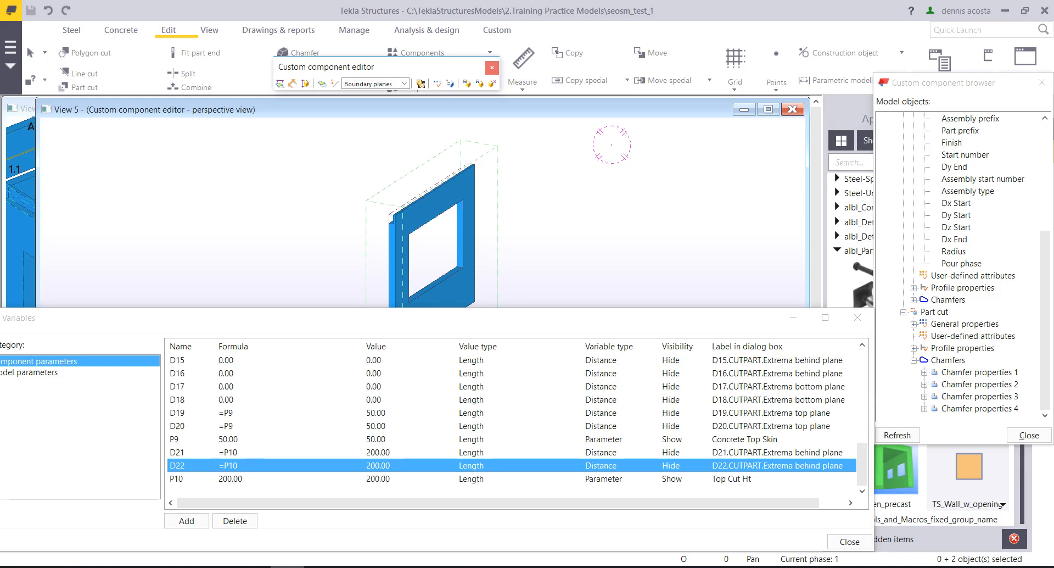
pyautogui.click(227, 479)
pyautogui.doubleClick(227, 479)
pyautogui.write('500')
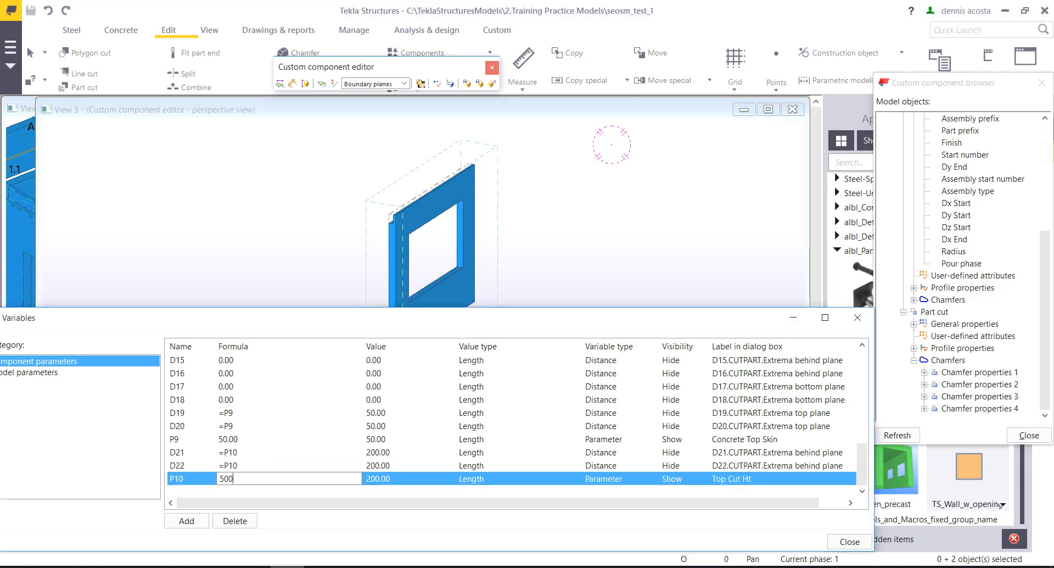
pyautogui.press('Return')
pyautogui.scroll(5, 401, 233)
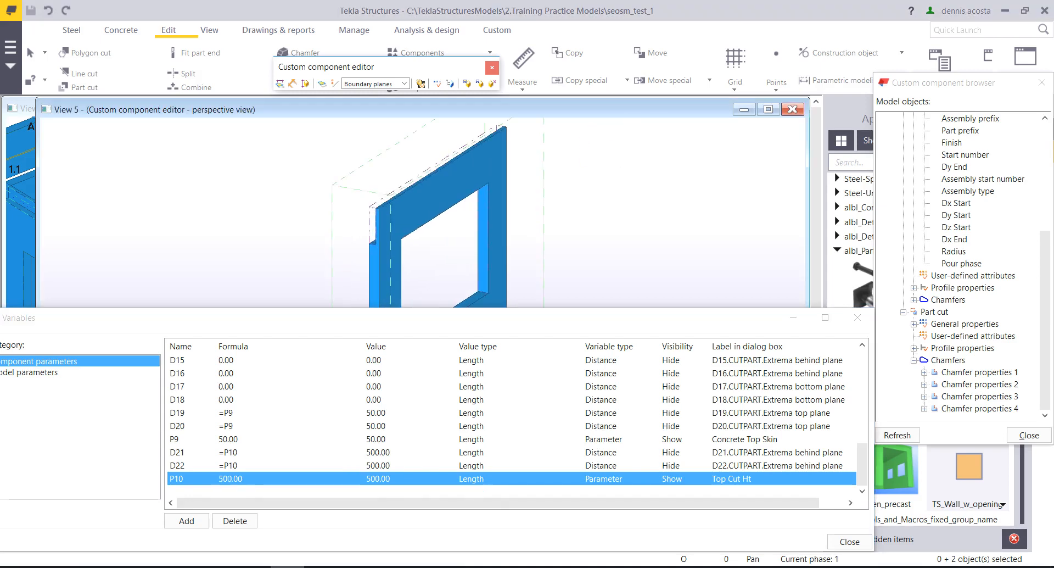
pyautogui.scroll(-2, 374, 237)
# - Test the notch's skin thickness by setting the Concrete Top Skin parameter P9 to 100
pyautogui.doubleClick(231, 479)
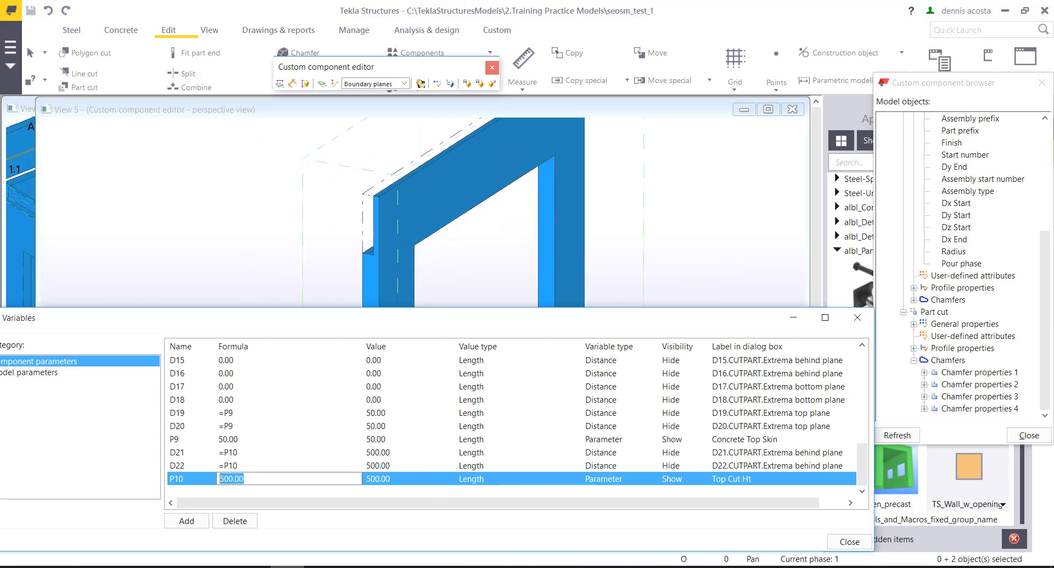
pyautogui.doubleClick(230, 440)
pyautogui.write('100')
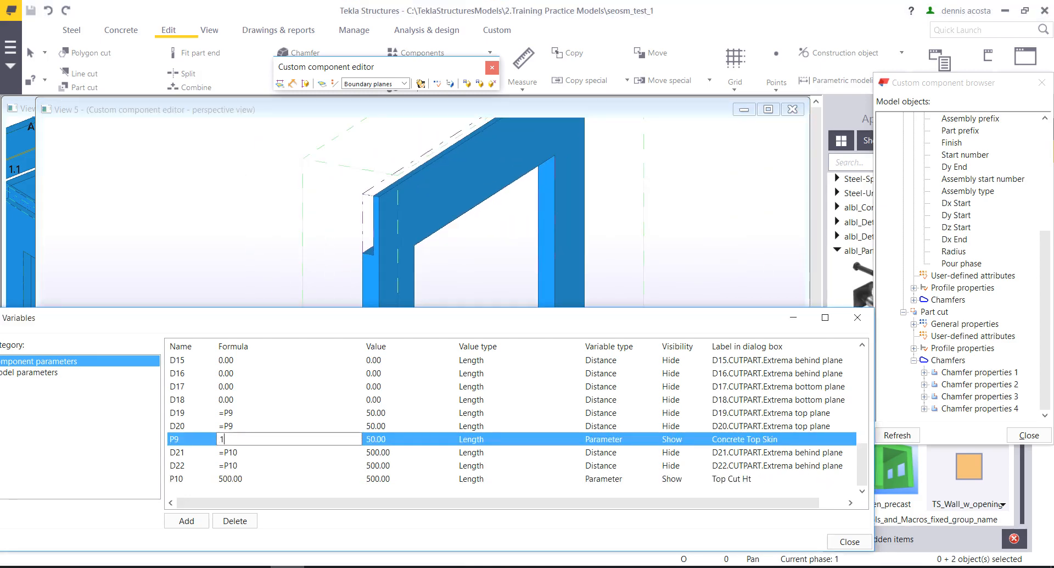
pyautogui.press('Return')
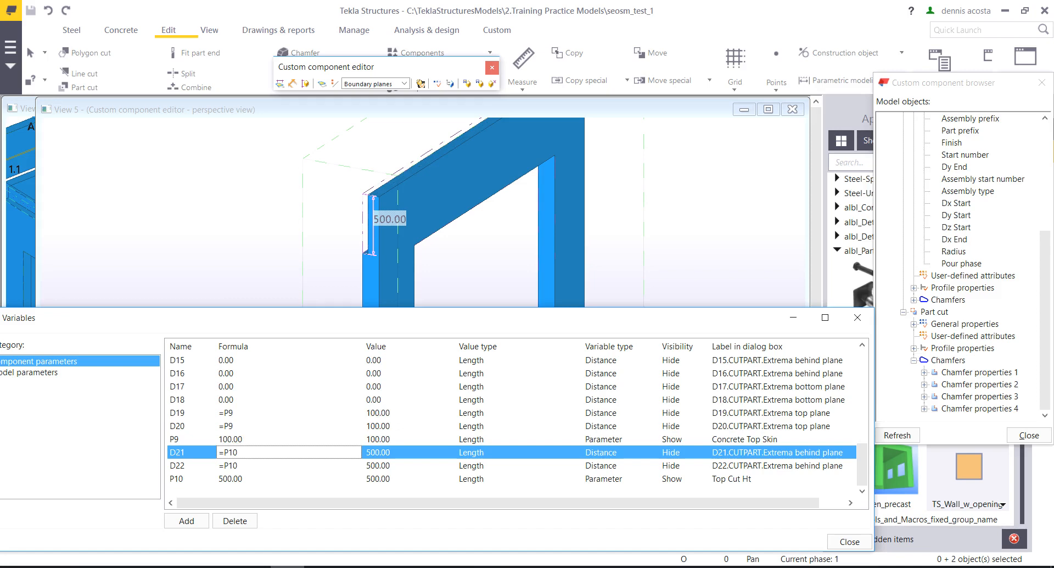
# - Set the Concrete Top Skin parameter P9 to 50 and the Top Cut Ht parameter P10 to 200
pyautogui.doubleClick(229, 440)
pyautogui.write('50')
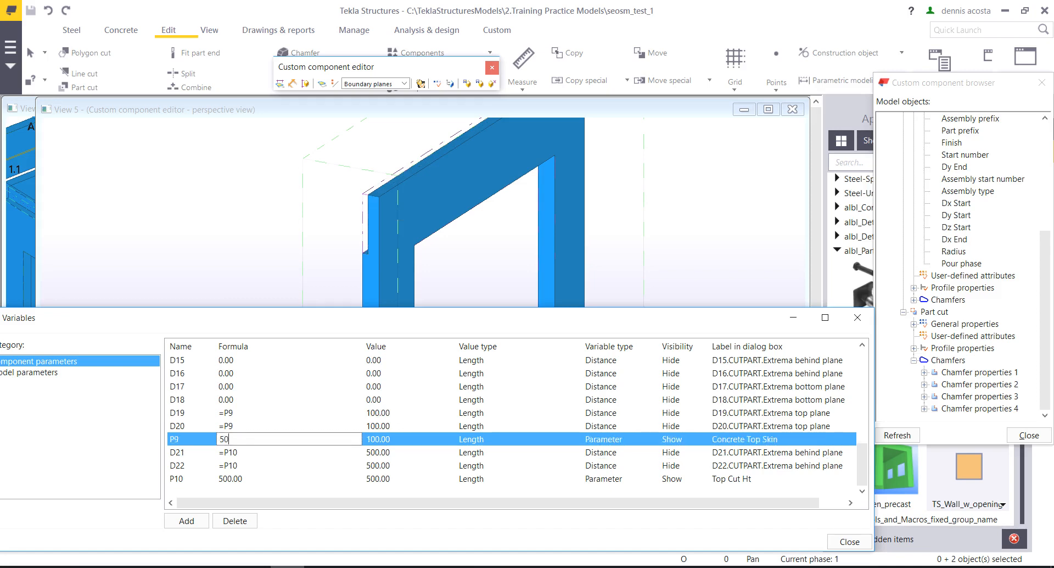
pyautogui.click(235, 478)
pyautogui.doubleClick(235, 478)
pyautogui.write('200')
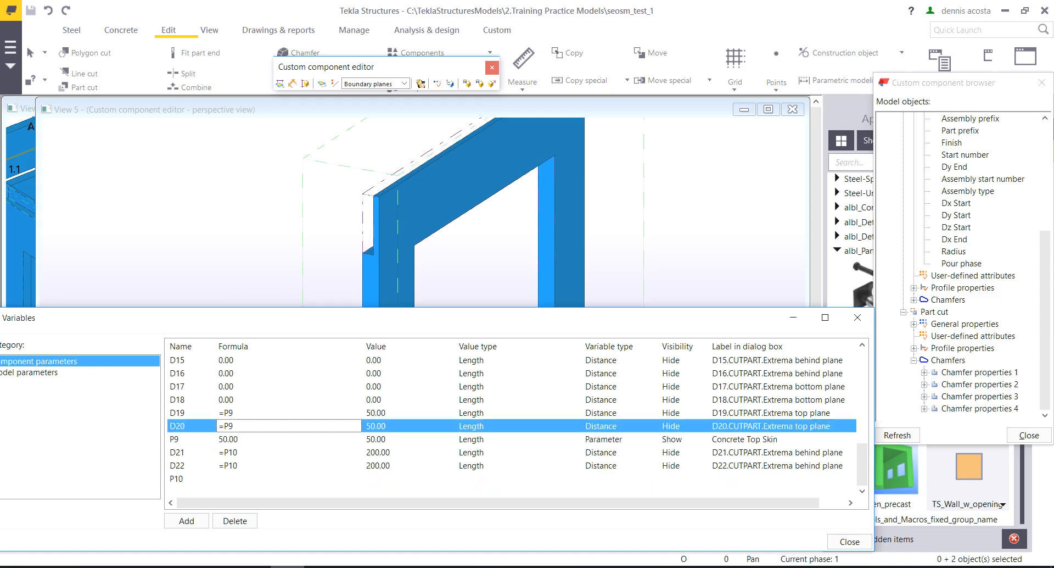
pyautogui.click(234, 426)
pyautogui.scroll(4, 367, 206)
pyautogui.moveTo(368, 206); pyautogui.dragTo(305, 229, button='middle')
pyautogui.scroll(-3, 305, 228)
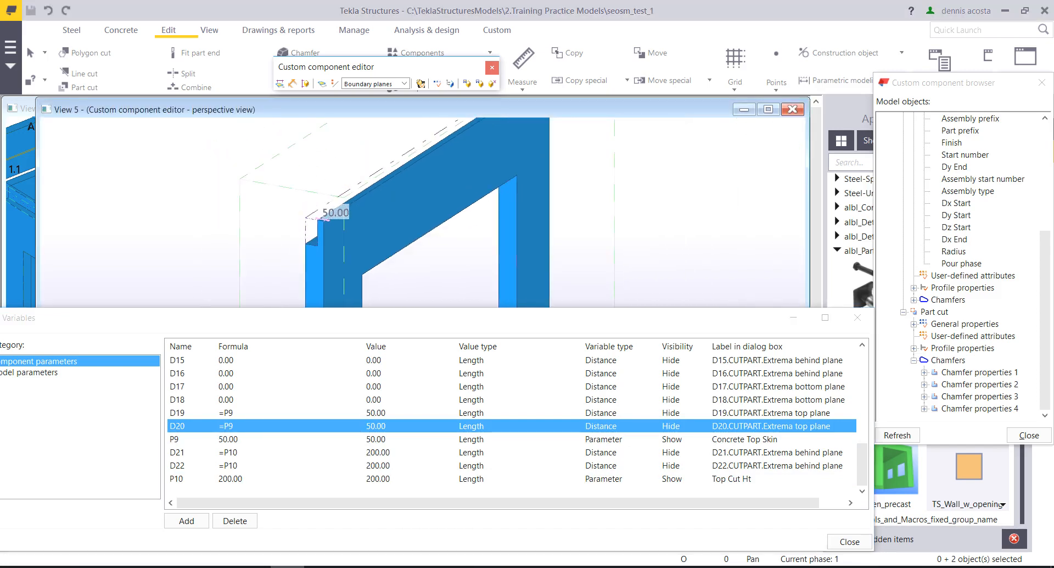
pyautogui.scroll(-2, 409, 194)
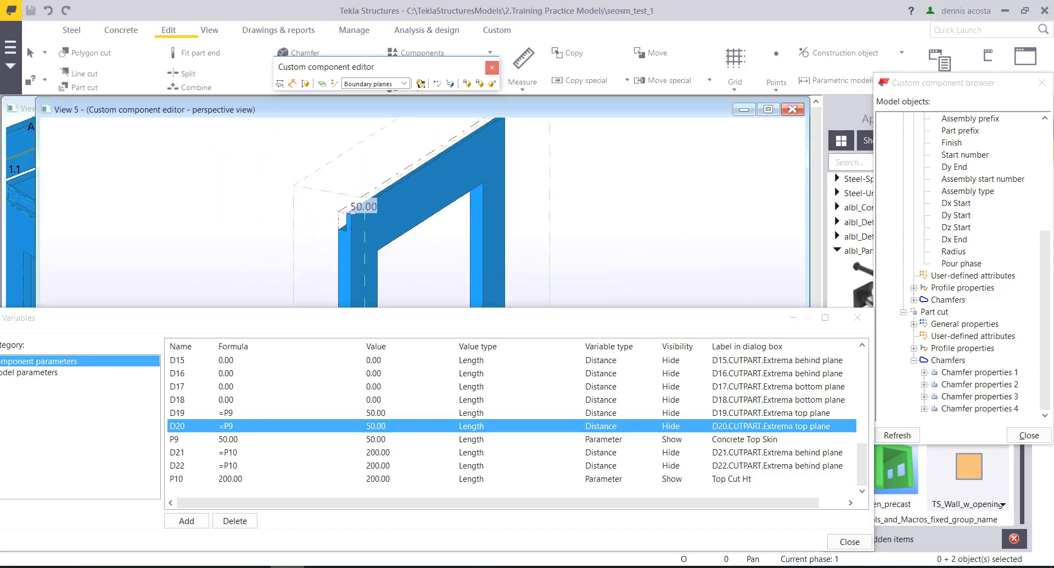
pyautogui.moveTo(423, 210); pyautogui.dragTo(362, 229, button='middle')
pyautogui.scroll(-2, 362, 228)
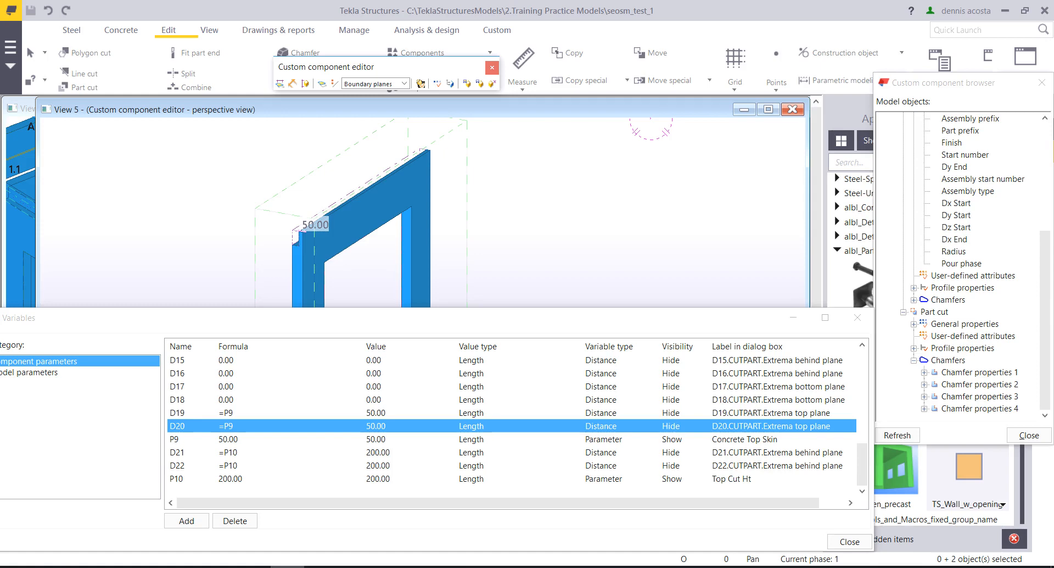
# - Bind all four corners of the top notch cut to the wall's narrow end face
pyautogui.moveTo(325, 243); pyautogui.dragTo(346, 210, button='middle')
pyautogui.scroll(4, 362, 191)
pyautogui.click(347, 211)
pyautogui.scroll(4, 318, 206)
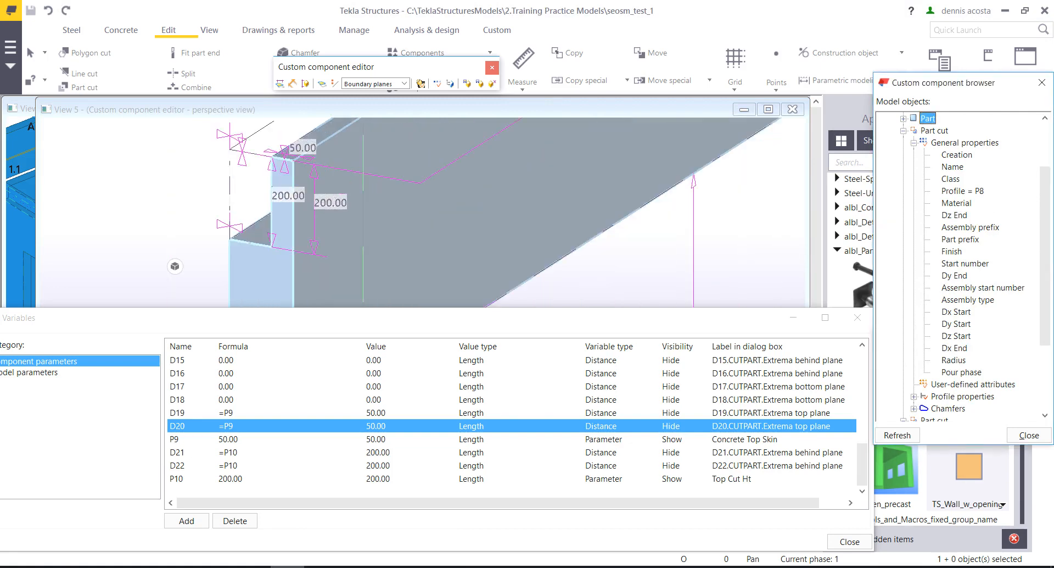
pyautogui.click(318, 206)
pyautogui.click(230, 223)
pyautogui.scroll(-2, 216, 247)
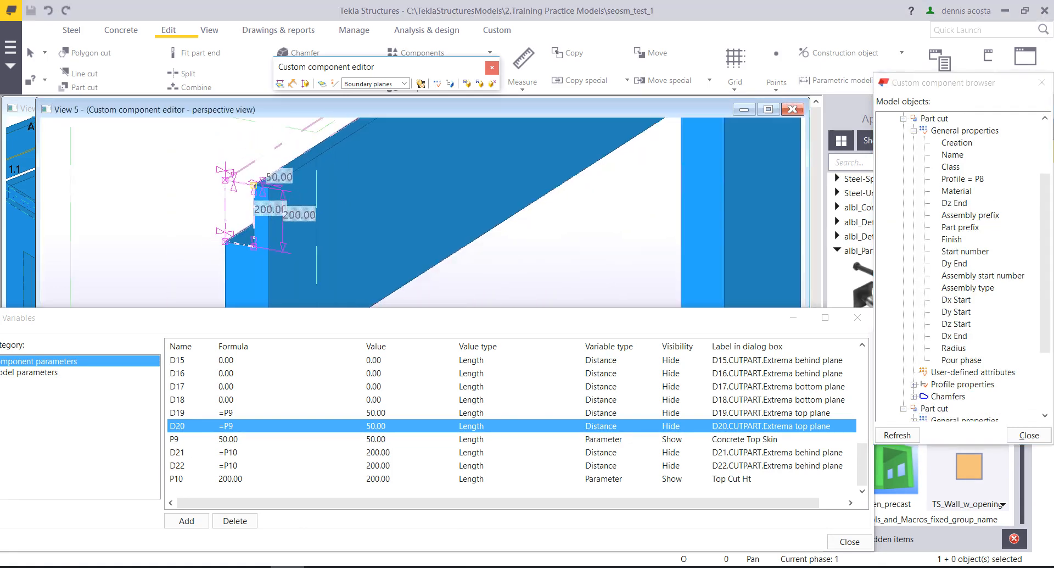
pyautogui.moveTo(175, 137)
pyautogui.keyDown('alt'); pyautogui.mouseDown()
pyautogui.moveTo(223, 202)
pyautogui.moveTo(300, 269)
pyautogui.mouseUp(); pyautogui.keyUp('alt')
pyautogui.rightClick(251, 182)
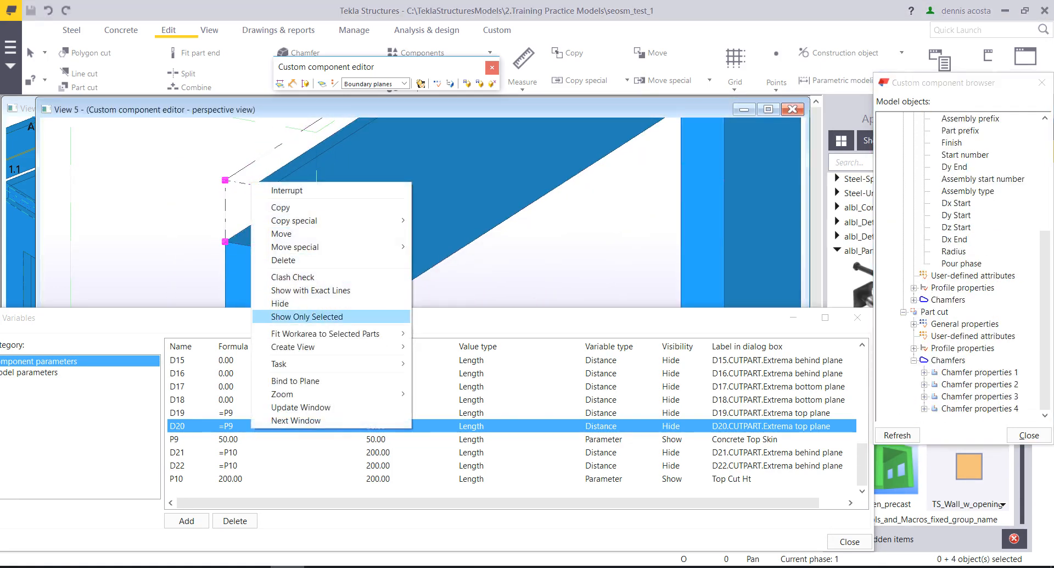
pyautogui.click(297, 382)
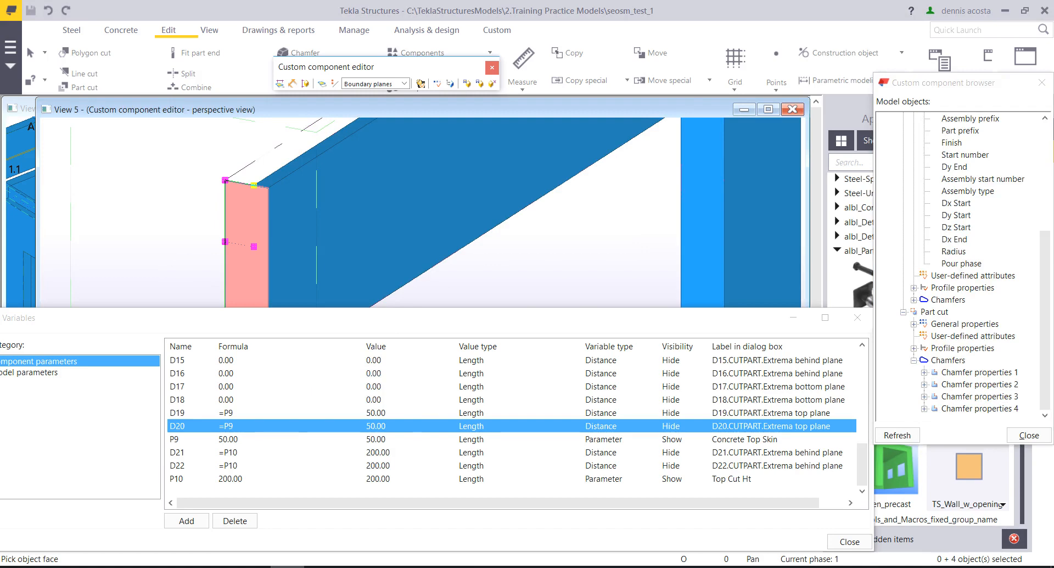
pyautogui.click(248, 268)
pyautogui.moveTo(340, 293); pyautogui.dragTo(282, 243, button='middle')
pyautogui.scroll(-2, 286, 250)
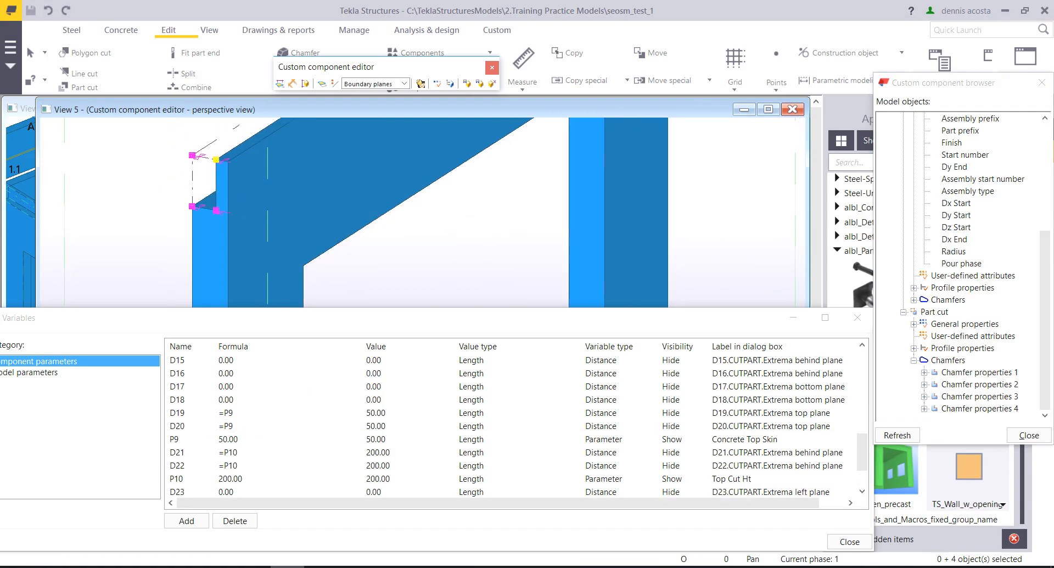
pyautogui.moveTo(863, 451); pyautogui.dragTo(862, 473)
# - Move the variables window clear of the wall so the whole panel can be seen
pyautogui.click(267, 170)
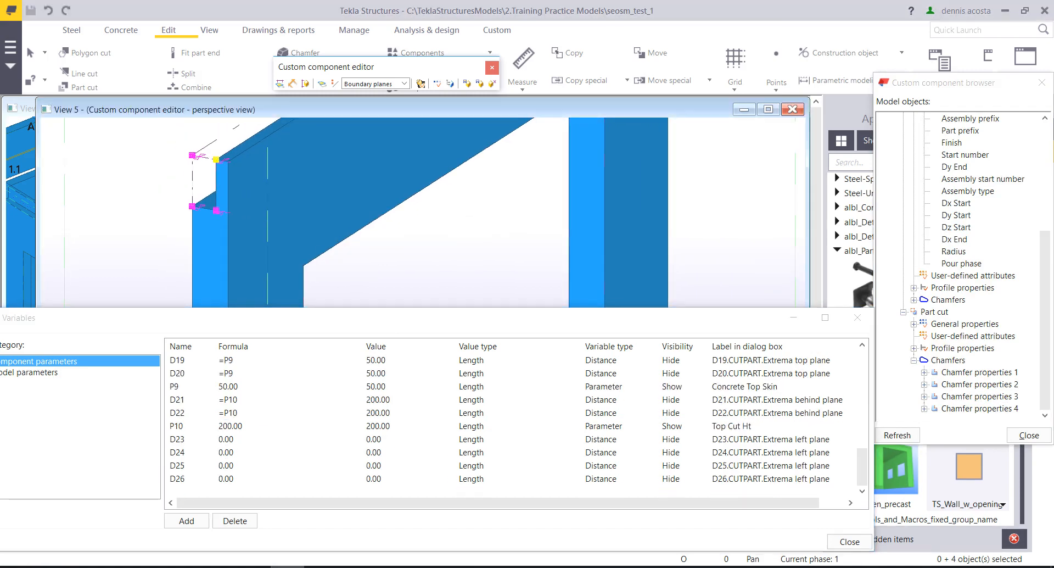
pyautogui.moveTo(268, 170); pyautogui.dragTo(210, 221, button='middle')
pyautogui.scroll(-4, 381, 253)
pyautogui.moveTo(382, 252)
pyautogui.mouseDown(button='middle')
pyautogui.moveTo(346, 263)
pyautogui.moveTo(372, 269)
pyautogui.mouseUp(button='middle')
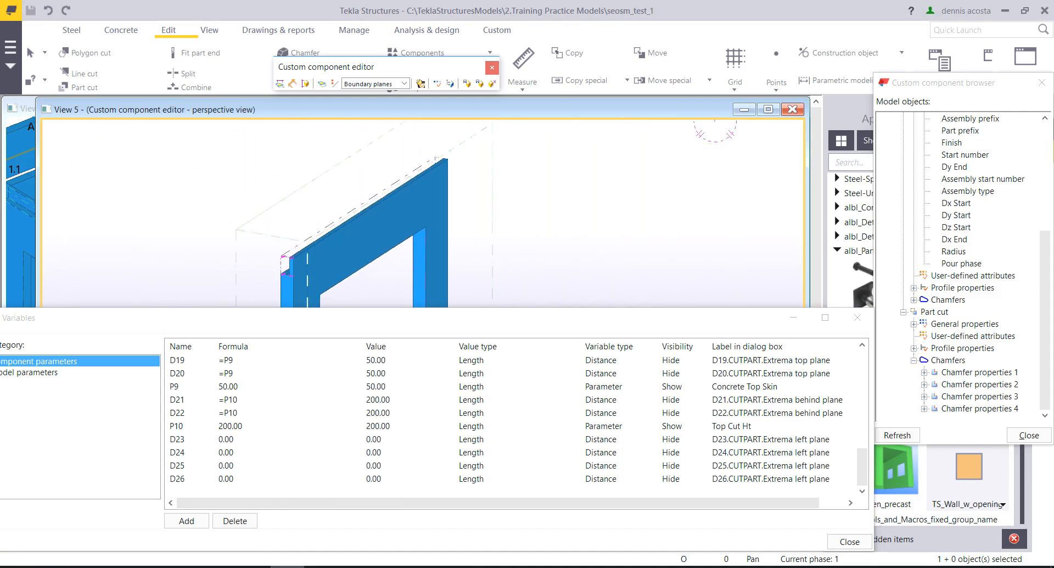
pyautogui.scroll(-2, 400, 208)
pyautogui.moveTo(401, 209); pyautogui.dragTo(425, 176, button='middle')
pyautogui.scroll(-3, 496, 176)
pyautogui.moveTo(472, 318); pyautogui.dragTo(466, 349)
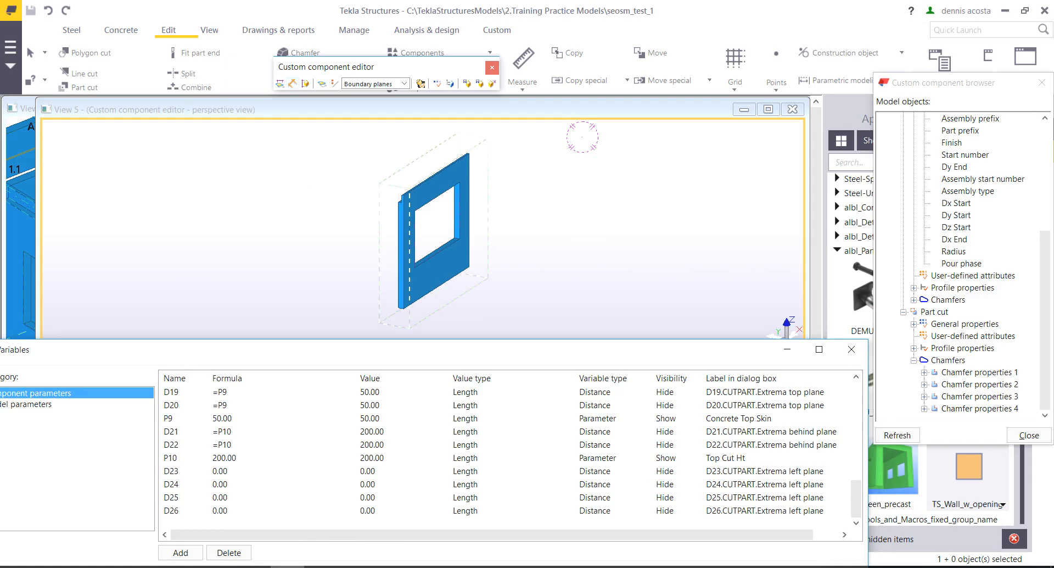
pyautogui.click(292, 84)
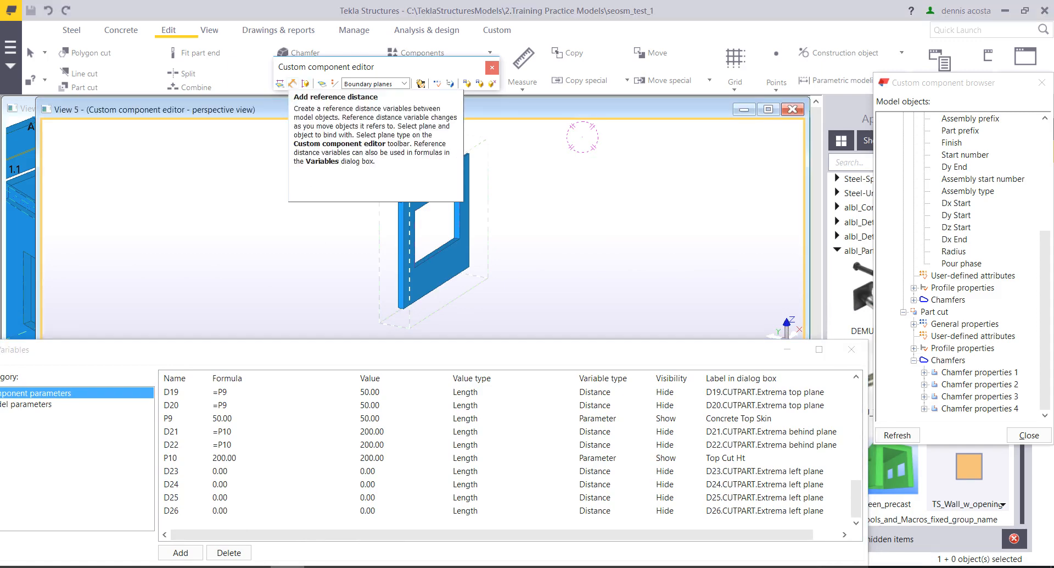
pyautogui.rightClick(235, 179)
pyautogui.click(268, 185)
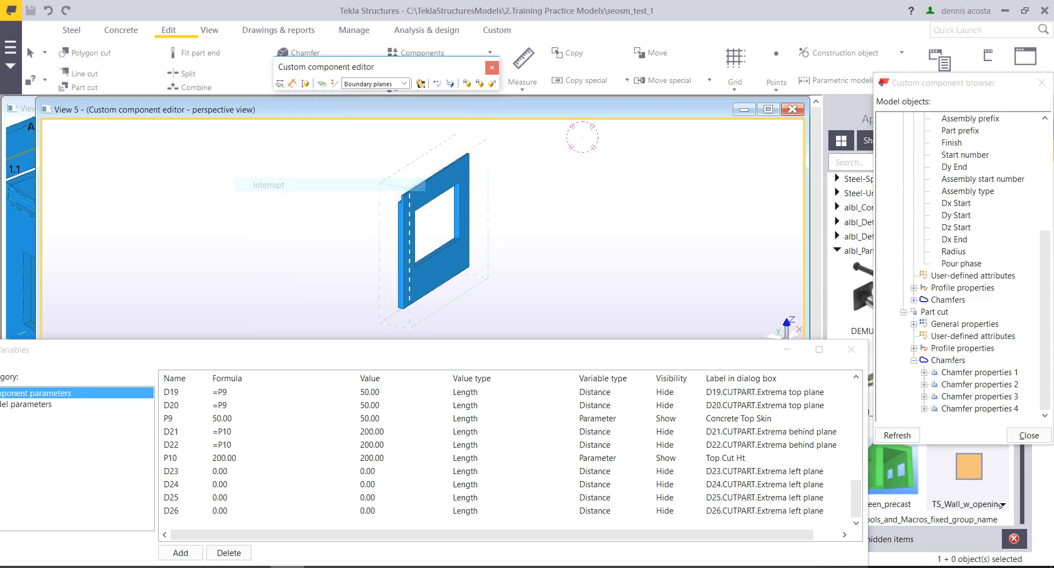
# - Add a reference distance along the wall's length between its bottom corner handle and the opposite end plane
pyautogui.click(409, 242)
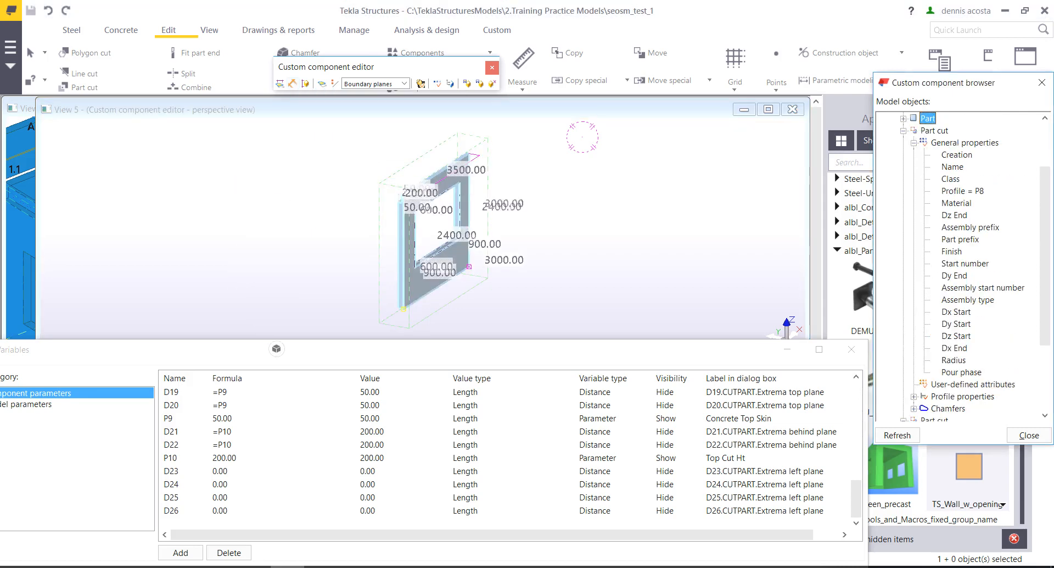
pyautogui.click(293, 82)
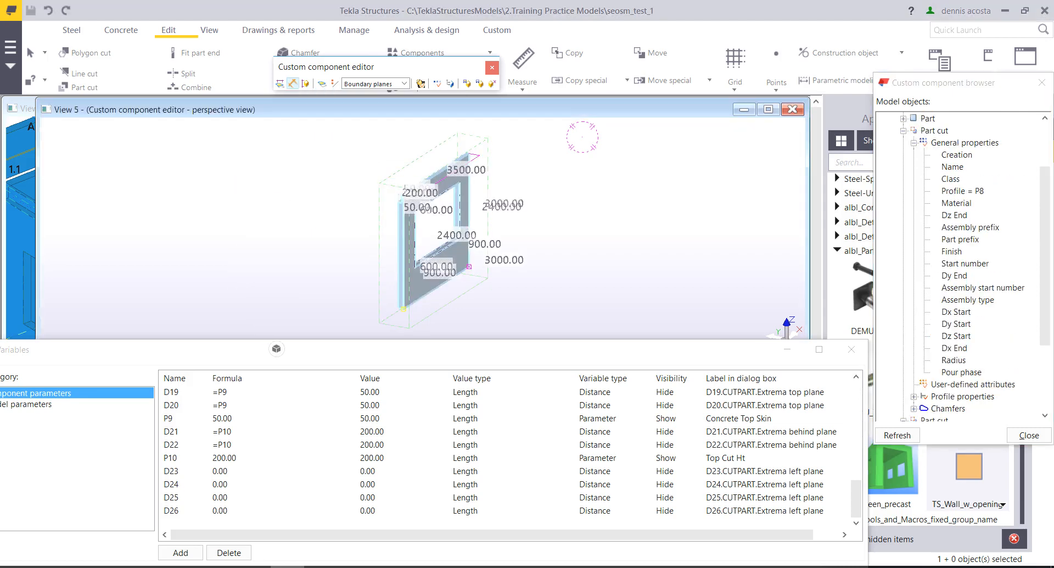
pyautogui.moveTo(352, 349)
pyautogui.mouseDown()
pyautogui.moveTo(358, 306)
pyautogui.moveTo(340, 354)
pyautogui.mouseUp()
pyautogui.moveTo(518, 228); pyautogui.dragTo(486, 231, button='middle')
pyautogui.scroll(4, 486, 231)
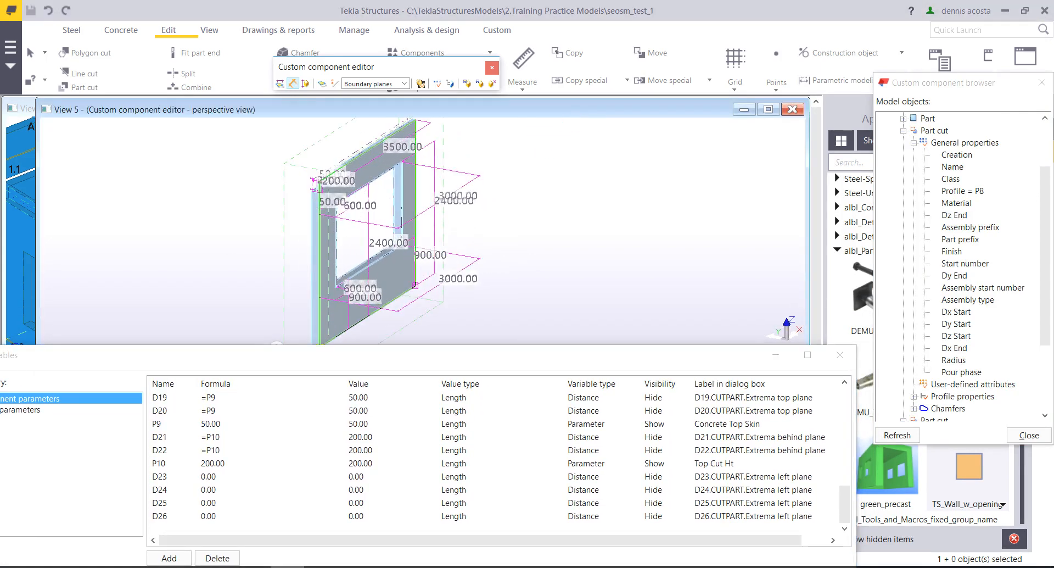
pyautogui.scroll(3, 336, 290)
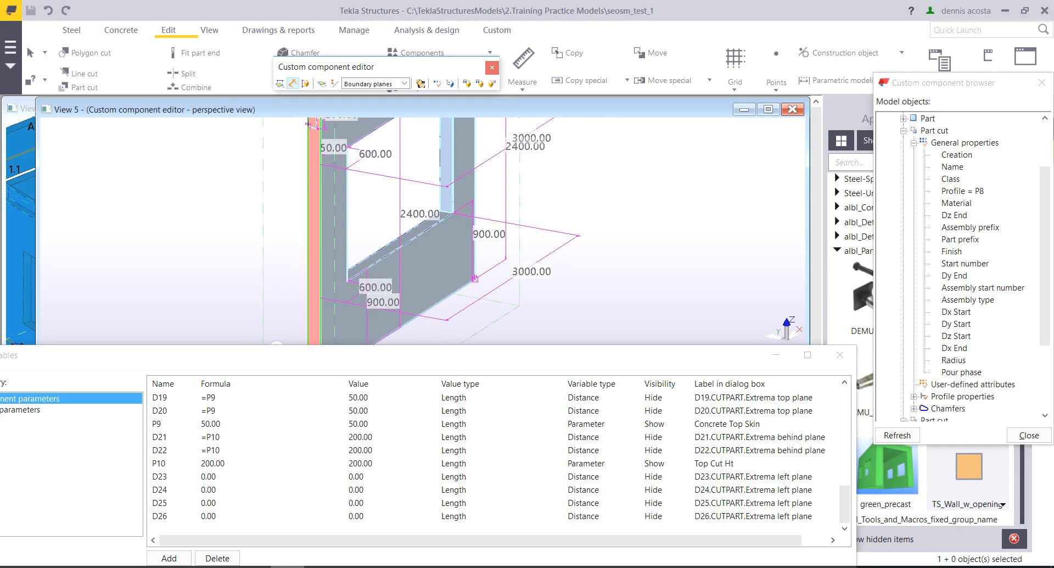
pyautogui.scroll(4, 476, 278)
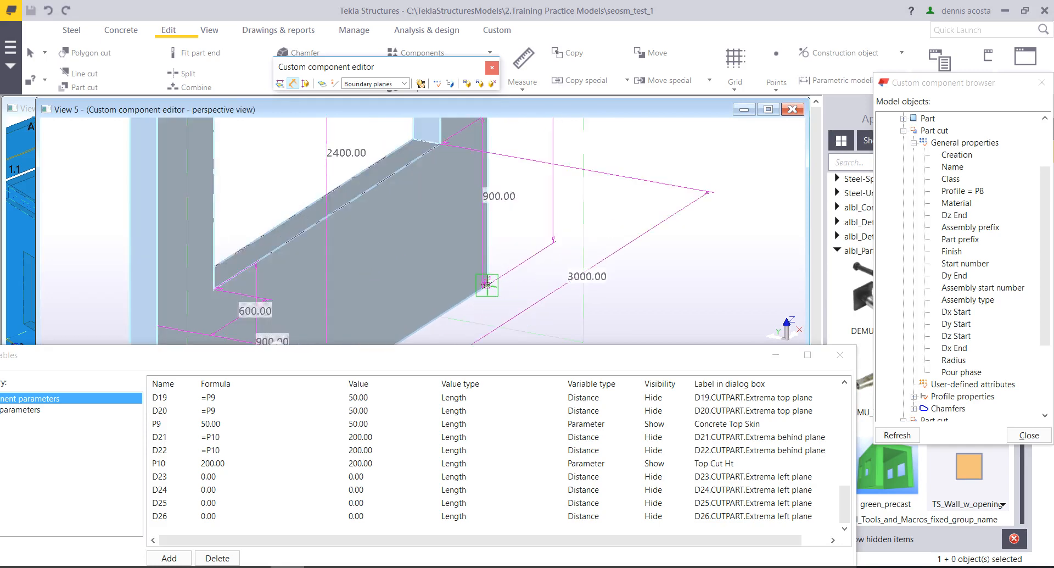
pyautogui.click(487, 285)
pyautogui.scroll(-5, 552, 289)
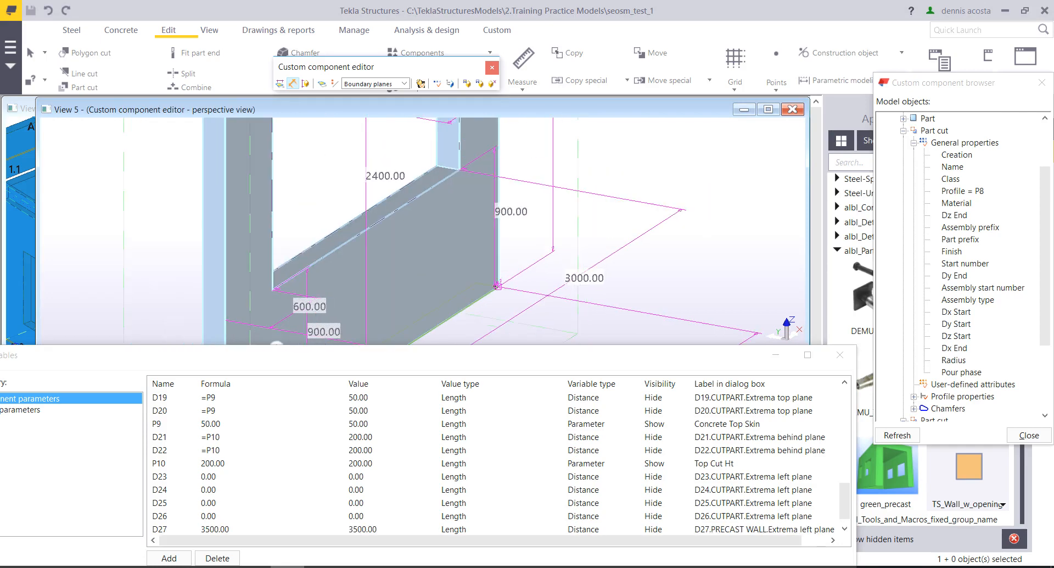
pyautogui.moveTo(552, 290); pyautogui.dragTo(514, 196, button='middle')
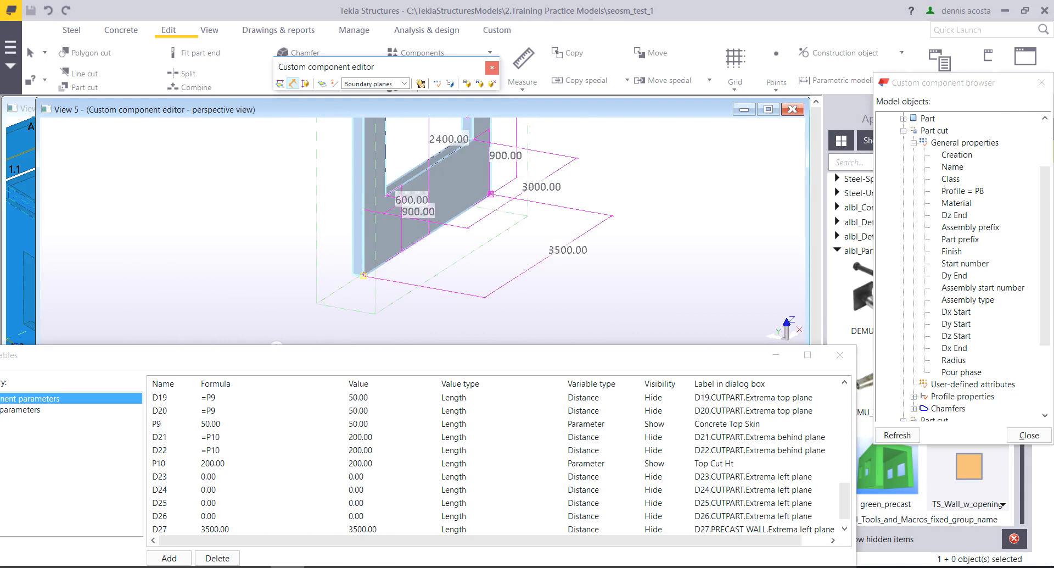
pyautogui.moveTo(845, 502); pyautogui.dragTo(845, 513)
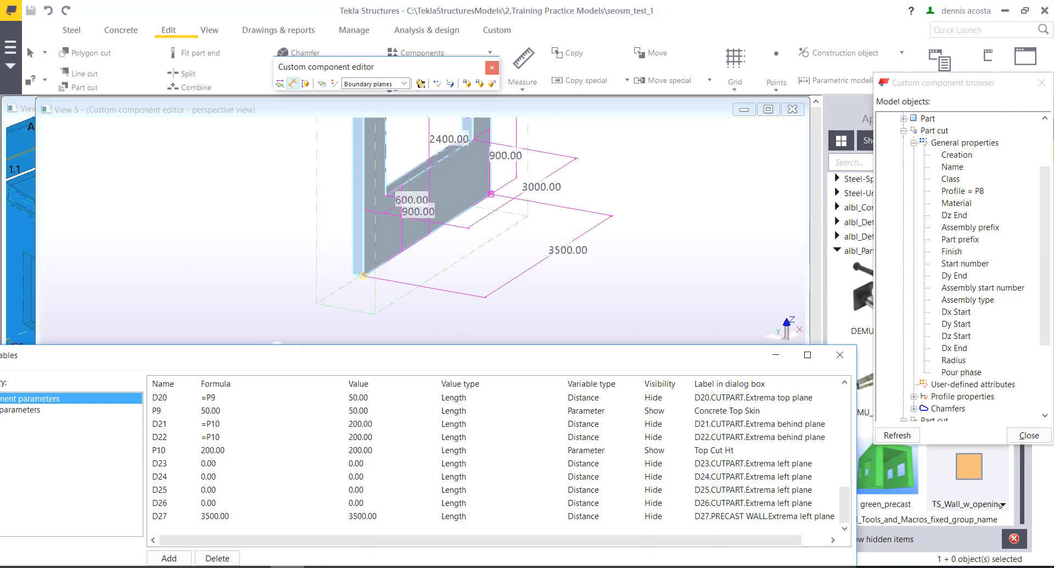
pyautogui.click(242, 516)
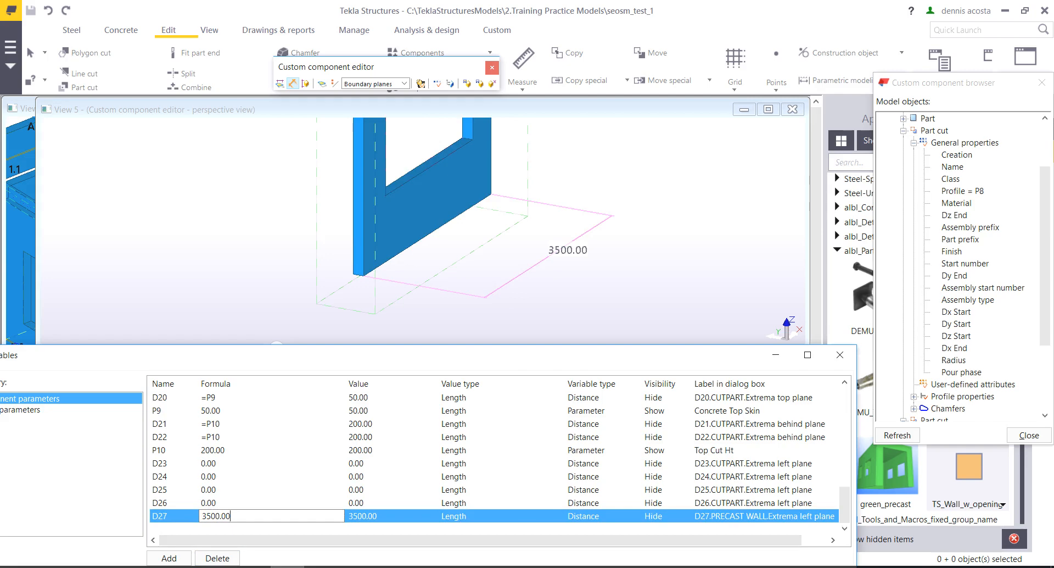
pyautogui.moveTo(277, 355); pyautogui.dragTo(302, 314)
pyautogui.rightClick(531, 199)
pyautogui.click(544, 206)
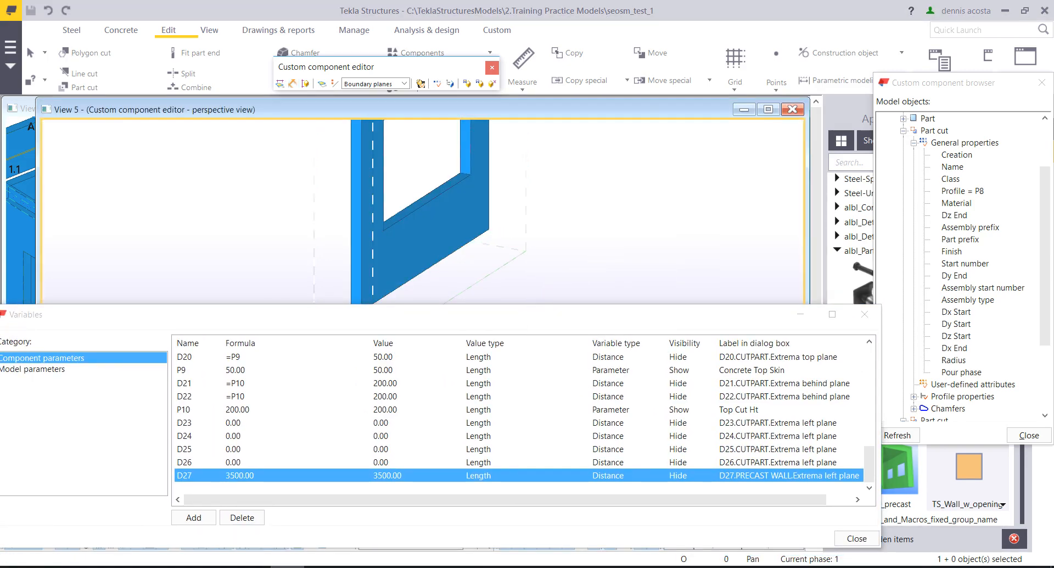
# - Check the top notch cut's profile in its contour plate properties
pyautogui.moveTo(351, 140); pyautogui.dragTo(346, 236, button='middle')
pyautogui.scroll(5, 346, 236)
pyautogui.doubleClick(349, 180)
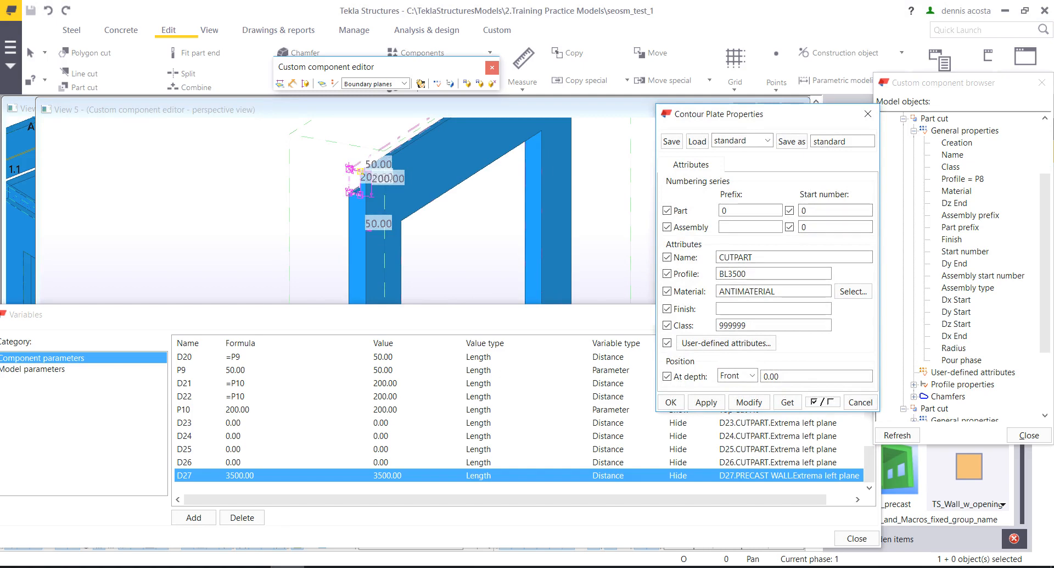
pyautogui.click(868, 114)
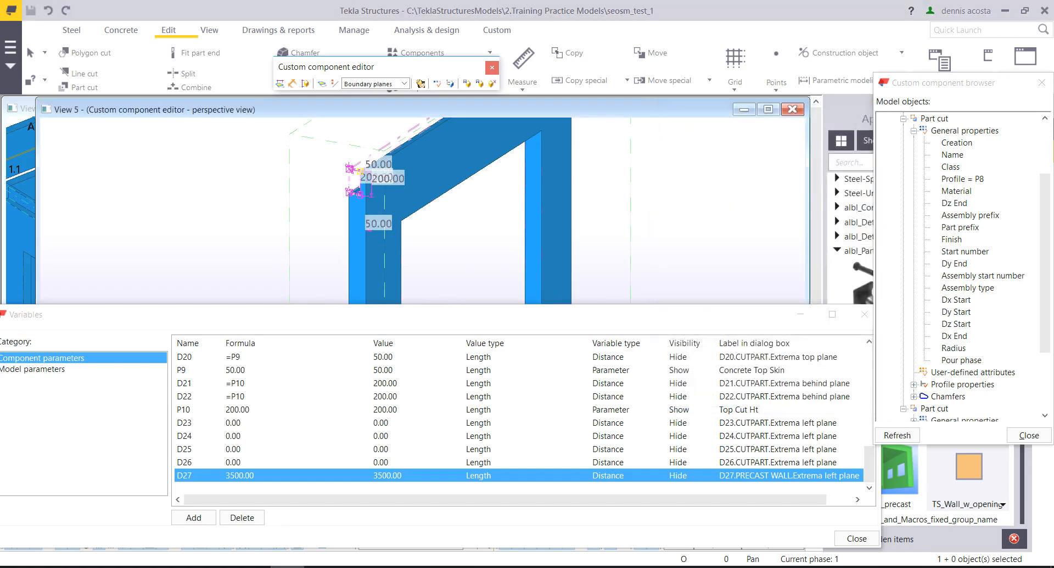
pyautogui.click(681, 197)
# - Add a component parameter with value type Profile, copying the formula of profile parameter P8 for reuse
pyautogui.click(194, 517)
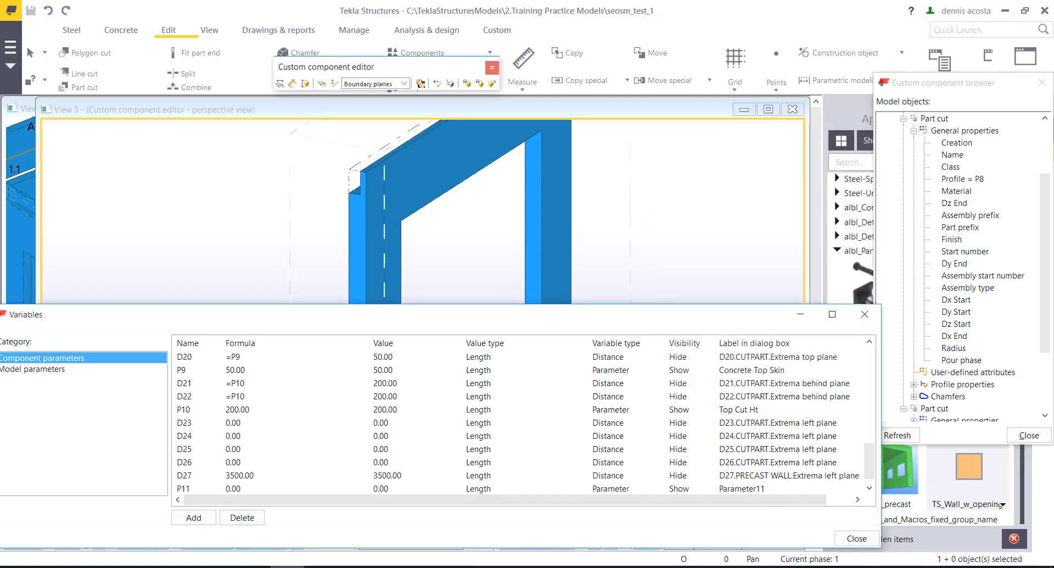
pyautogui.moveTo(869, 462); pyautogui.dragTo(869, 468)
pyautogui.scroll(6, 522, 423)
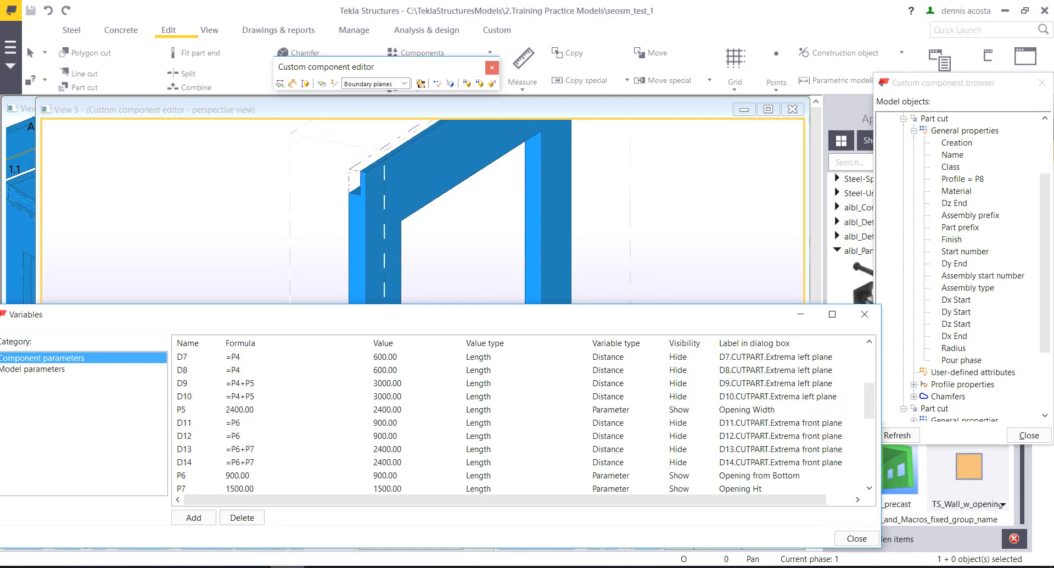
pyautogui.scroll(-3, 522, 423)
pyautogui.doubleClick(252, 383)
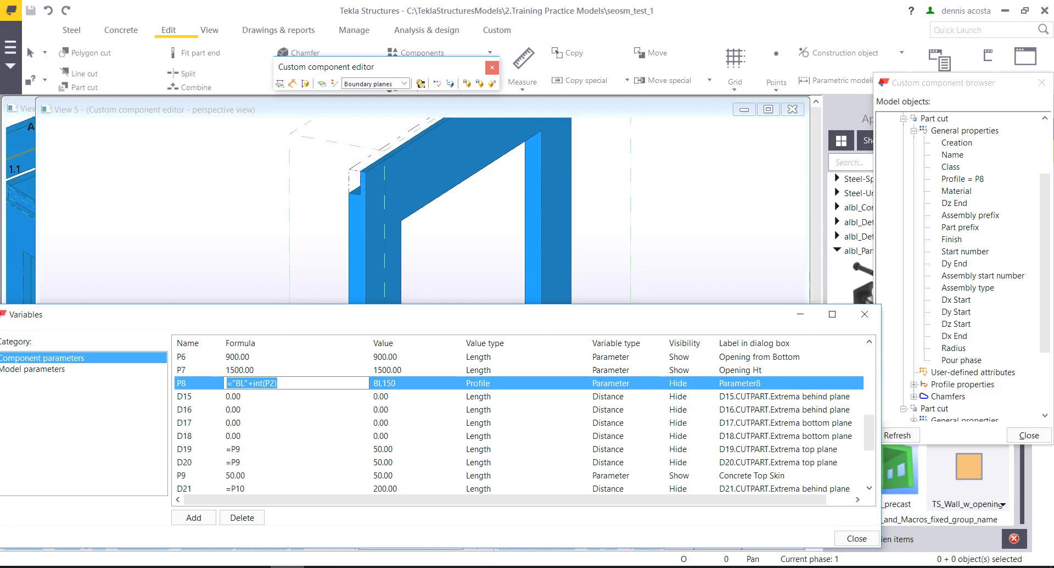
pyautogui.scroll(-3, 522, 423)
pyautogui.doubleClick(511, 476)
pyautogui.click(494, 541)
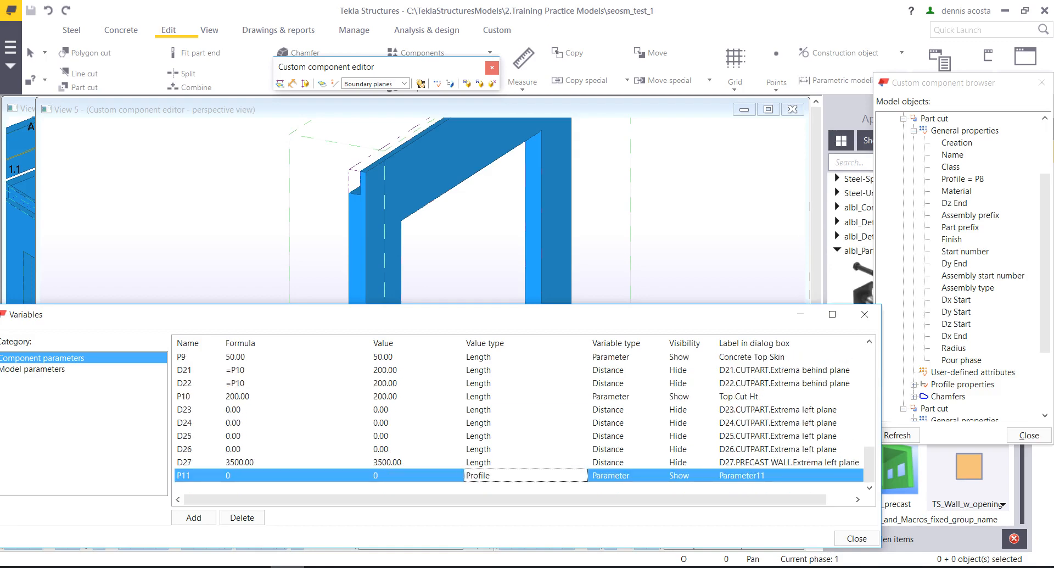
# - Set parameter P11's formula to ="BL"+int(D27) and its visibility to Hide
pyautogui.doubleClick(236, 476)
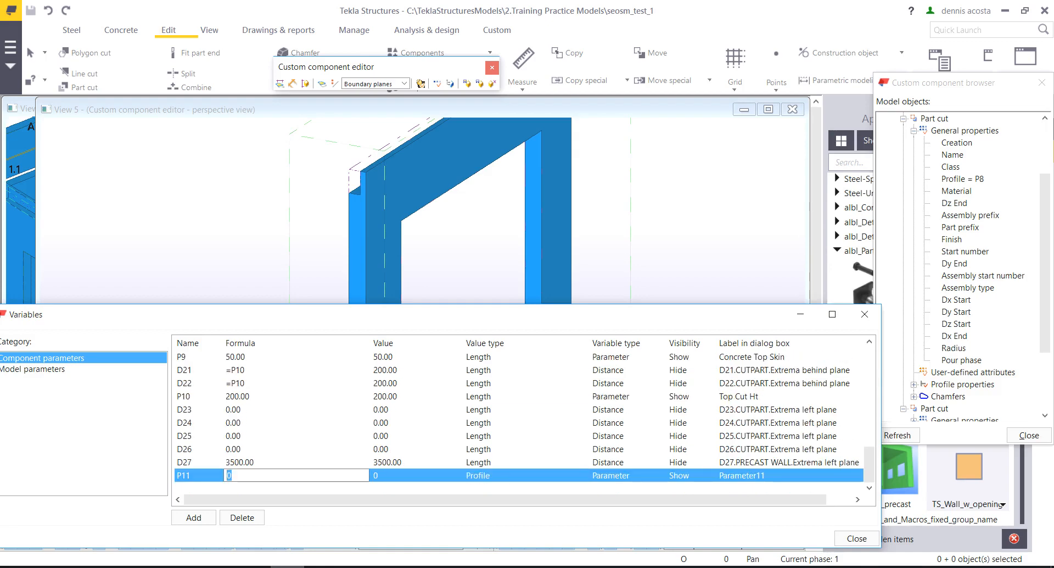
pyautogui.hotkey('ctrl', 'v')
pyautogui.press('Left')
pyautogui.hotkey('shift', 'Left')
pyautogui.hotkey('shift', 'Left')
pyautogui.write('D27')
pyautogui.press('Return')
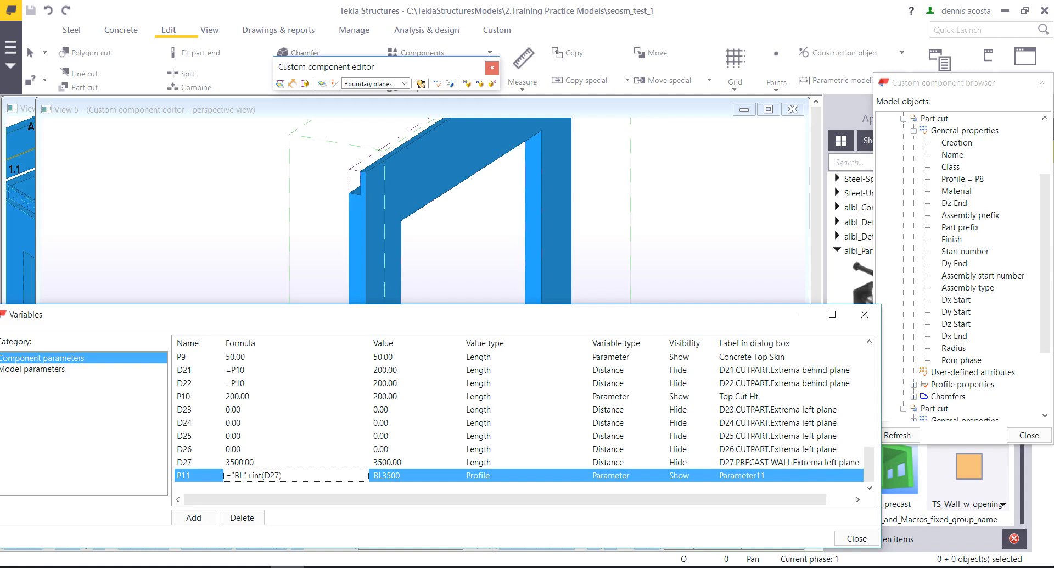
pyautogui.click(679, 476)
pyautogui.press('h')
pyautogui.press('Return')
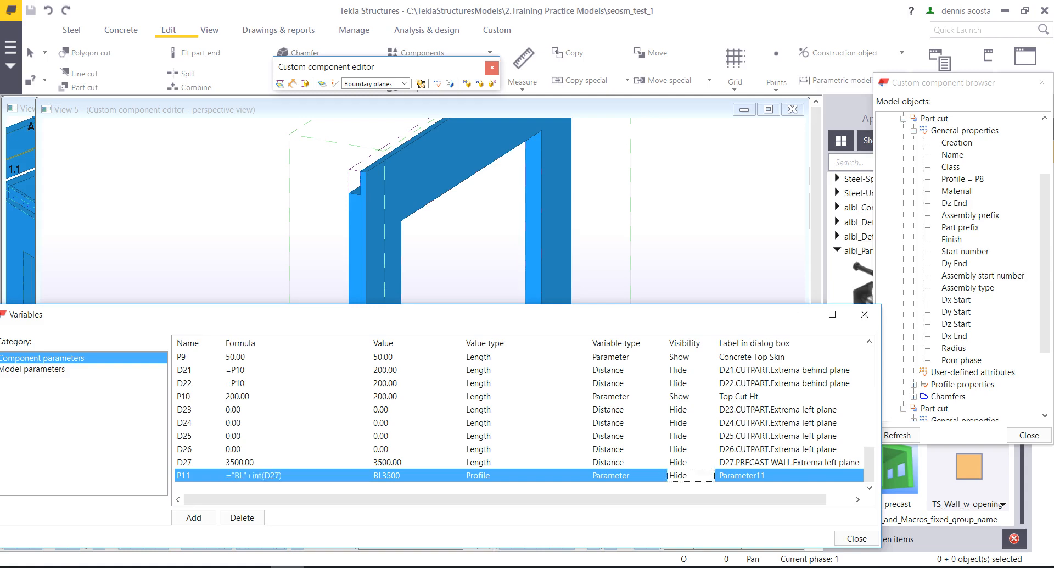
# - Copy the parameter name P11 and expand the top notch cut's general properties in the component browser
pyautogui.scroll(-3, 192, 181)
pyautogui.rightClick(191, 167)
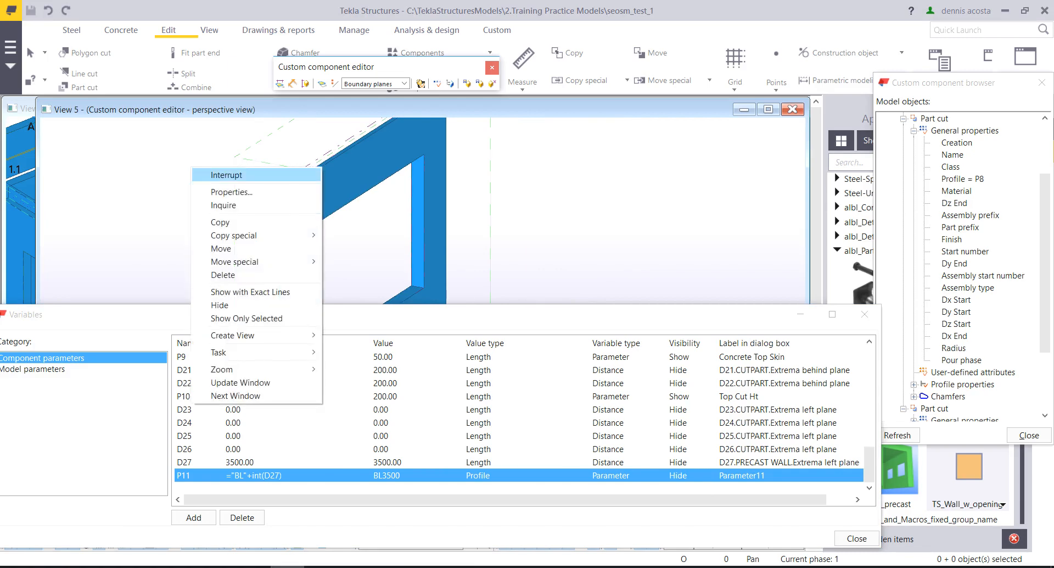
pyautogui.click(226, 175)
pyautogui.click(280, 191)
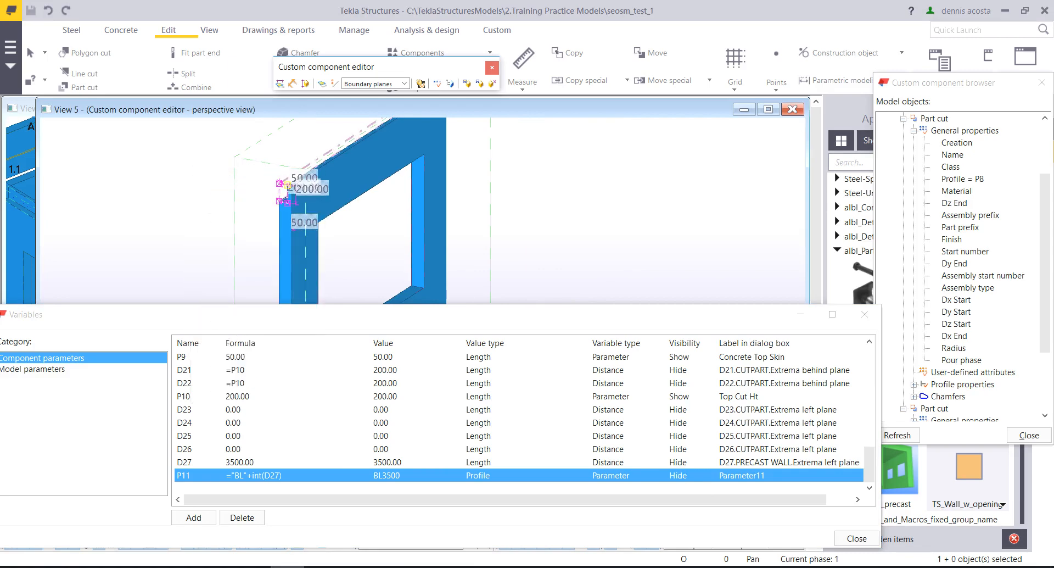
pyautogui.click(210, 213)
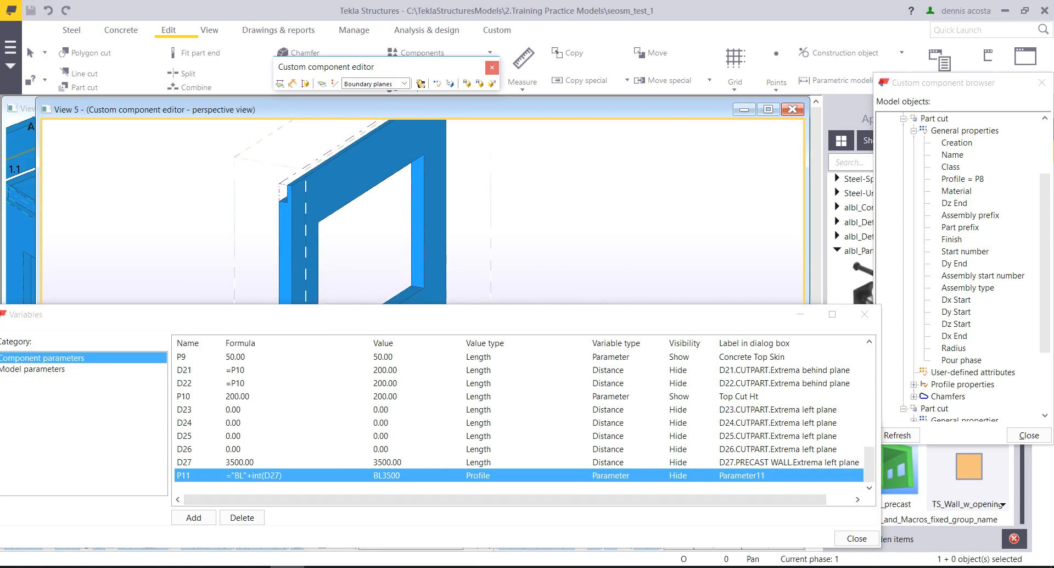
pyautogui.doubleClick(186, 475)
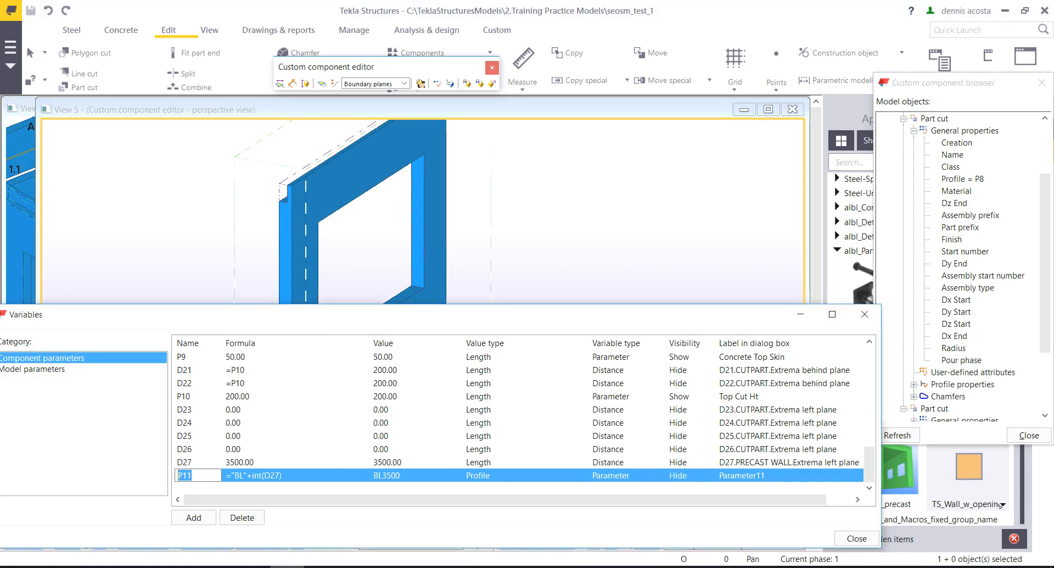
pyautogui.click(897, 436)
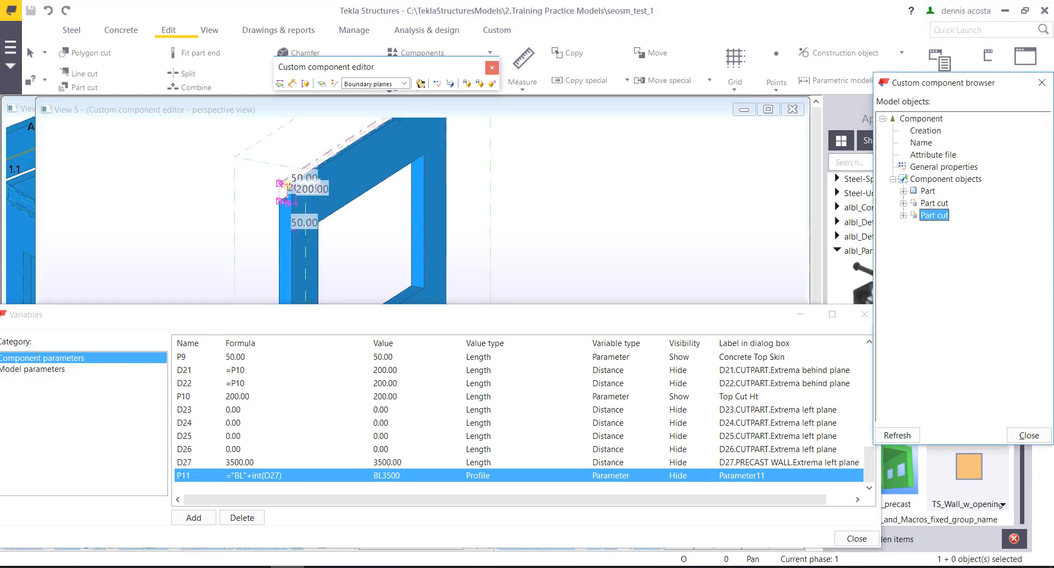
pyautogui.click(903, 215)
pyautogui.click(913, 228)
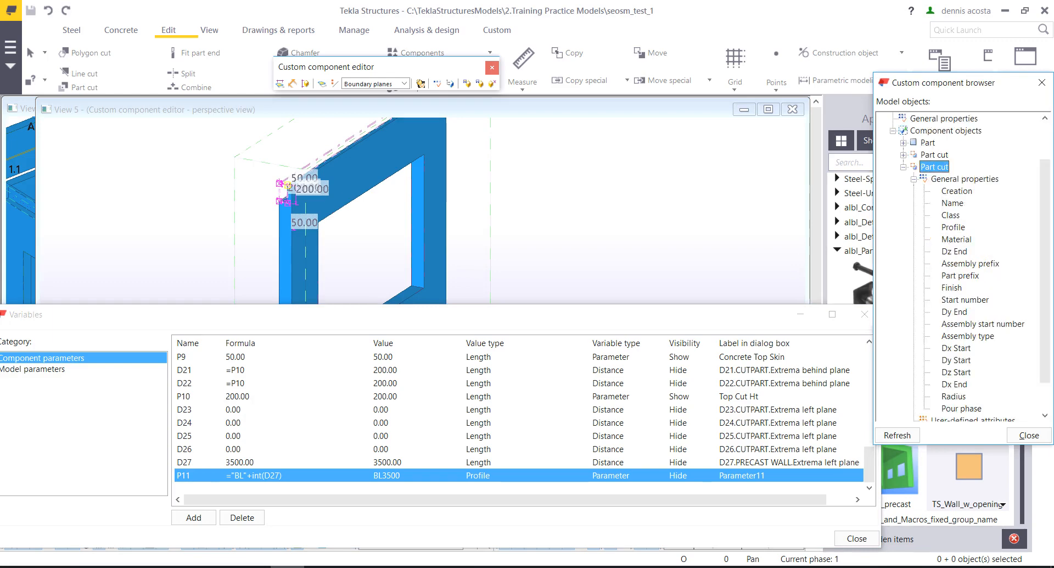
# - Link the top notch cut's Profile property to parameter P11
pyautogui.click(945, 226)
pyautogui.rightClick(944, 227)
pyautogui.click(972, 236)
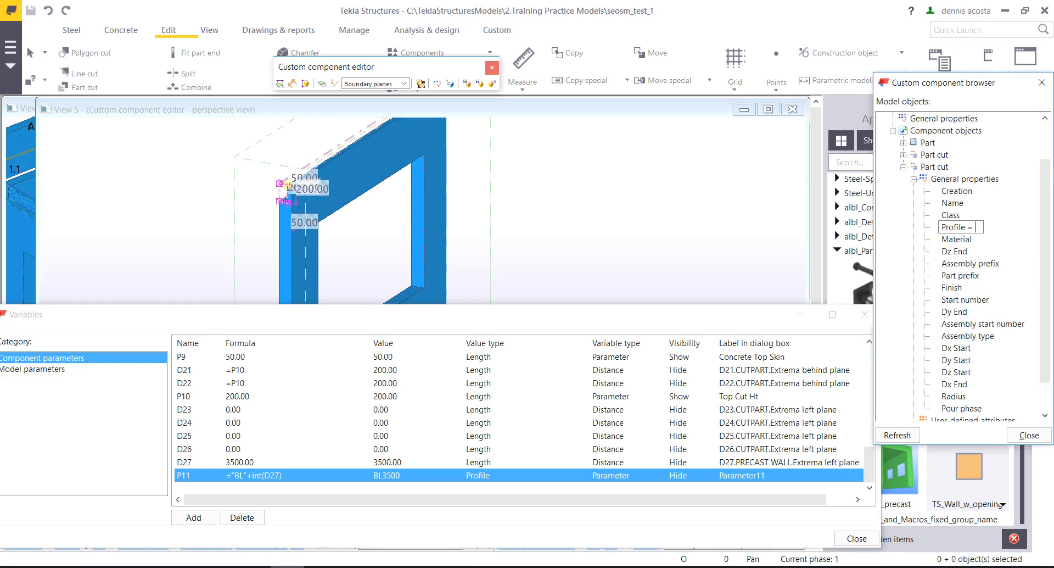
pyautogui.write('P11')
pyautogui.press('Return')
pyautogui.click(441, 273)
pyautogui.moveTo(449, 275); pyautogui.dragTo(470, 263, button='middle')
pyautogui.scroll(-4, 470, 264)
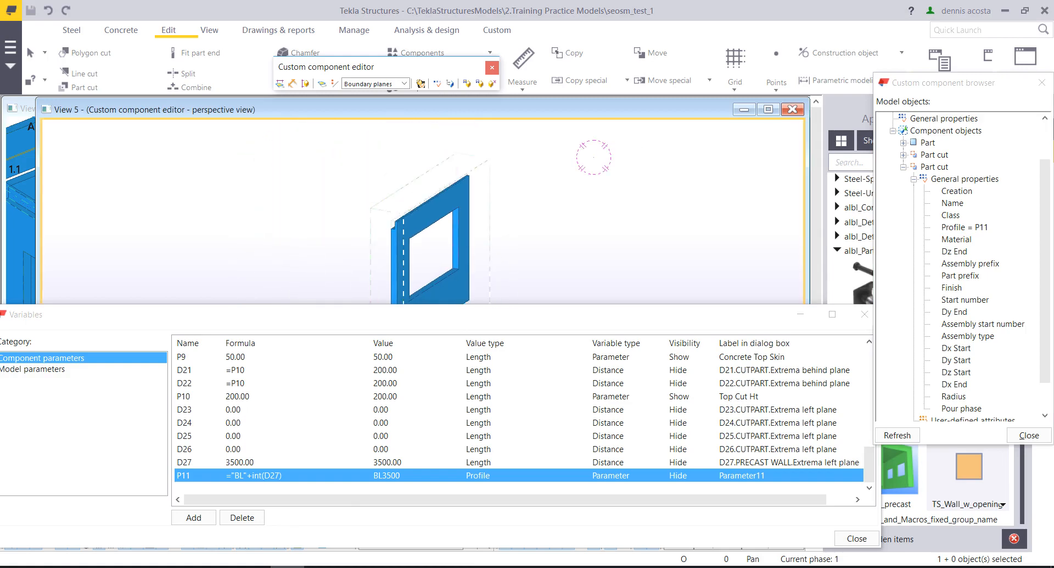
pyautogui.moveTo(593, 157); pyautogui.dragTo(569, 137, button='middle')
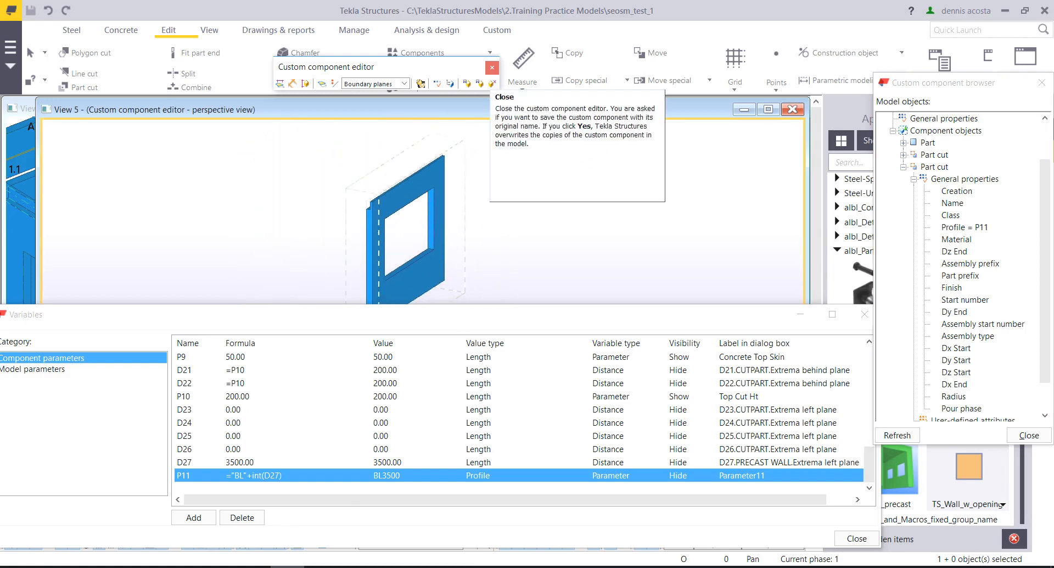
# - Close the custom component editor, saving the changes to the TS_Wall_w_opening component
pyautogui.click(492, 67)
pyautogui.click(481, 317)
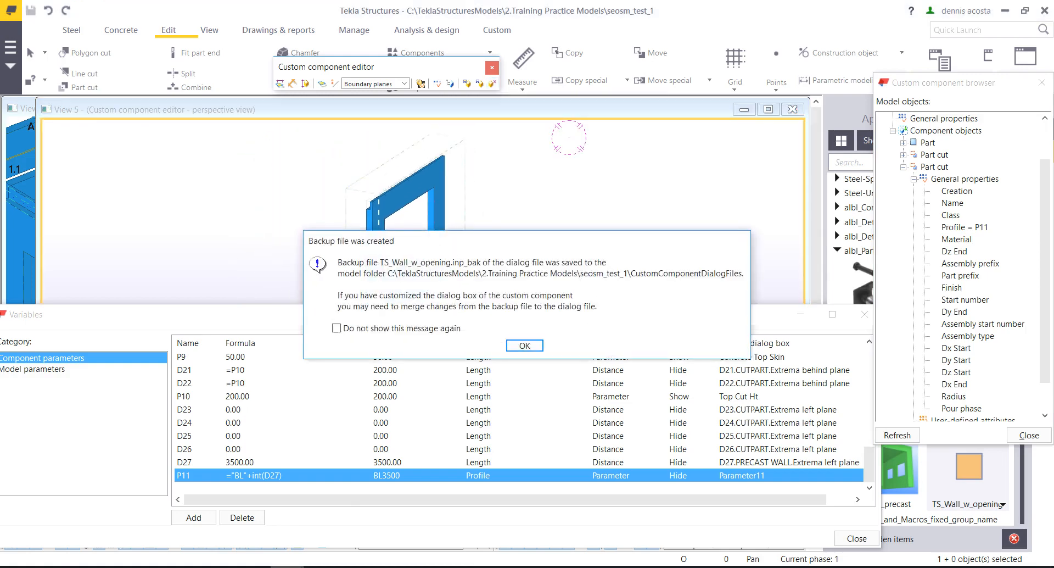
pyautogui.click(525, 345)
# - Delete the existing wall with the opening near grid A.4 in the 3D model view
pyautogui.scroll(-3, 448, 389)
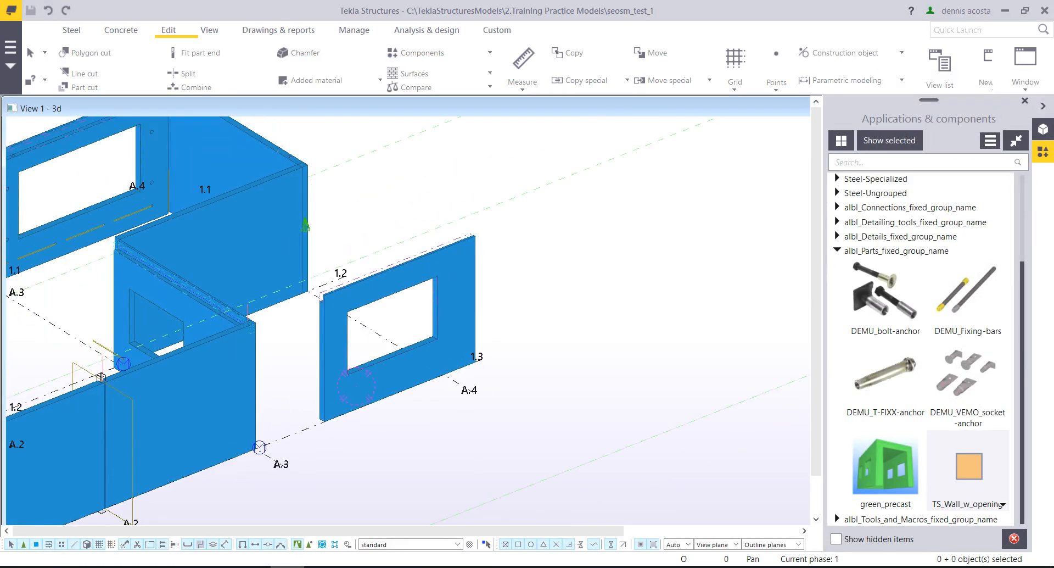
pyautogui.keyDown('ctrl'); pyautogui.moveTo(448, 389); pyautogui.dragTo(412, 376, button='middle'); pyautogui.keyUp('ctrl')
pyautogui.click(407, 373)
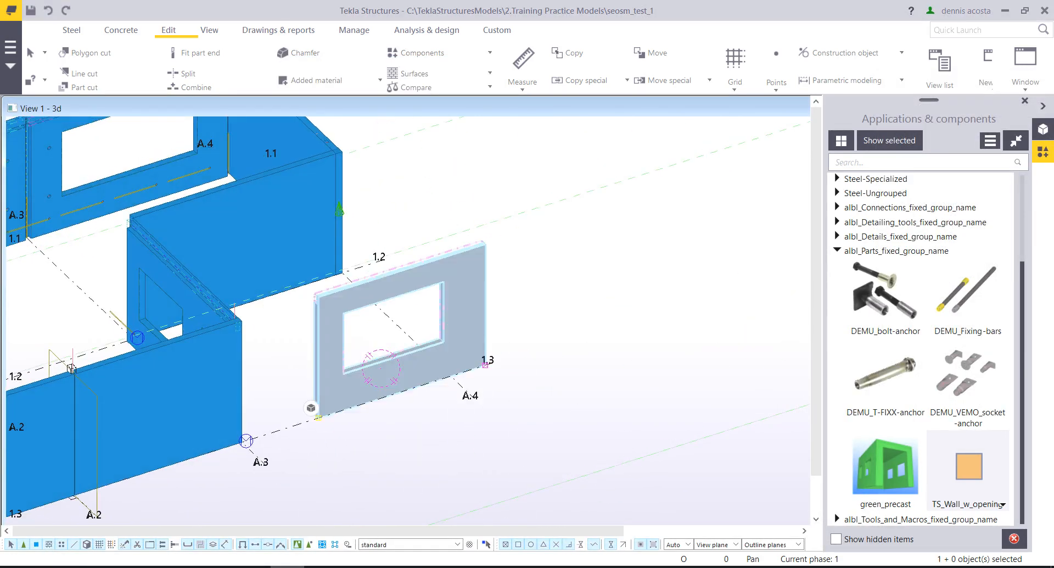
pyautogui.press('Delete')
# - Place a new TS_Wall_w_opening component from grid A.2 to grid A.4 along the 1.3 side of the model
pyautogui.click(969, 467)
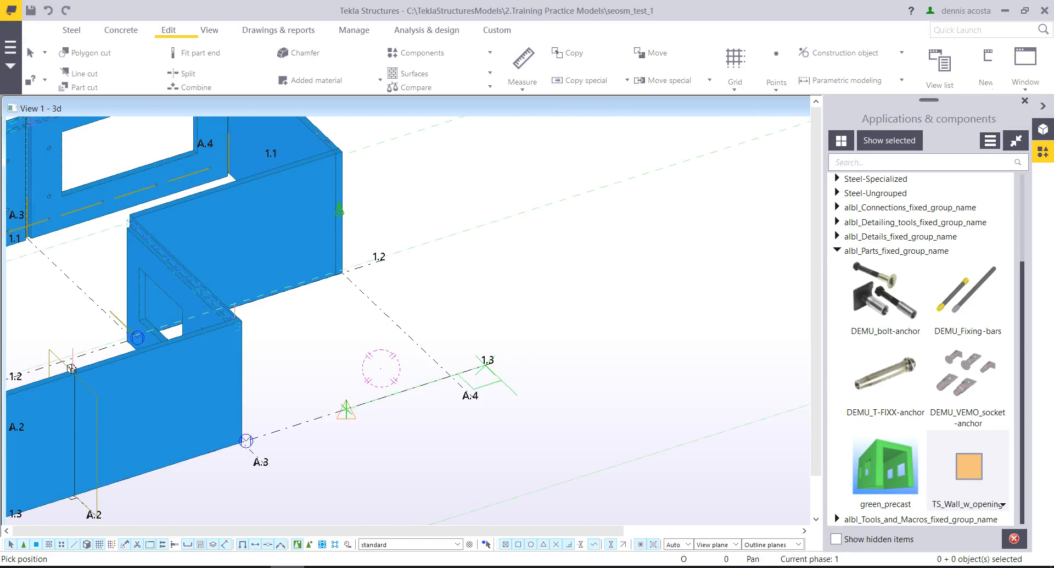
pyautogui.moveTo(485, 364); pyautogui.dragTo(559, 268, button='middle')
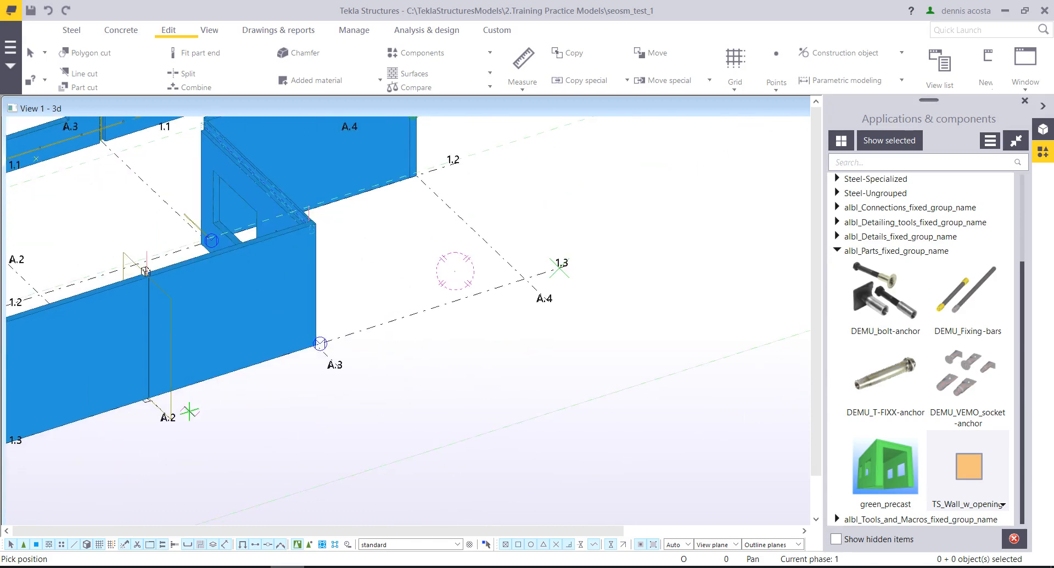
pyautogui.click(172, 419)
pyautogui.click(550, 302)
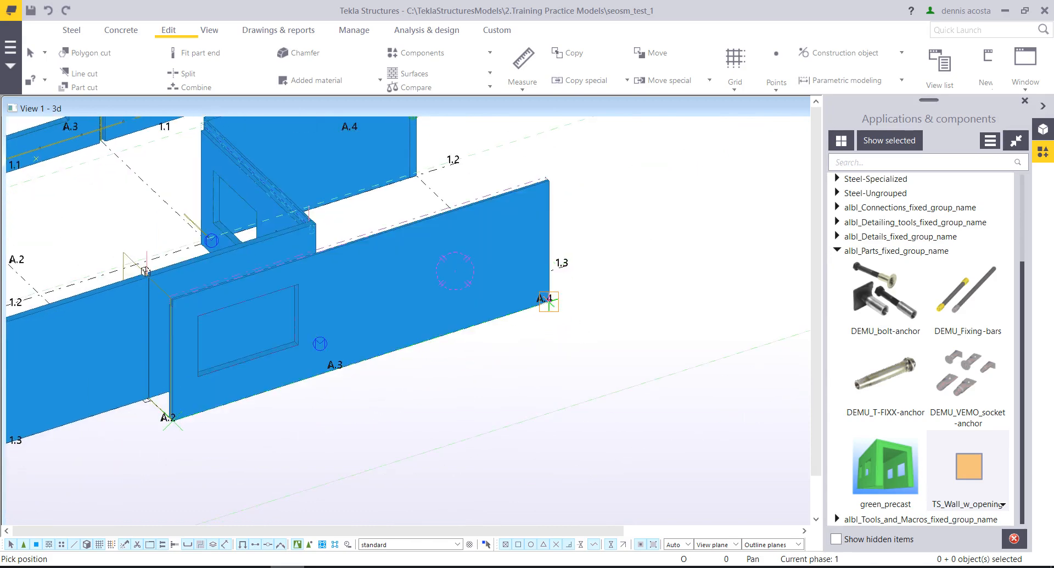
pyautogui.keyDown('ctrl'); pyautogui.moveTo(454, 331); pyautogui.dragTo(637, 315, button='middle'); pyautogui.keyUp('ctrl')
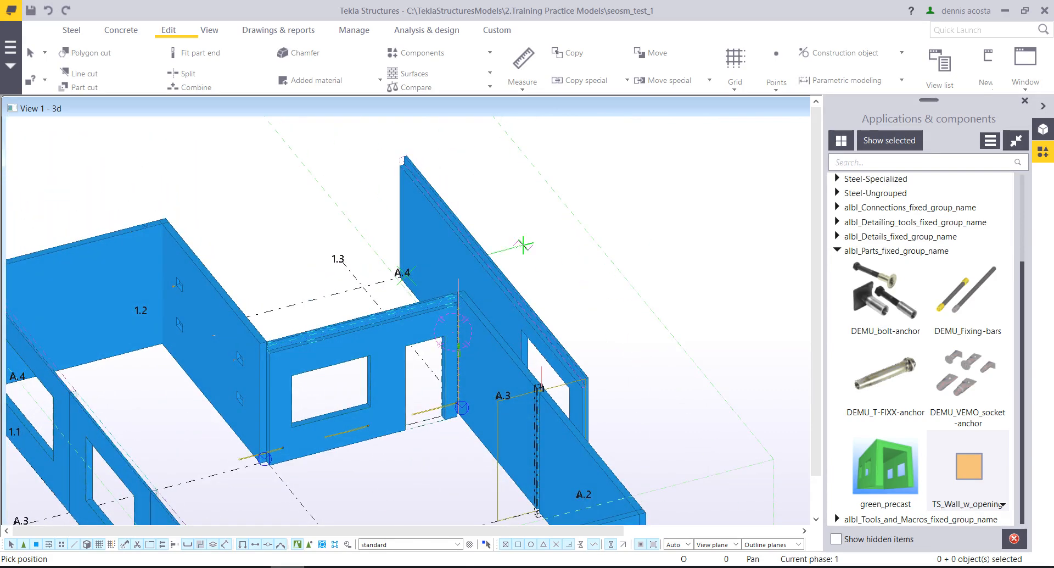
# - Stop placing components and examine the top notch along the new wall on the 1.3 side
pyautogui.rightClick(487, 177)
pyautogui.click(509, 184)
pyautogui.scroll(4, 419, 189)
pyautogui.scroll(3, 424, 188)
pyautogui.moveTo(424, 188); pyautogui.dragTo(393, 308, button='middle')
pyautogui.scroll(-4, 393, 305)
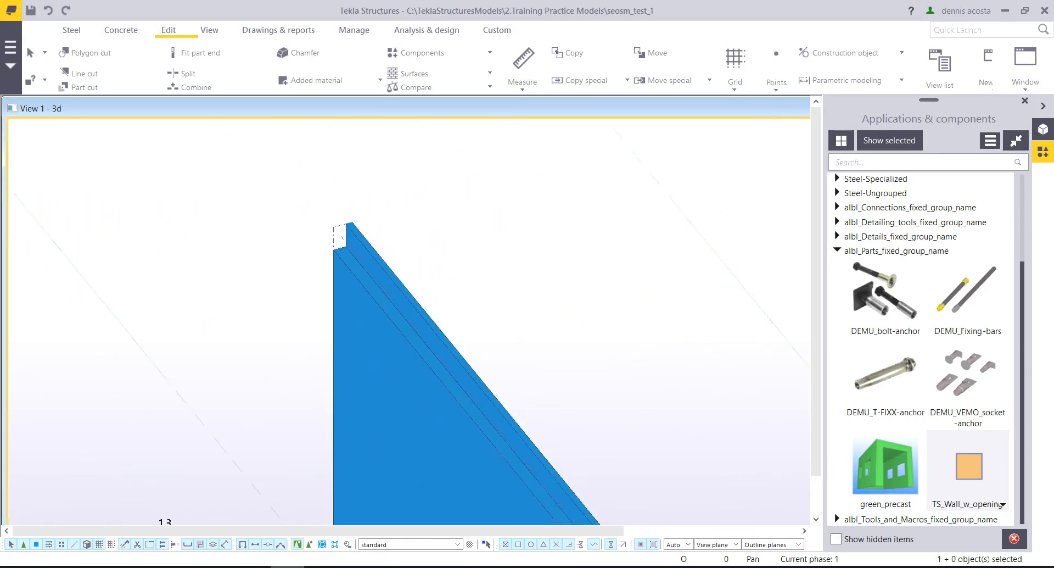
pyautogui.keyDown('ctrl'); pyautogui.moveTo(464, 348); pyautogui.dragTo(563, 369, button='middle'); pyautogui.keyUp('ctrl')
pyautogui.scroll(-3, 360, 342)
# - Modify the new TS_Wall_w_opening component's Opening Width to 8000
pyautogui.doubleClick(212, 394)
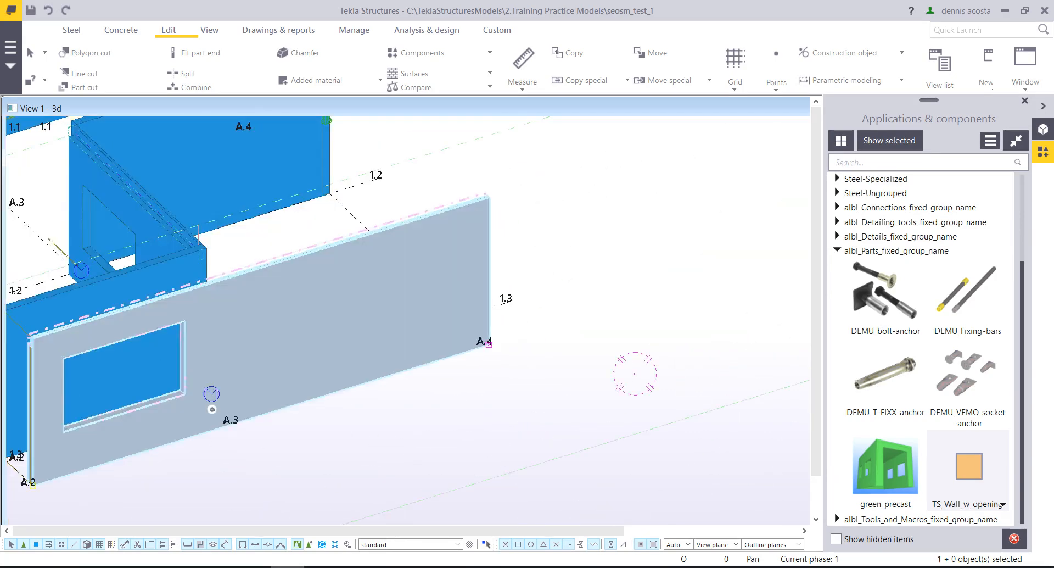
pyautogui.moveTo(768, 303); pyautogui.dragTo(734, 303)
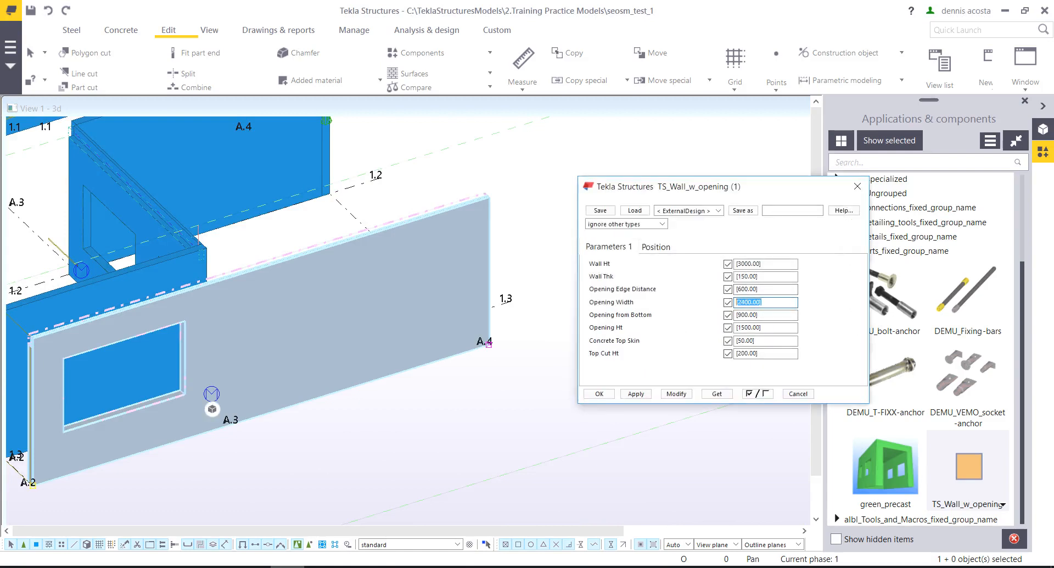
pyautogui.write('8000')
pyautogui.click(676, 394)
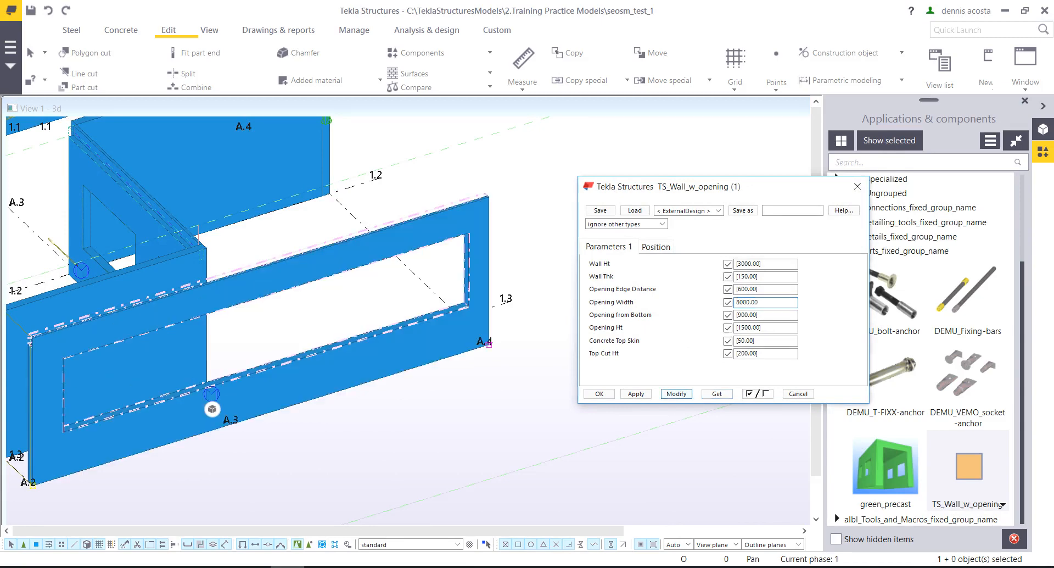
# - Modify the Wall Thk of the TS_Wall_w_opening component to 250
pyautogui.scroll(-3, 525, 241)
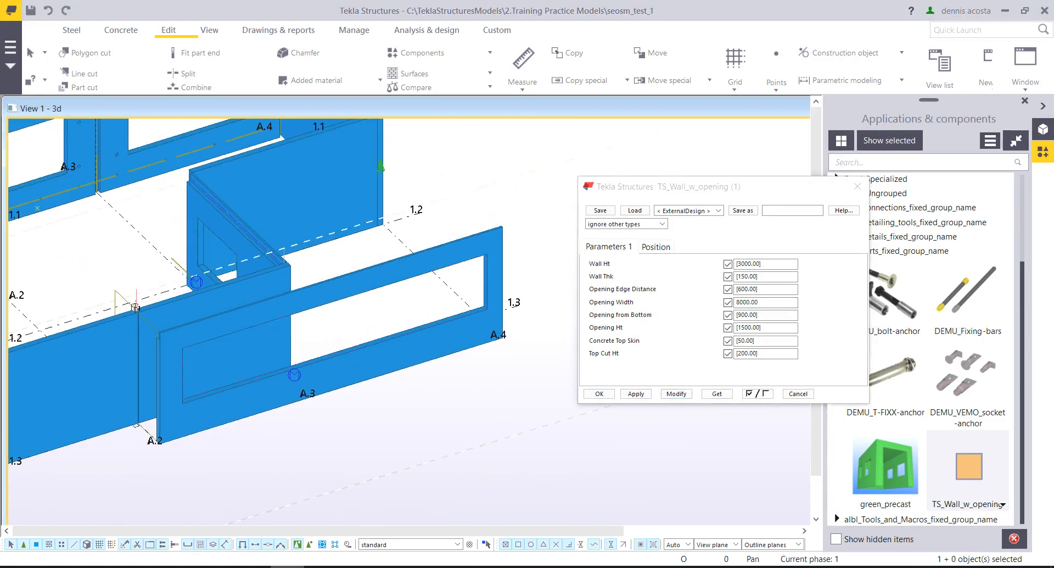
pyautogui.scroll(3, 411, 286)
pyautogui.keyDown('ctrl'); pyautogui.moveTo(376, 363); pyautogui.dragTo(142, 390, button='middle'); pyautogui.keyUp('ctrl')
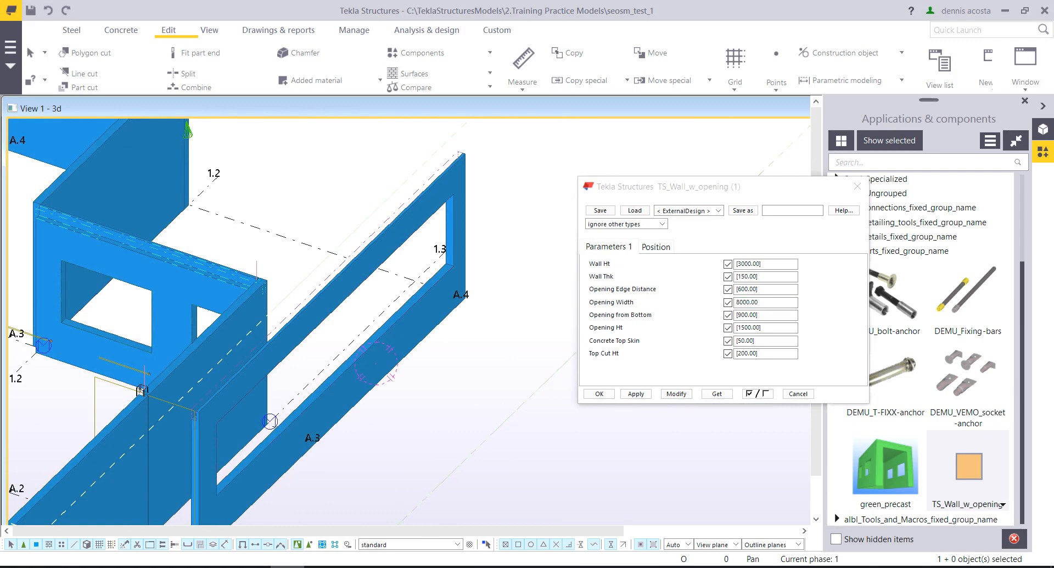
pyautogui.doubleClick(755, 276)
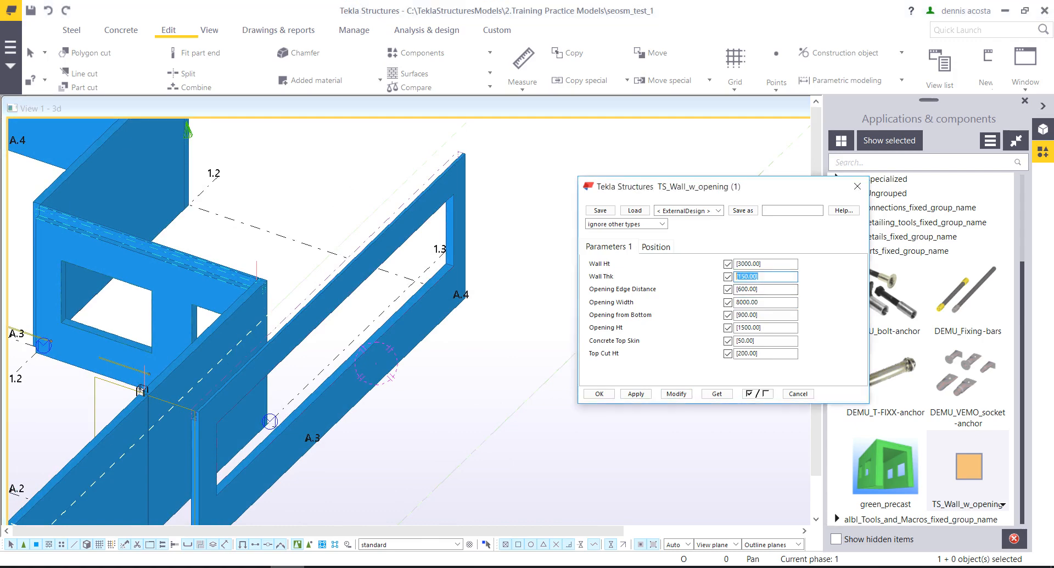
pyautogui.write('250')
pyautogui.click(209, 466)
pyautogui.click(677, 394)
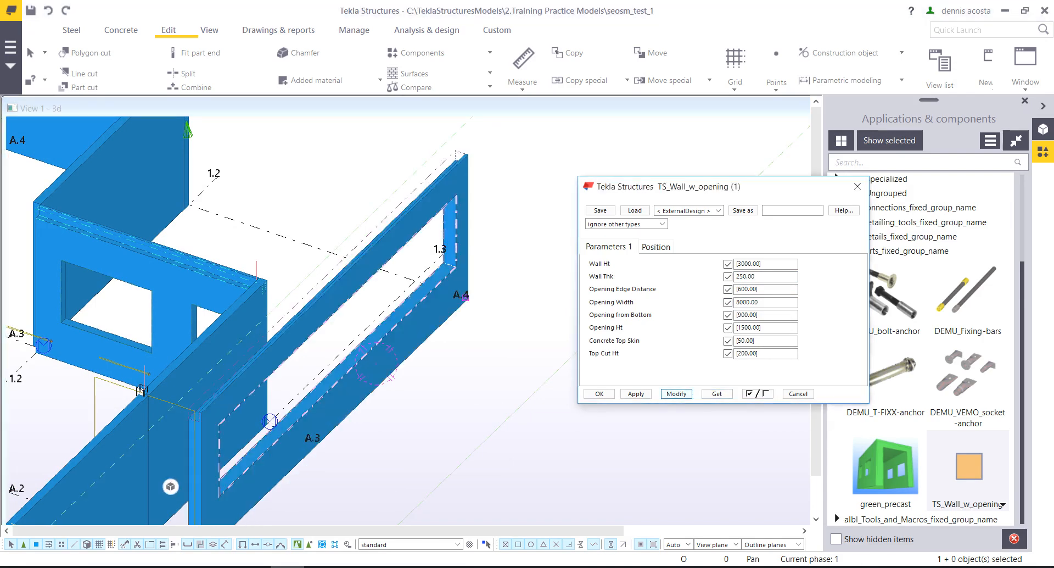
# - Modify the wall component's position to Left on plane and Front at depth, with both offsets at 0
pyautogui.moveTo(248, 515); pyautogui.dragTo(294, 422, button='middle')
pyautogui.scroll(8, 264, 459)
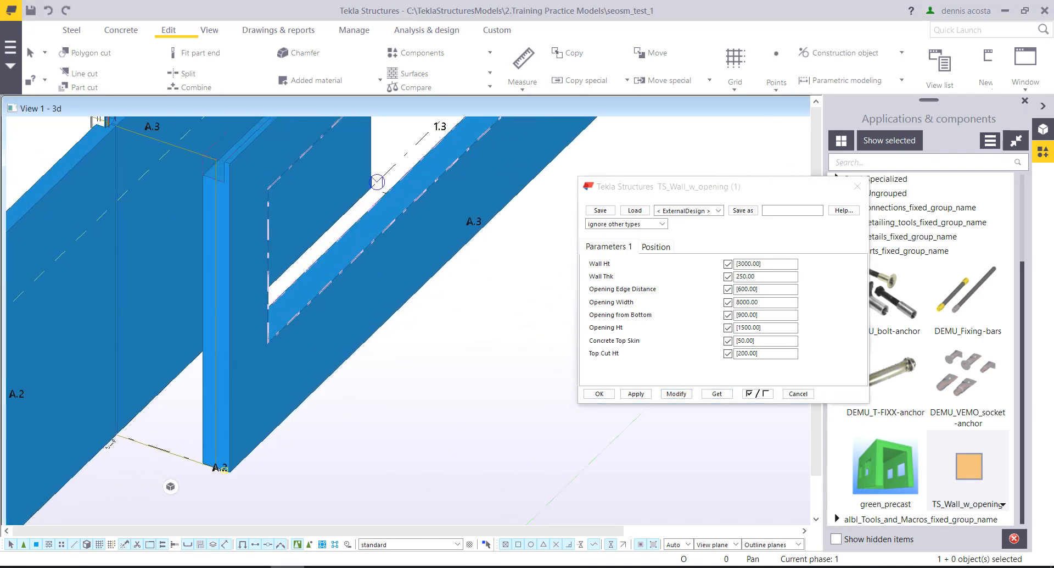
pyautogui.scroll(-5, 261, 462)
pyautogui.click(656, 246)
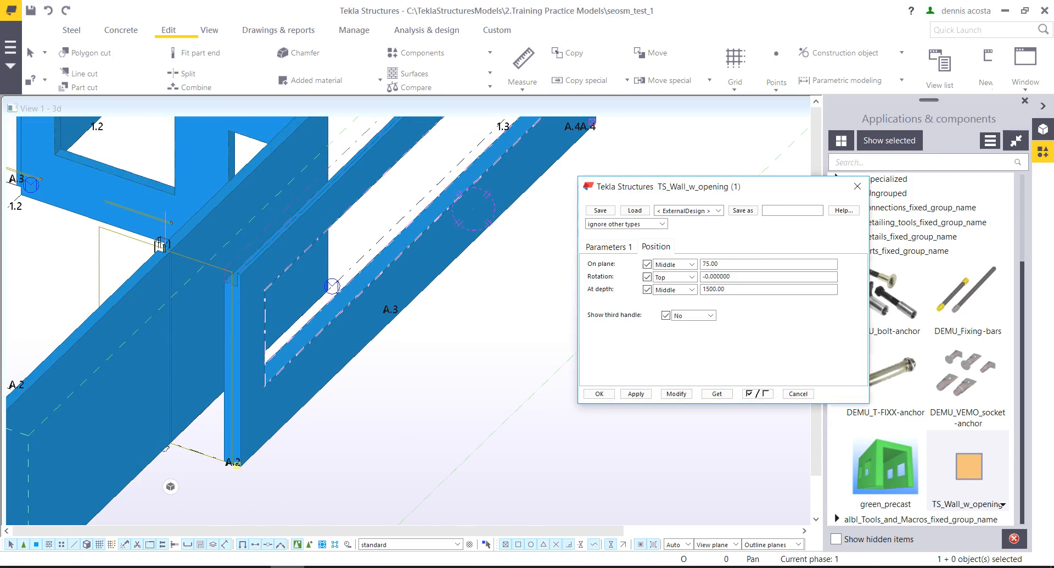
pyautogui.moveTo(730, 264); pyautogui.dragTo(677, 270)
pyautogui.write('0')
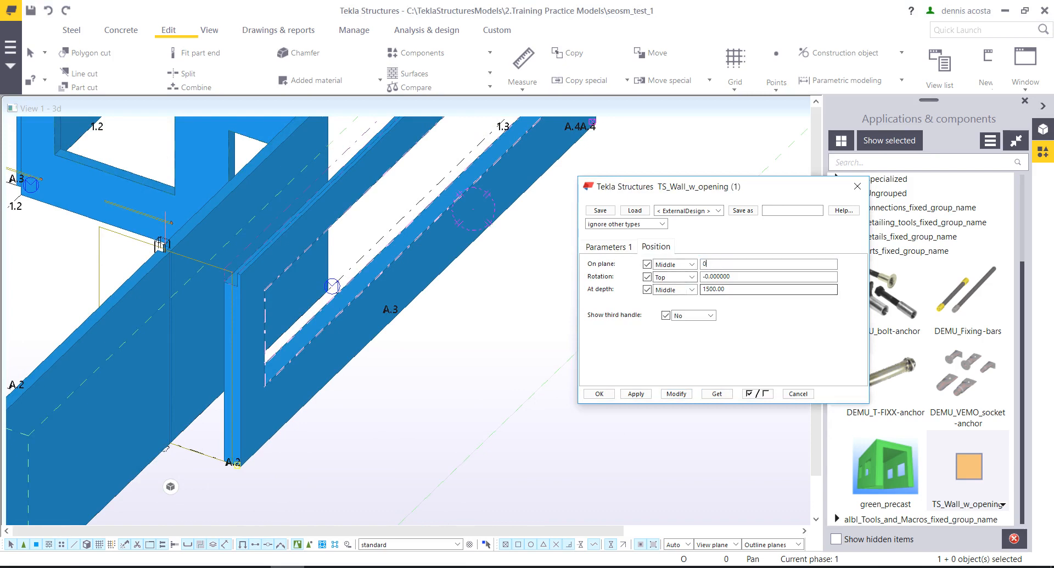
pyautogui.moveTo(739, 289); pyautogui.dragTo(686, 289)
pyautogui.write('0')
pyautogui.click(688, 289)
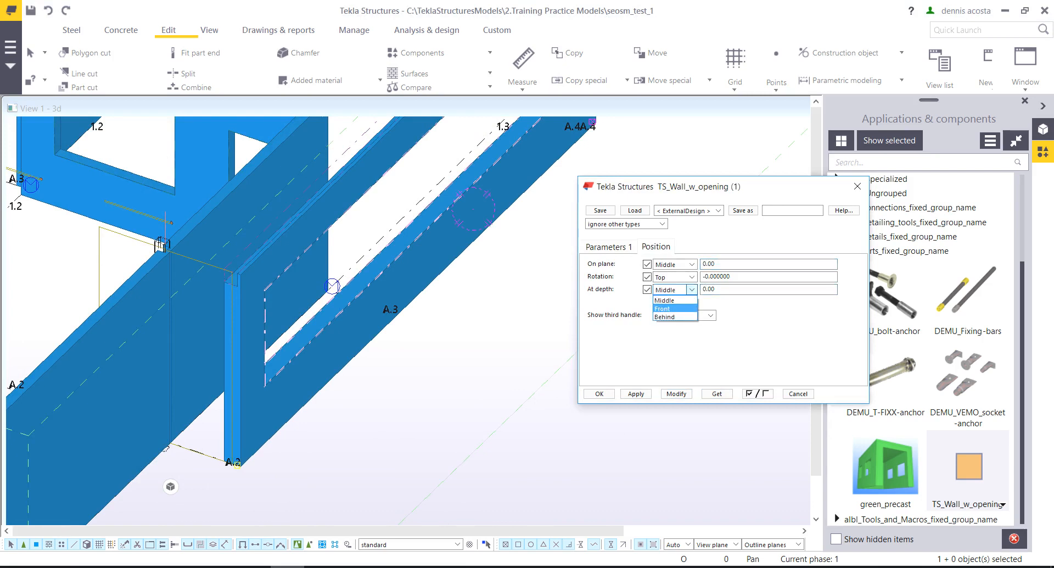
pyautogui.click(674, 309)
pyautogui.click(692, 265)
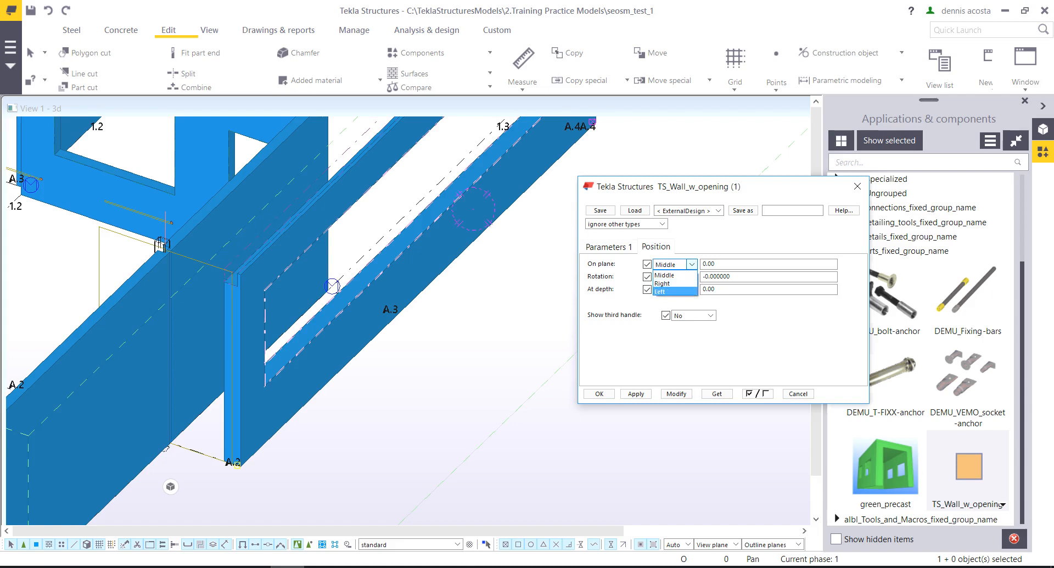
pyautogui.click(675, 291)
pyautogui.click(677, 394)
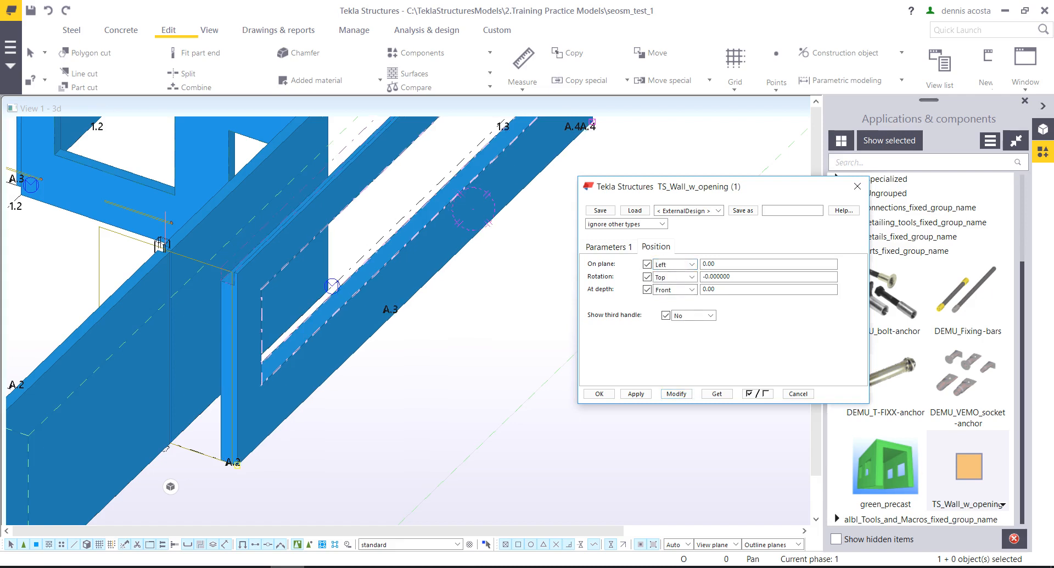
# - Modify the wall component's Wall Ht to 5000
pyautogui.click(609, 247)
pyautogui.doubleClick(750, 264)
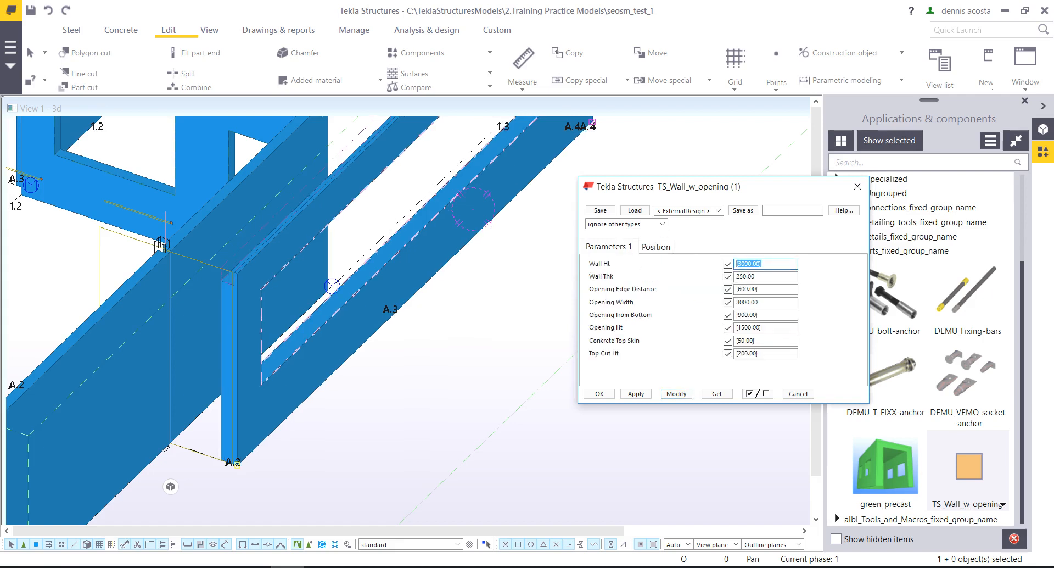
pyautogui.write('5000.00')
pyautogui.click(676, 394)
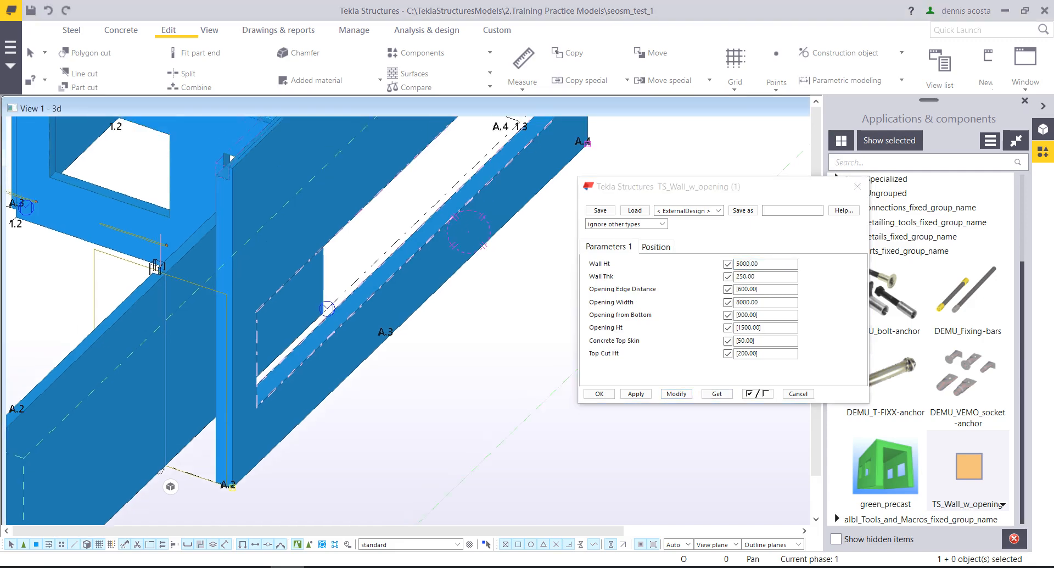
# - Modify the Concrete Top Skin of the wall's top notch to 100
pyautogui.scroll(5, 221, 266)
pyautogui.moveTo(233, 170); pyautogui.dragTo(231, 262, button='middle')
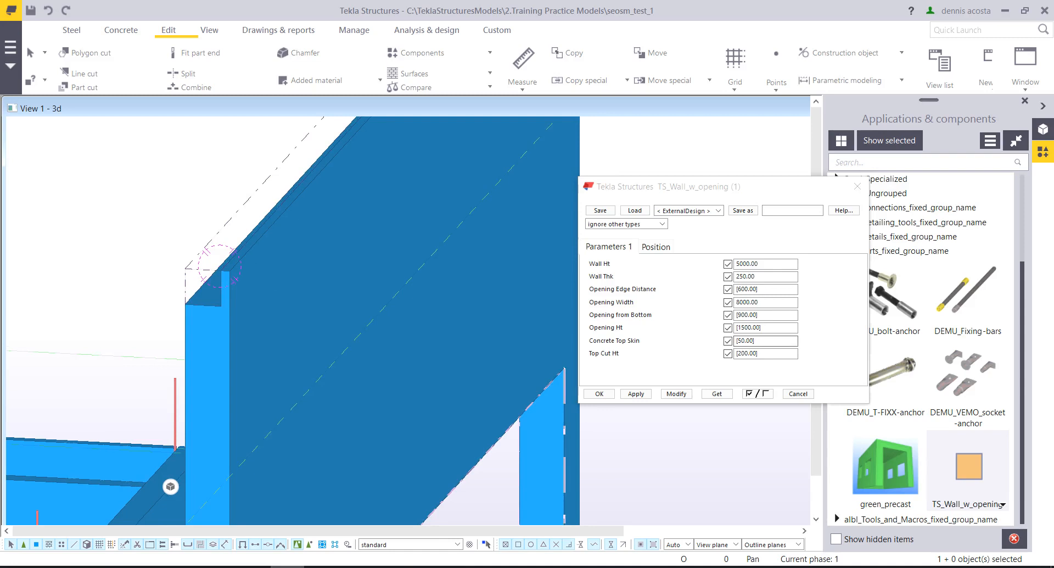
pyautogui.doubleClick(748, 341)
pyautogui.write('20')
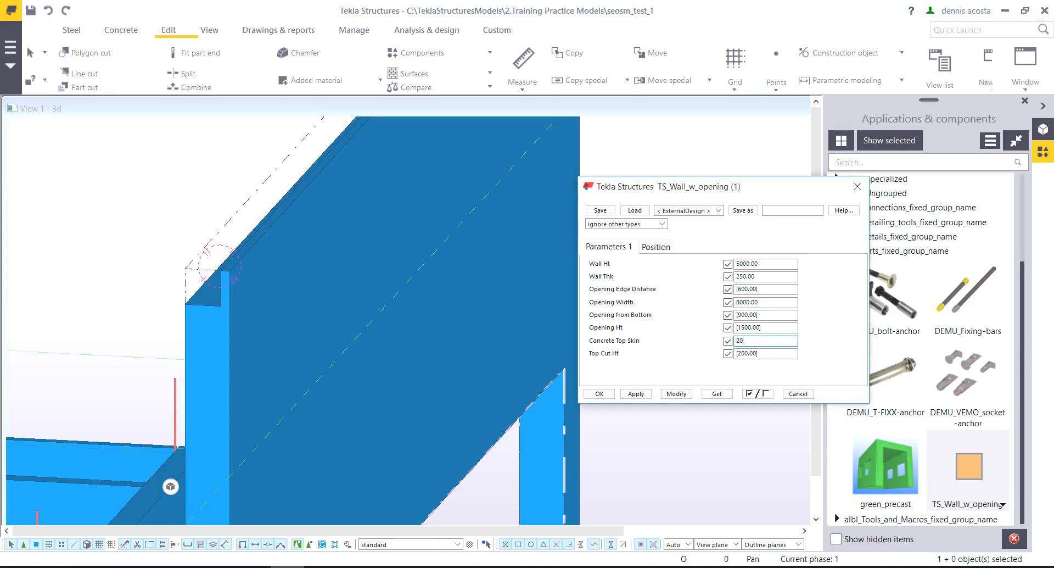
pyautogui.press('BackSpace')
pyautogui.press('BackSpace')
pyautogui.write('100')
pyautogui.click(676, 393)
# - Modify the Top Cut Ht to 500 and check the notch at the wall's end
pyautogui.doubleClick(748, 353)
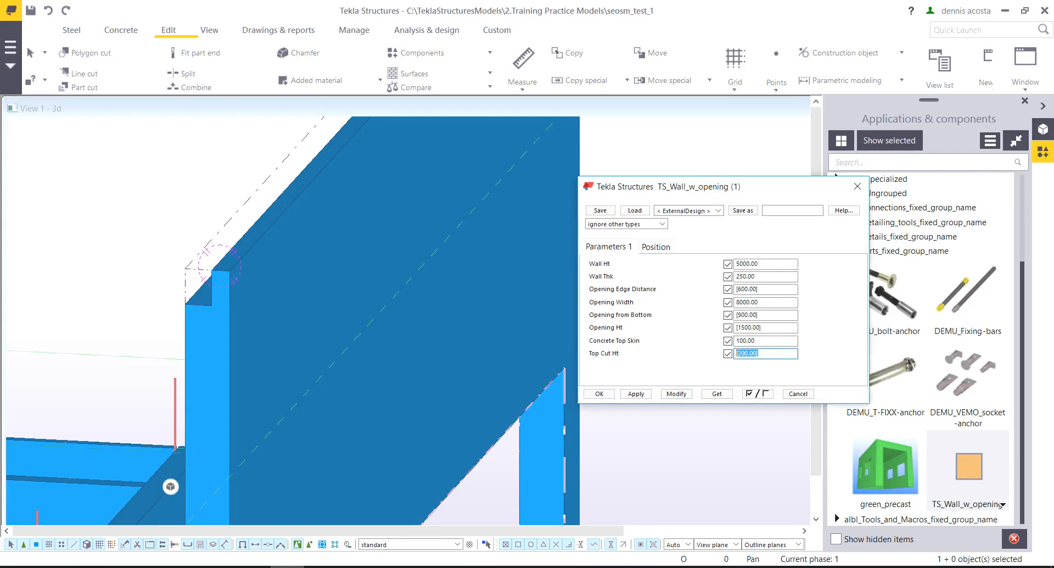
pyautogui.write('500')
pyautogui.click(677, 394)
pyautogui.moveTo(190, 310); pyautogui.dragTo(484, 351, button='middle')
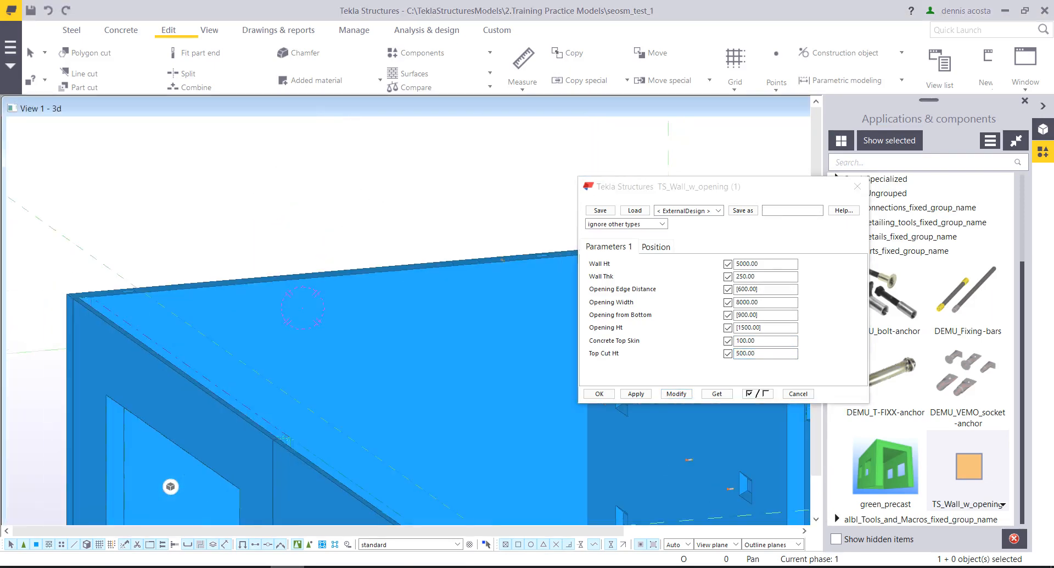
pyautogui.keyDown('ctrl'); pyautogui.moveTo(379, 323); pyautogui.dragTo(212, 308, button='middle'); pyautogui.keyUp('ctrl')
pyautogui.scroll(-5, 212, 307)
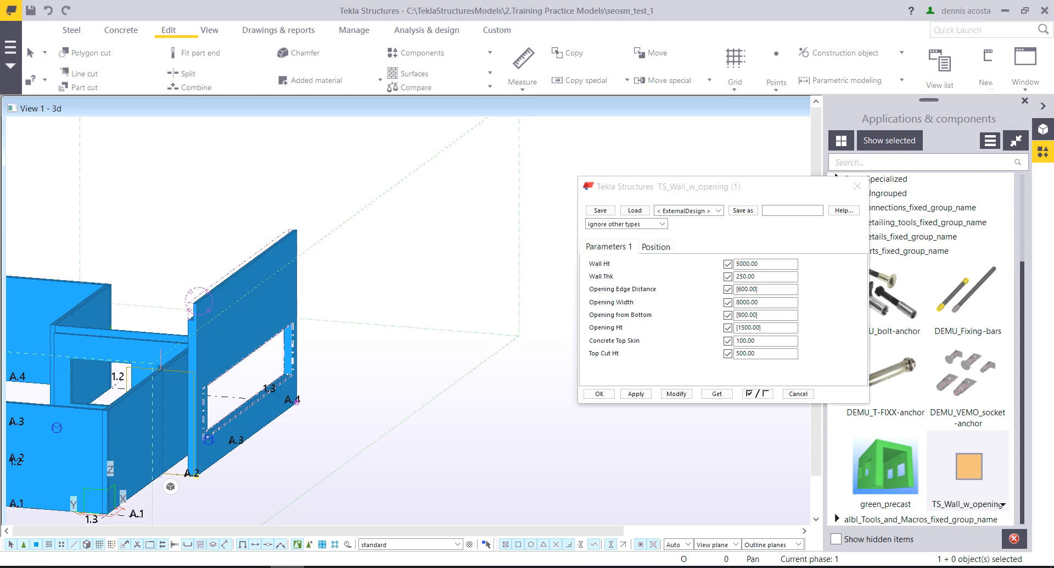
pyautogui.scroll(5, 188, 306)
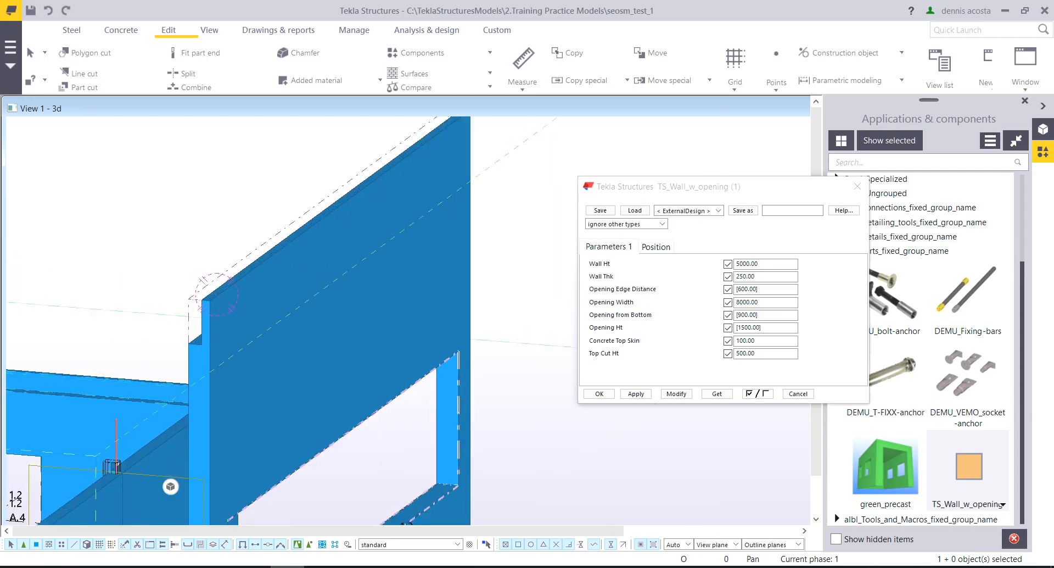
pyautogui.scroll(-5, 203, 299)
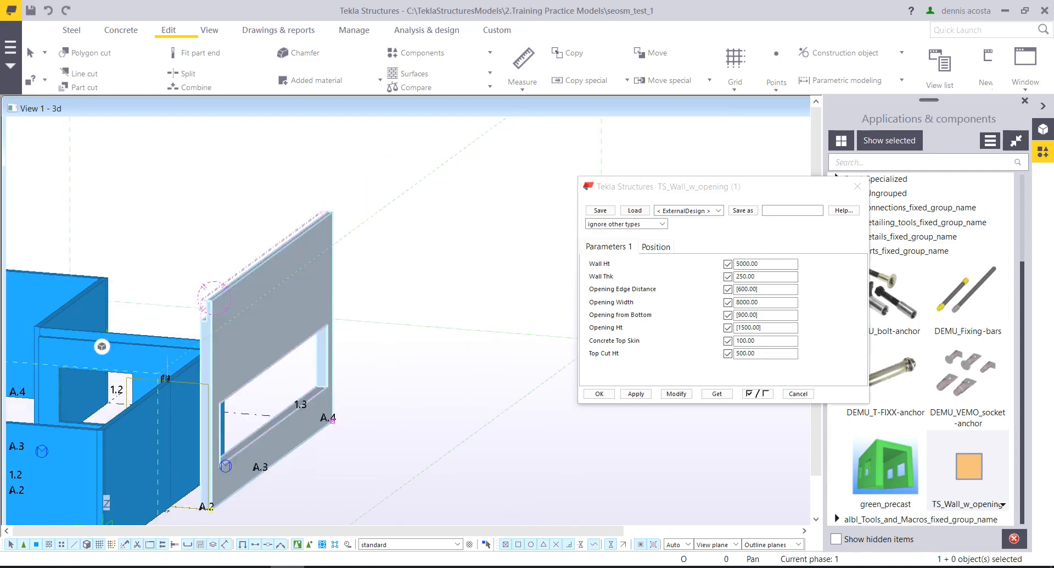
# - Clear all eight wall parameter values from Wall Ht to Top Cut Ht, apply the defaults to the wall, and accept the settings
pyautogui.doubleClick(750, 264)
pyautogui.press('Delete')
pyautogui.press('Tab')
pyautogui.press('Delete')
pyautogui.press('Tab')
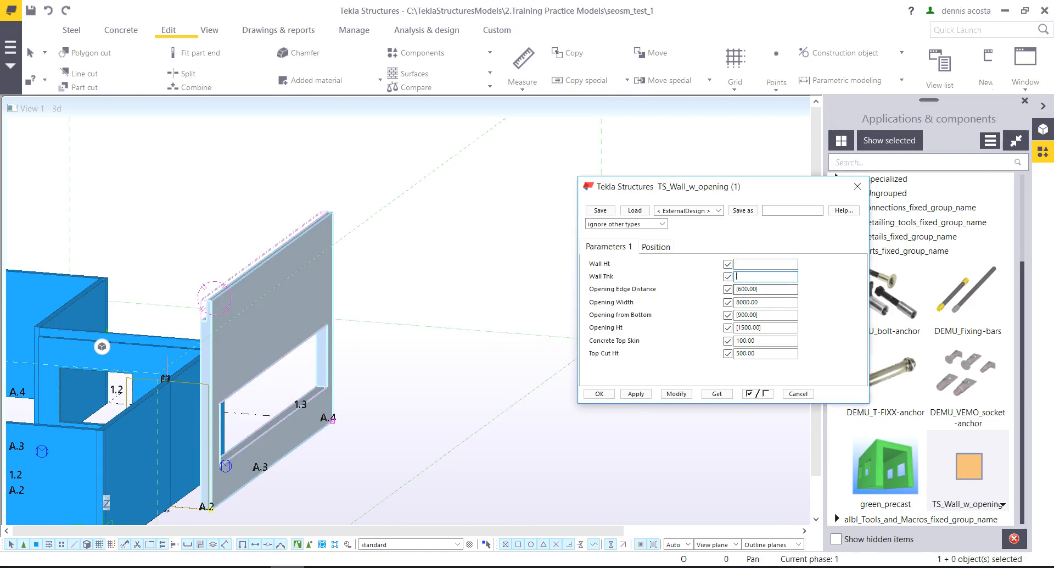
pyautogui.press('Delete')
pyautogui.press('Tab')
pyautogui.press('Delete')
pyautogui.press('Tab')
pyautogui.press('Delete')
pyautogui.press('Tab')
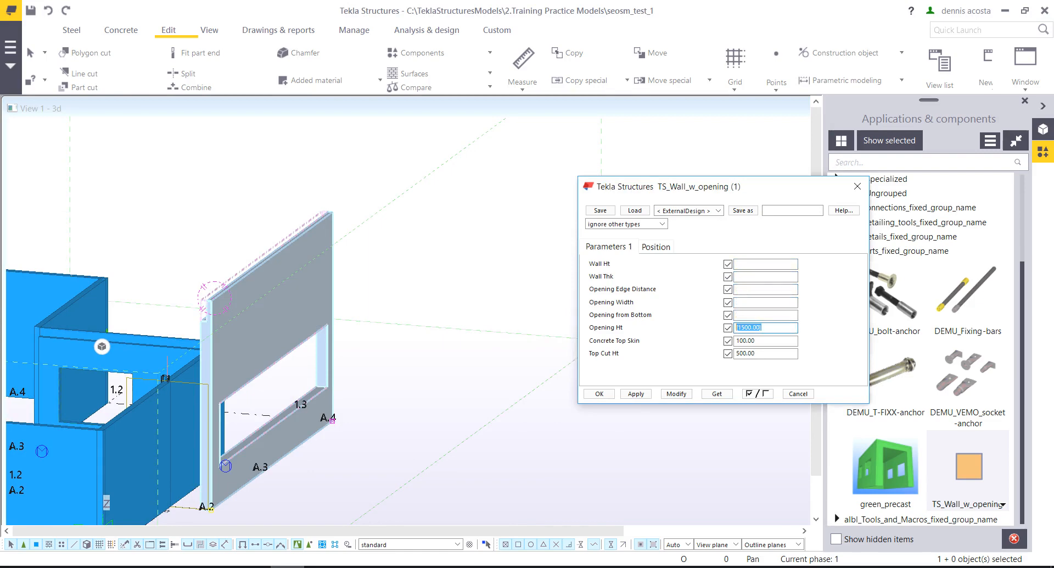
pyautogui.press('Delete')
pyautogui.press('Tab')
pyautogui.press('Delete')
pyautogui.press('Tab')
pyautogui.press('Delete')
pyautogui.click(677, 393)
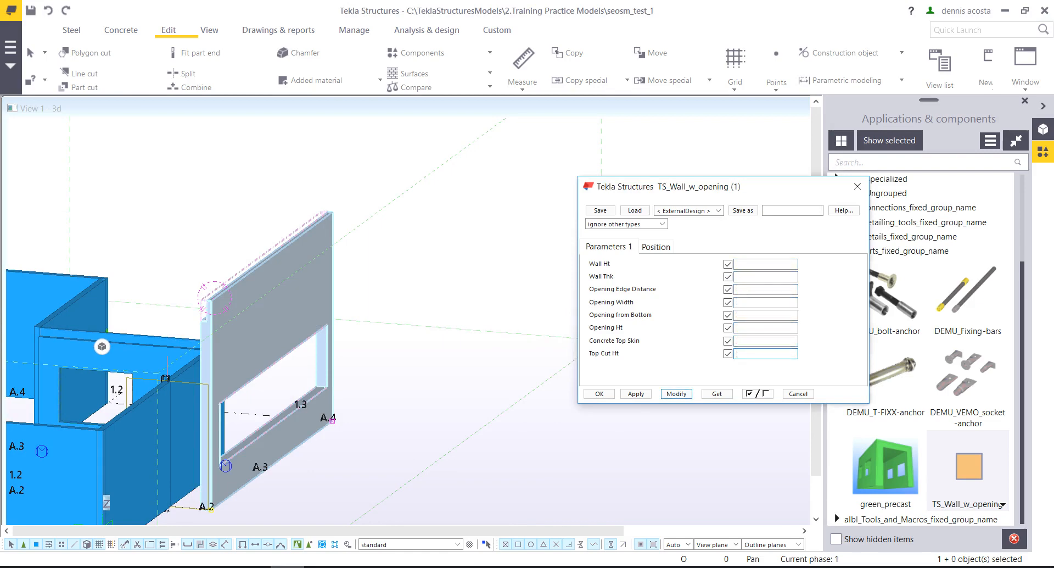
pyautogui.moveTo(264, 396); pyautogui.dragTo(356, 288, button='middle')
pyautogui.scroll(2, 355, 288)
pyautogui.scroll(2, 371, 300)
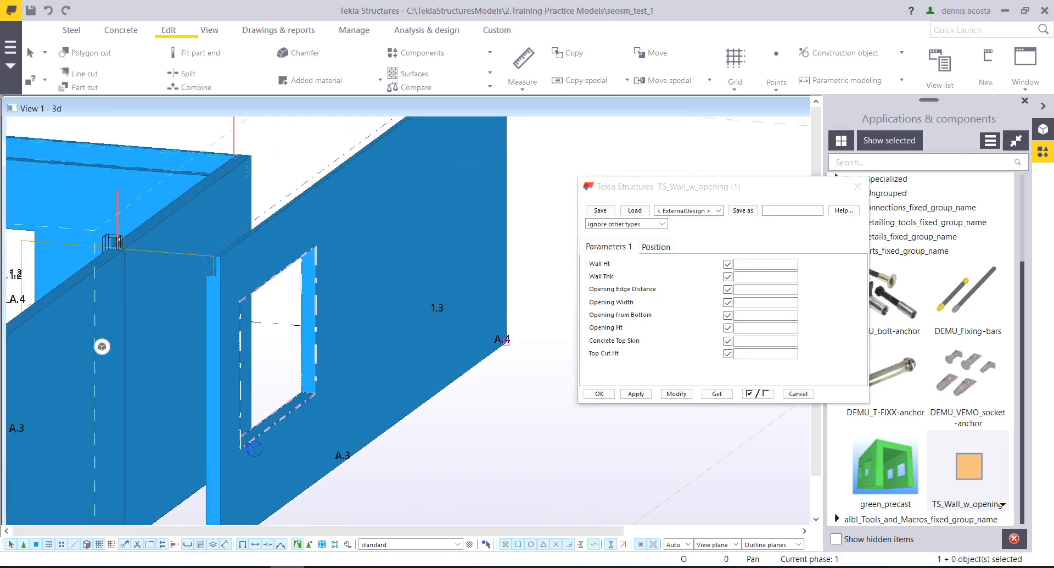
pyautogui.scroll(-1, 555, 340)
pyautogui.click(600, 394)
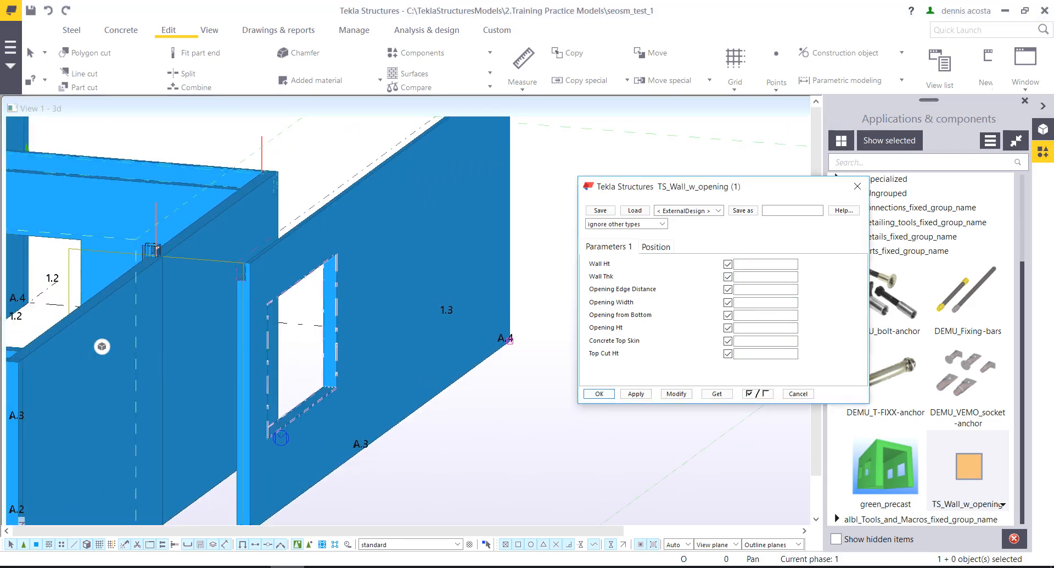
# - Open the wall component for editing in the custom component editor and display the end of its variables list
pyautogui.scroll(4, 299, 232)
pyautogui.moveTo(454, 199); pyautogui.dragTo(393, 204, button='middle')
pyautogui.scroll(1, 393, 205)
pyautogui.rightClick(393, 205)
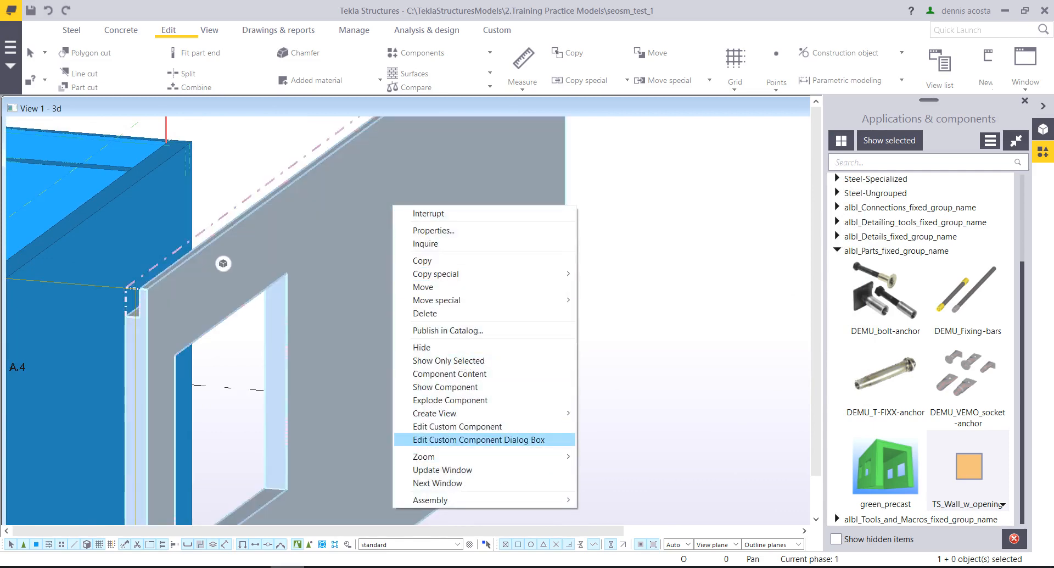
pyautogui.click(457, 426)
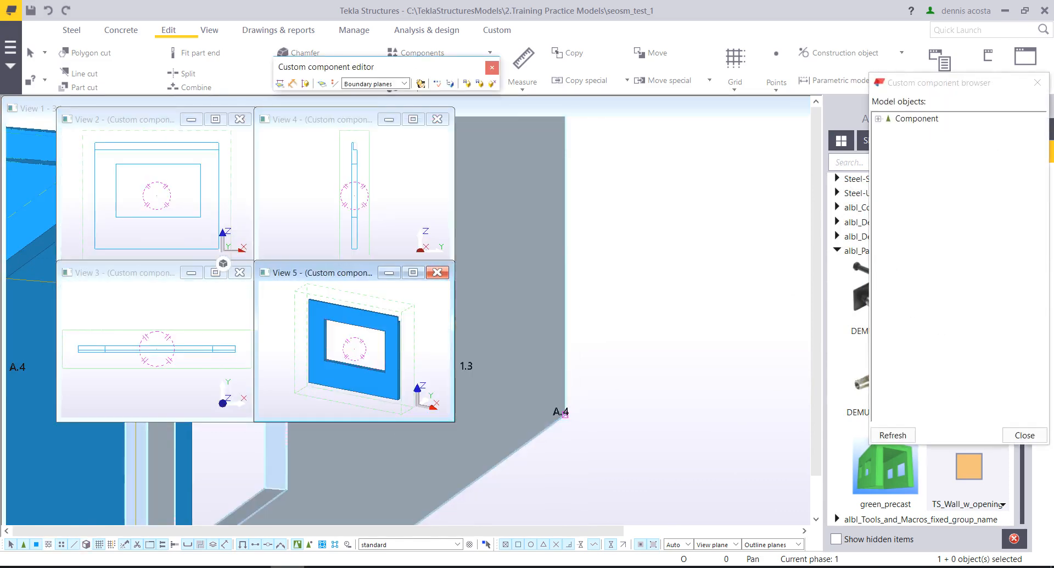
pyautogui.click(437, 83)
pyautogui.moveTo(417, 315); pyautogui.dragTo(423, 253)
pyautogui.scroll(-9, 543, 360)
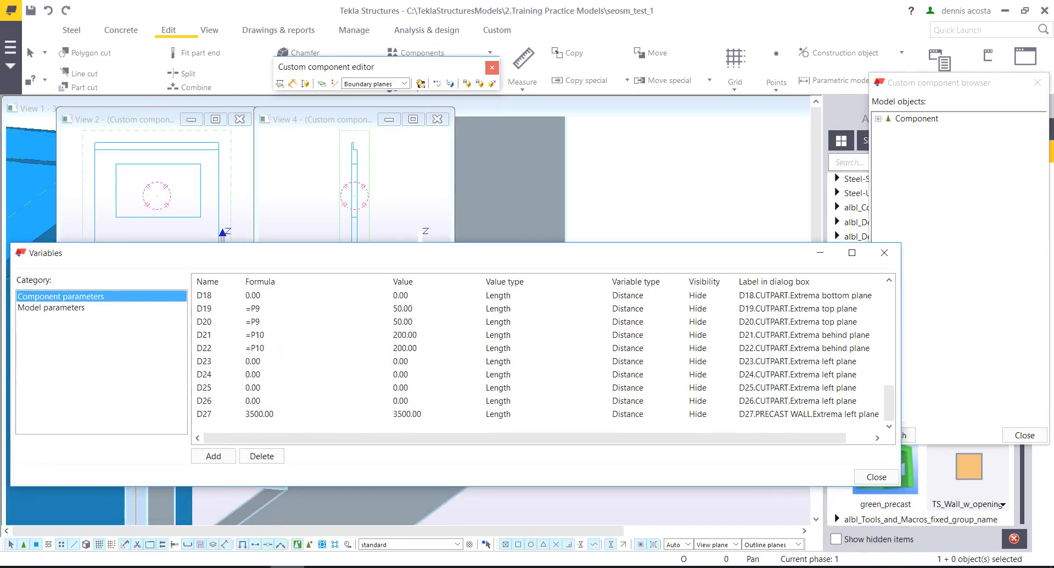
# - Add a component parameter with the Yes/No value type and set its formula to 1
pyautogui.click(213, 456)
pyautogui.doubleClick(544, 426)
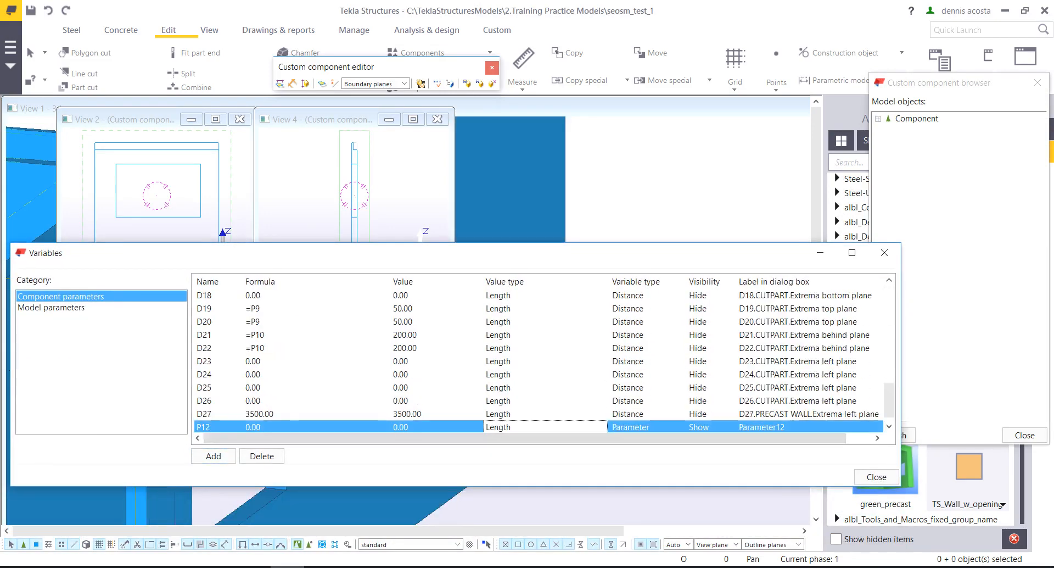
pyautogui.press('y')
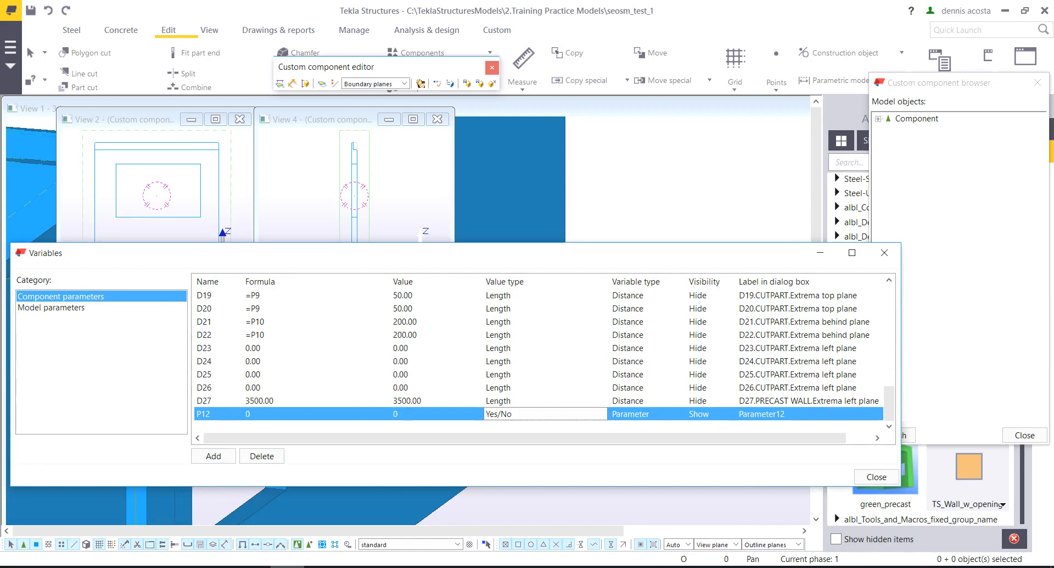
pyautogui.click(280, 414)
pyautogui.write('1')
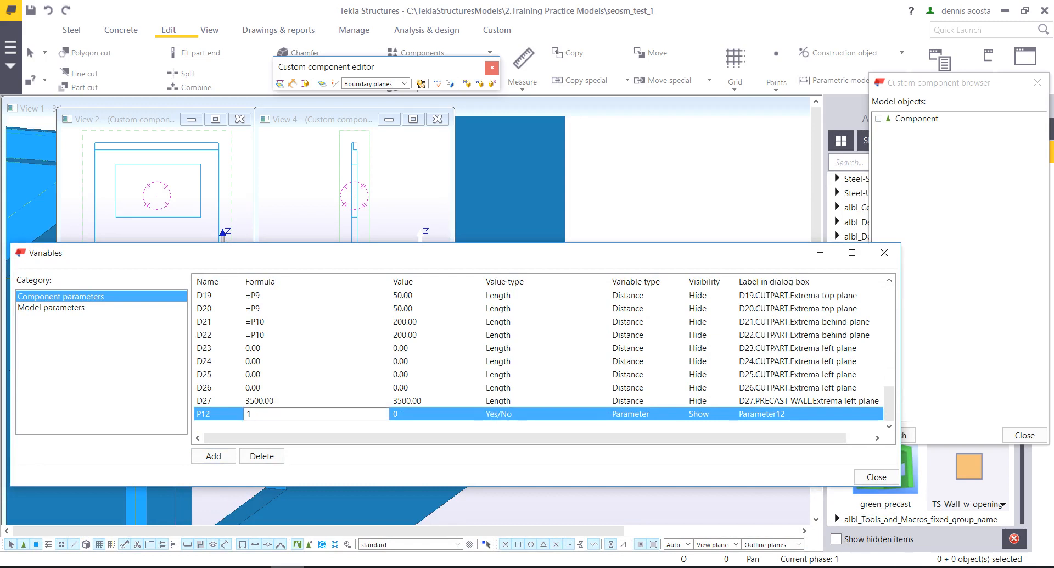
# - Label the Yes/No parameter "With top Cut?" for the component's dialog box
pyautogui.click(775, 414)
pyautogui.doubleClick(776, 414)
pyautogui.write('Wit')
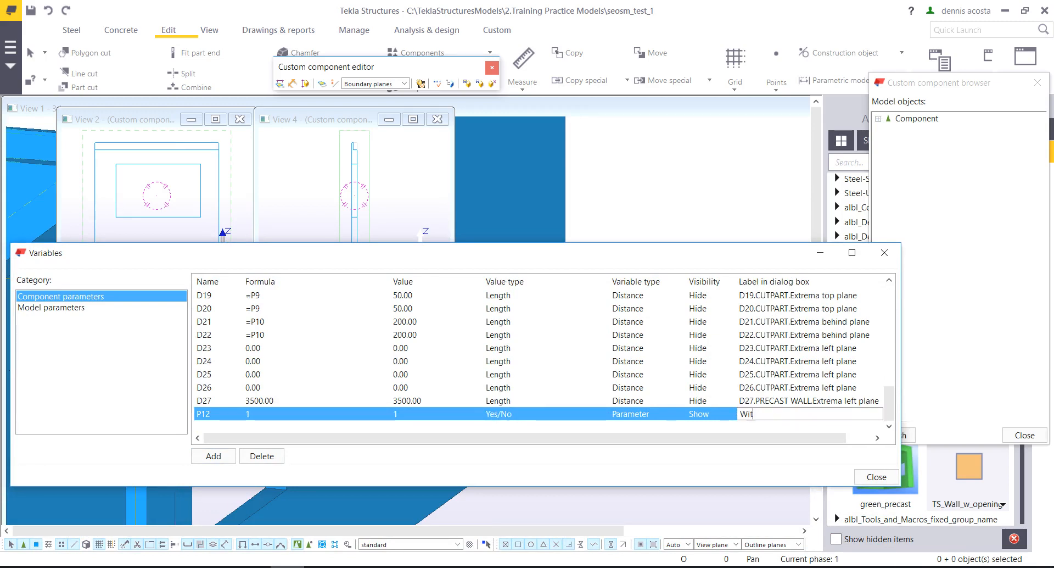
pyautogui.write('h top Cut?')
pyautogui.press('Return')
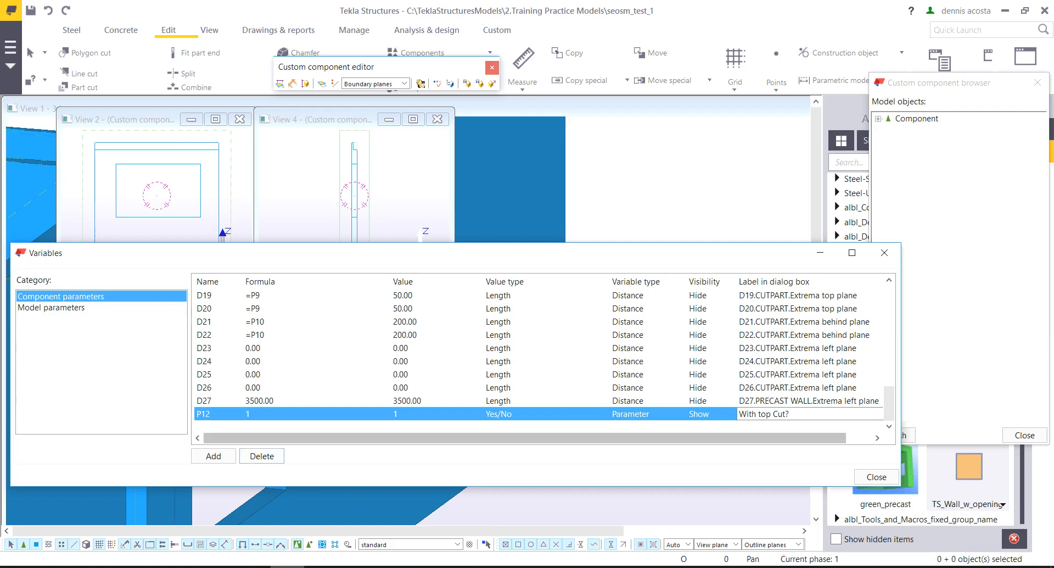
# - Link the Creation property of the wall's top notch part cut to parameter P12
pyautogui.doubleClick(212, 414)
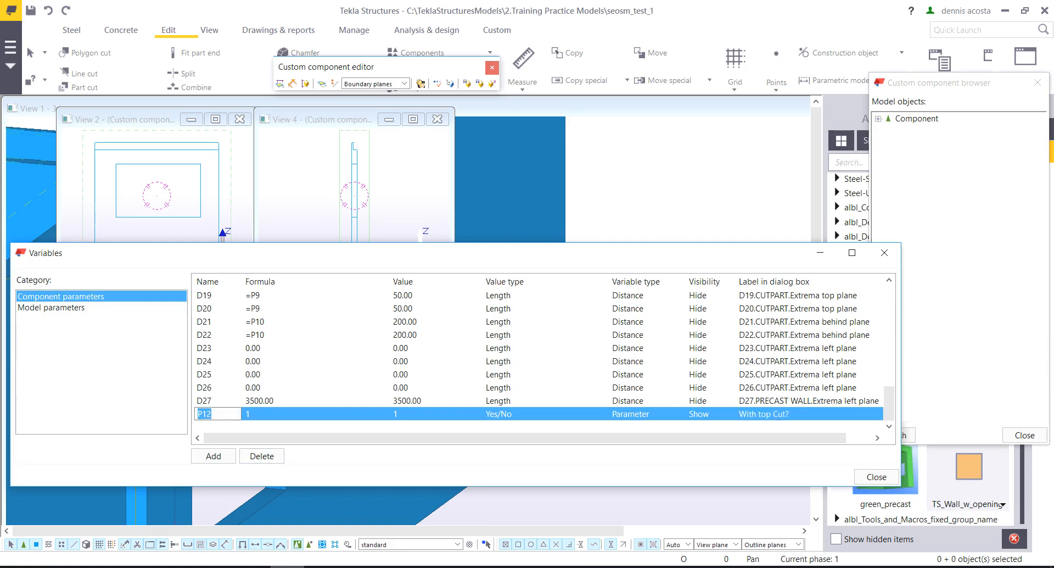
pyautogui.click(356, 149)
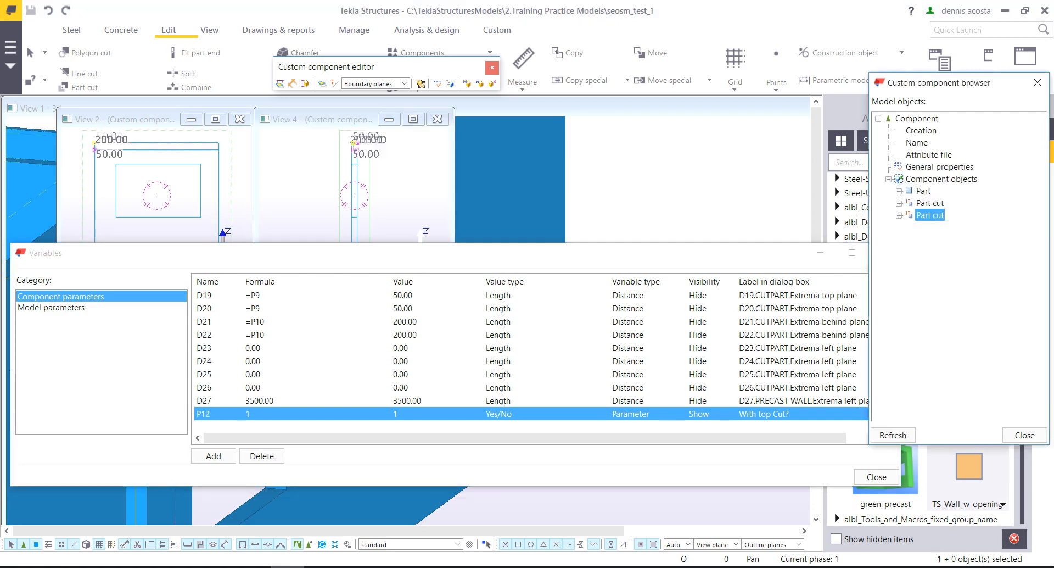
pyautogui.click(899, 216)
pyautogui.click(909, 228)
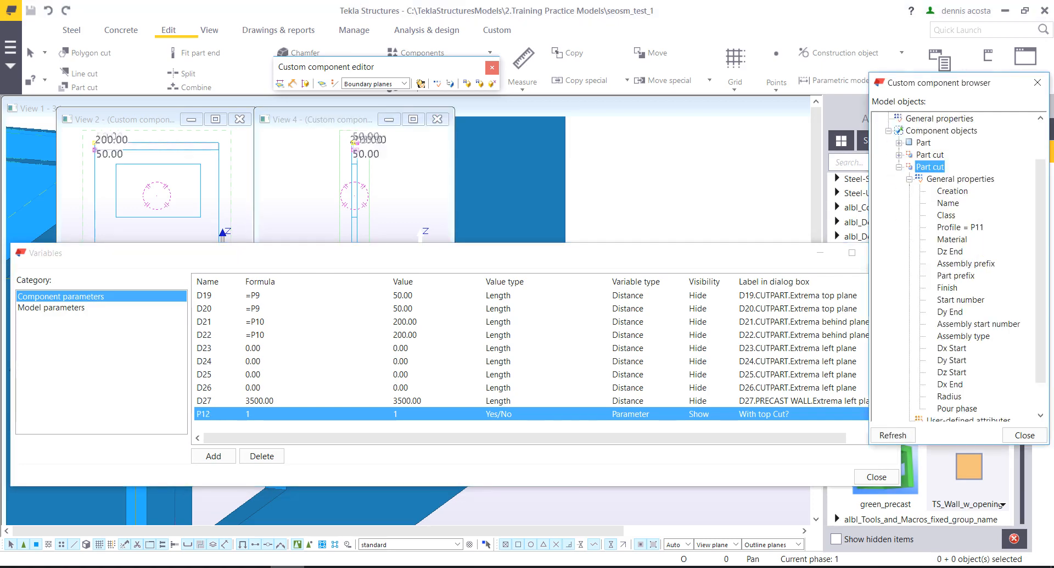
pyautogui.rightClick(946, 190)
pyautogui.click(973, 196)
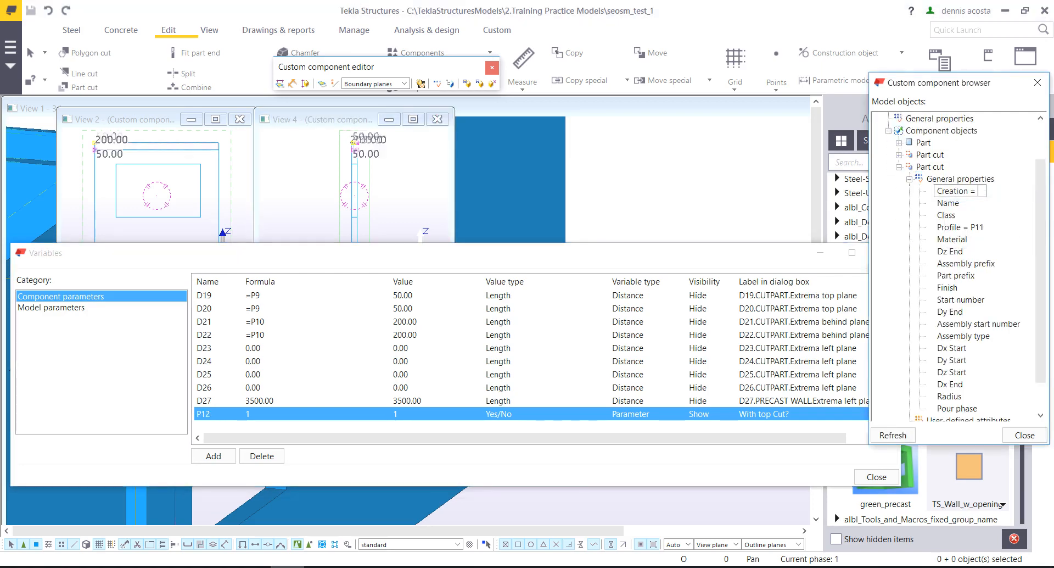
pyautogui.write('P12')
pyautogui.press('Return')
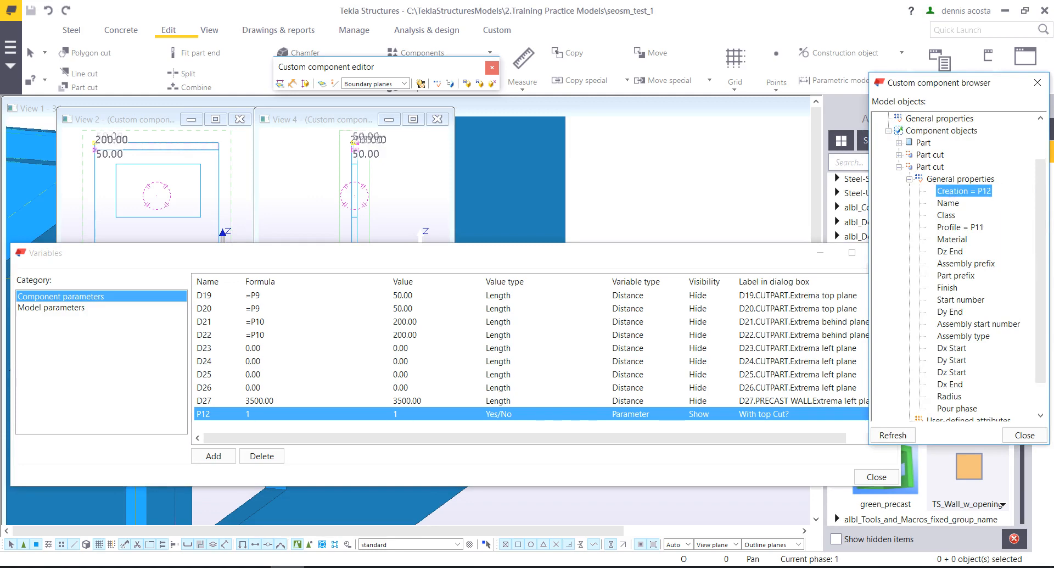
# - Close the custom component editor, saving the changes and replacing all occurrences of TS_Wall_w_opening in the model
pyautogui.click(492, 67)
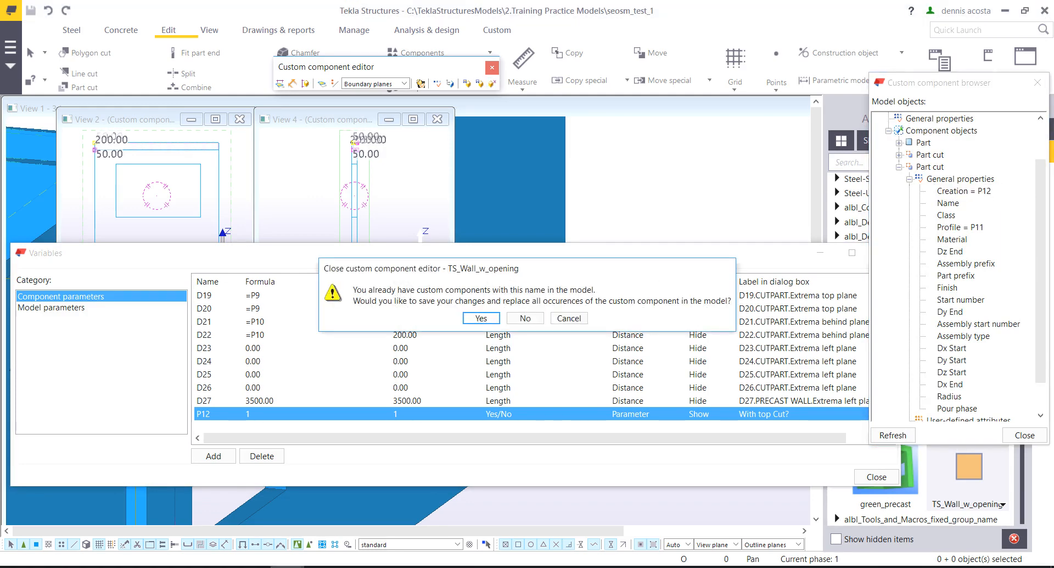
pyautogui.click(481, 319)
pyautogui.click(525, 345)
# - Modify the wall component with "With top Cut?" set to No and check the wall's top edge and opening
pyautogui.moveTo(137, 301); pyautogui.dragTo(560, 281, button='middle')
pyautogui.scroll(-3, 303, 274)
pyautogui.moveTo(220, 335); pyautogui.dragTo(544, 261, button='middle')
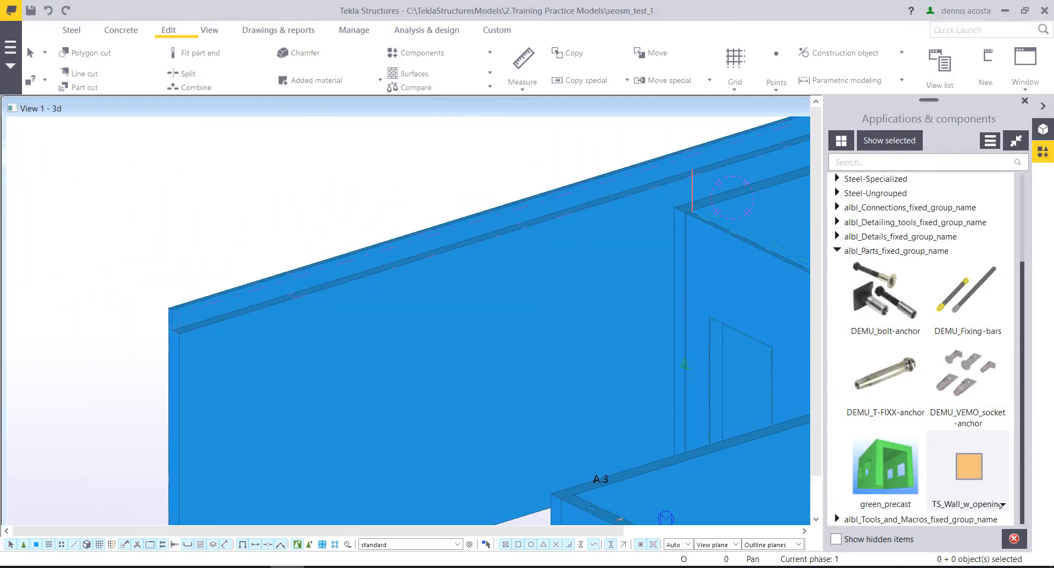
pyautogui.scroll(2, 148, 326)
pyautogui.doubleClick(1002, 504)
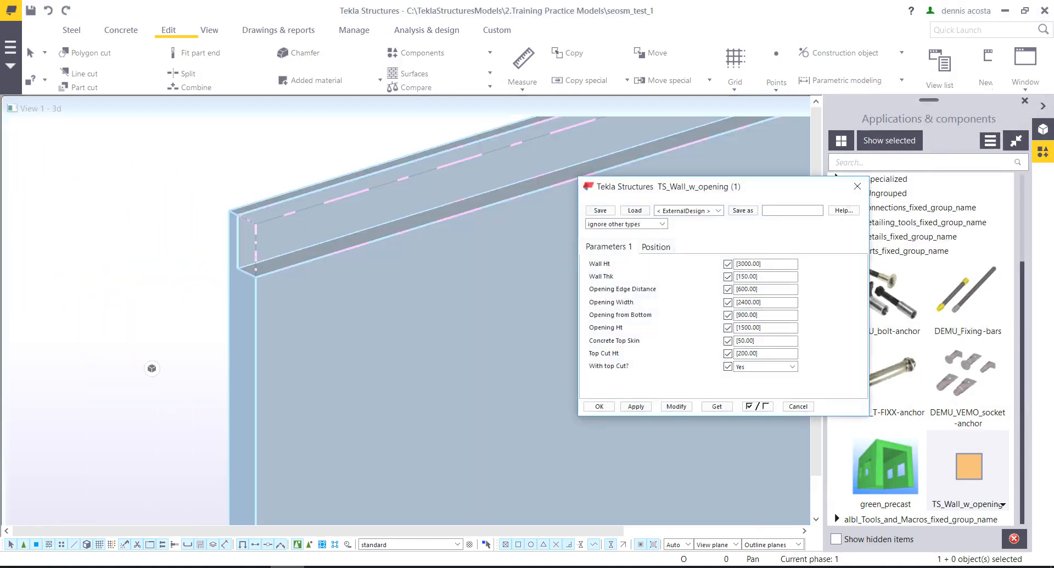
pyautogui.click(792, 367)
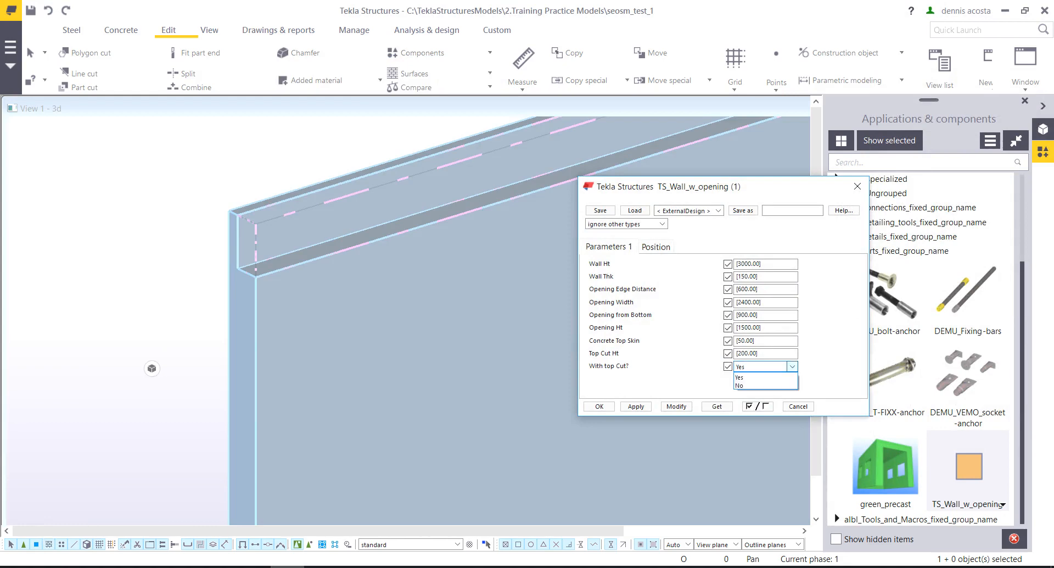
pyautogui.click(739, 386)
pyautogui.click(677, 406)
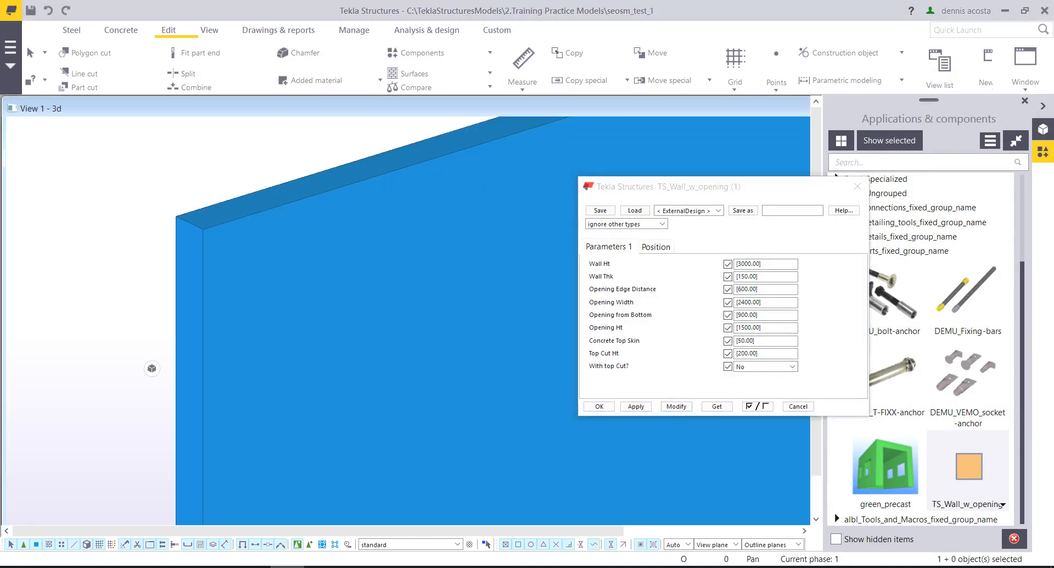
pyautogui.scroll(-4, 351, 307)
pyautogui.keyDown('ctrl'); pyautogui.moveTo(285, 329); pyautogui.dragTo(472, 318, button='middle'); pyautogui.keyUp('ctrl')
pyautogui.moveTo(66, 269); pyautogui.dragTo(456, 283, button='middle')
pyautogui.scroll(3, 313, 280)
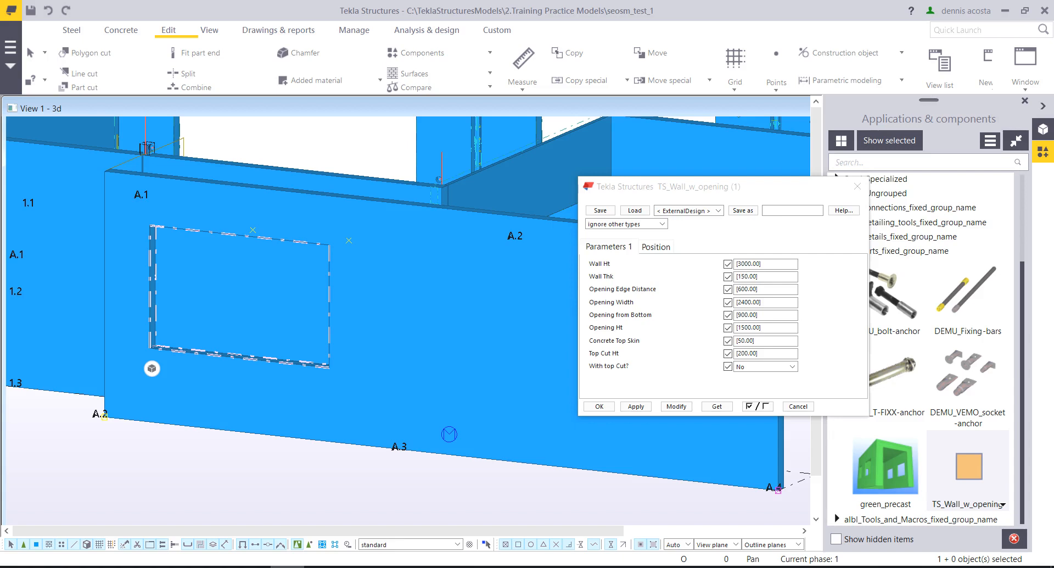
# - Close the wall's component settings and the Applications & components catalog, and view the whole model from another side
pyautogui.click(857, 186)
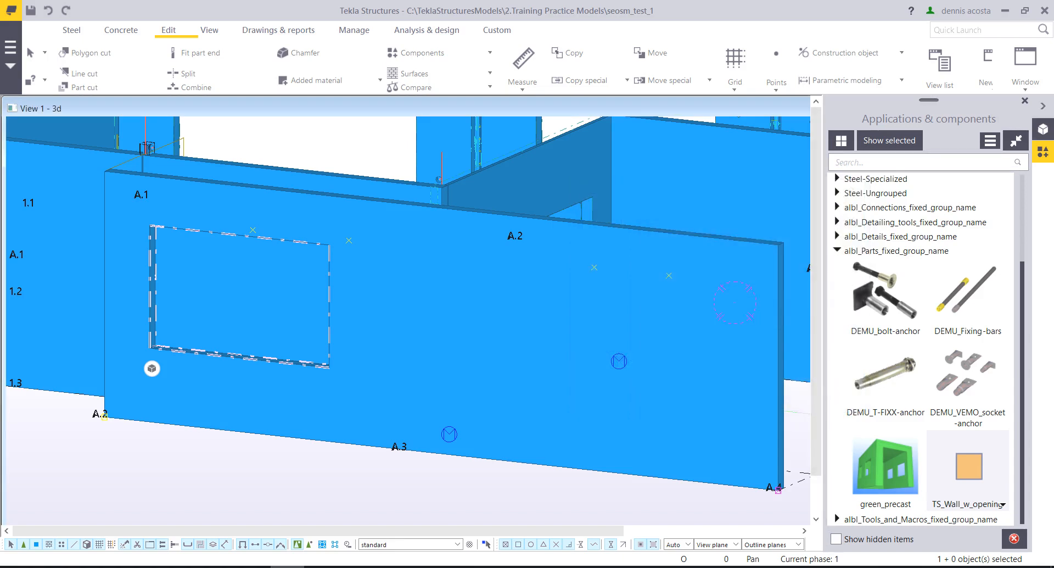
pyautogui.click(1025, 101)
pyautogui.scroll(-3, 681, 332)
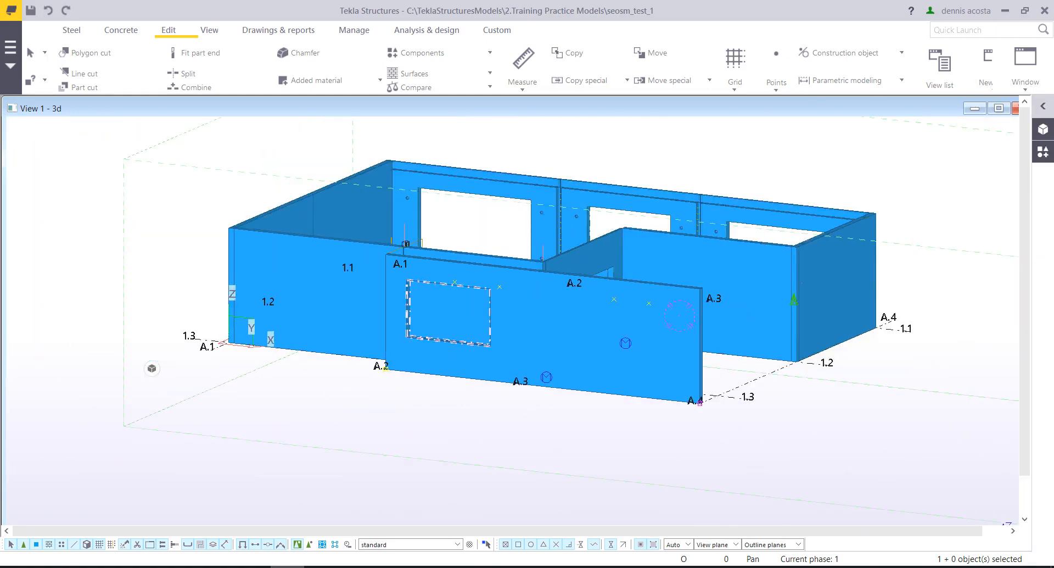
pyautogui.keyDown('ctrl'); pyautogui.moveTo(680, 316); pyautogui.dragTo(283, 457, button='middle'); pyautogui.keyUp('ctrl')
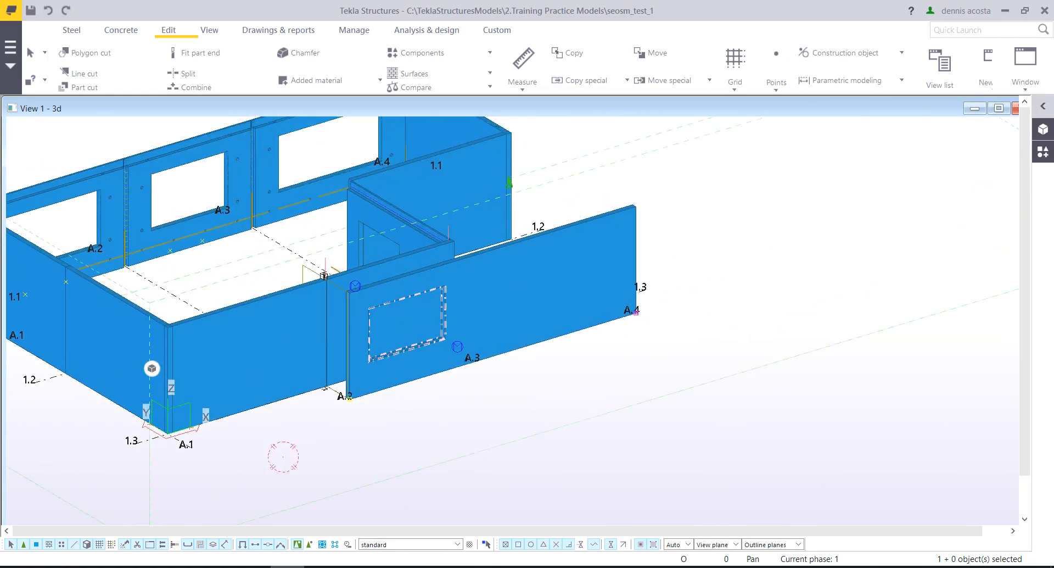
pyautogui.click(321, 566)
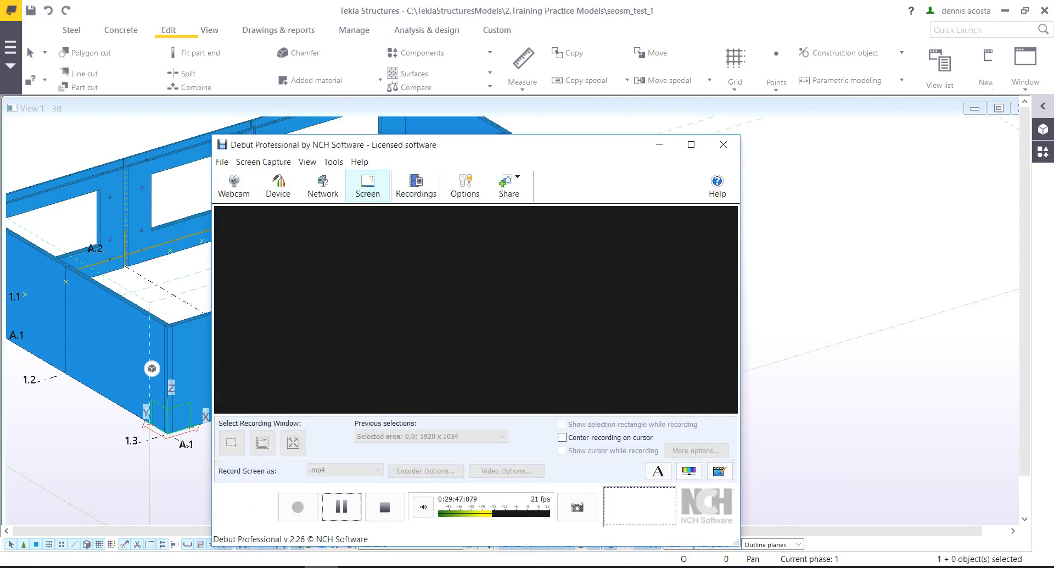